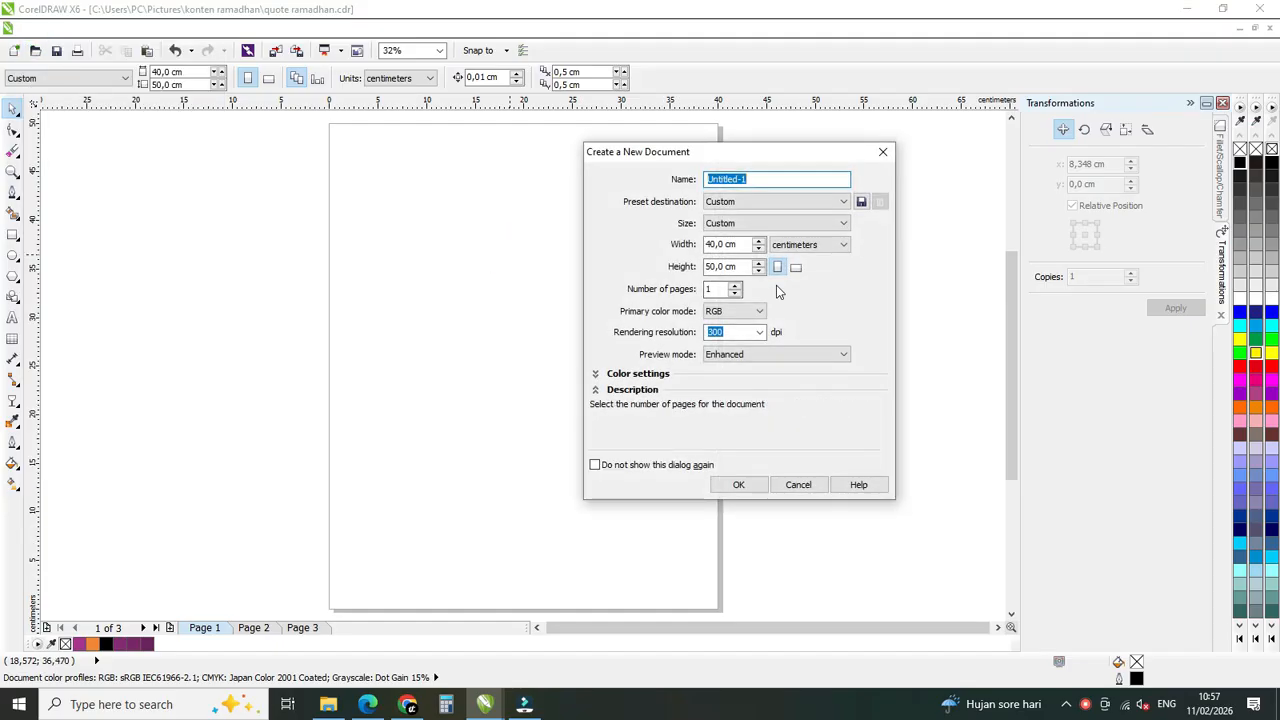
{"action": "left_click", "coordinate": [789, 248]}
{"action": "left_click", "coordinate": [790, 248]}
{"action": "left_click", "coordinate": [722, 244]}
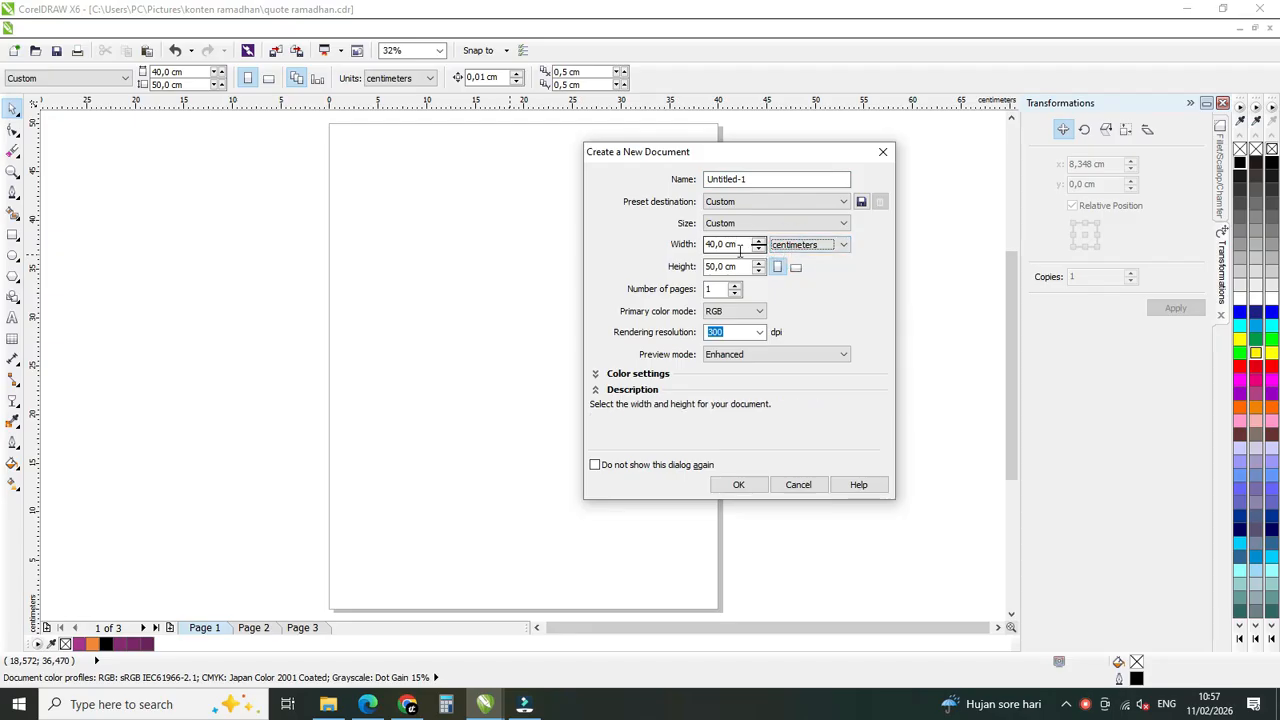
{"action": "left_click", "coordinate": [789, 248]}
{"action": "left_click", "coordinate": [789, 248]}
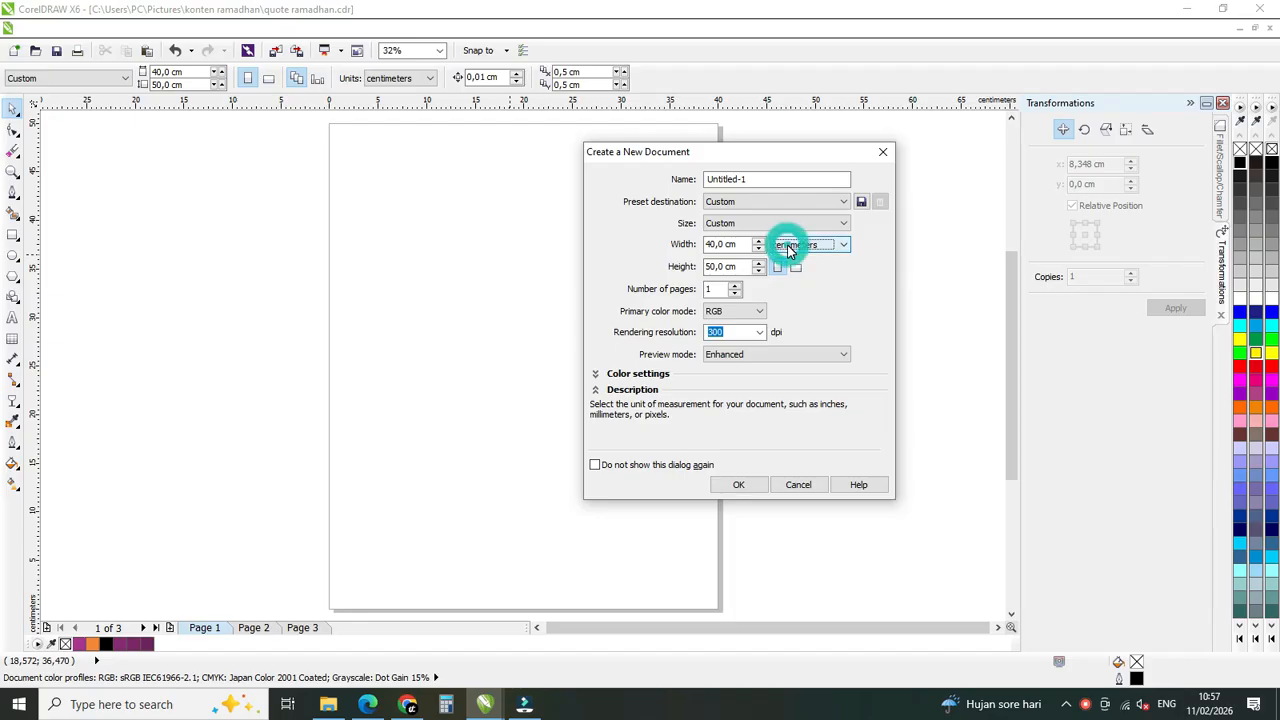
{"action": "left_click", "coordinate": [758, 313]}
{"action": "left_click", "coordinate": [757, 314]}
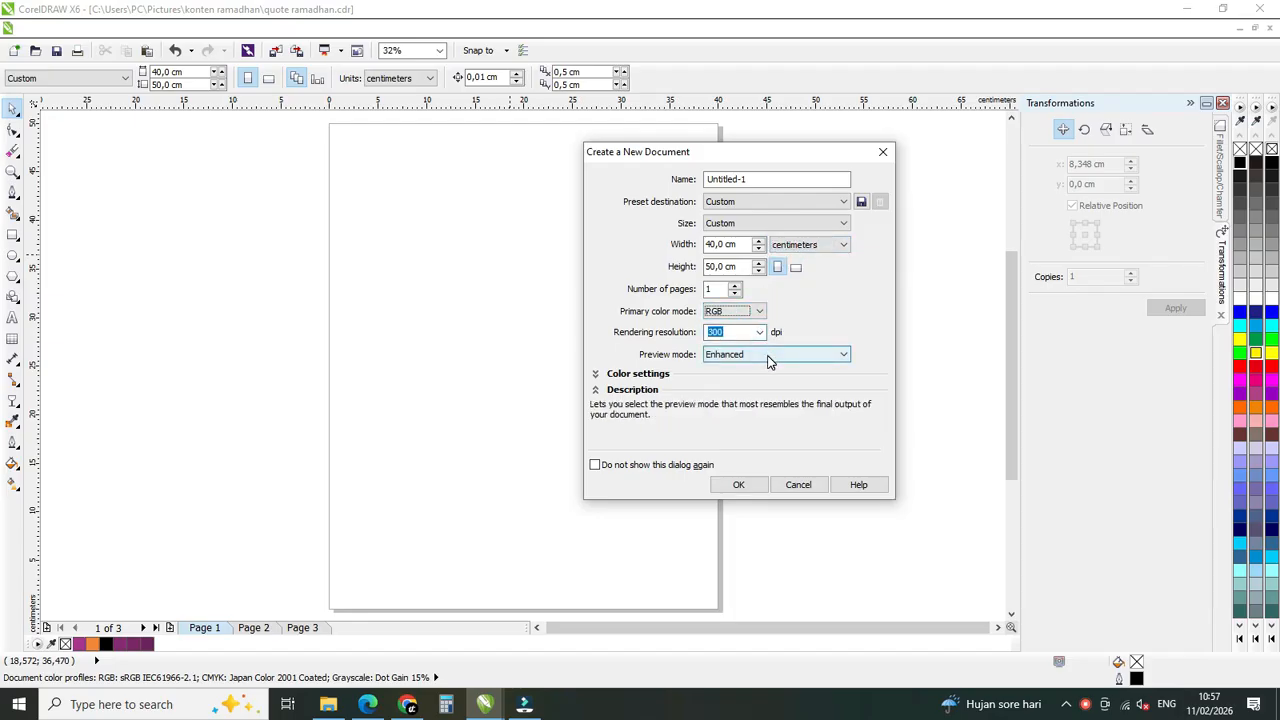
{"action": "double_click", "coordinate": [742, 180]}
{"action": "type", "text": "quote ramadhan"}
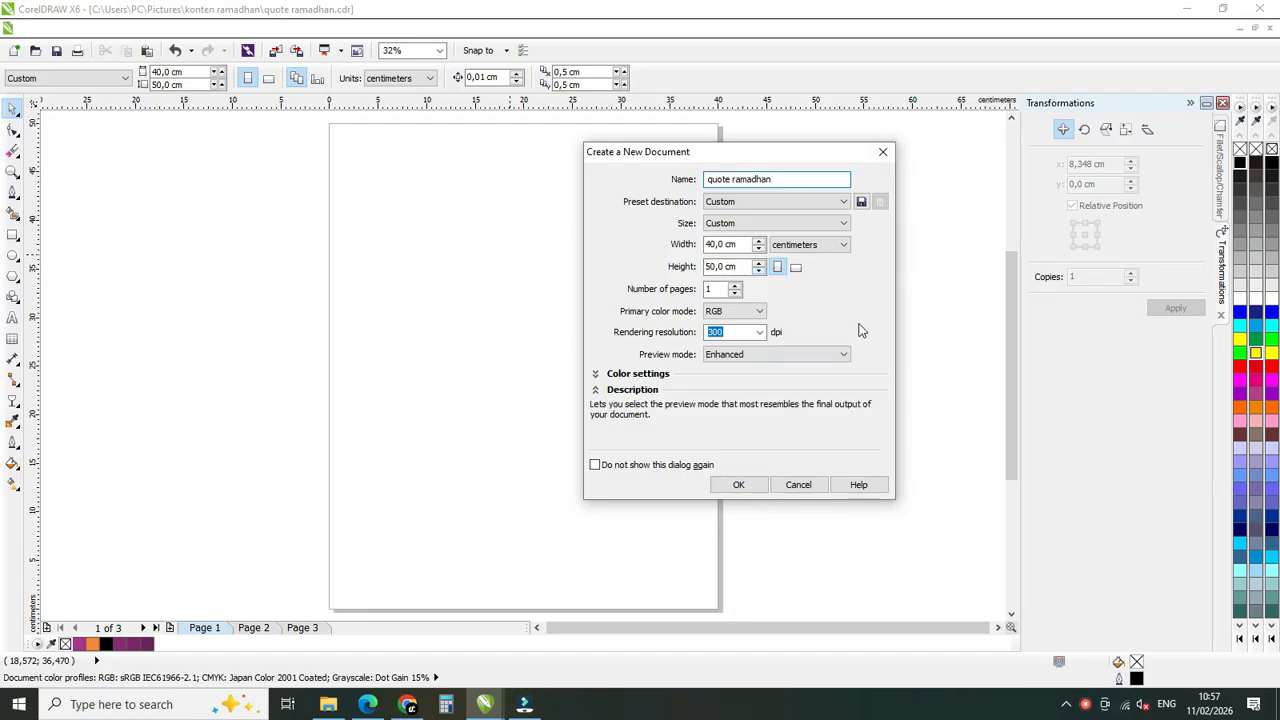
{"action": "left_click", "coordinate": [883, 151]}
{"action": "left_click", "coordinate": [737, 280]}
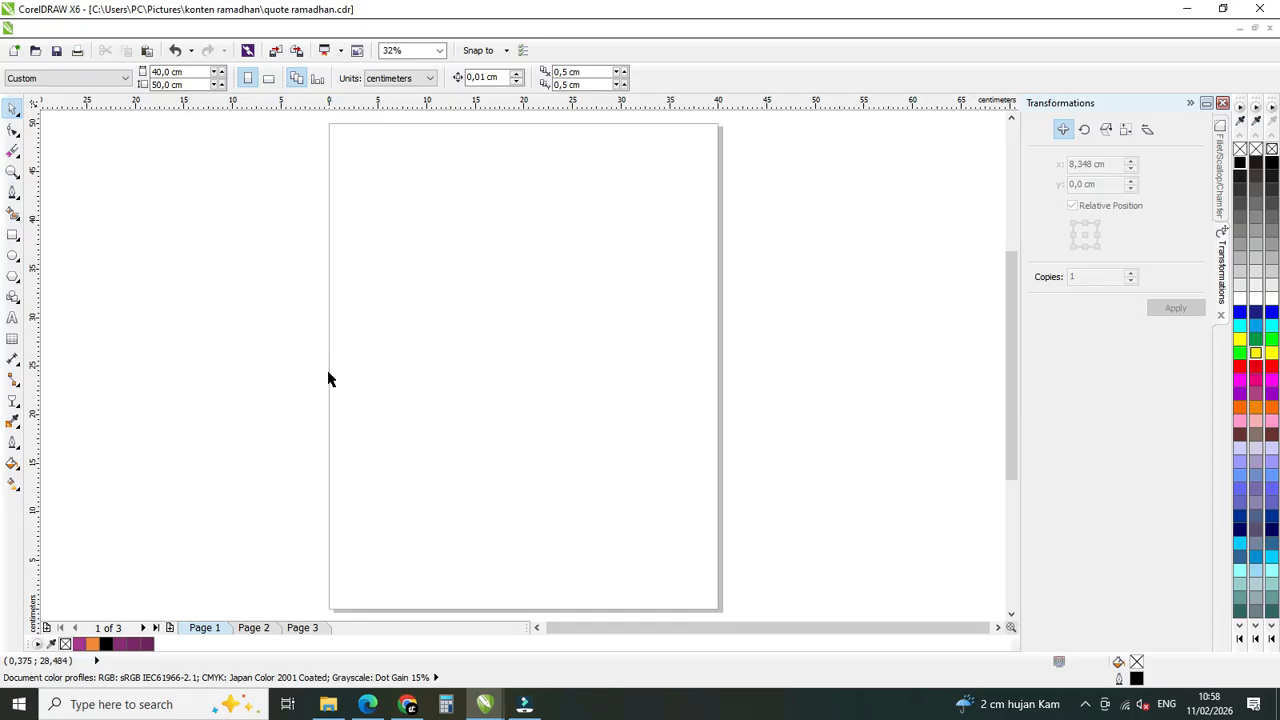
Switch to File Explorer and copy the image file gambar berbagi from the konten ramadhan folder.
{"action": "mouse_move", "coordinate": [328, 704]}
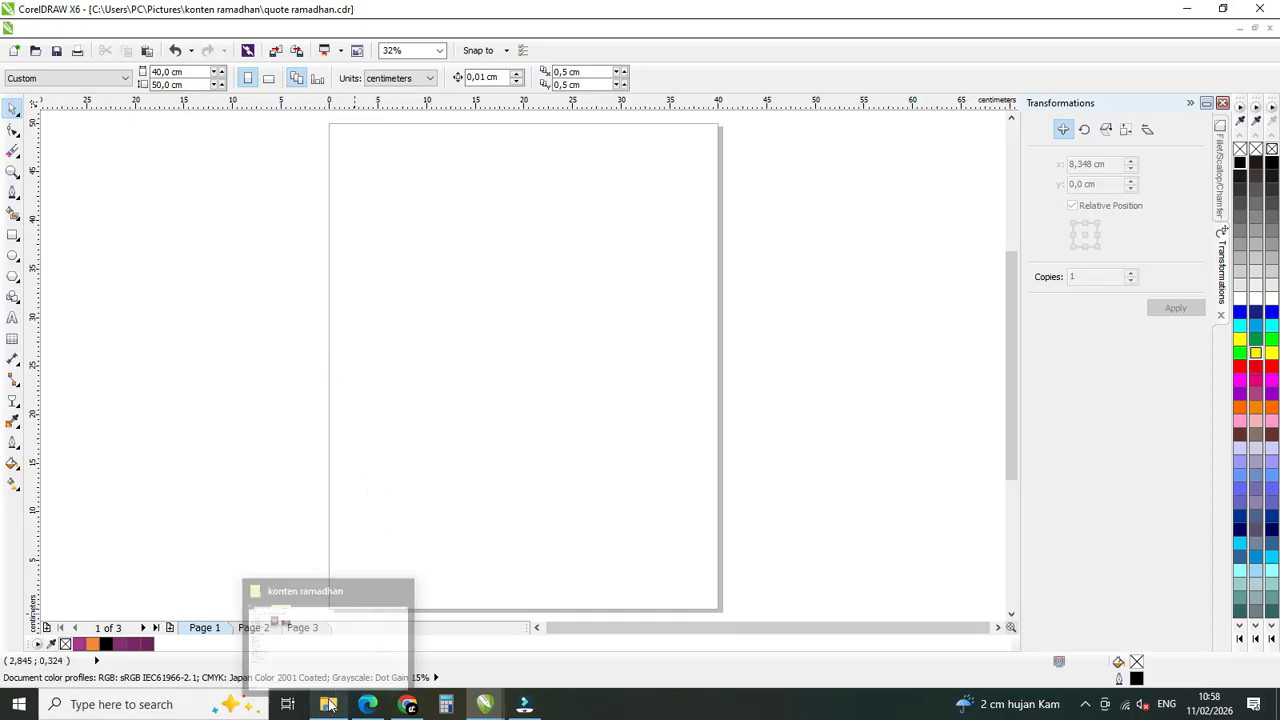
{"action": "left_click", "coordinate": [334, 640]}
{"action": "left_click", "coordinate": [305, 178]}
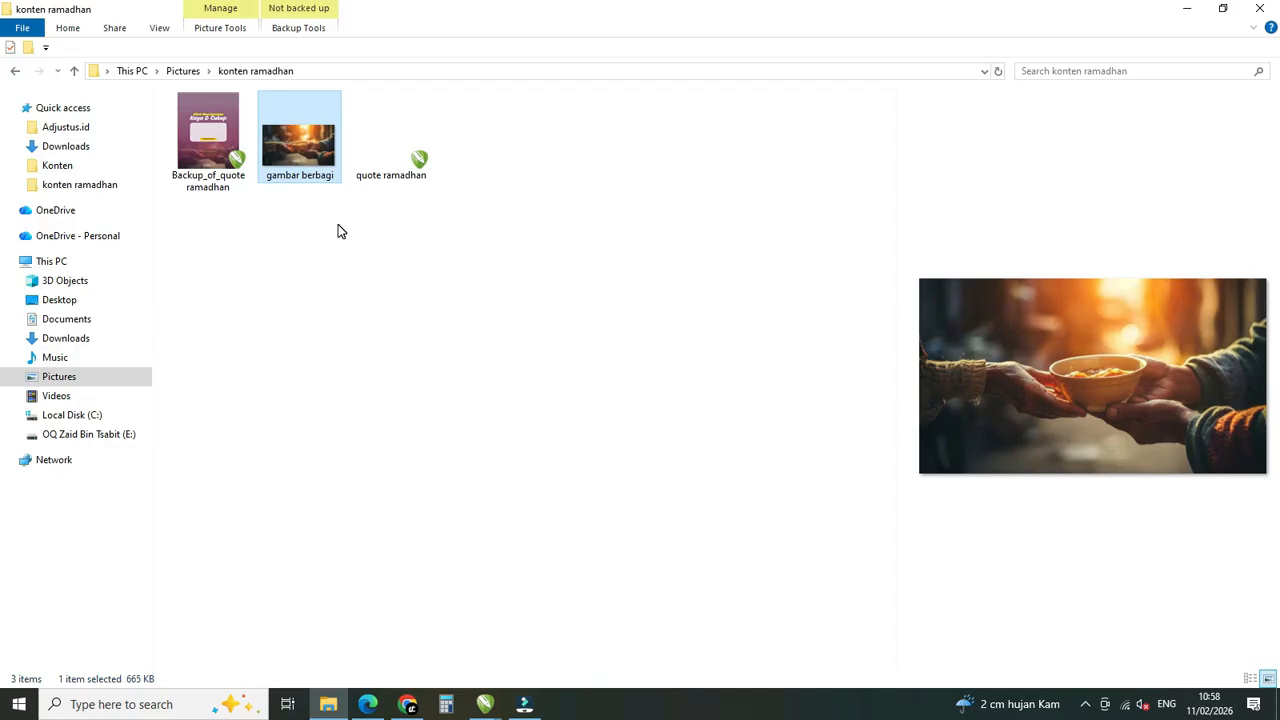
{"action": "left_click", "coordinate": [366, 160]}
{"action": "left_click", "coordinate": [292, 149]}
{"action": "left_click", "coordinate": [190, 140]}
{"action": "left_click", "coordinate": [290, 148]}
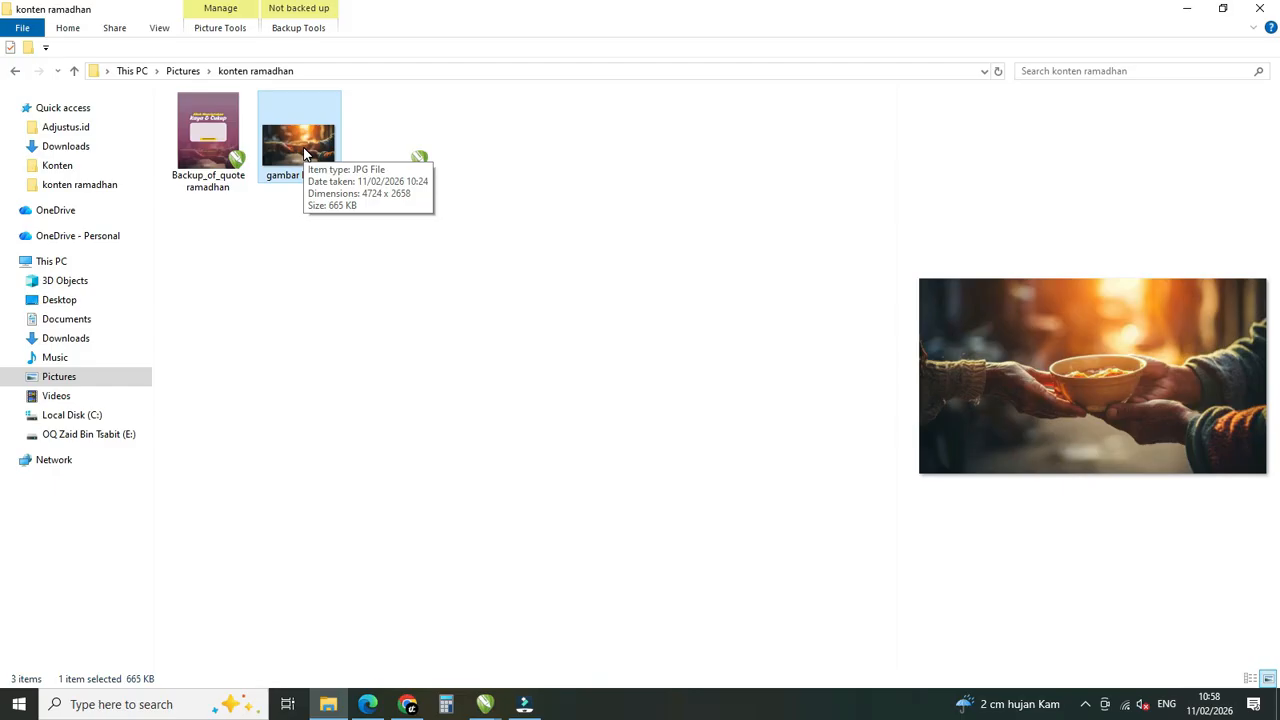
{"action": "left_click", "coordinate": [309, 261]}
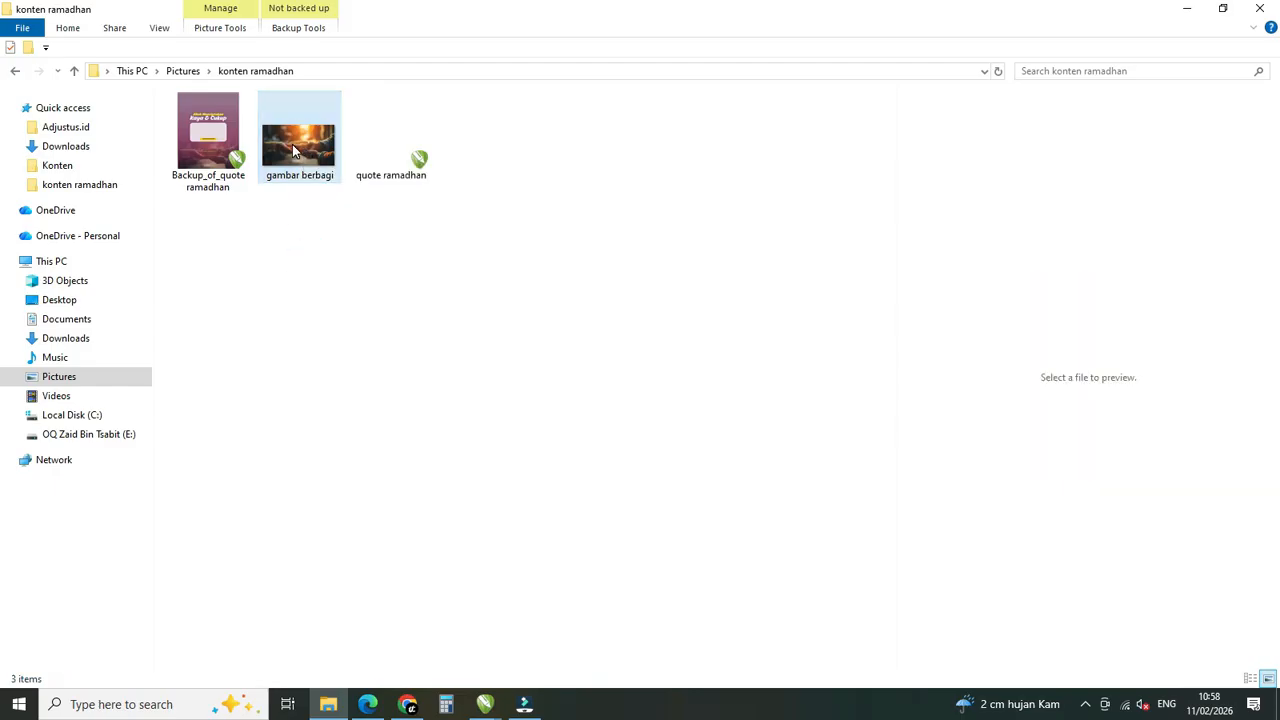
{"action": "left_click", "coordinate": [292, 145]}
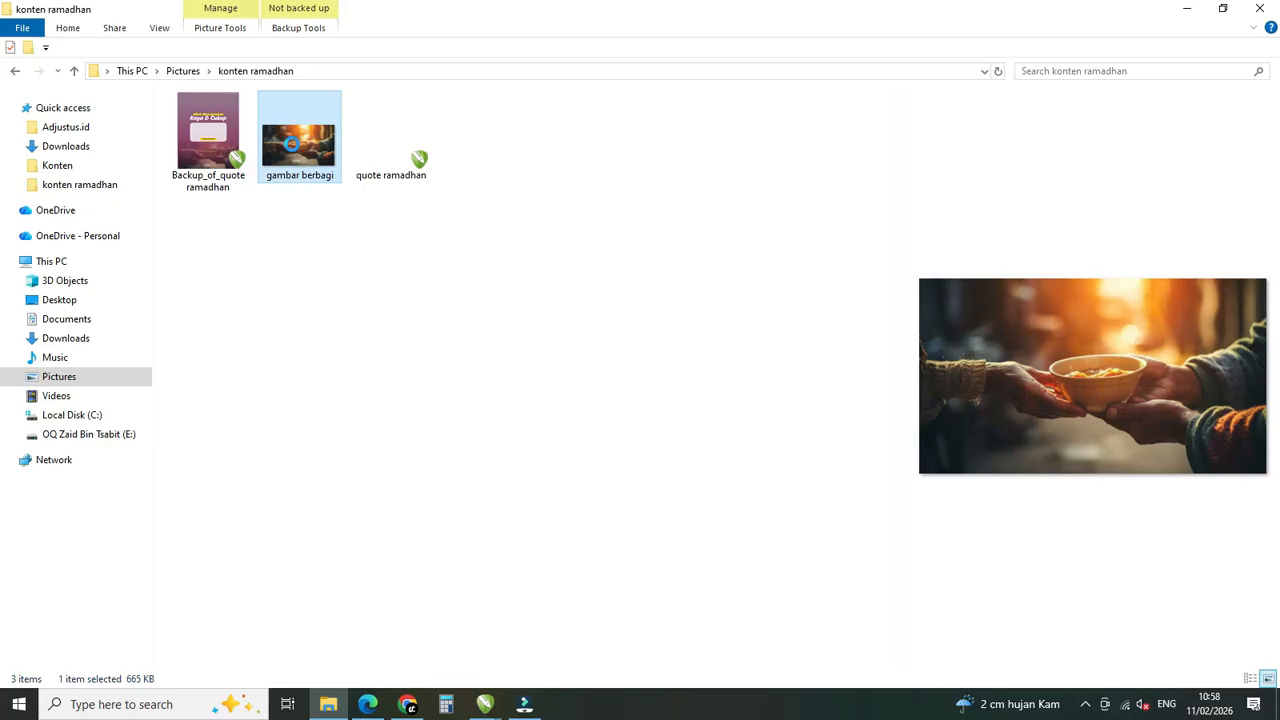
{"action": "right_click", "coordinate": [292, 144]}
{"action": "left_click", "coordinate": [390, 596]}
Switch back to CorelDRAW and paste the copied image onto page 1.
{"action": "left_click", "coordinate": [485, 704]}
{"action": "left_click", "coordinate": [655, 648]}
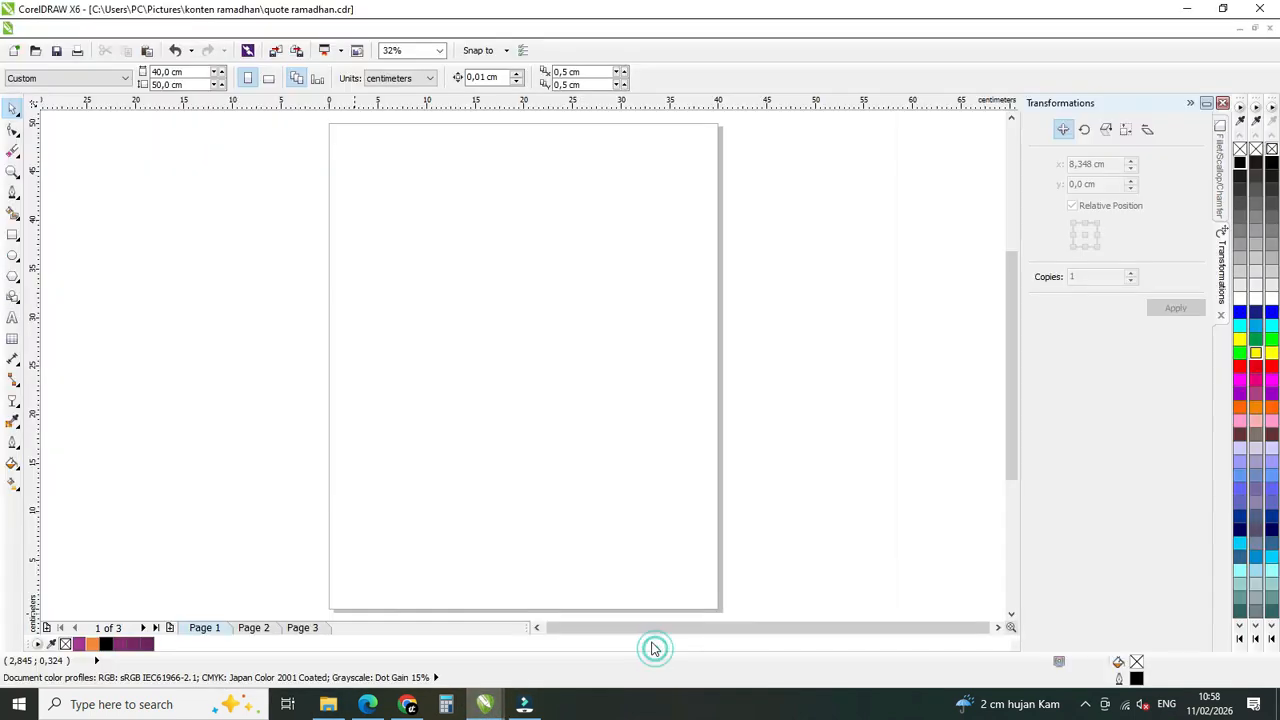
{"action": "right_click", "coordinate": [498, 380]}
{"action": "left_click", "coordinate": [575, 487]}
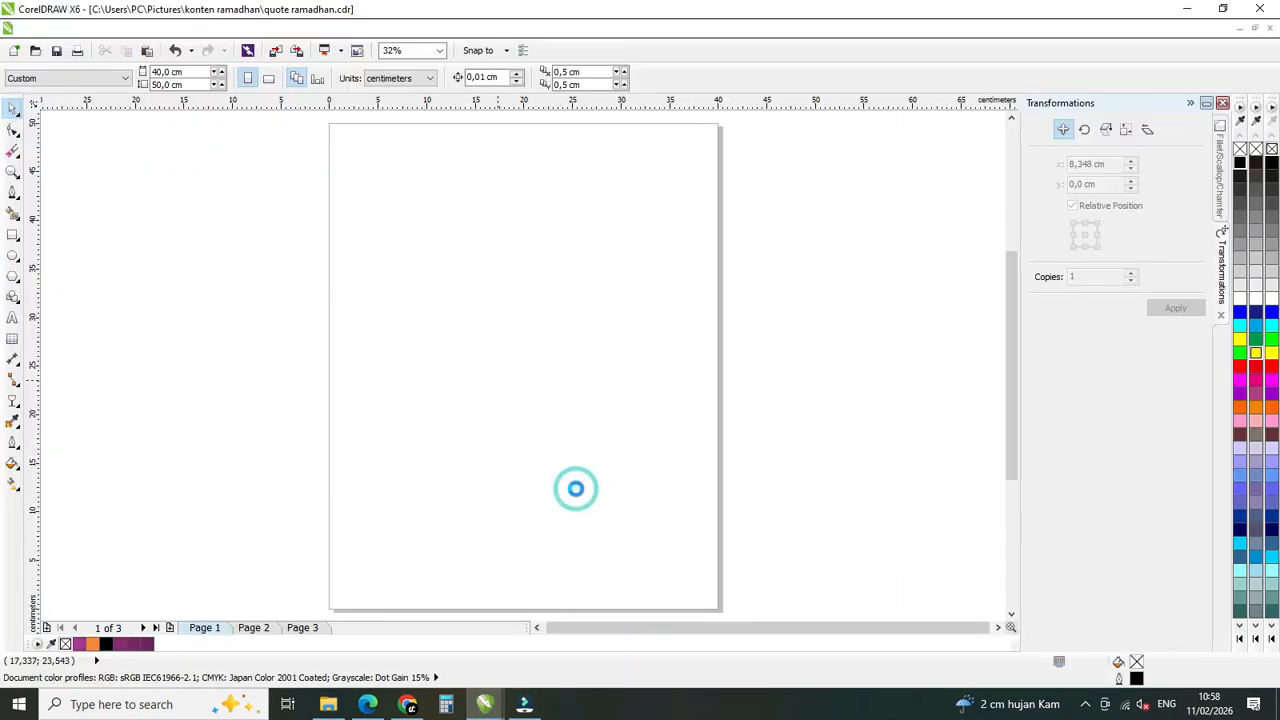
{"action": "left_click", "coordinate": [836, 340]}
Move the pasted image to the middle of the page and scale it to about 43.9 × 24.7 cm.
{"action": "left_click", "coordinate": [486, 285]}
{"action": "mouse_move", "coordinate": [374, 309]}
{"action": "left_mouse_down"}
{"action": "mouse_move", "coordinate": [446, 292]}
{"action": "mouse_move", "coordinate": [393, 295]}
{"action": "left_mouse_up"}
{"action": "left_click_drag", "start_coordinate": [713, 238], "coordinate": [520, 343]}
{"action": "left_click_drag", "start_coordinate": [469, 381], "coordinate": [681, 228]}
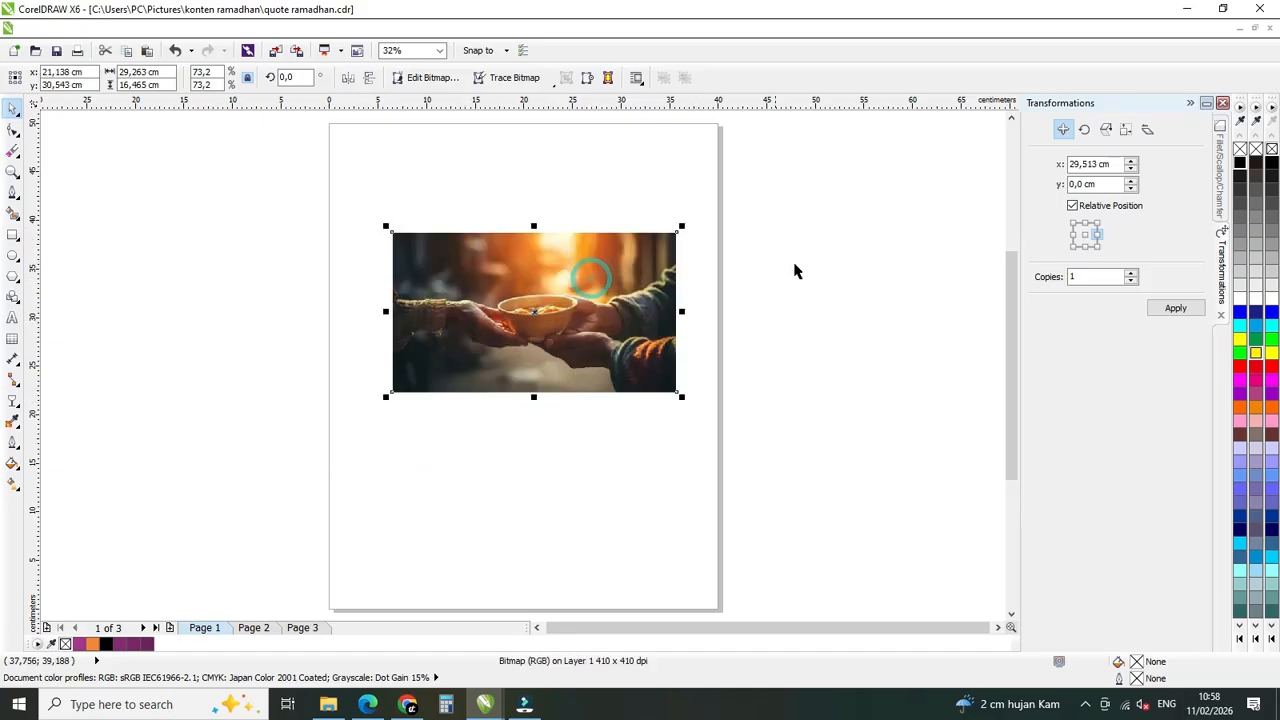
{"action": "scroll", "coordinate": [555, 285], "scroll_direction": "down", "scroll_amount": 2}
{"action": "left_click_drag", "start_coordinate": [617, 258], "coordinate": [538, 307]}
{"action": "left_click", "coordinate": [740, 210]}
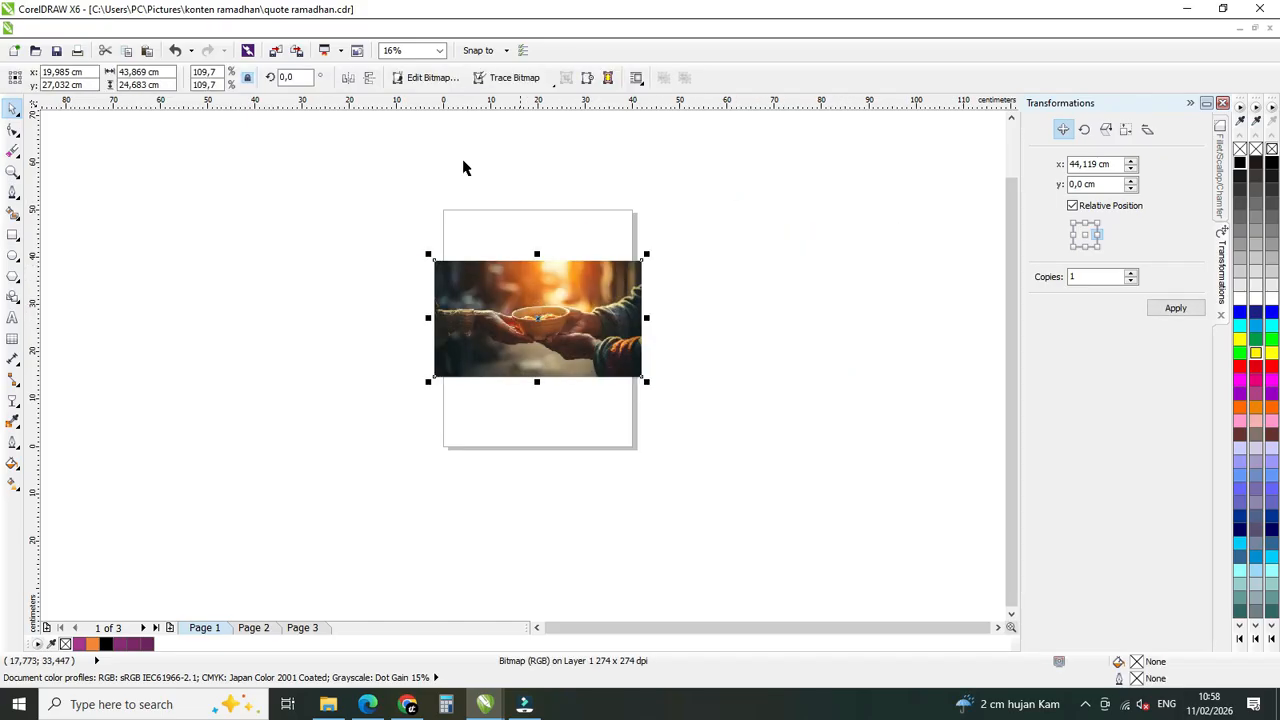
Set the image's width to 40 cm, keeping its proportions locked.
{"action": "left_click", "coordinate": [439, 51]}
{"action": "left_click", "coordinate": [441, 67]}
{"action": "scroll", "coordinate": [731, 277], "scroll_direction": "down", "scroll_amount": 1}
{"action": "left_click", "coordinate": [439, 51]}
{"action": "left_click", "coordinate": [437, 70]}
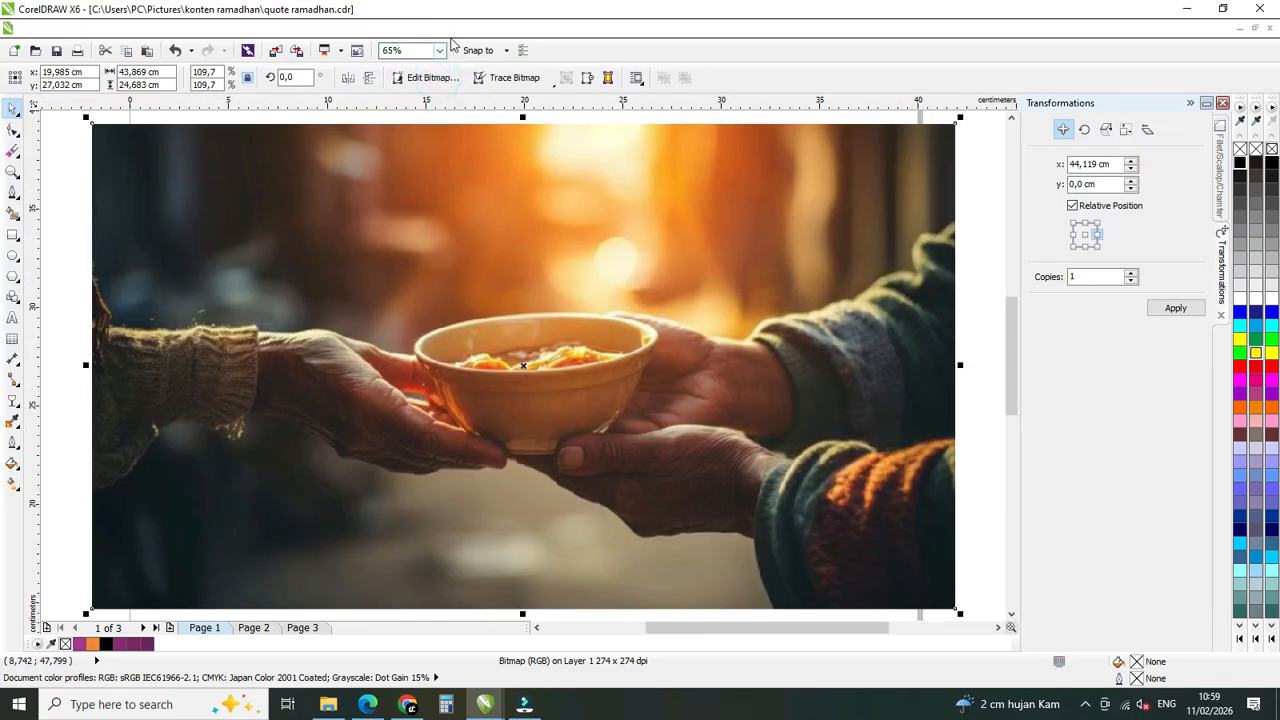
{"action": "left_click", "coordinate": [439, 51]}
{"action": "left_click", "coordinate": [420, 84]}
{"action": "left_click", "coordinate": [494, 227]}
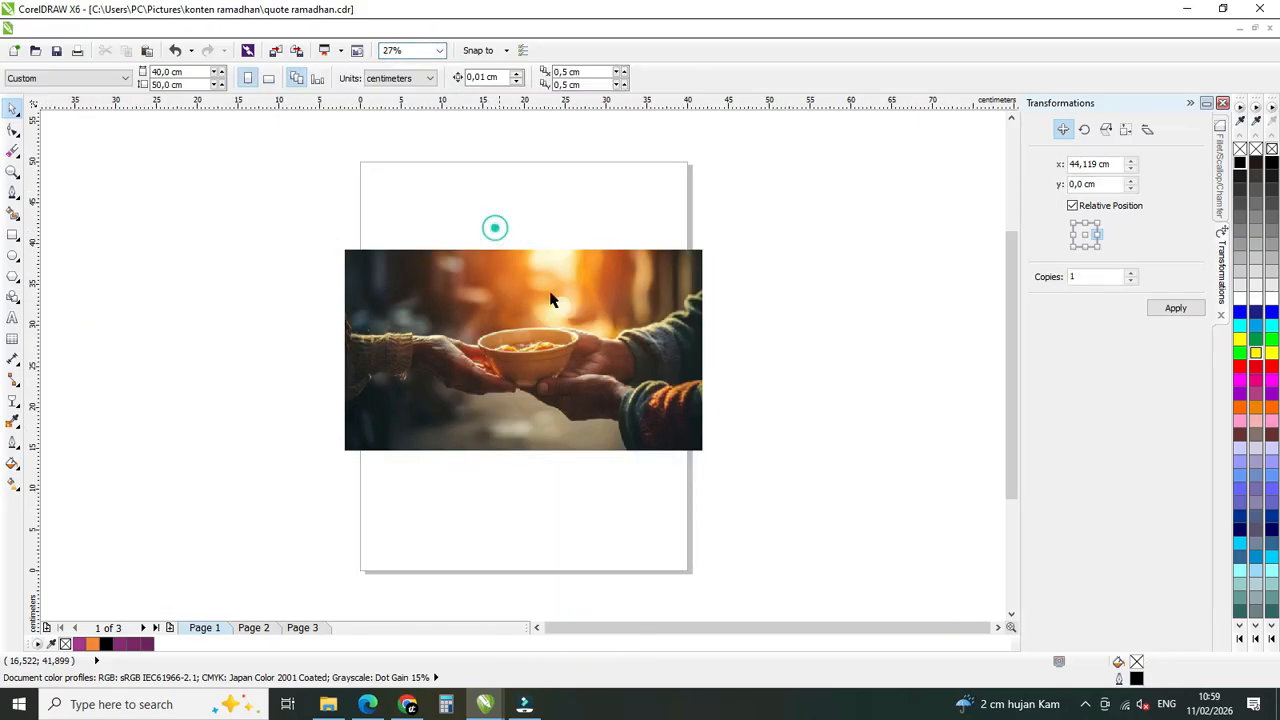
{"action": "left_click", "coordinate": [520, 278]}
{"action": "left_click", "coordinate": [190, 150]}
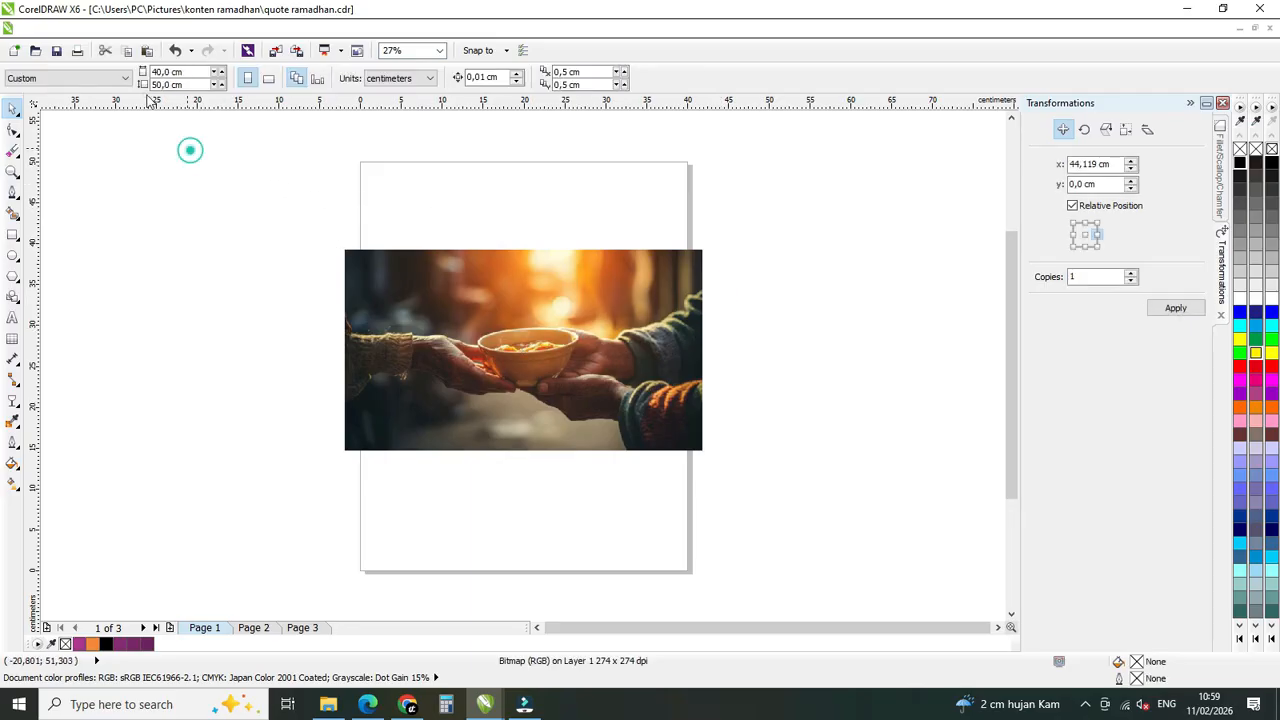
{"action": "left_click", "coordinate": [451, 317]}
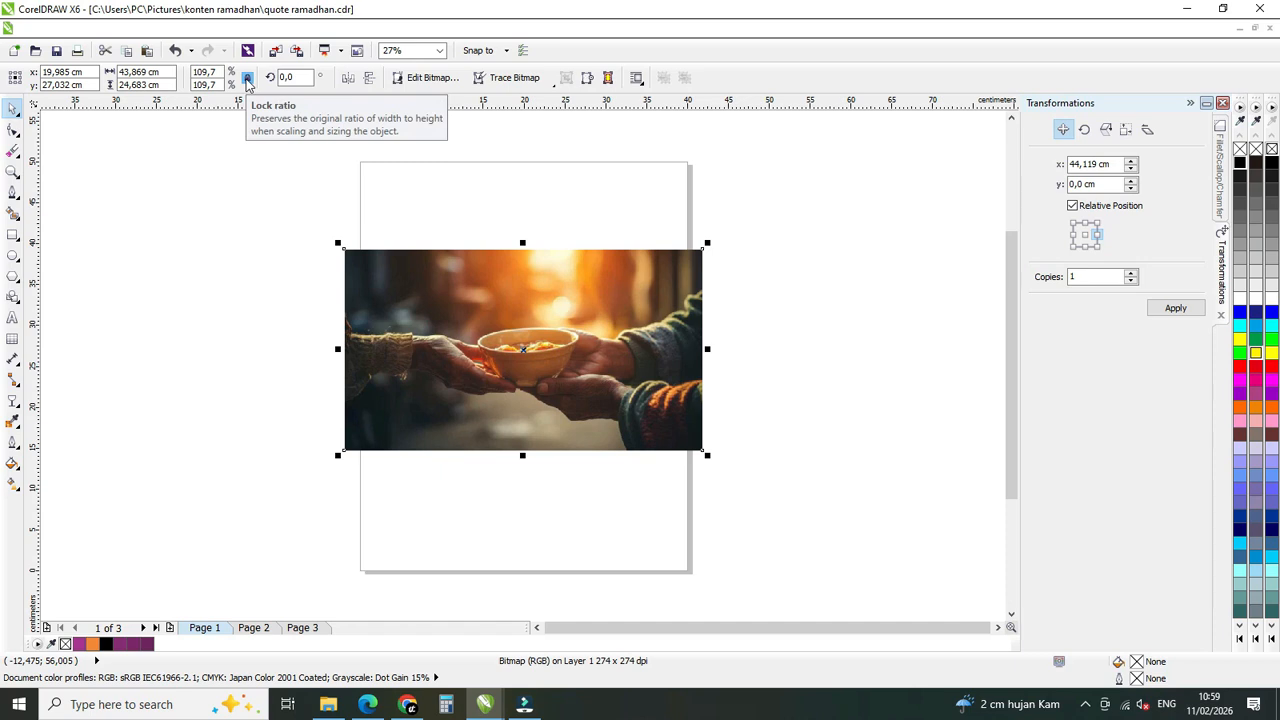
{"action": "left_click", "coordinate": [140, 72]}
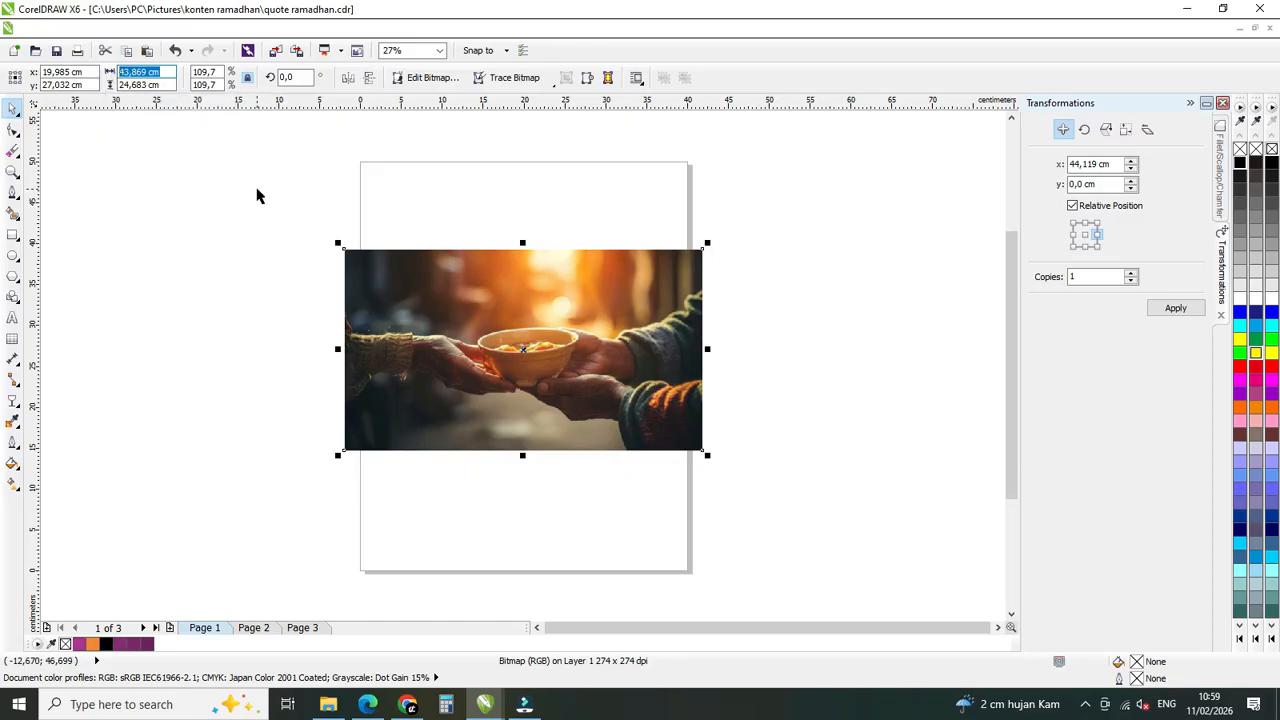
{"action": "type", "text": "40"}
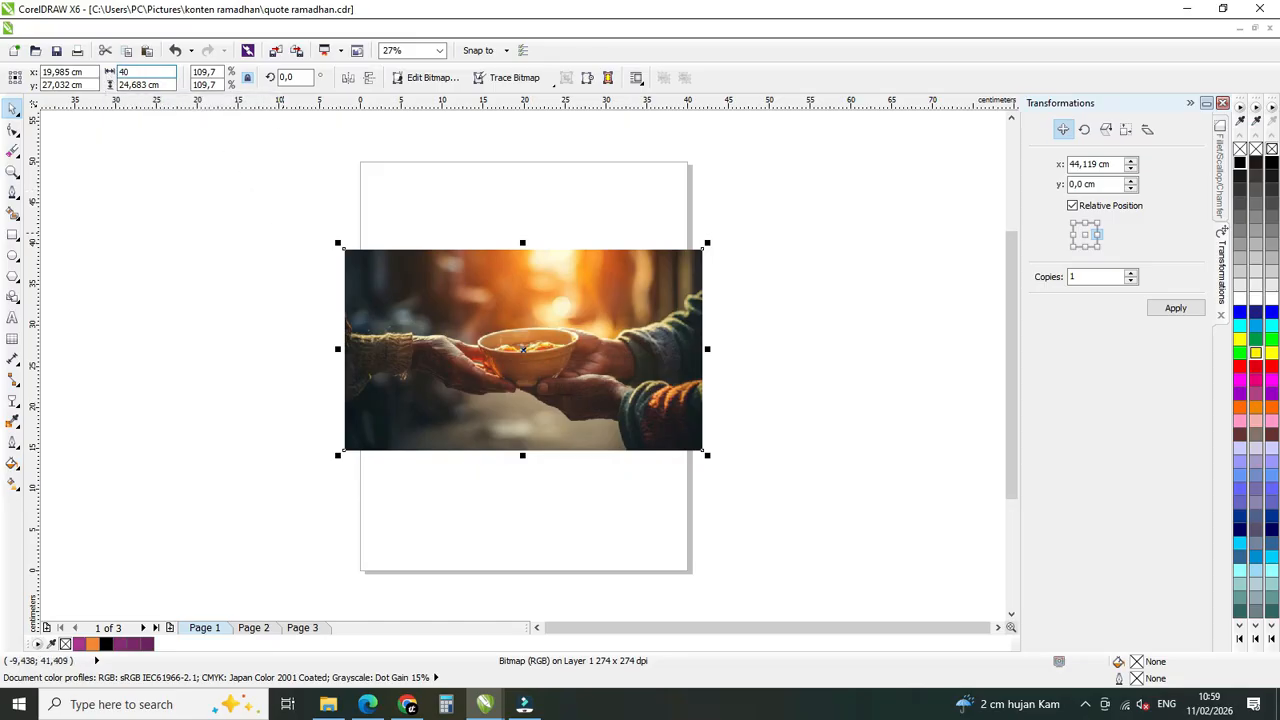
{"action": "key", "text": "Return"}
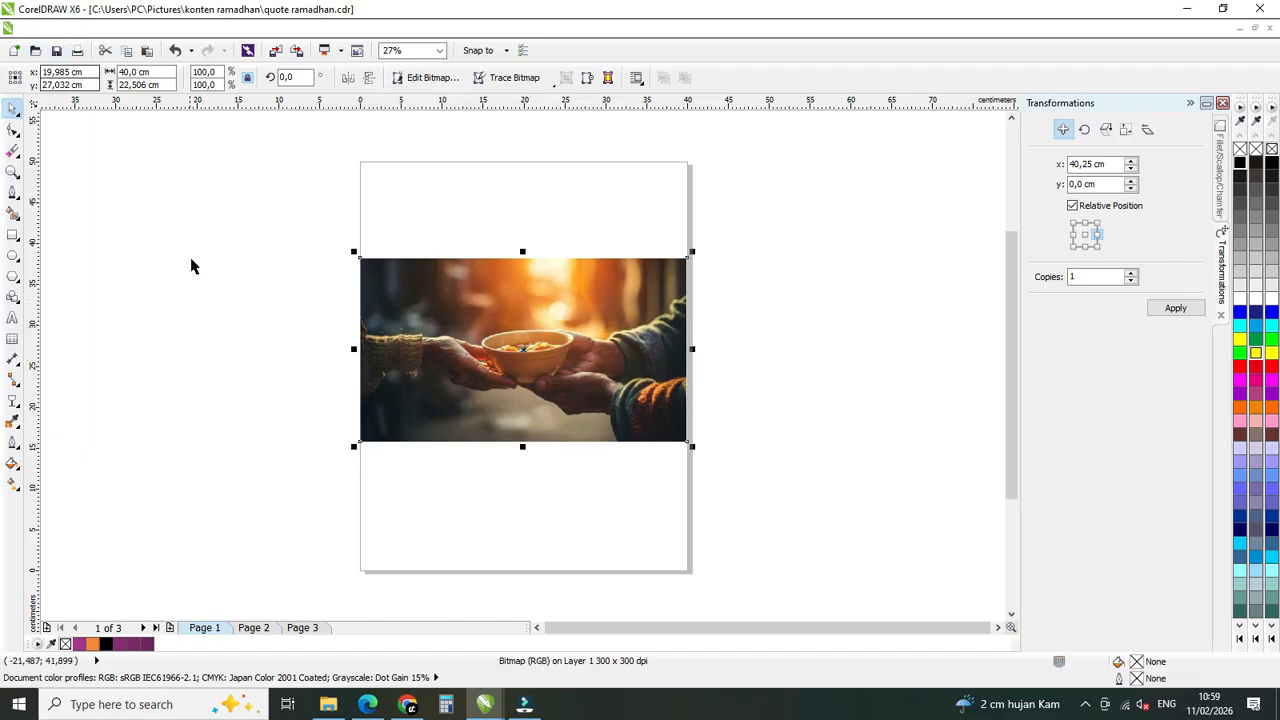
Add a page-sized 40 × 50 cm rectangle frame on page 1 and deselect it.
{"action": "double_click", "coordinate": [13, 236]}
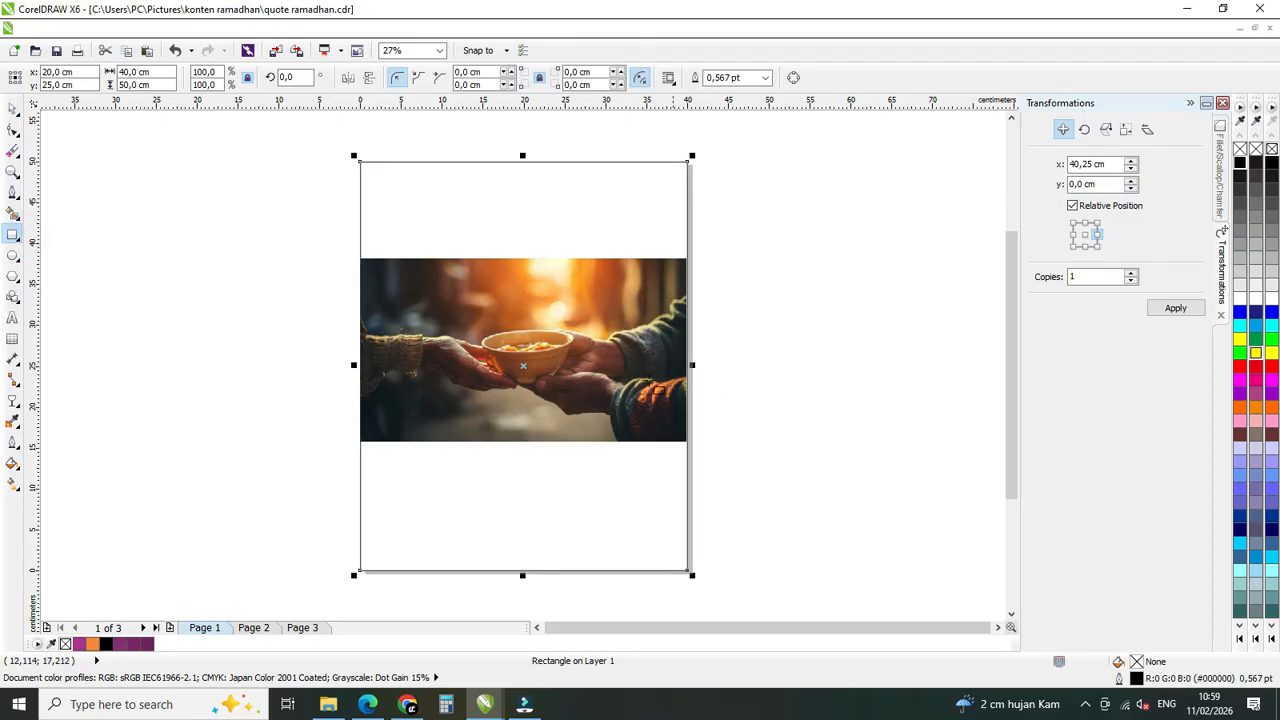
{"action": "left_click", "coordinate": [12, 108]}
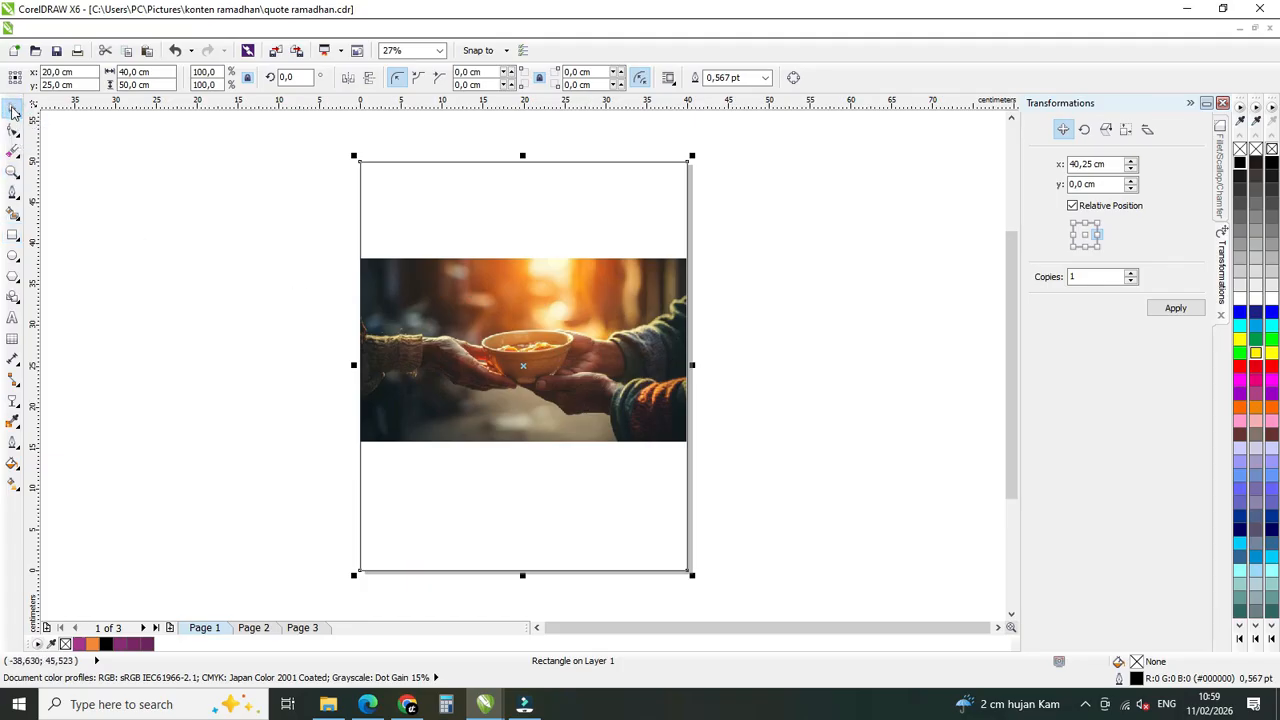
{"action": "left_click", "coordinate": [290, 353]}
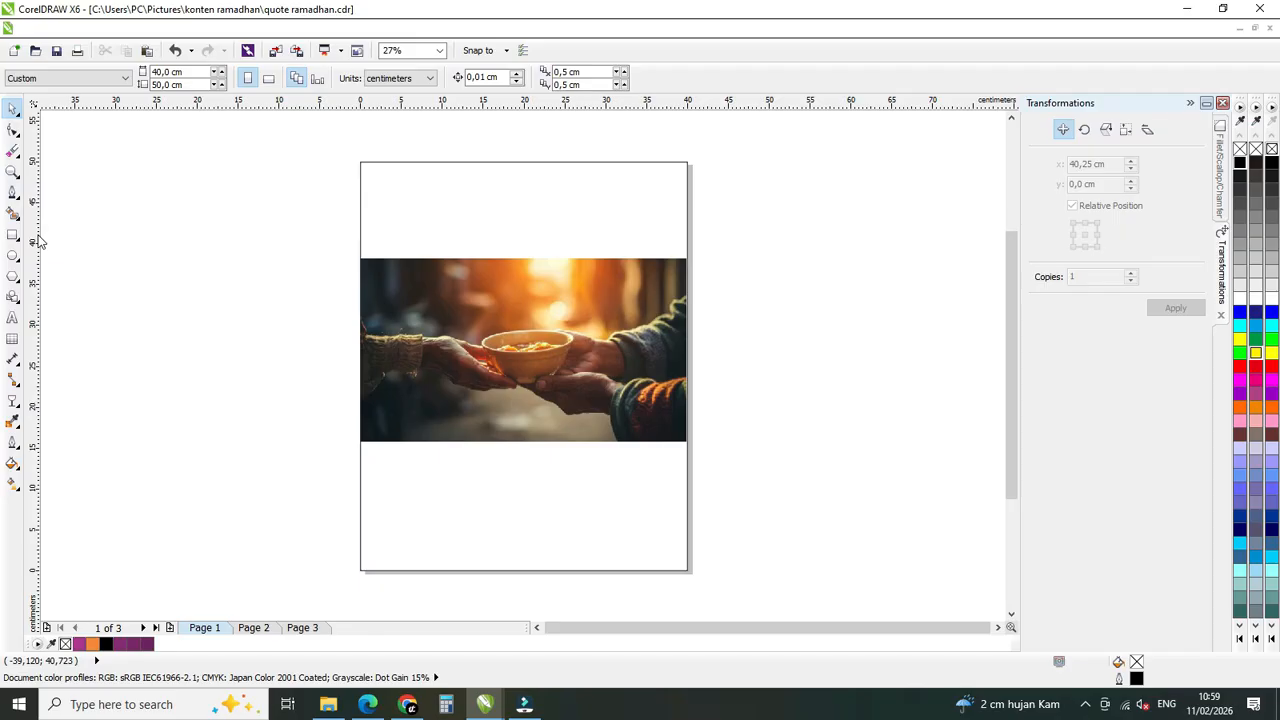
Add two vertical guidelines for the side margins, at x = 2 cm and x = 38 cm.
{"action": "left_click_drag", "start_coordinate": [35, 243], "coordinate": [124, 240]}
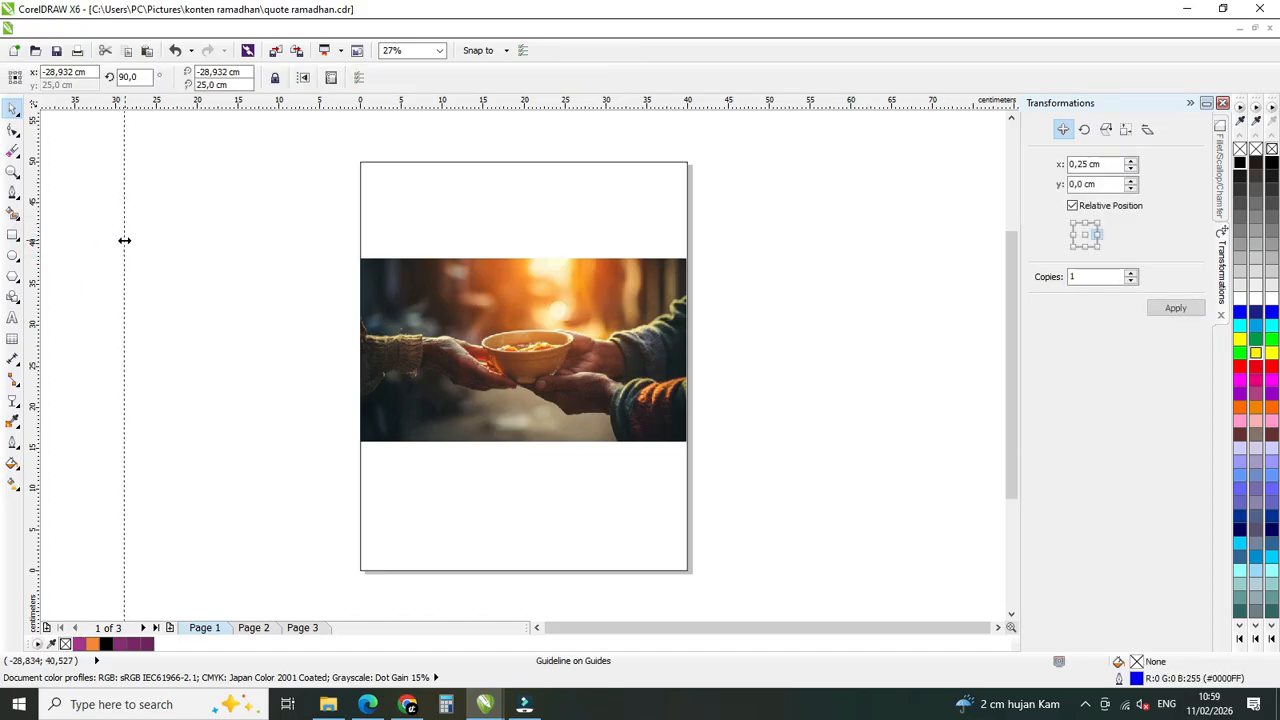
{"action": "left_click", "coordinate": [75, 73]}
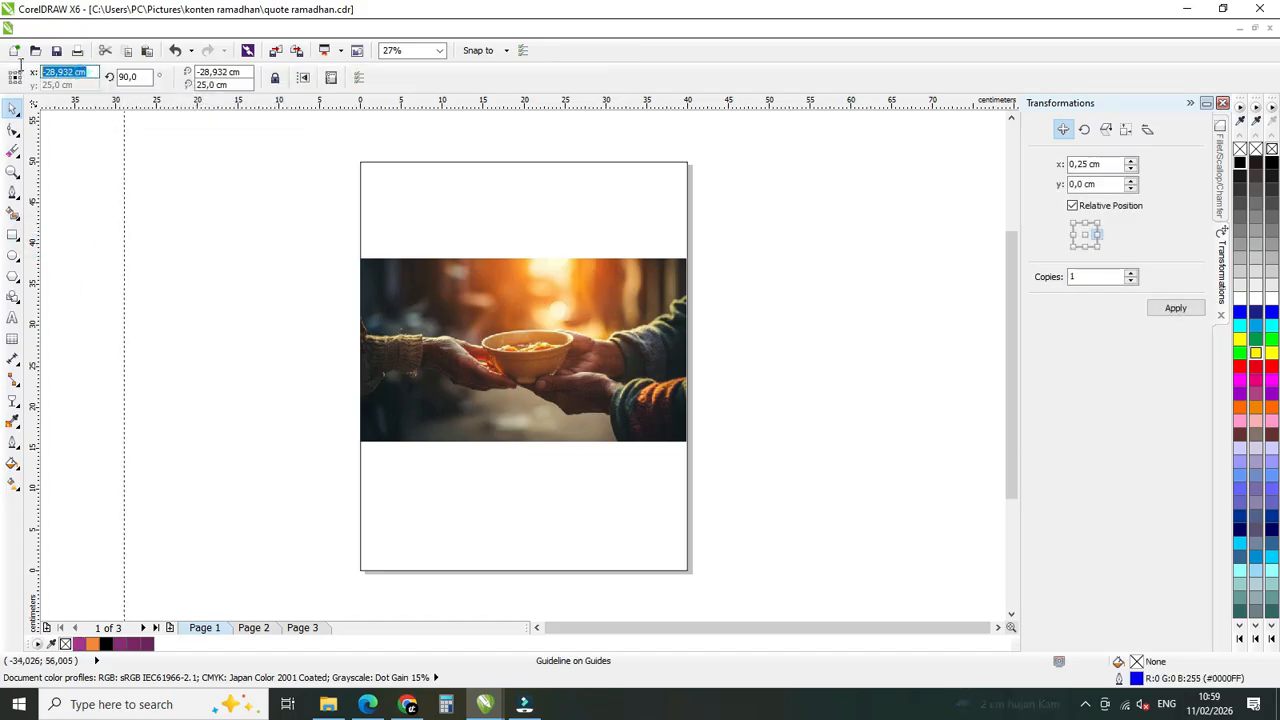
{"action": "type", "text": "2"}
{"action": "key", "text": "Return"}
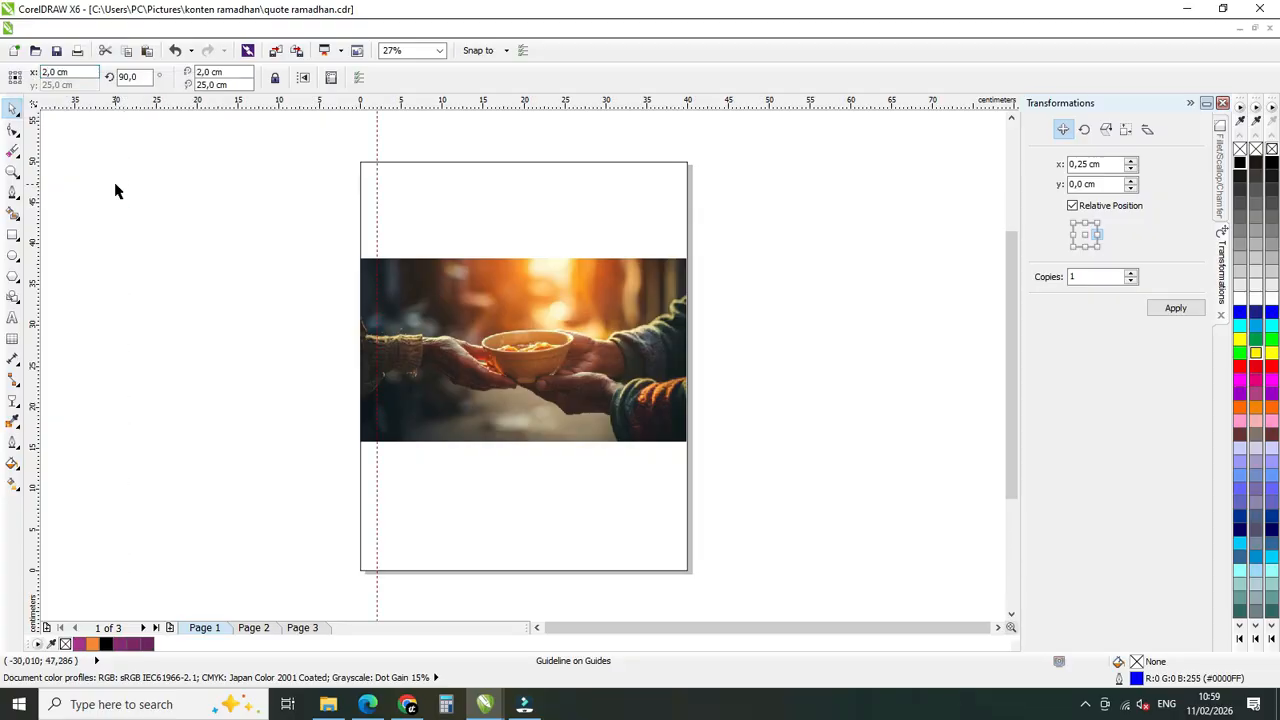
{"action": "left_click_drag", "start_coordinate": [34, 214], "coordinate": [118, 212]}
{"action": "left_click", "coordinate": [75, 72]}
{"action": "type", "text": "38"}
{"action": "key", "text": "Return"}
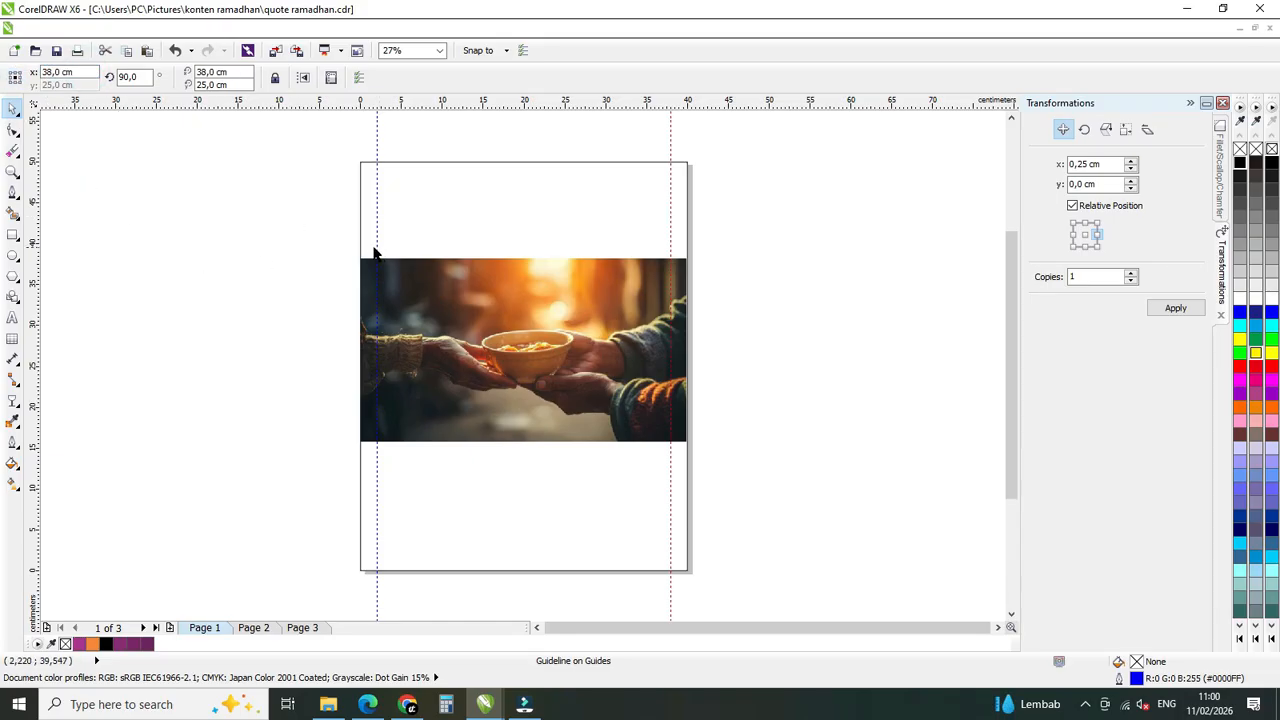
Add two horizontal guidelines for the bottom and top margins, at y = 2 cm and y = 48 cm.
{"action": "left_click_drag", "start_coordinate": [449, 112], "coordinate": [449, 131]}
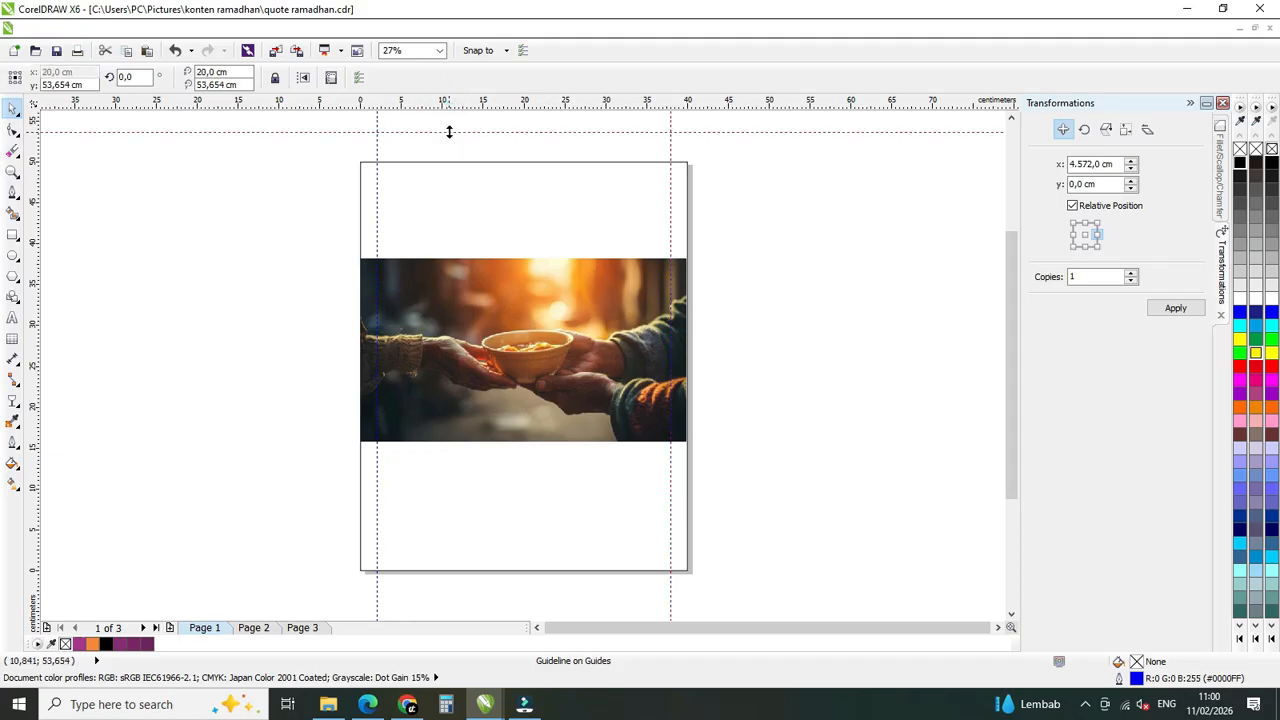
{"action": "double_click", "coordinate": [55, 86]}
{"action": "type", "text": "2"}
{"action": "key", "text": "Return"}
{"action": "left_click_drag", "start_coordinate": [463, 114], "coordinate": [458, 131]}
{"action": "double_click", "coordinate": [58, 85]}
{"action": "type", "text": "48"}
{"action": "key", "text": "Return"}
{"action": "left_click", "coordinate": [206, 283]}
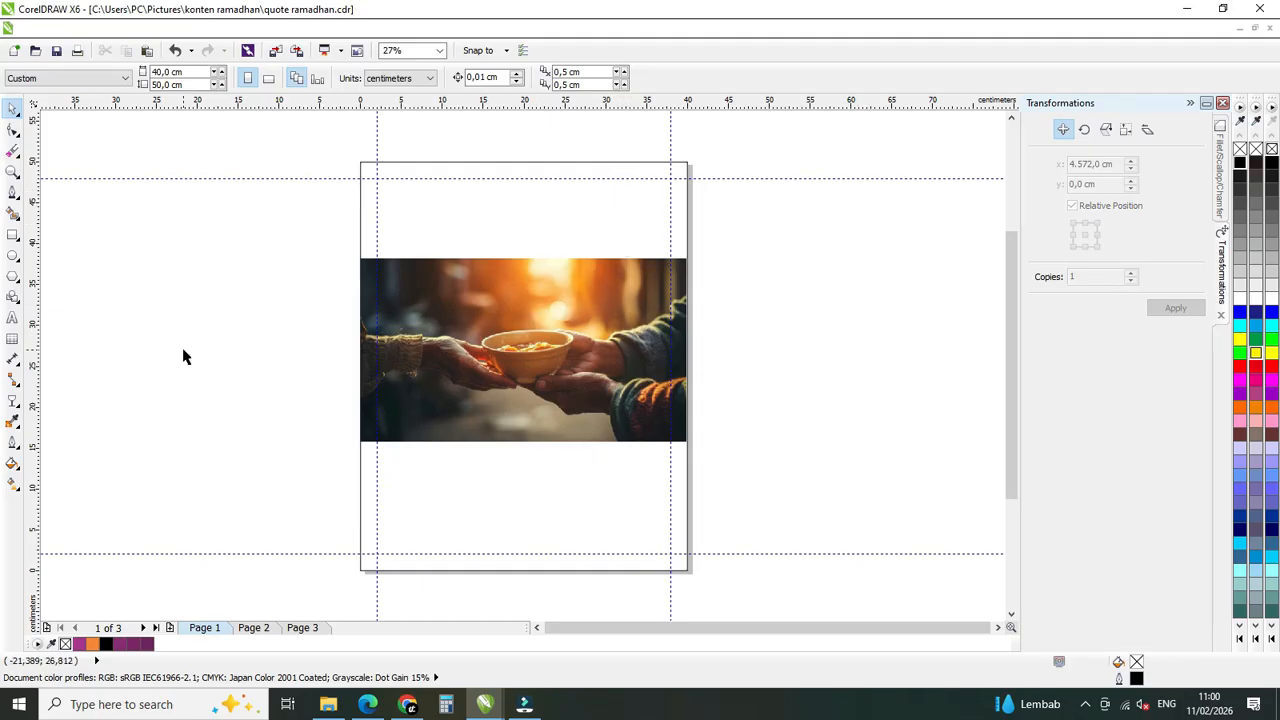
Duplicate page 3's two purple colour squares onto the empty area beside the page and return to page 1.
{"action": "left_click", "coordinate": [305, 633]}
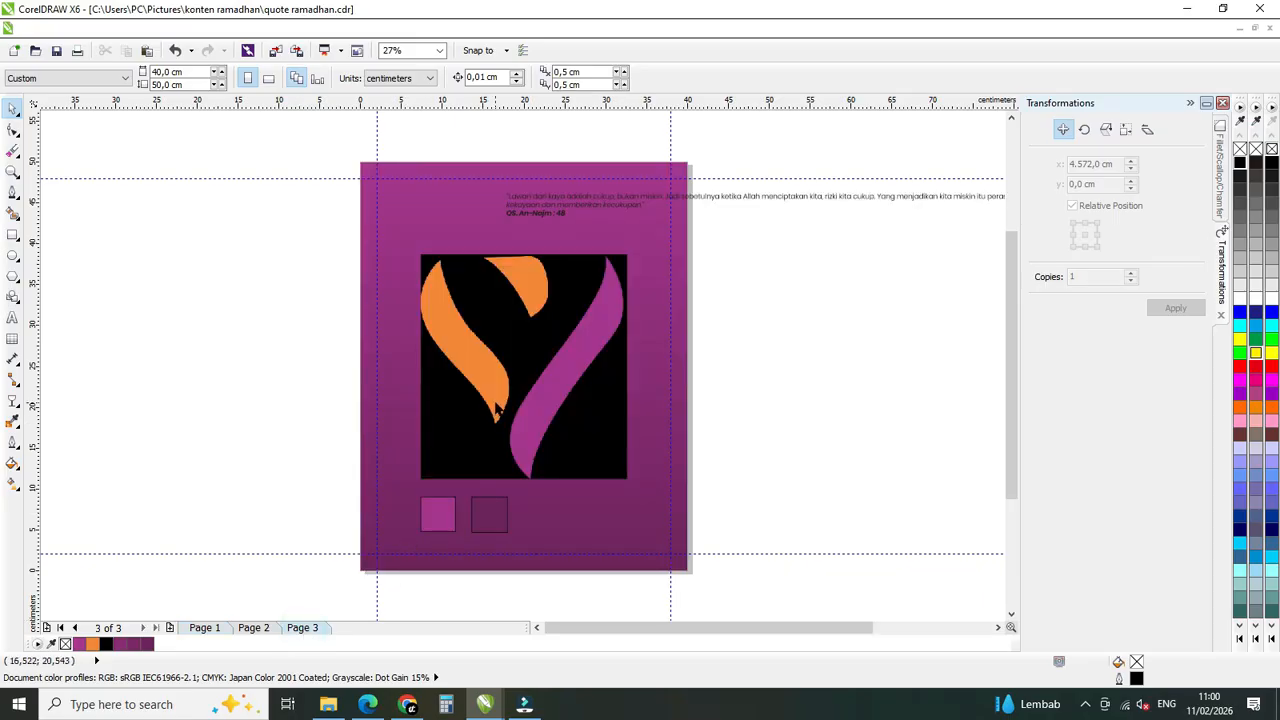
{"action": "left_click", "coordinate": [439, 530]}
{"action": "left_click_drag", "start_coordinate": [283, 465], "coordinate": [559, 573]}
{"action": "left_click_drag", "start_coordinate": [476, 522], "coordinate": [294, 468]}
{"action": "left_click", "coordinate": [294, 506]}
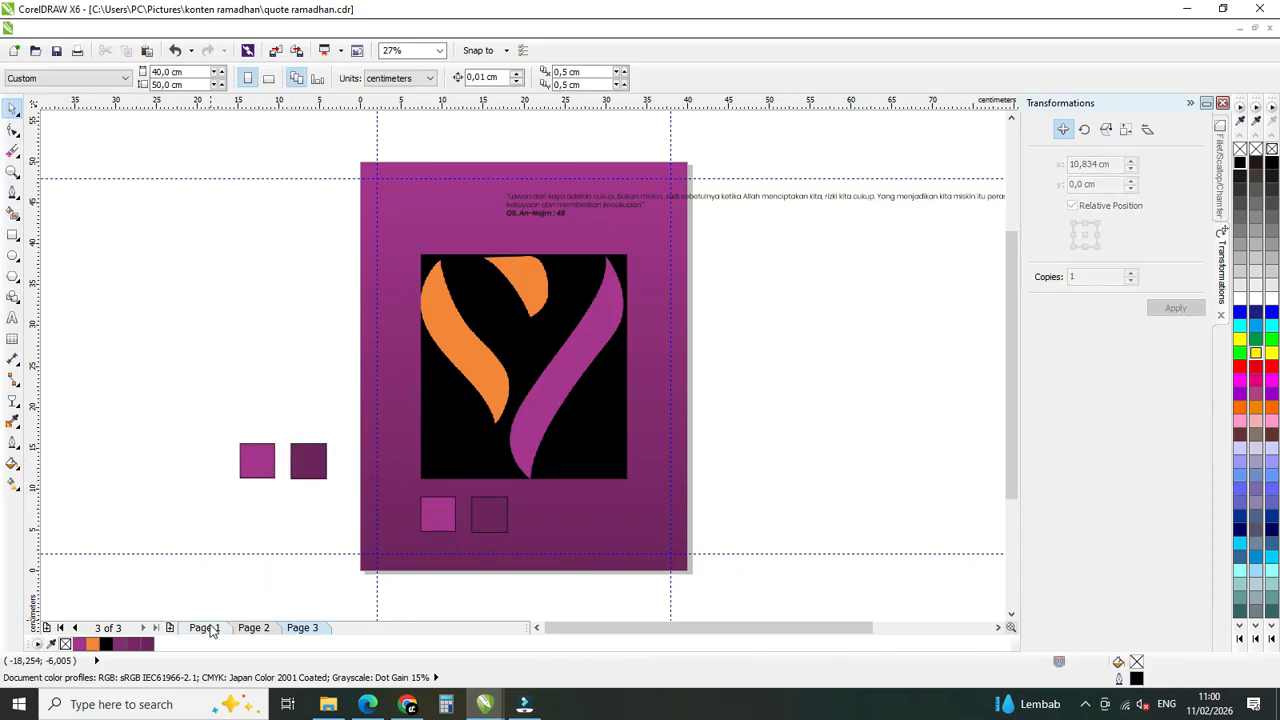
{"action": "left_click", "coordinate": [210, 630]}
{"action": "left_click", "coordinate": [156, 421]}
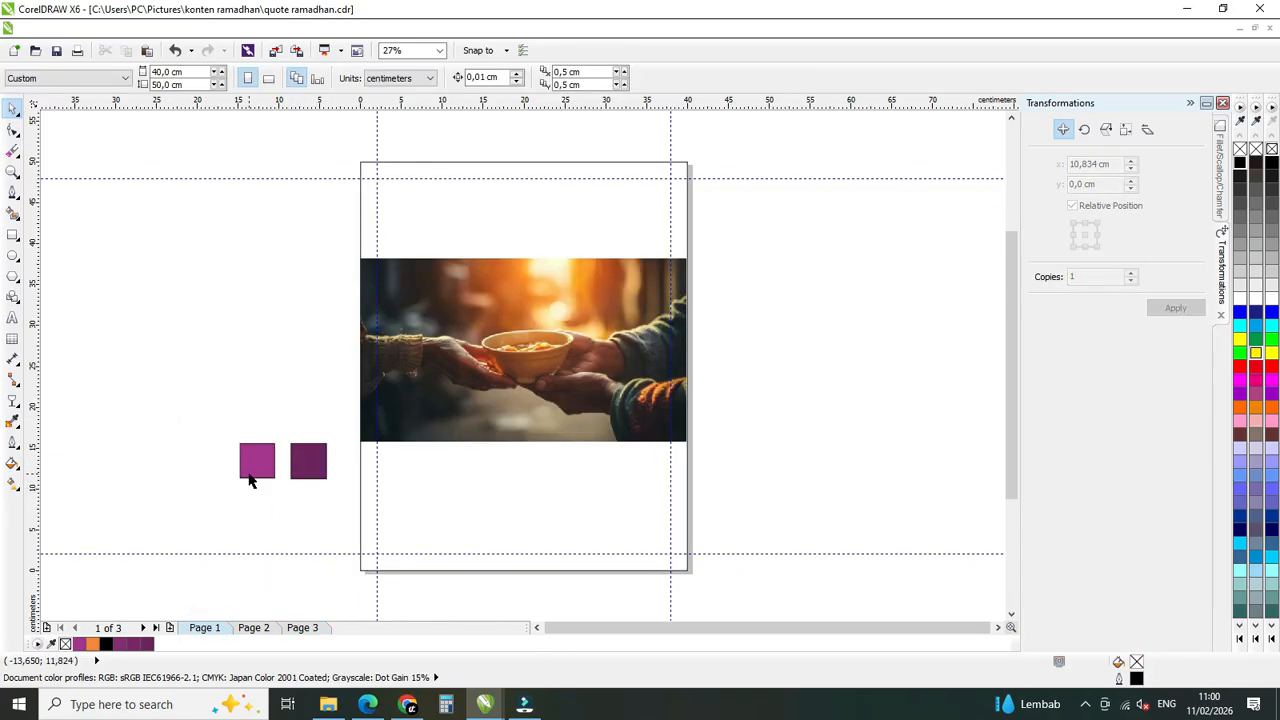
{"action": "left_click", "coordinate": [240, 416]}
{"action": "left_click", "coordinate": [252, 458]}
{"action": "left_click", "coordinate": [241, 412]}
{"action": "left_click", "coordinate": [305, 462]}
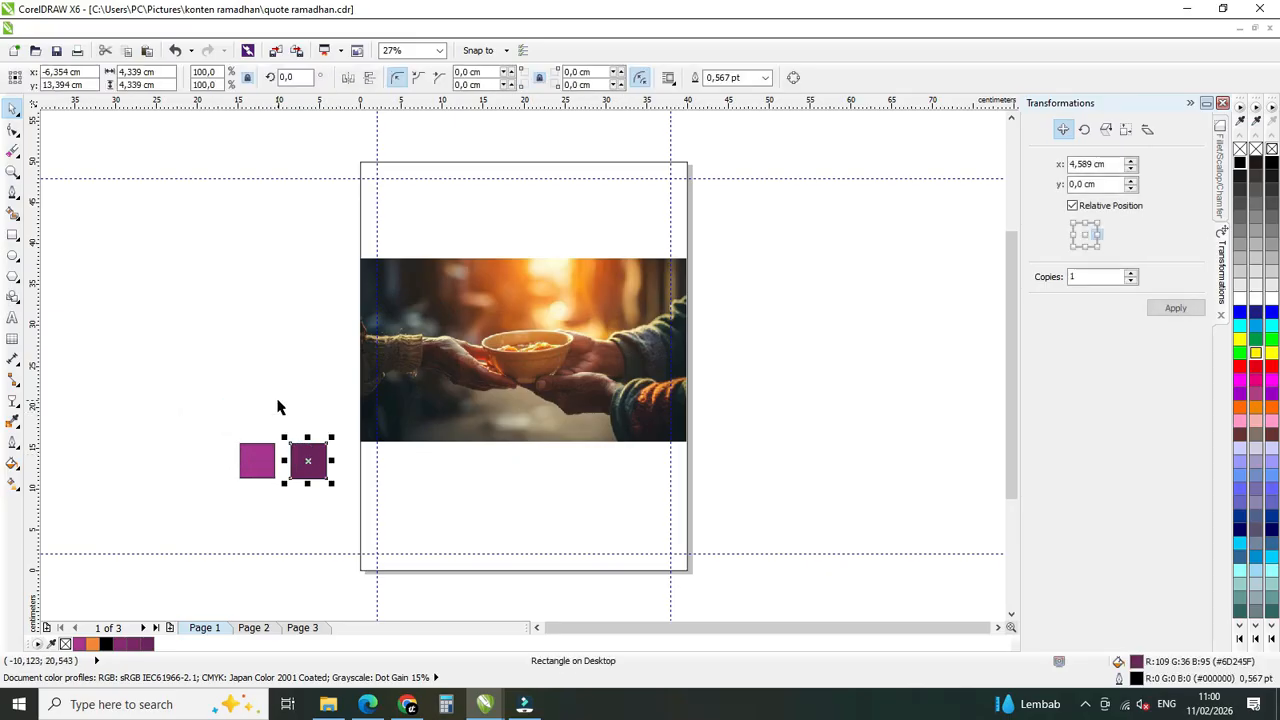
{"action": "left_click", "coordinate": [278, 407]}
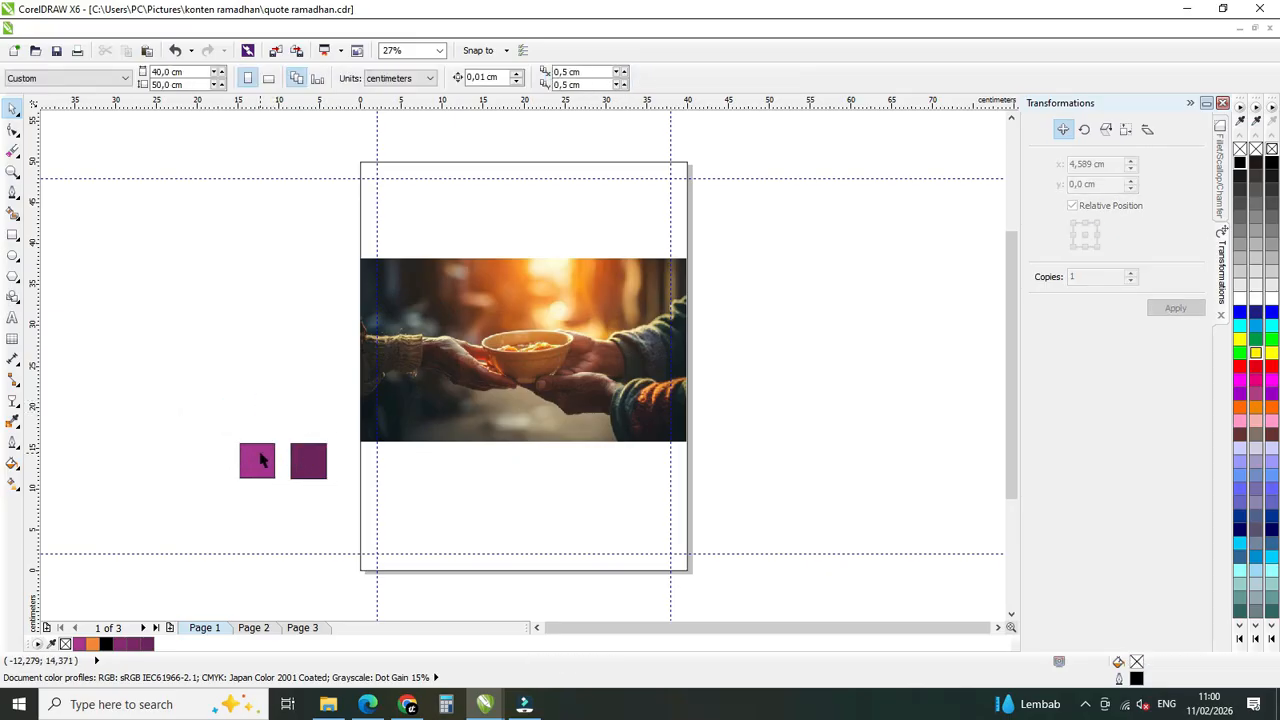
Draw two unfilled squares, about 4.2 cm and 4.3 cm wide, directly above the two purple swatches and leave them deselected.
{"action": "left_click", "coordinate": [258, 406]}
{"action": "left_click", "coordinate": [13, 234]}
{"action": "mouse_move", "coordinate": [248, 400]}
{"action": "left_mouse_down"}
{"action": "mouse_move", "coordinate": [276, 428]}
{"action": "mouse_move", "coordinate": [297, 400]}
{"action": "mouse_move", "coordinate": [326, 429]}
{"action": "left_mouse_up"}
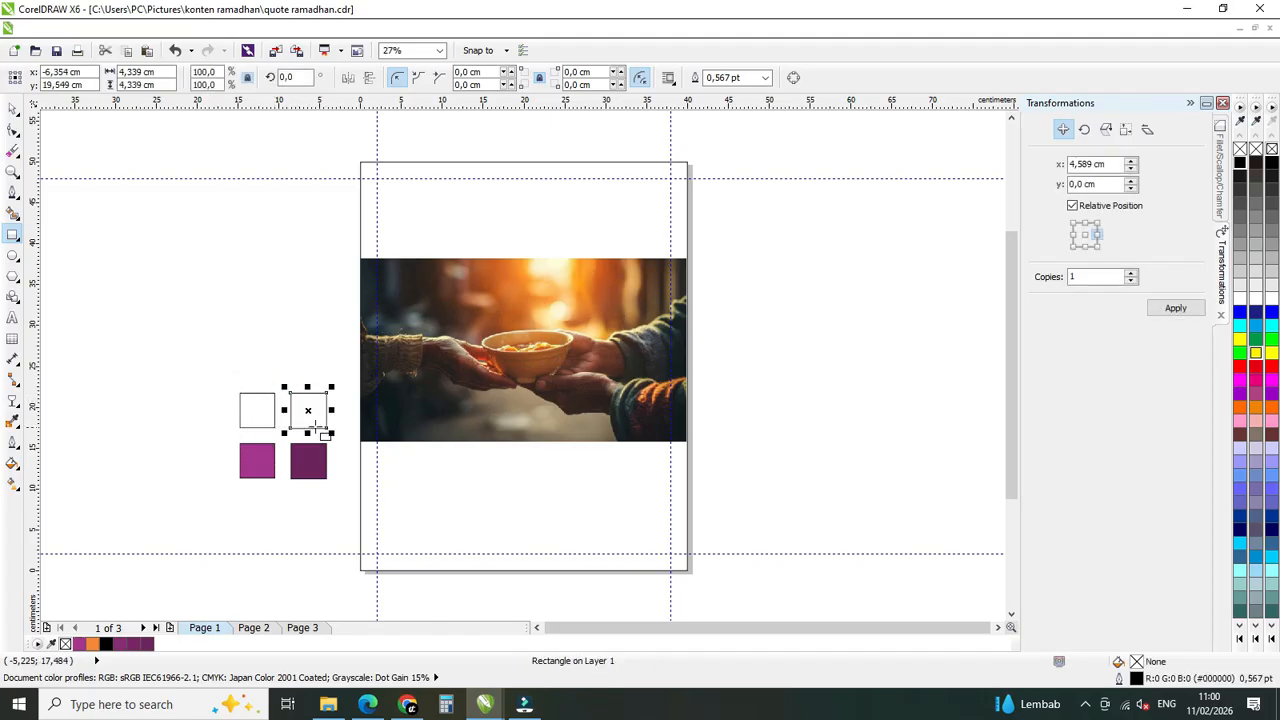
{"action": "key", "text": "space"}
{"action": "left_click", "coordinate": [266, 331]}
{"action": "left_click", "coordinate": [265, 460]}
{"action": "left_click", "coordinate": [306, 460]}
{"action": "left_click", "coordinate": [257, 460]}
{"action": "left_click", "coordinate": [219, 317]}
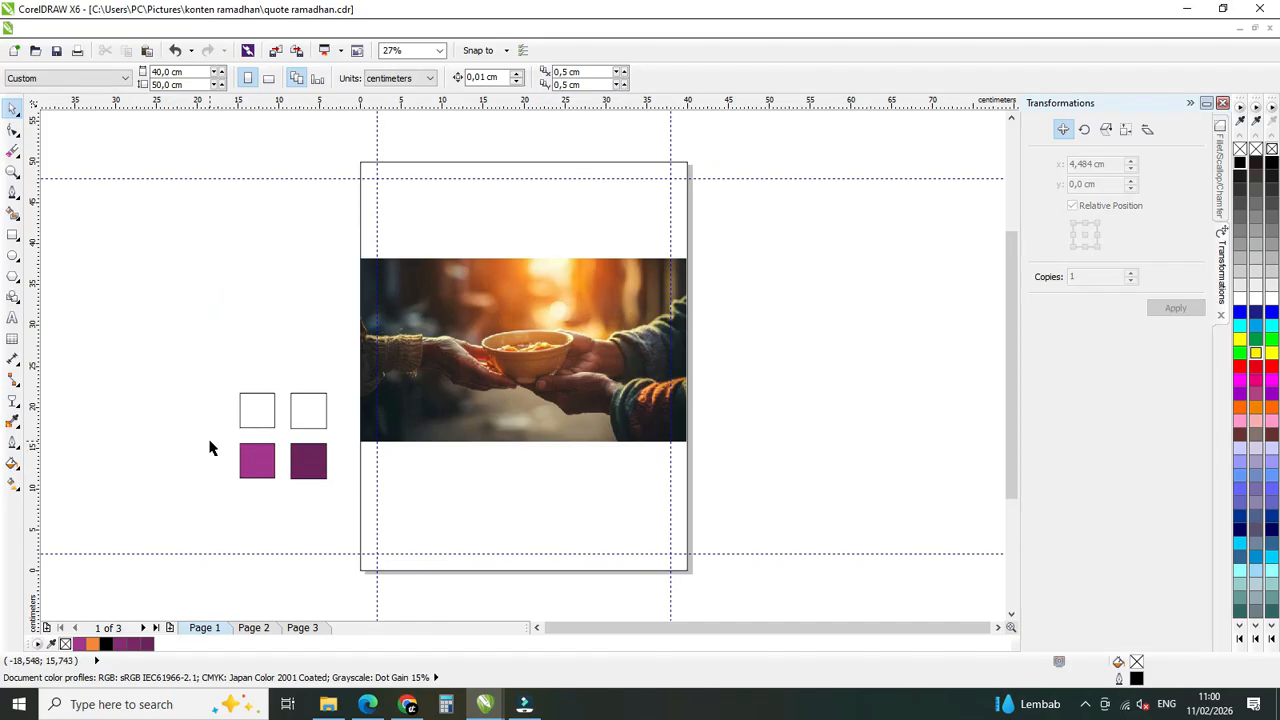
Add a text note reading "165 54 156" below the purple swatches for the lighter swatch's RGB values, and enlarge it.
{"action": "left_click", "coordinate": [258, 416]}
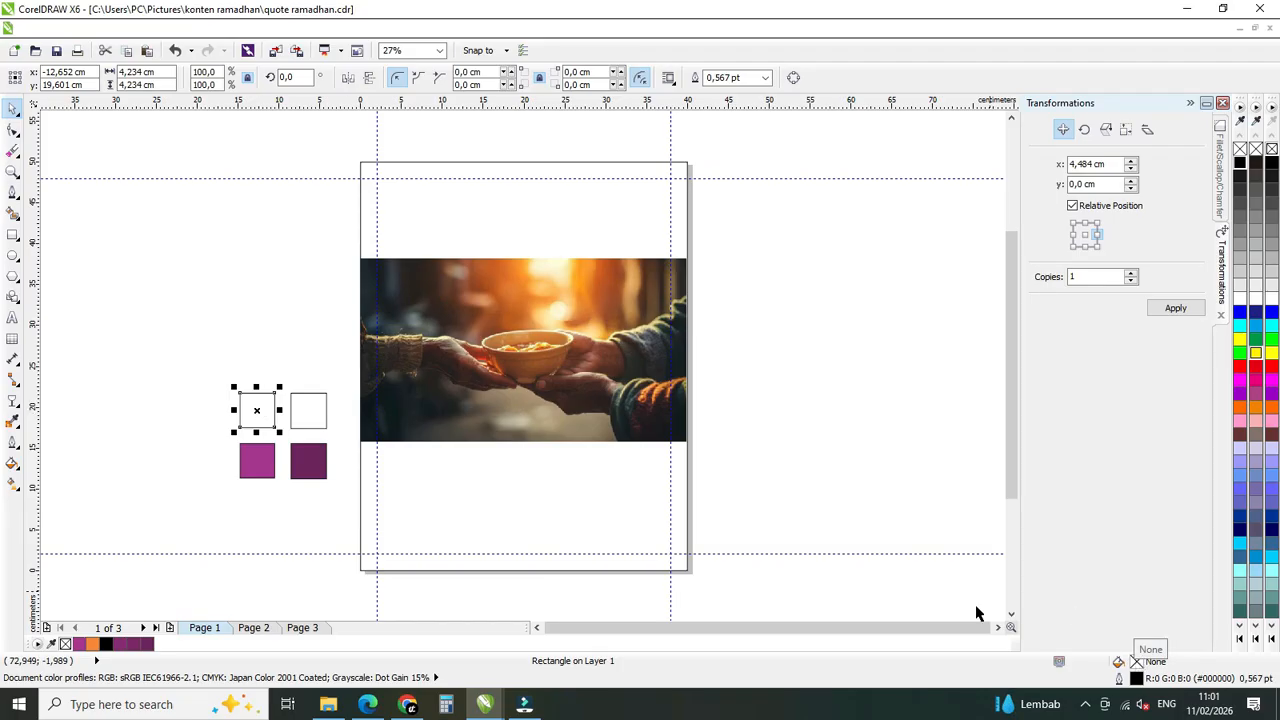
{"action": "left_click", "coordinate": [258, 465]}
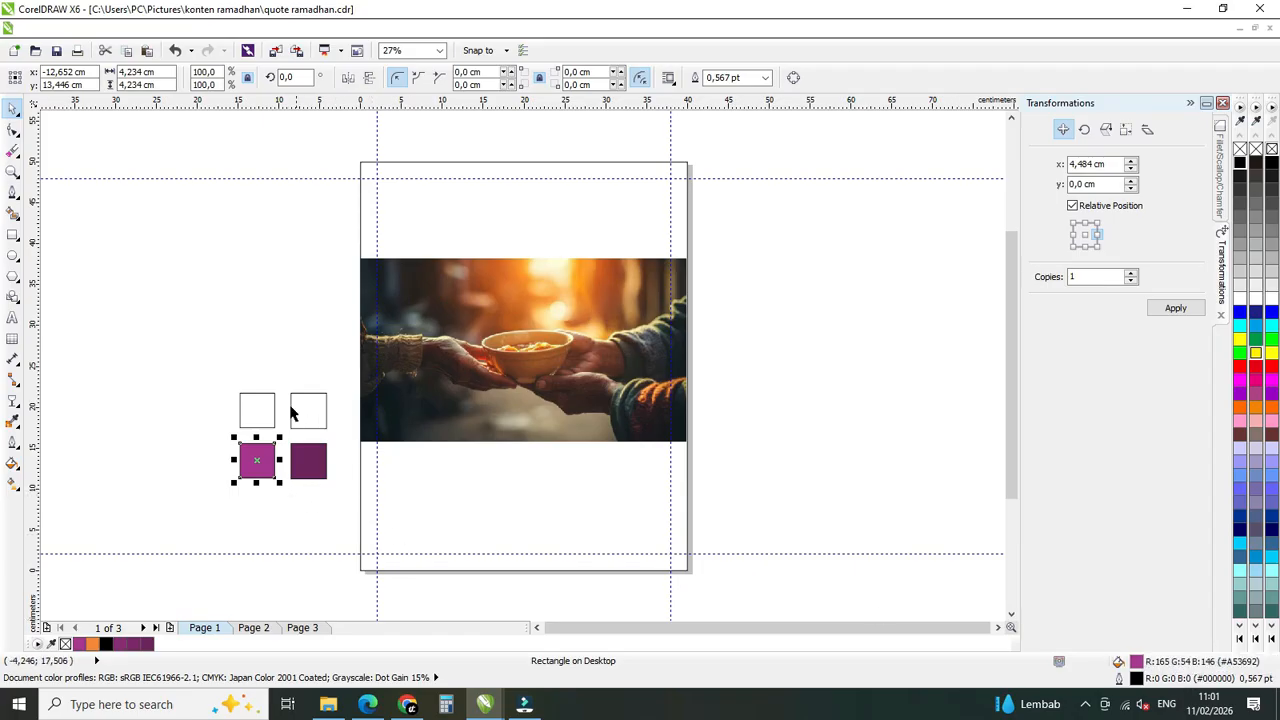
{"action": "left_click", "coordinate": [12, 317]}
{"action": "left_click", "coordinate": [240, 508]}
{"action": "type", "text": "1"}
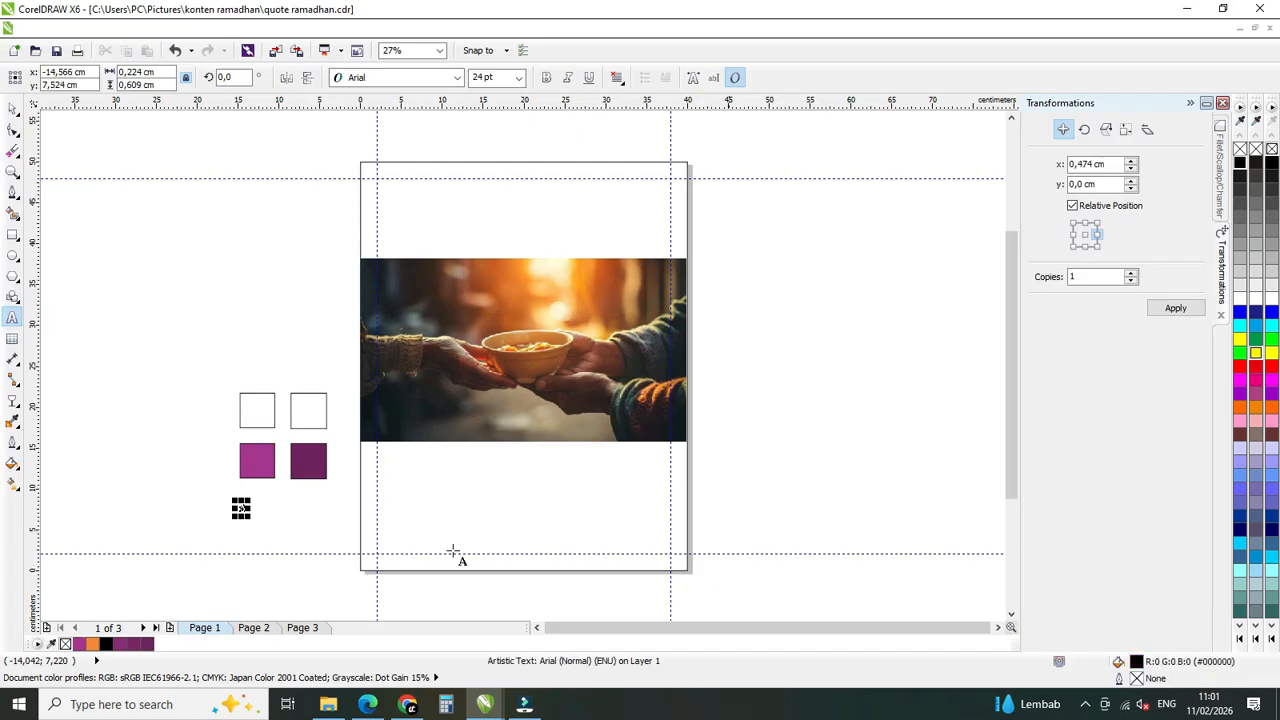
{"action": "type", "text": "5"}
{"action": "left_click", "coordinate": [12, 107]}
{"action": "left_click", "coordinate": [256, 458]}
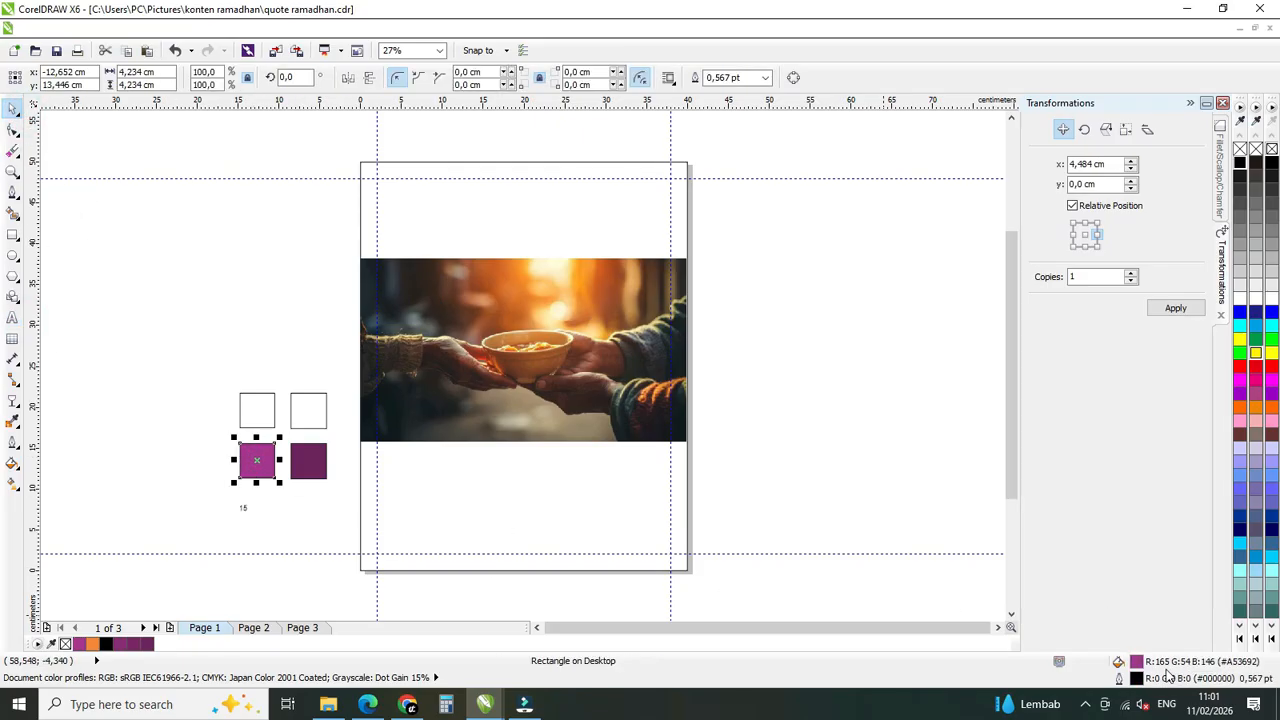
{"action": "double_click", "coordinate": [242, 510]}
{"action": "key", "text": "BackSpace"}
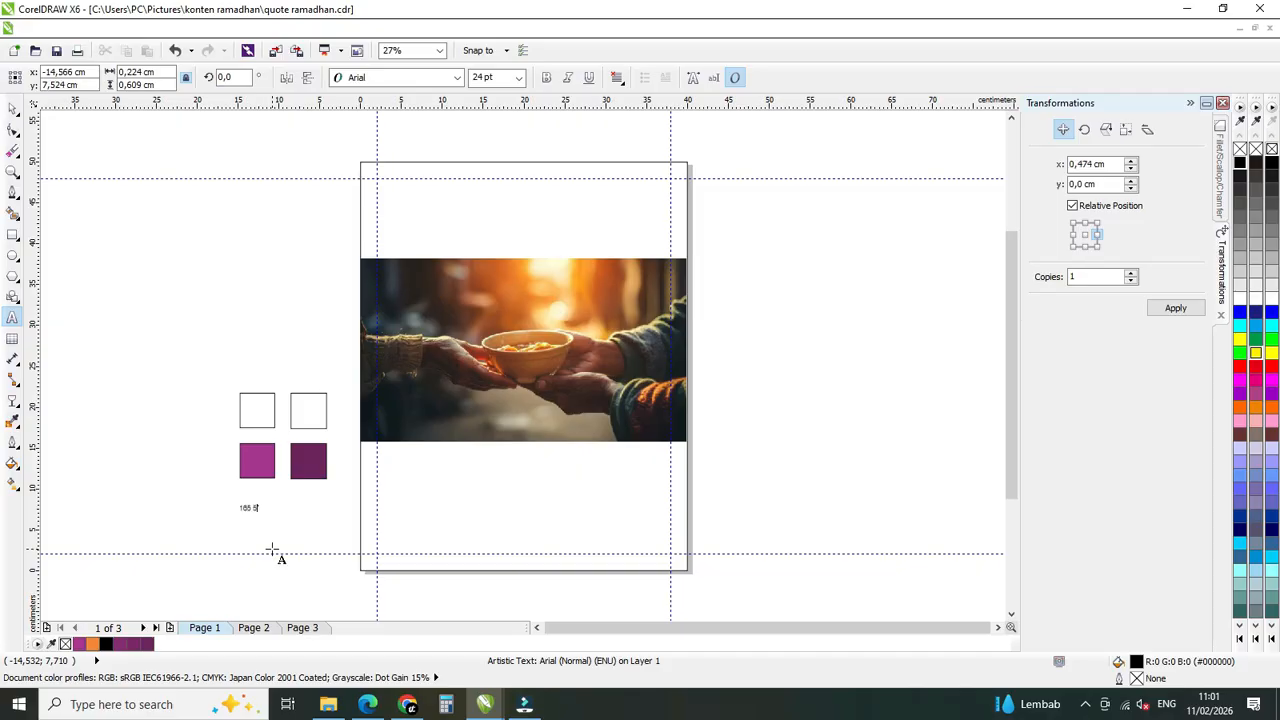
{"action": "left_click", "coordinate": [13, 108]}
{"action": "left_click_drag", "start_coordinate": [279, 502], "coordinate": [317, 513]}
Correct the RGB note's last value to 146 and align the note under the purple swatches.
{"action": "left_click", "coordinate": [237, 457]}
{"action": "left_click", "coordinate": [257, 456]}
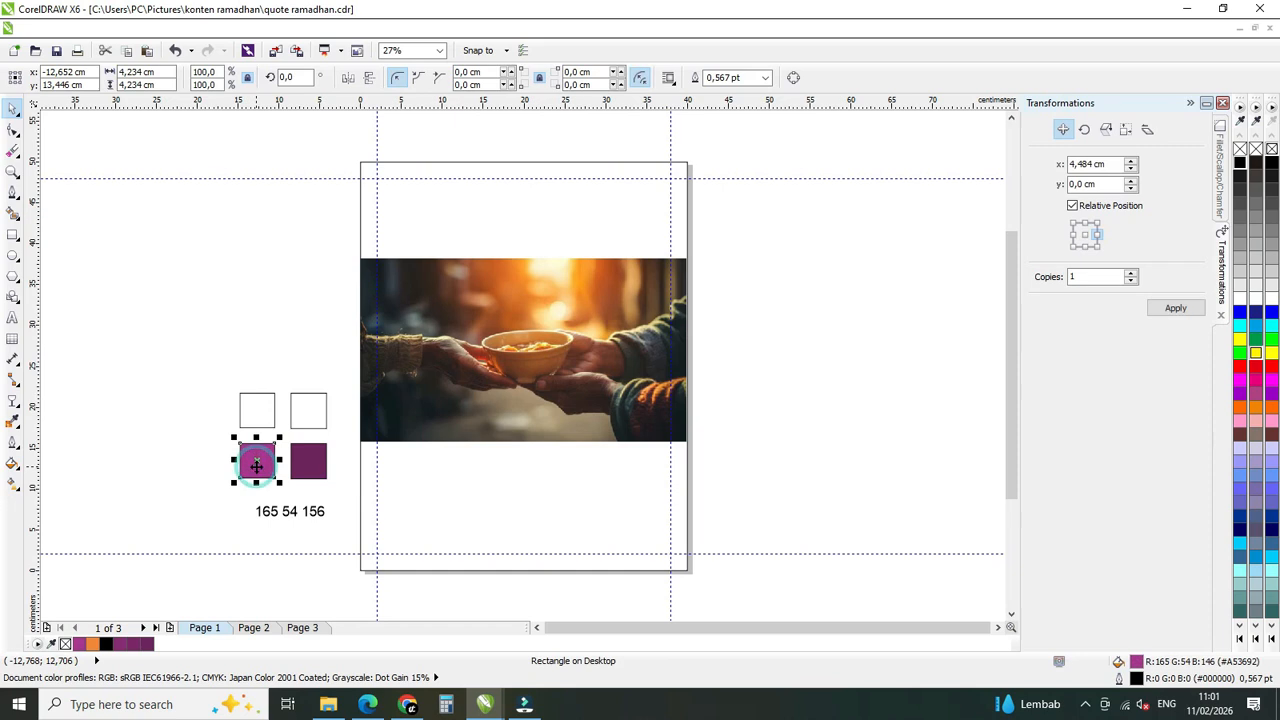
{"action": "left_click", "coordinate": [271, 514]}
{"action": "double_click", "coordinate": [317, 513]}
{"action": "key", "text": "BackSpace"}
{"action": "type", "text": "4"}
{"action": "left_click", "coordinate": [13, 107]}
{"action": "left_click", "coordinate": [177, 341]}
{"action": "left_click_drag", "start_coordinate": [322, 511], "coordinate": [305, 511]}
{"action": "left_click", "coordinate": [343, 514]}
Fill the empty square above the lighter swatch with a uniform RGB colour of 165, 54, 146.
{"action": "left_click", "coordinate": [262, 418]}
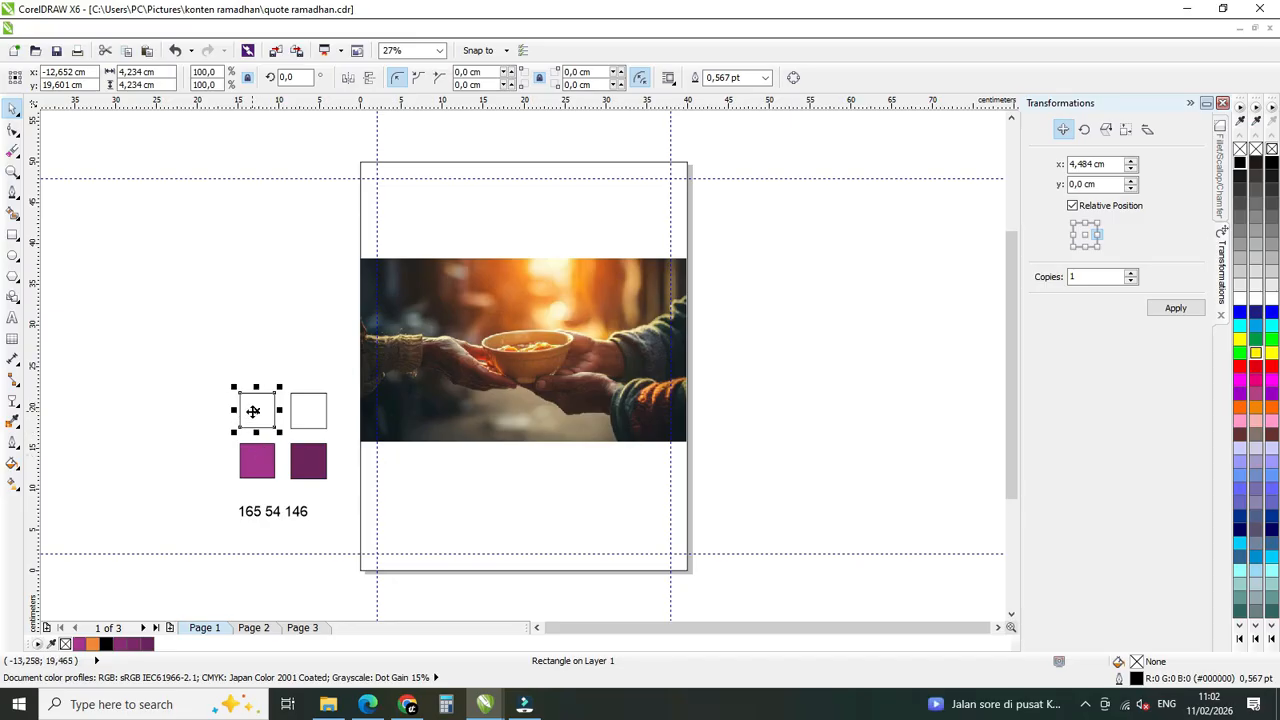
{"action": "double_click", "coordinate": [1136, 662]}
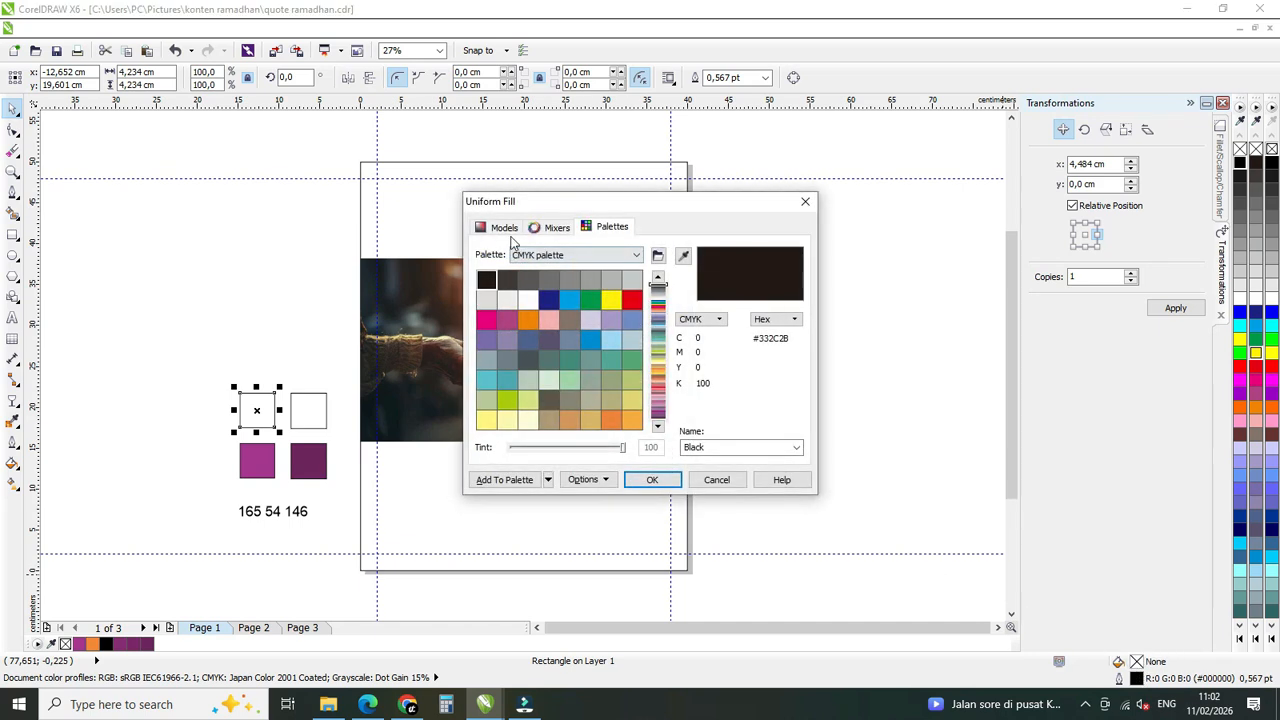
{"action": "left_click", "coordinate": [503, 229]}
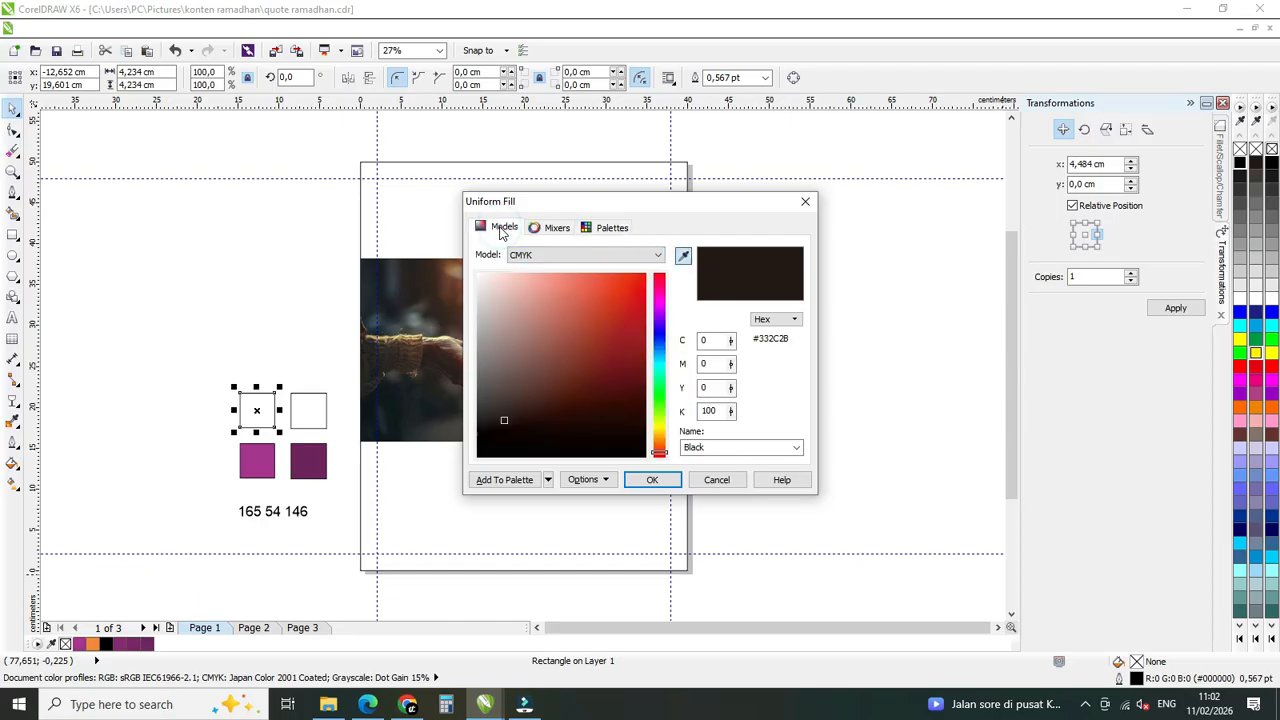
{"action": "left_click", "coordinate": [576, 256]}
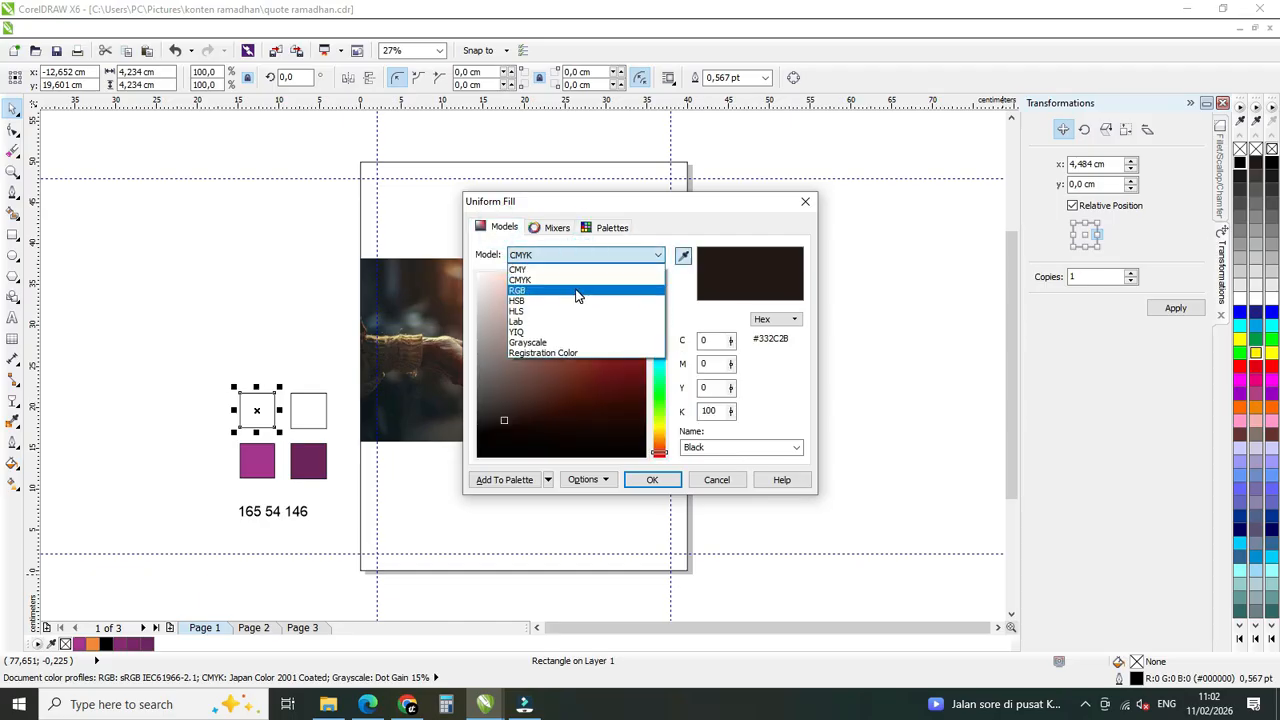
{"action": "left_click", "coordinate": [576, 291]}
{"action": "double_click", "coordinate": [708, 341]}
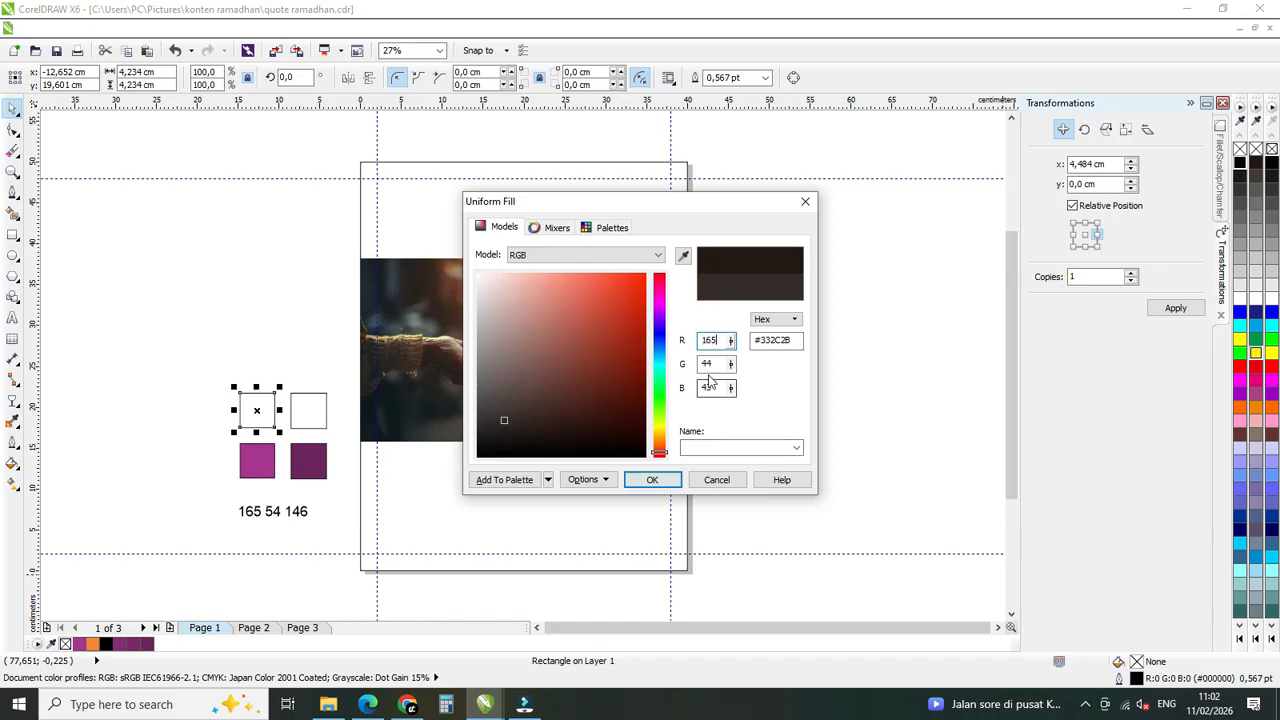
{"action": "key", "text": "Tab"}
{"action": "key", "text": "Tab"}
{"action": "type", "text": "146"}
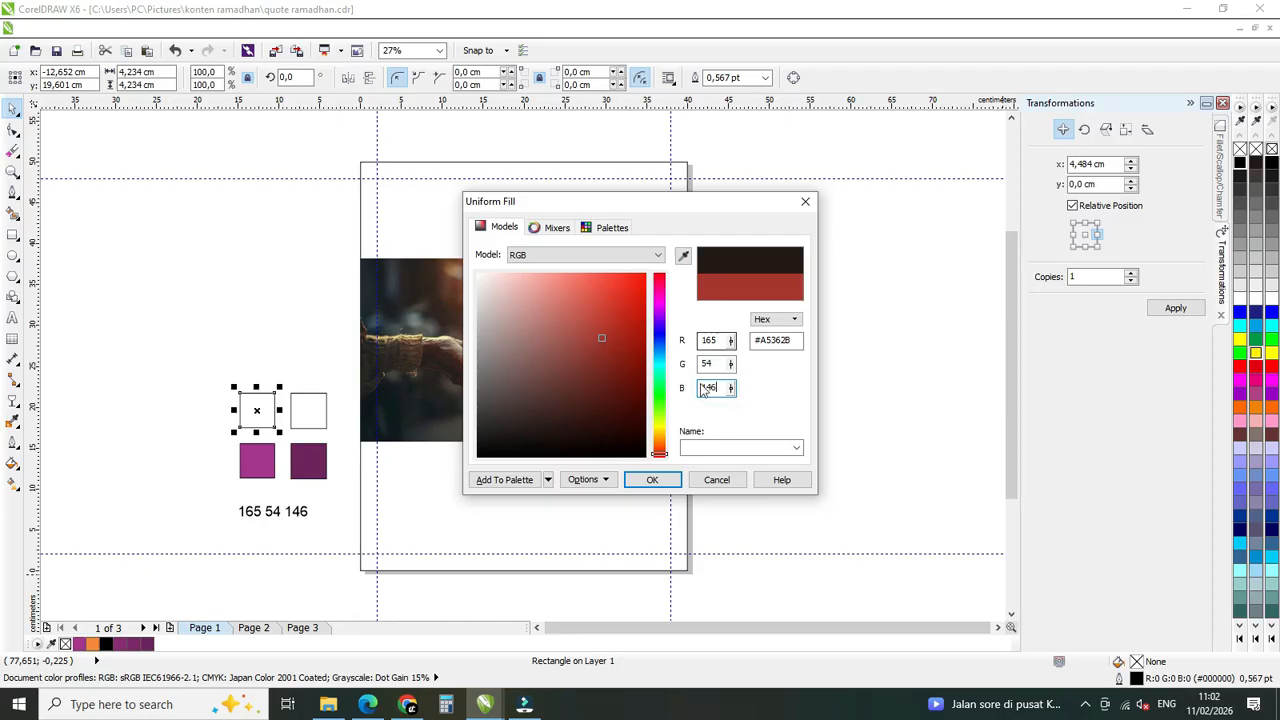
{"action": "left_click", "coordinate": [652, 480]}
{"action": "left_click", "coordinate": [237, 354]}
{"action": "left_click", "coordinate": [257, 410]}
{"action": "left_click", "coordinate": [255, 350]}
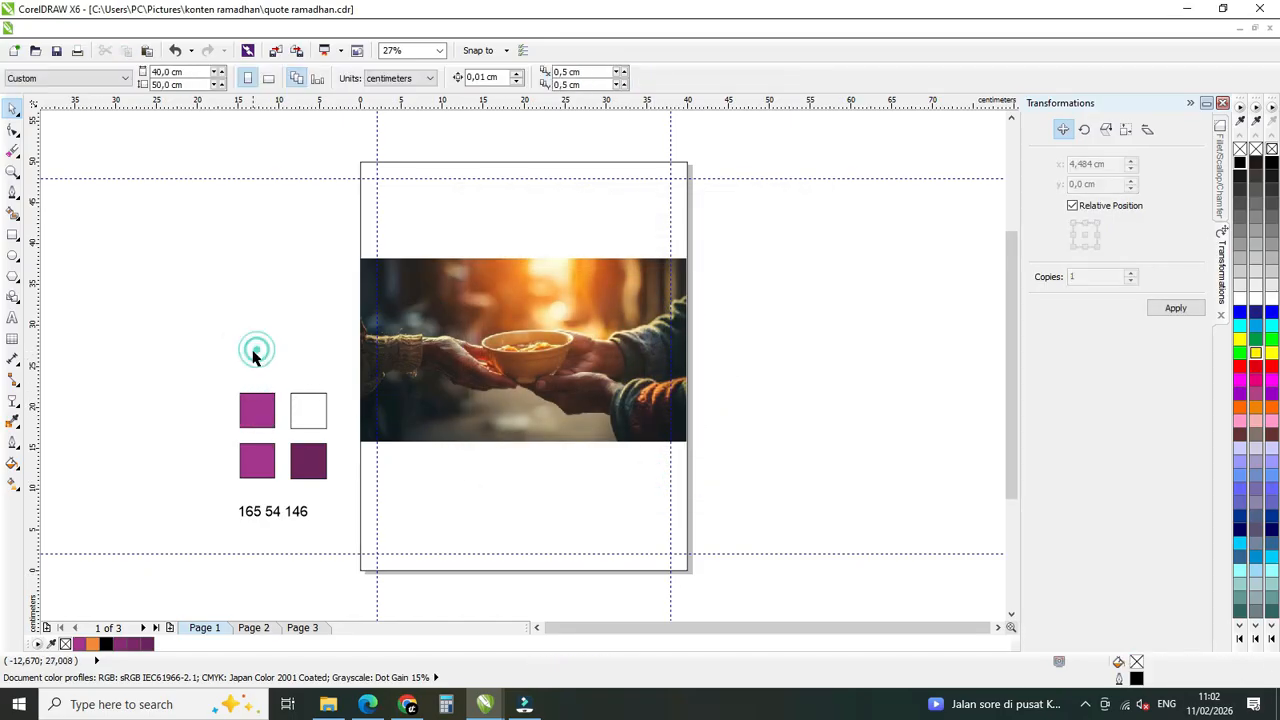
Sample the new light purple fill with the Color Eyedropper and apply it to the neighbouring empty square.
{"action": "left_click", "coordinate": [257, 404]}
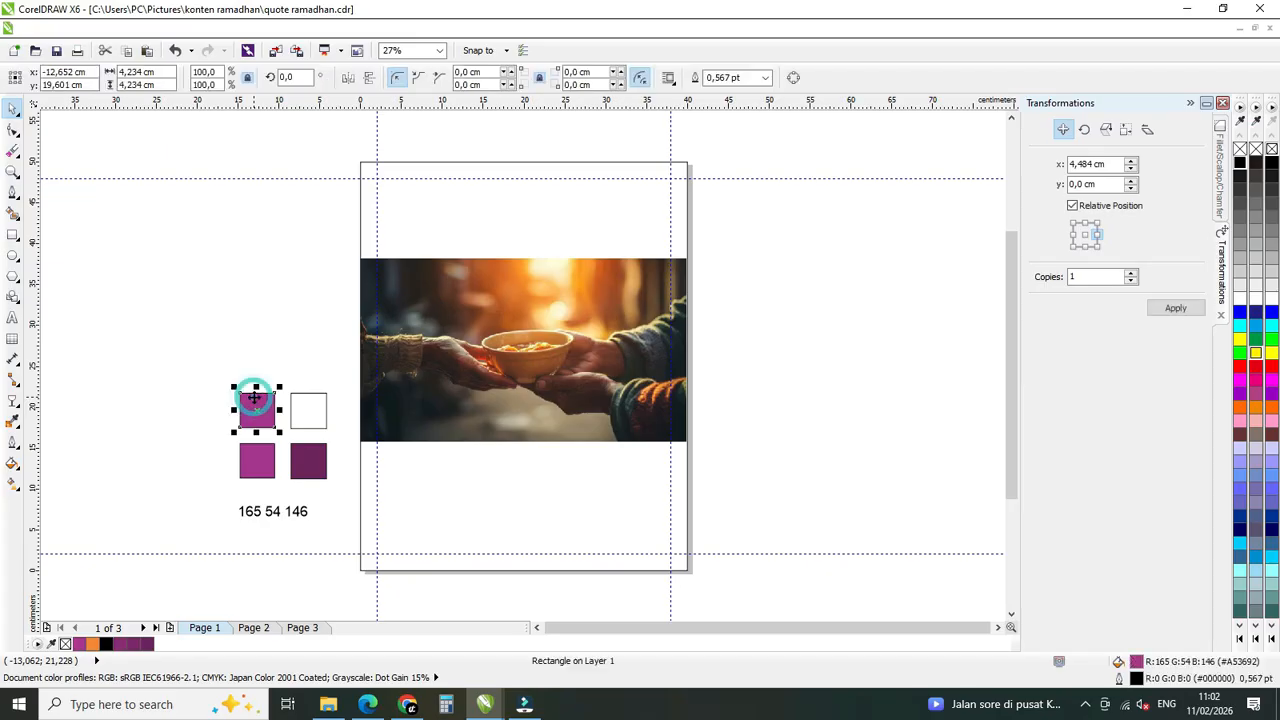
{"action": "left_click", "coordinate": [10, 425]}
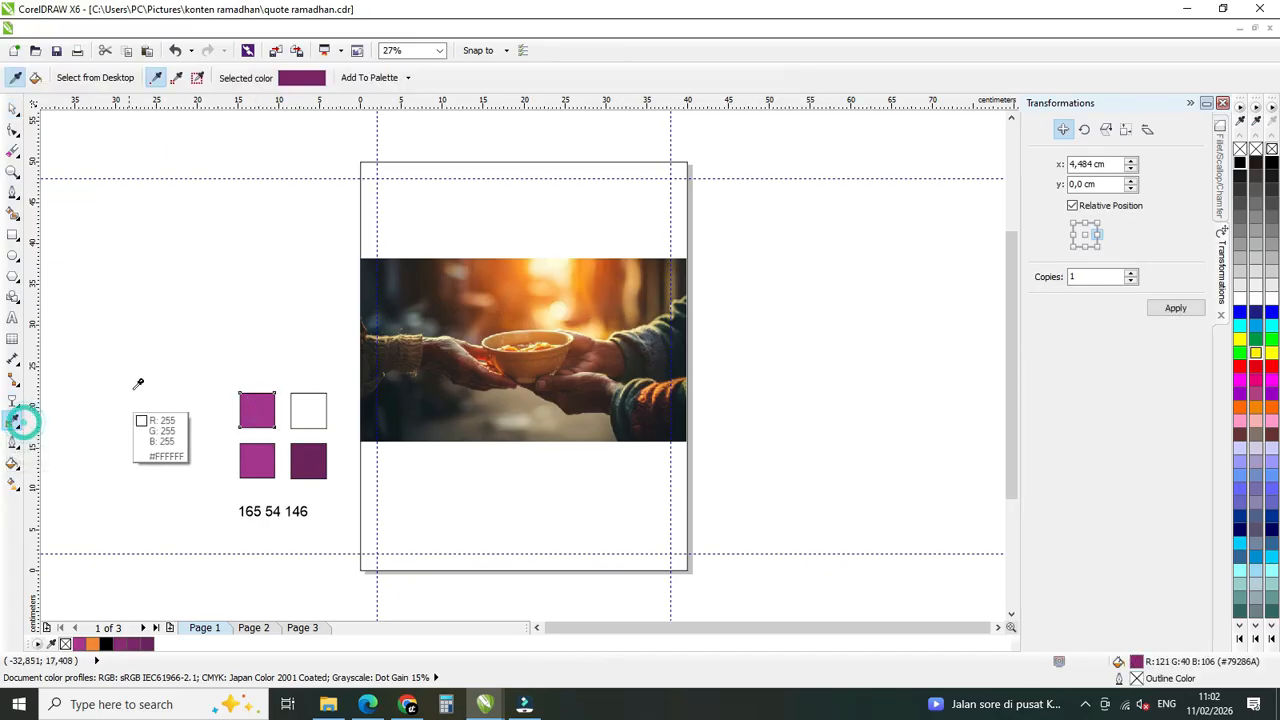
{"action": "left_click", "coordinate": [254, 405]}
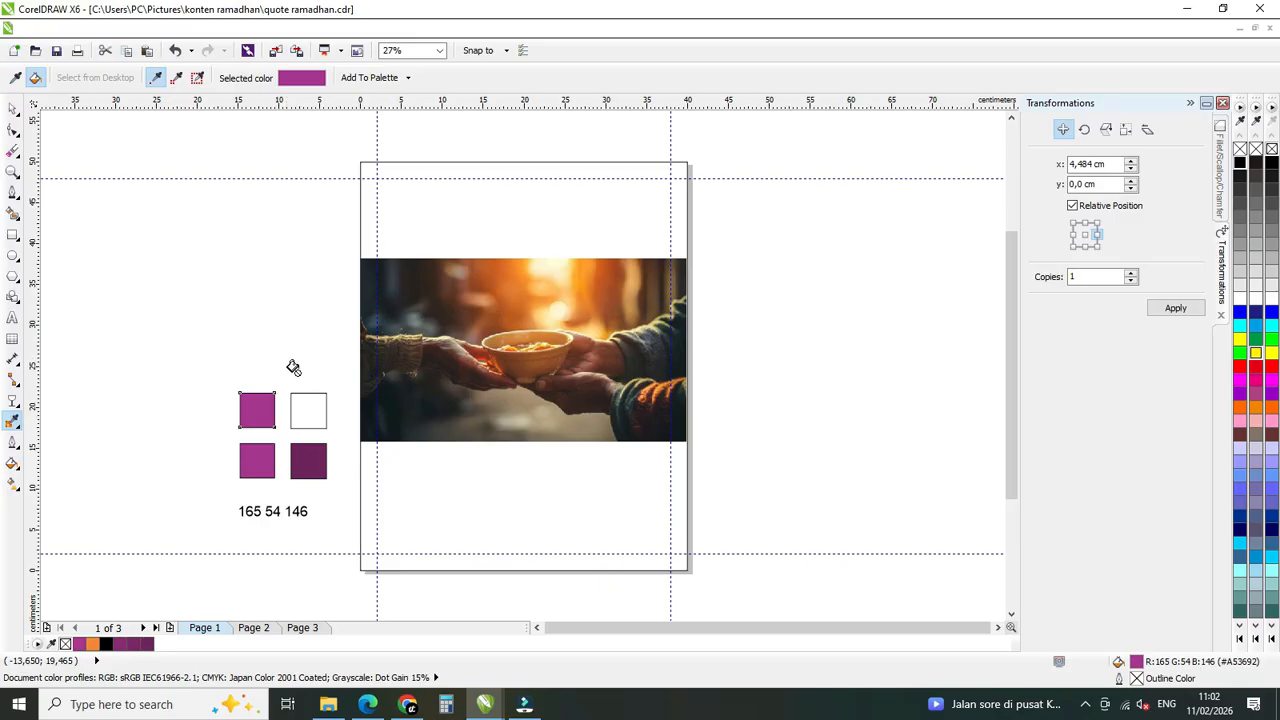
{"action": "left_click", "coordinate": [304, 409]}
{"action": "left_click", "coordinate": [13, 108]}
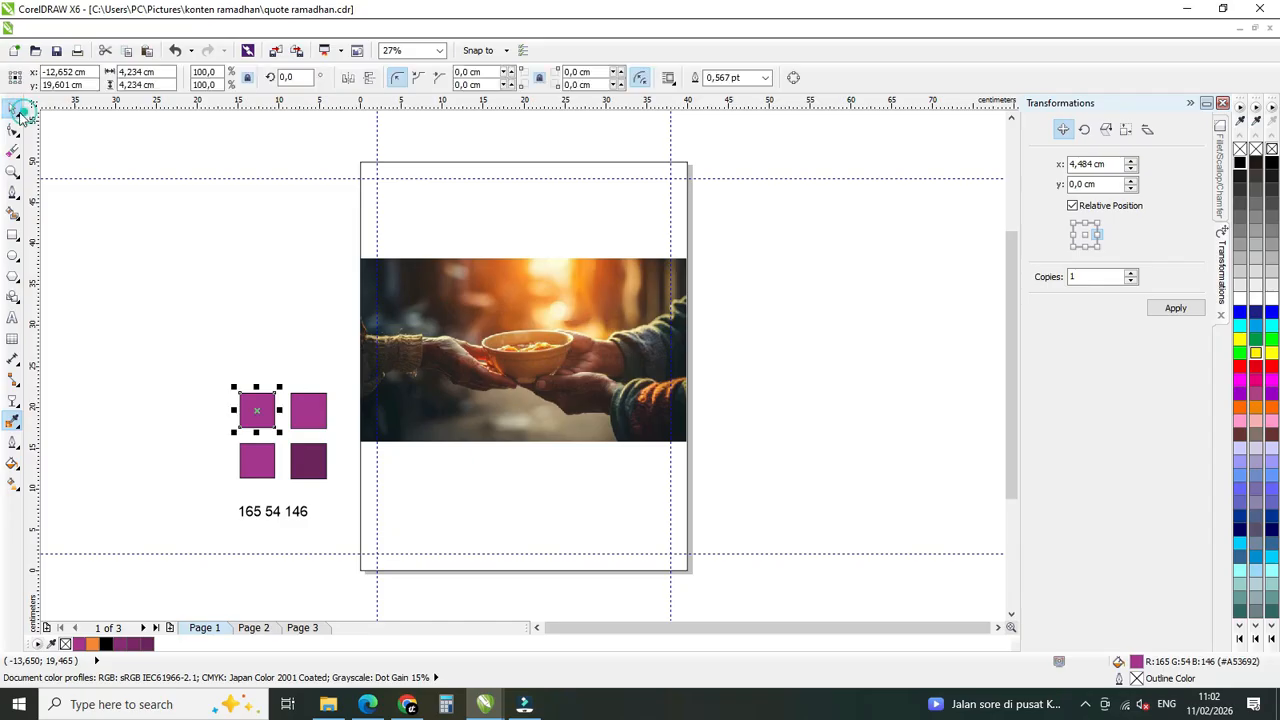
{"action": "left_click", "coordinate": [194, 300]}
{"action": "left_click", "coordinate": [300, 410]}
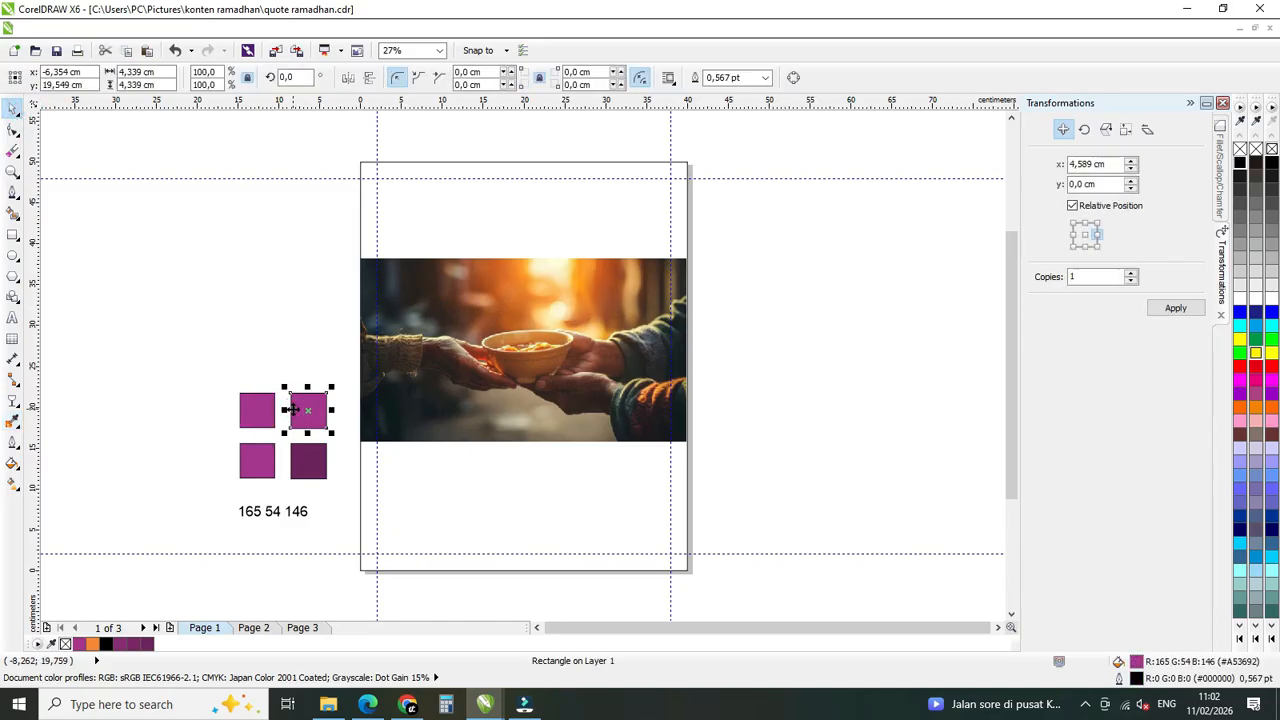
{"action": "left_click", "coordinate": [298, 364]}
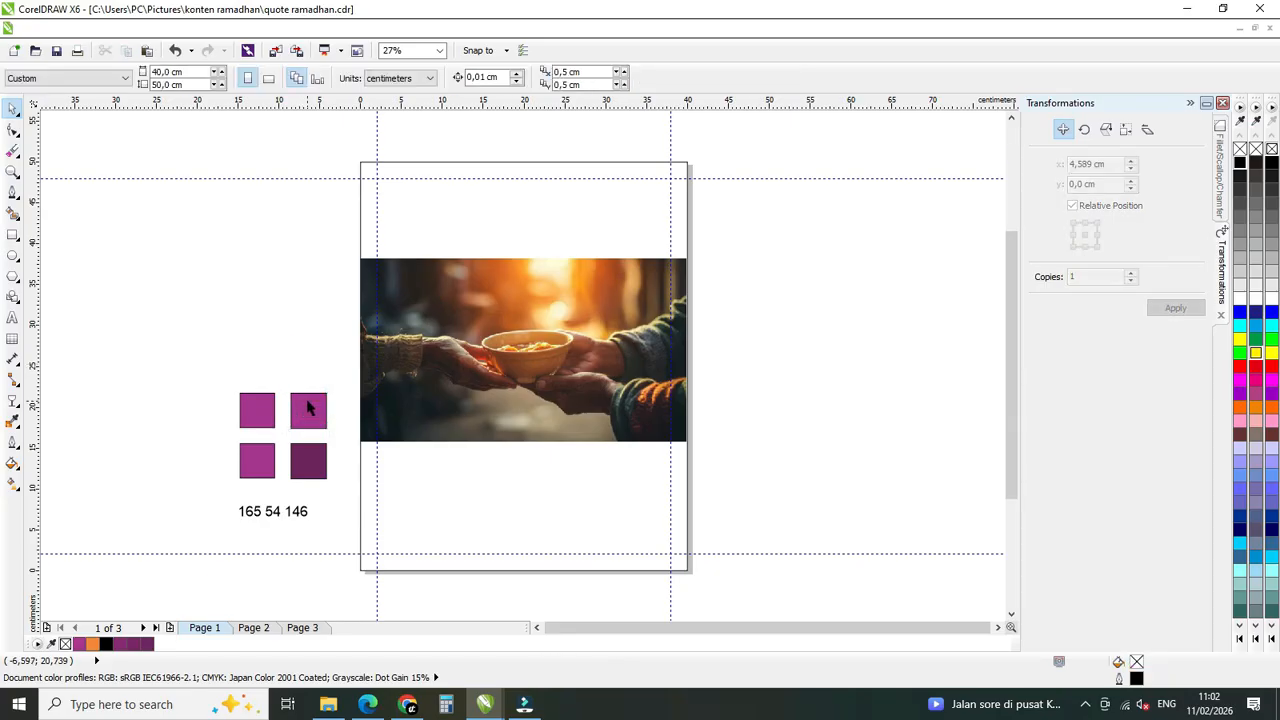
Darken the square above the darker swatch by mixing black from the RGB palette into its fill, down to RGB 109, 36, 95.
{"action": "left_click", "coordinate": [308, 406]}
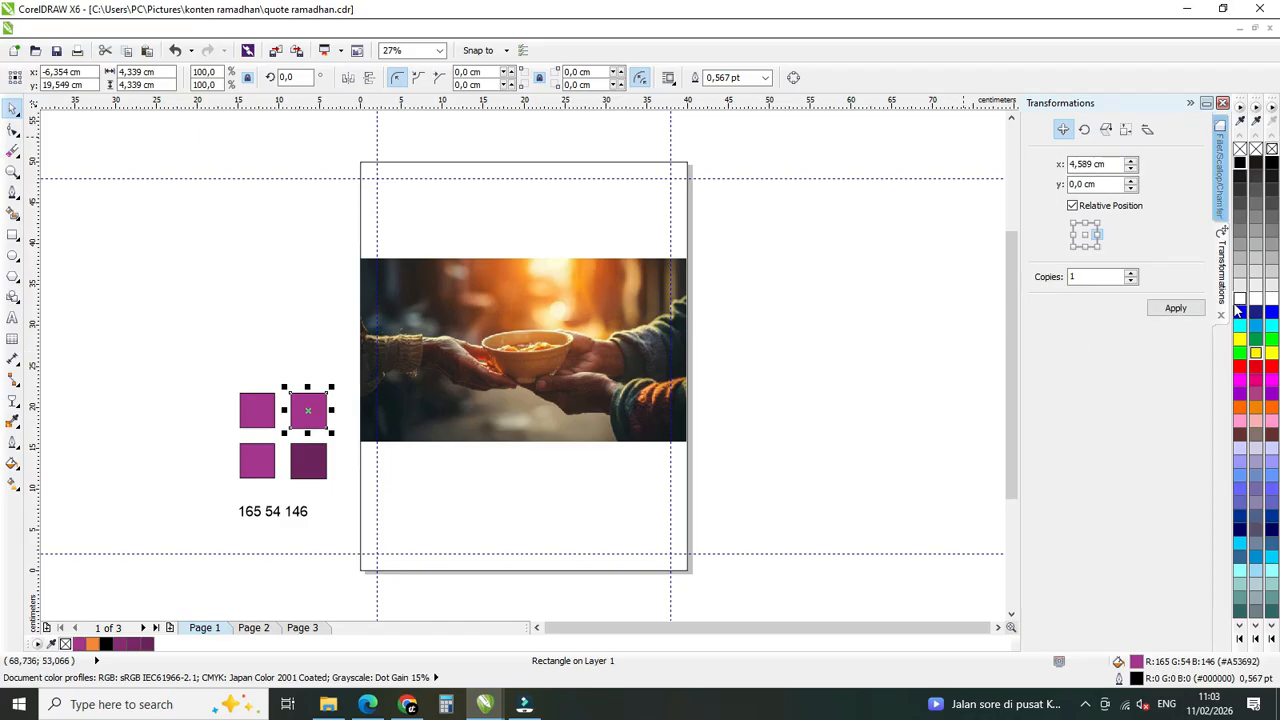
{"action": "left_click", "coordinate": [449, 29]}
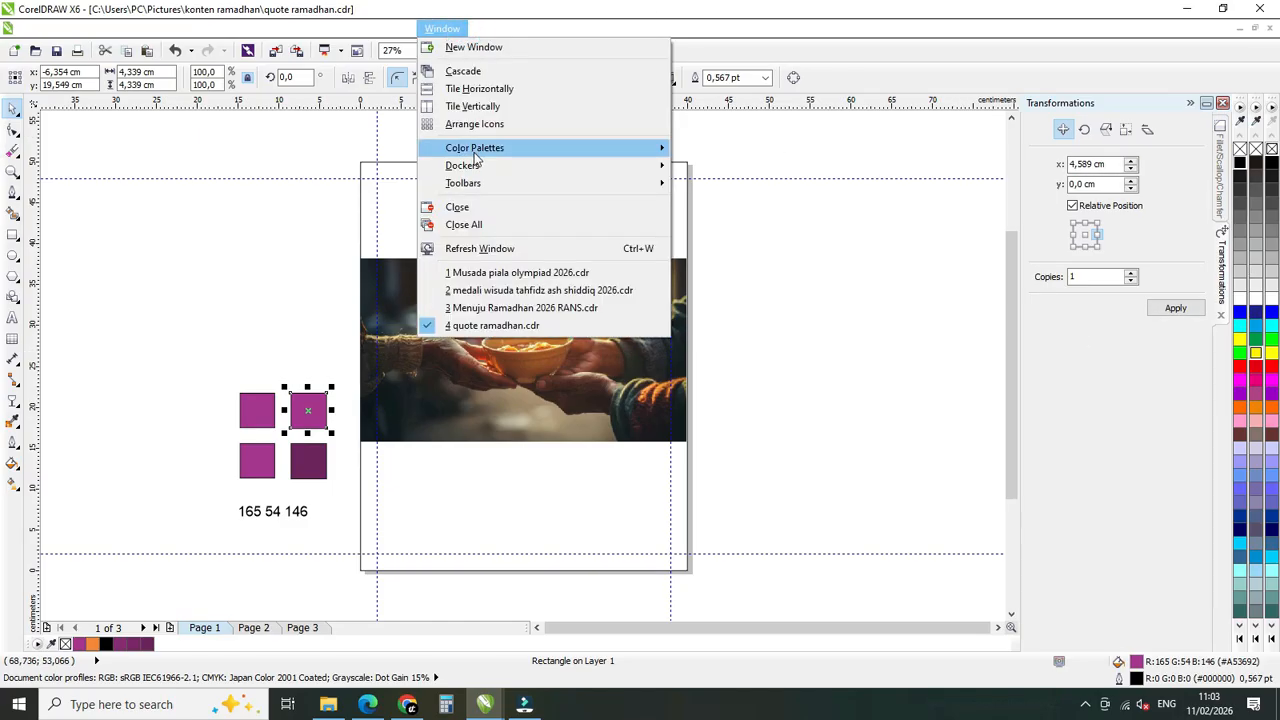
{"action": "mouse_move", "coordinate": [548, 147]}
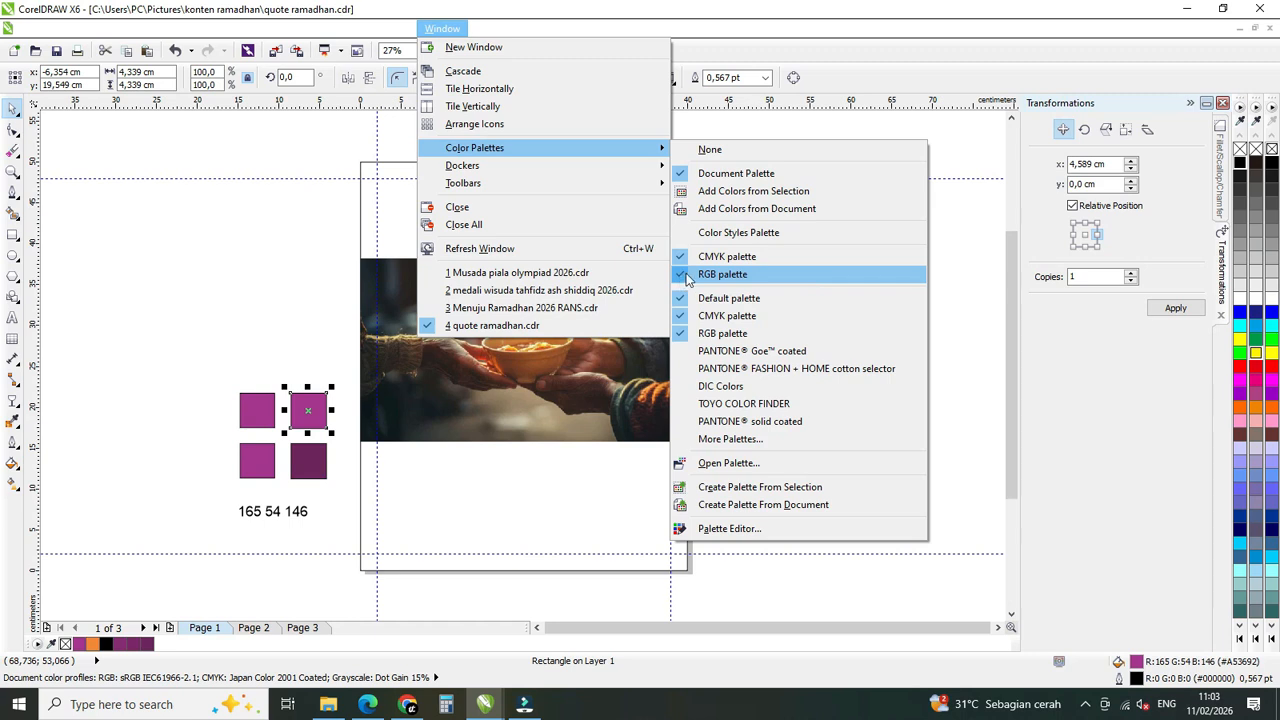
{"action": "left_click", "coordinate": [795, 374]}
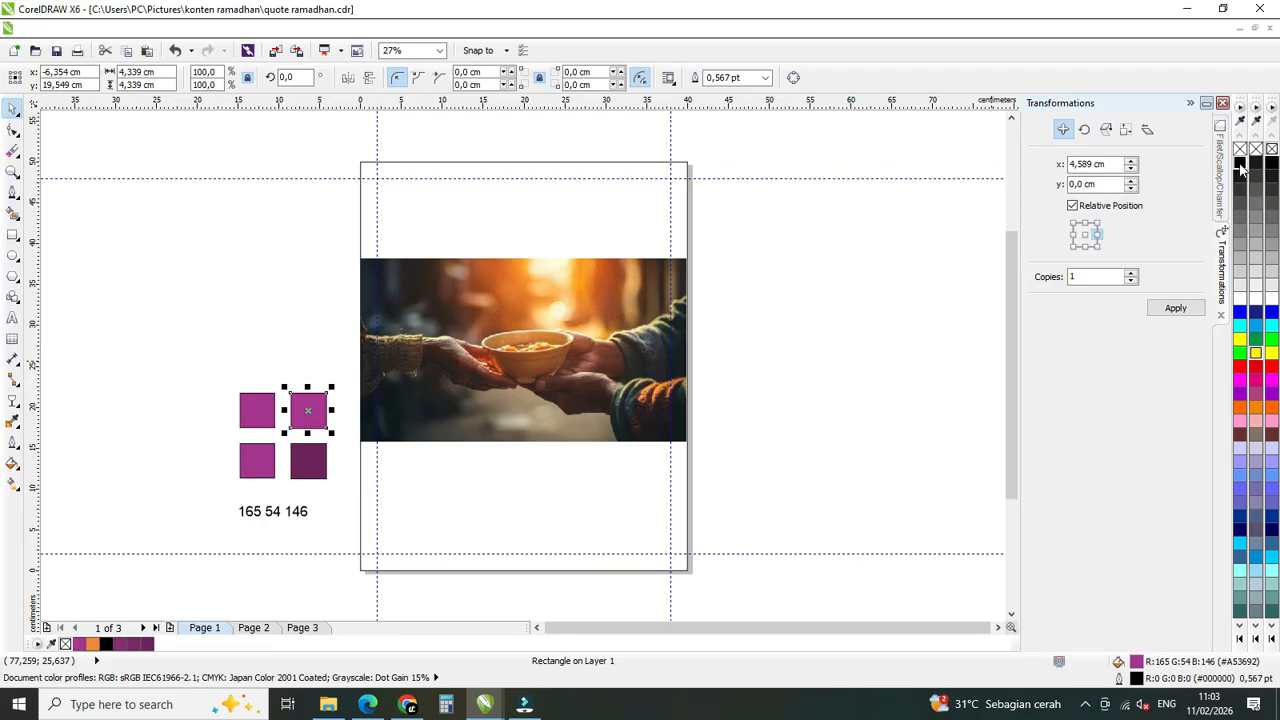
{"action": "left_click", "coordinate": [874, 318]}
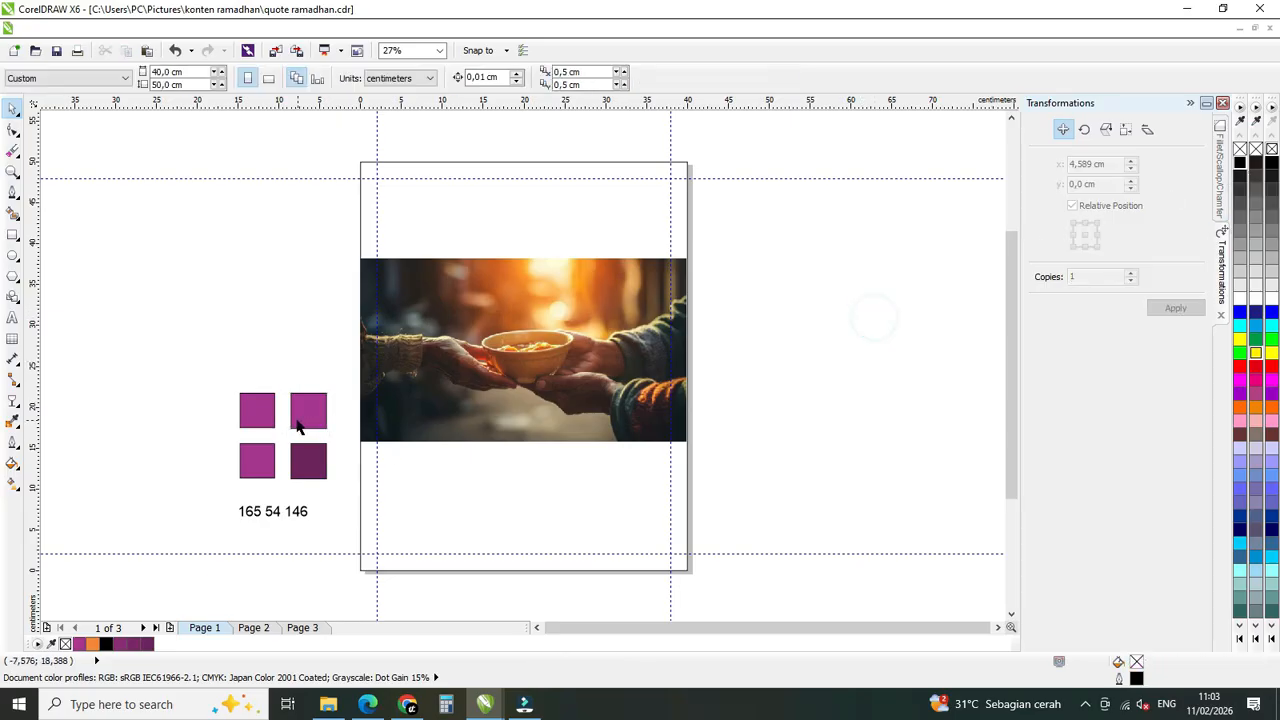
{"action": "left_click", "coordinate": [318, 414]}
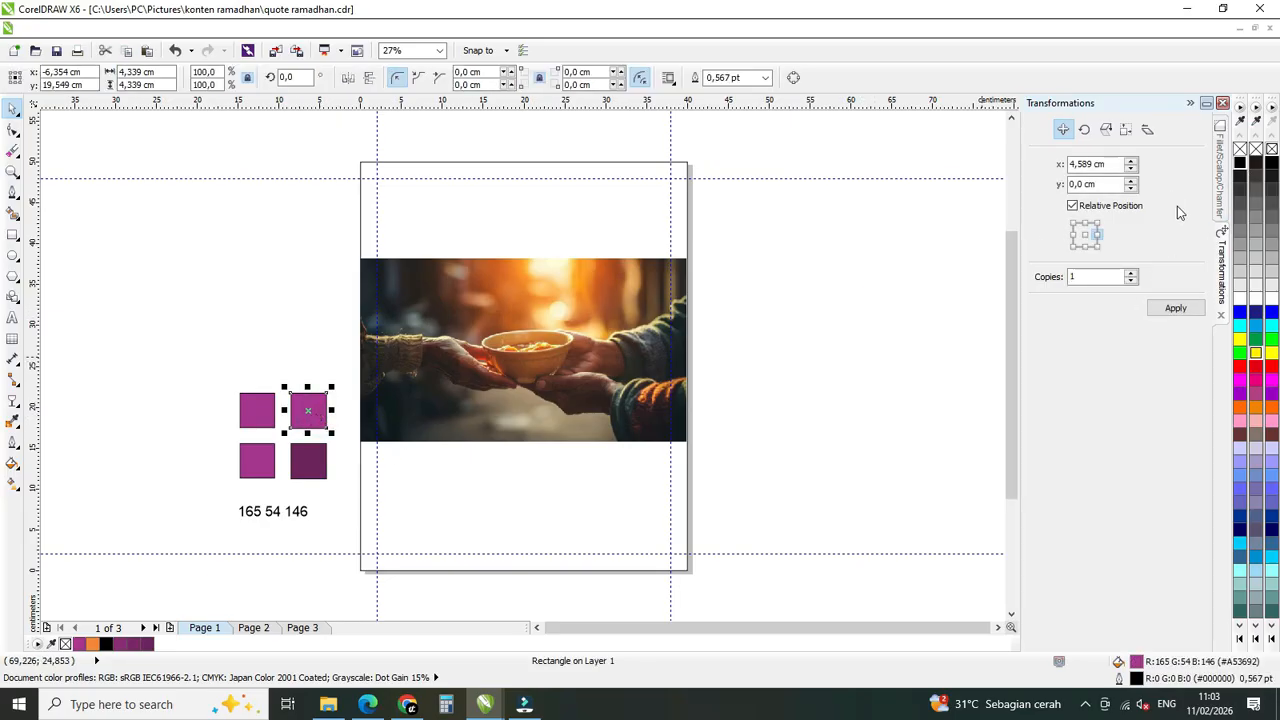
{"action": "left_click", "coordinate": [1240, 165], "text": "ctrl"}
{"action": "left_click", "coordinate": [1240, 165], "text": "ctrl"}
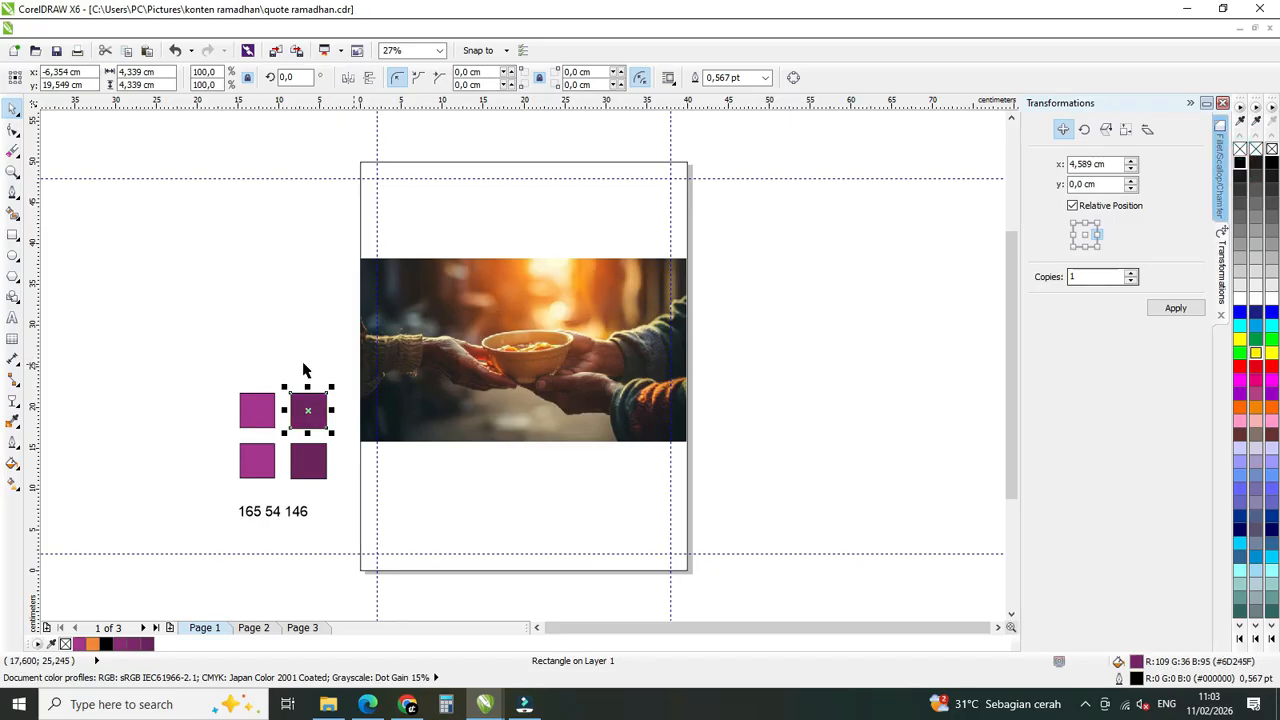
{"action": "left_click", "coordinate": [236, 330]}
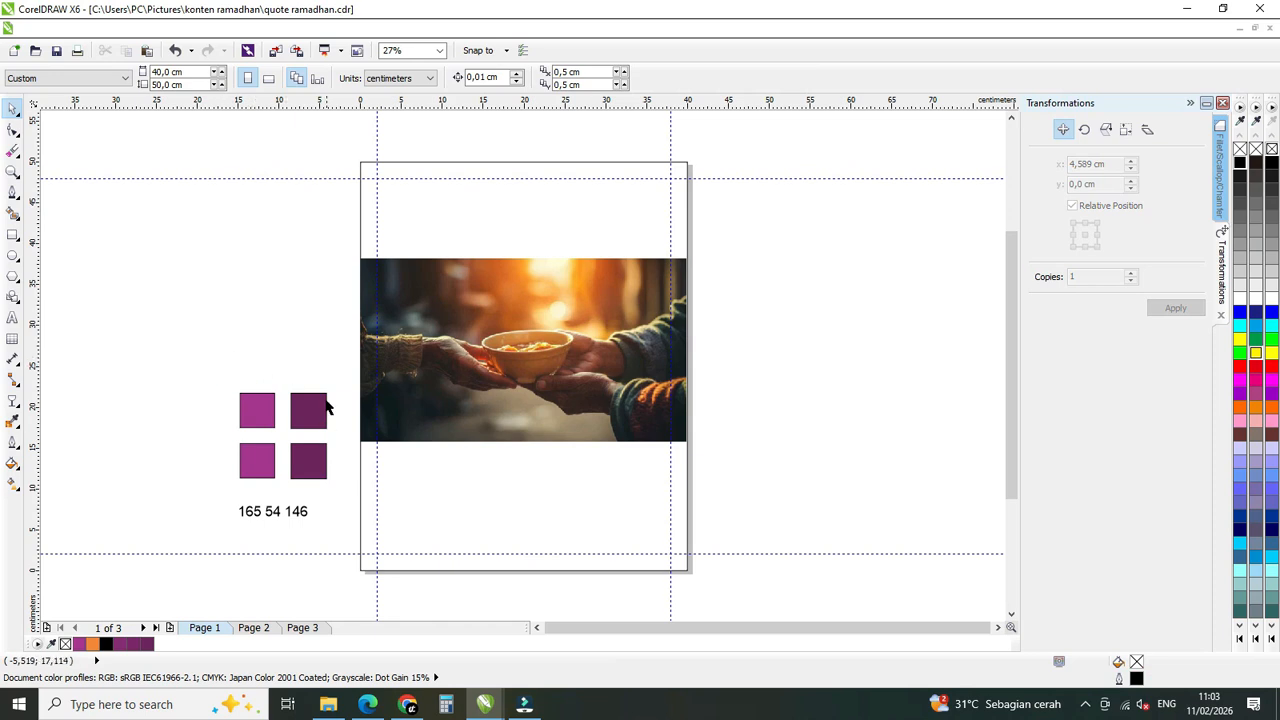
Fill the page-sized rectangle behind the photo with the dark purple sampled from the darkened square, and reselect the rectangle.
{"action": "left_click", "coordinate": [555, 488]}
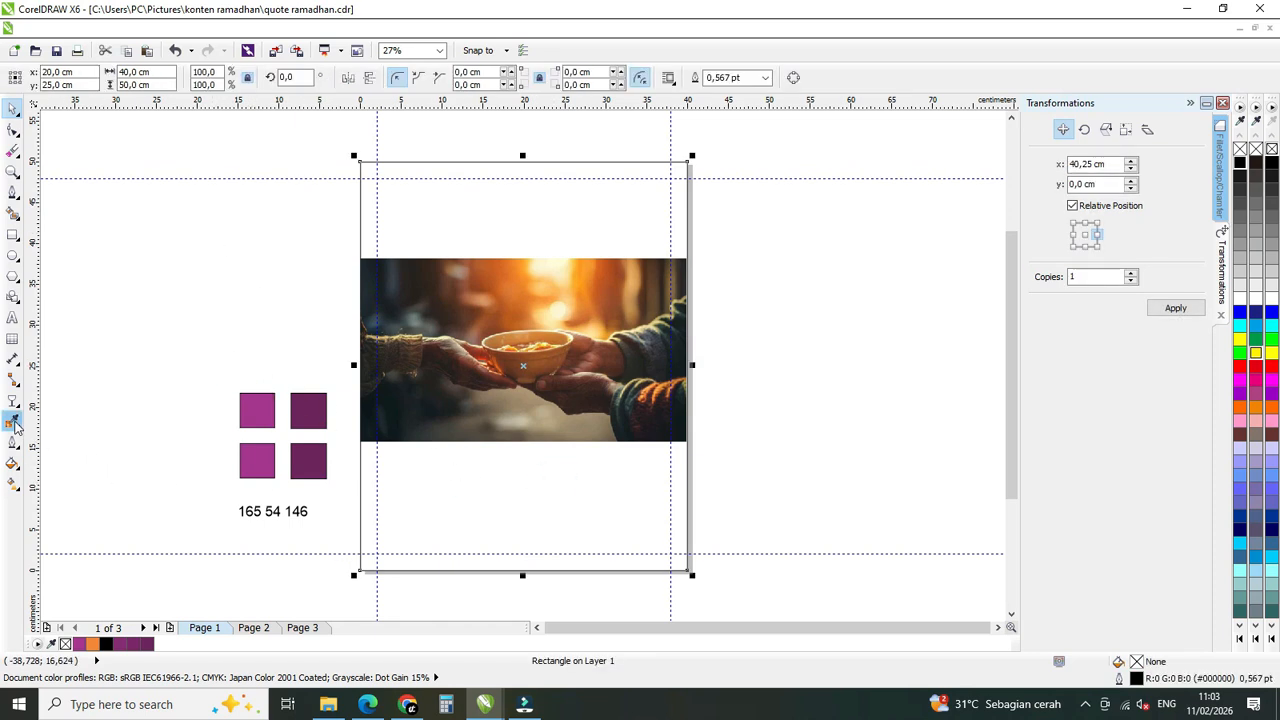
{"action": "left_click", "coordinate": [14, 425]}
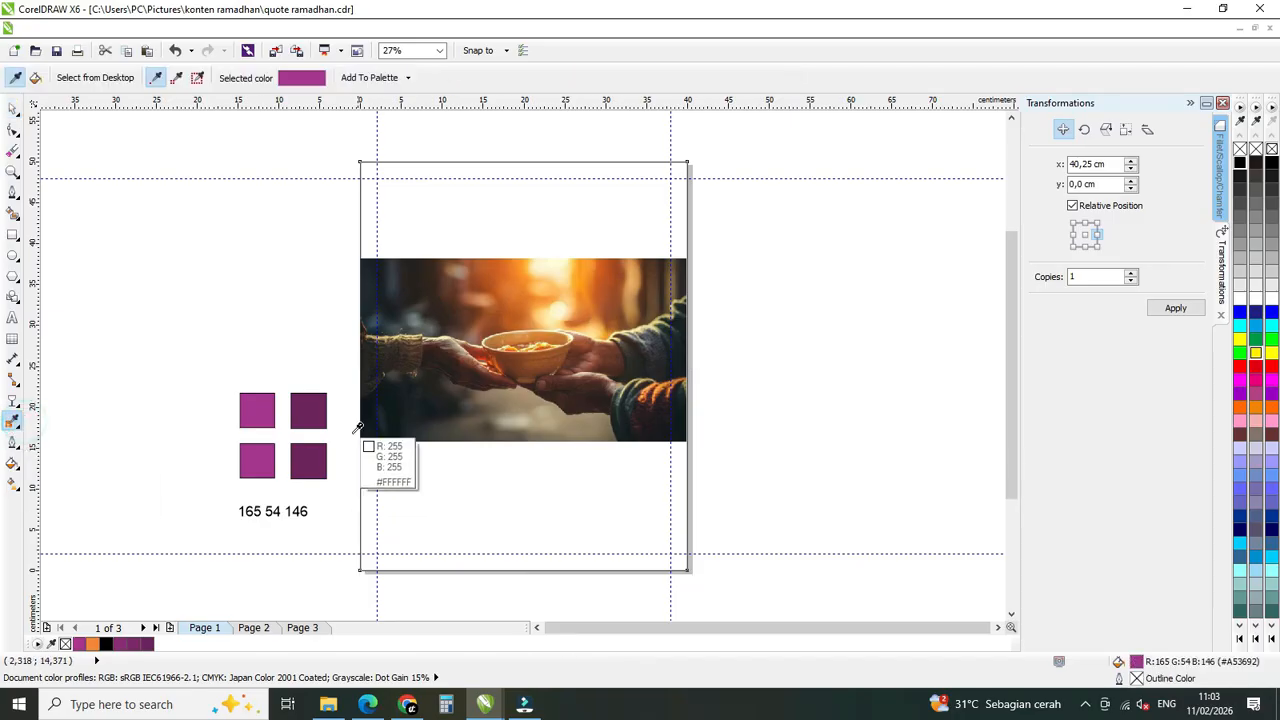
{"action": "left_click", "coordinate": [306, 409]}
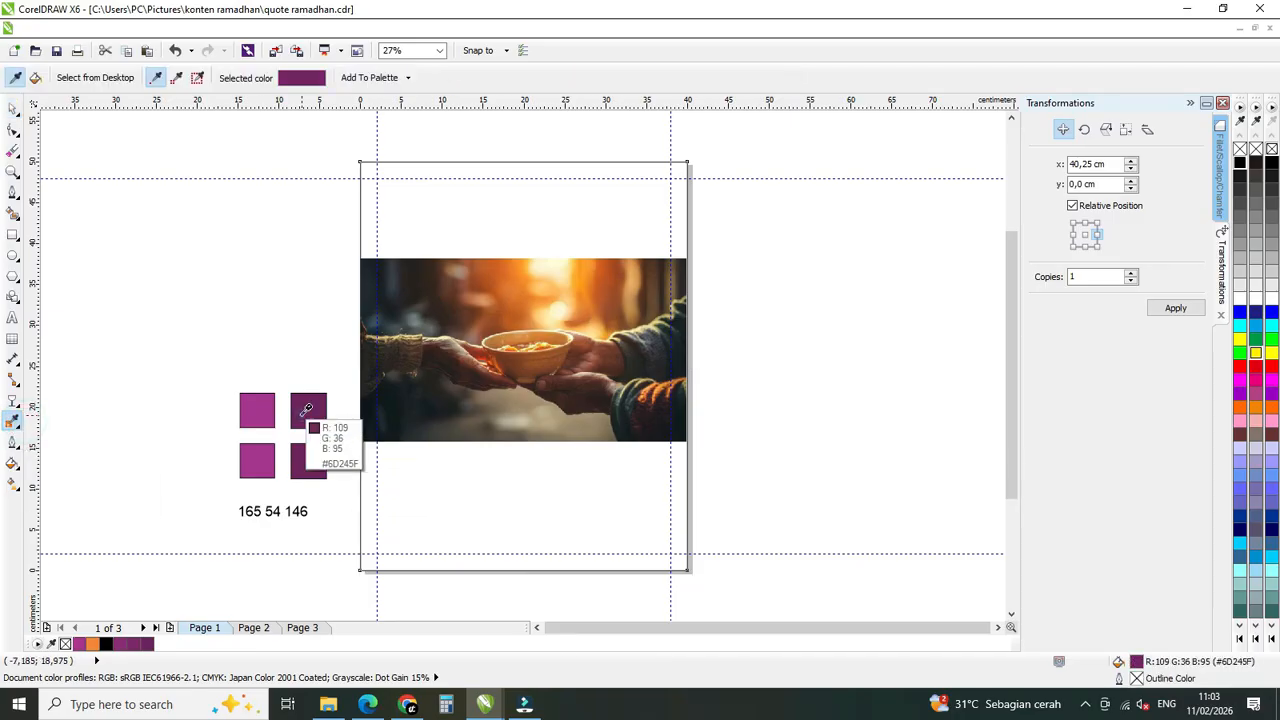
{"action": "left_click", "coordinate": [568, 223]}
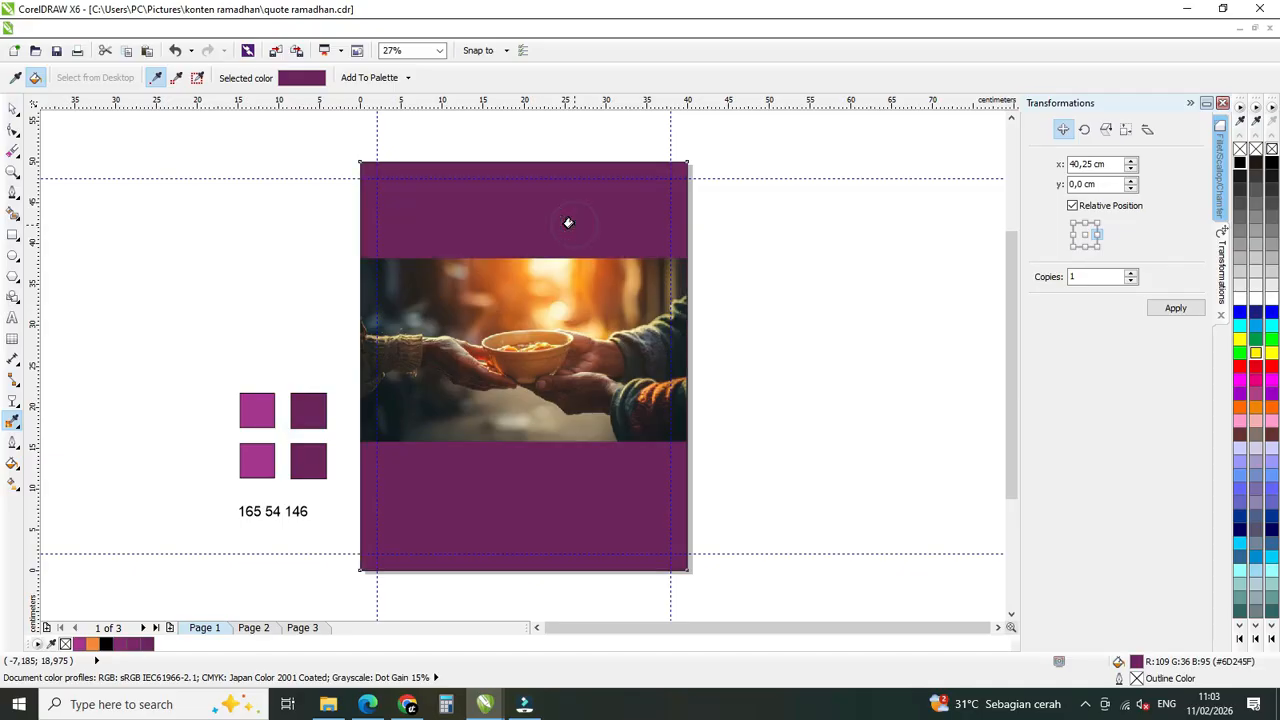
{"action": "left_click", "coordinate": [12, 108]}
{"action": "left_click", "coordinate": [897, 303]}
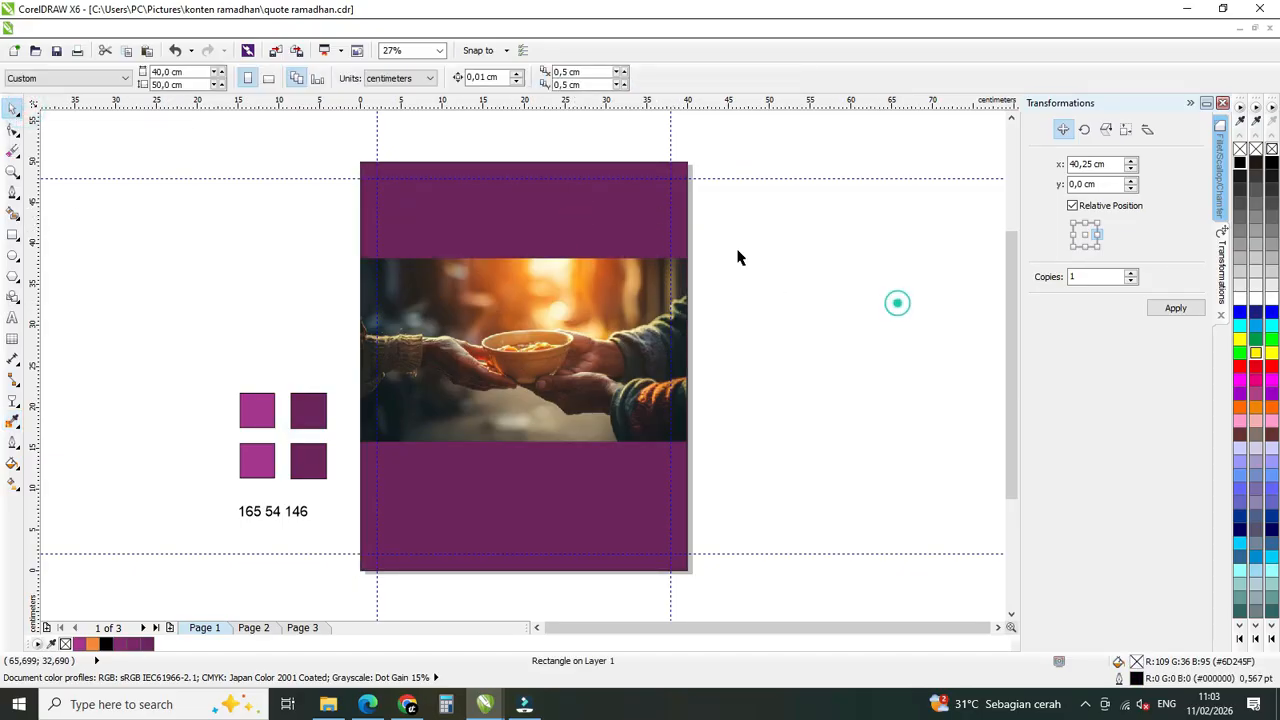
{"action": "left_click", "coordinate": [563, 200]}
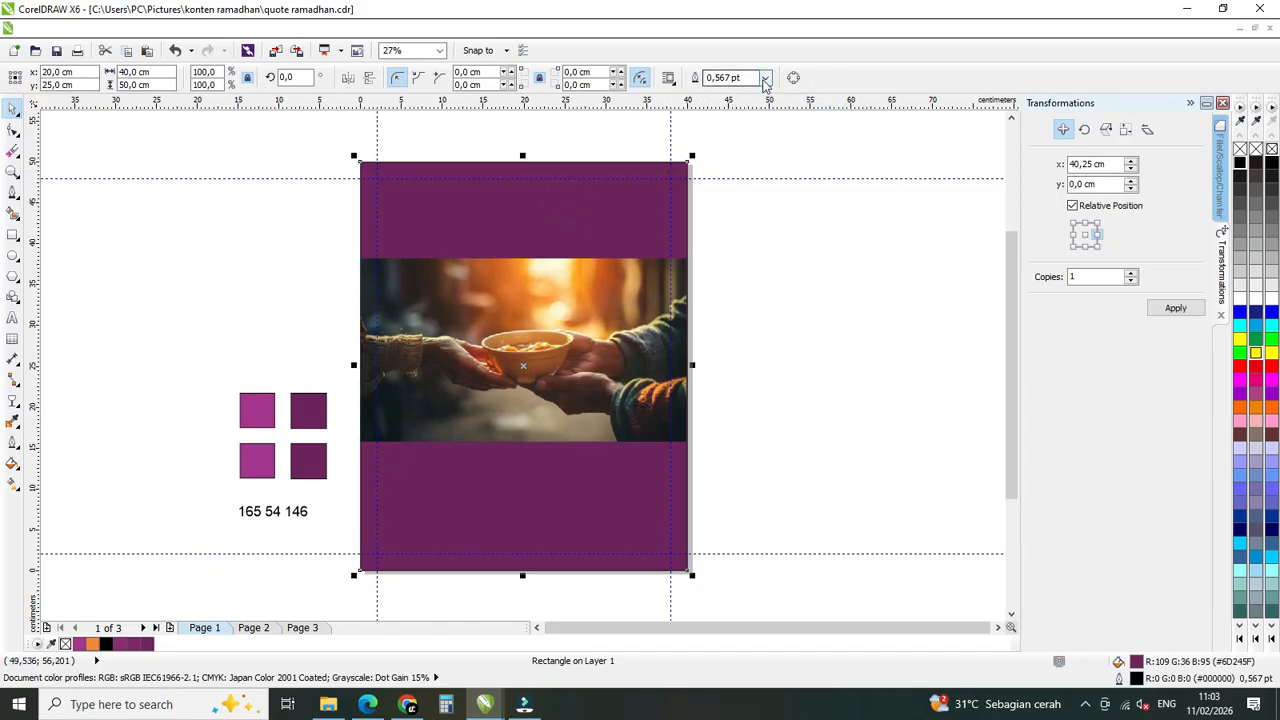
Remove the outline from the page-sized background rectangle by setting its outline width to None.
{"action": "left_click", "coordinate": [765, 77]}
{"action": "left_click", "coordinate": [758, 94]}
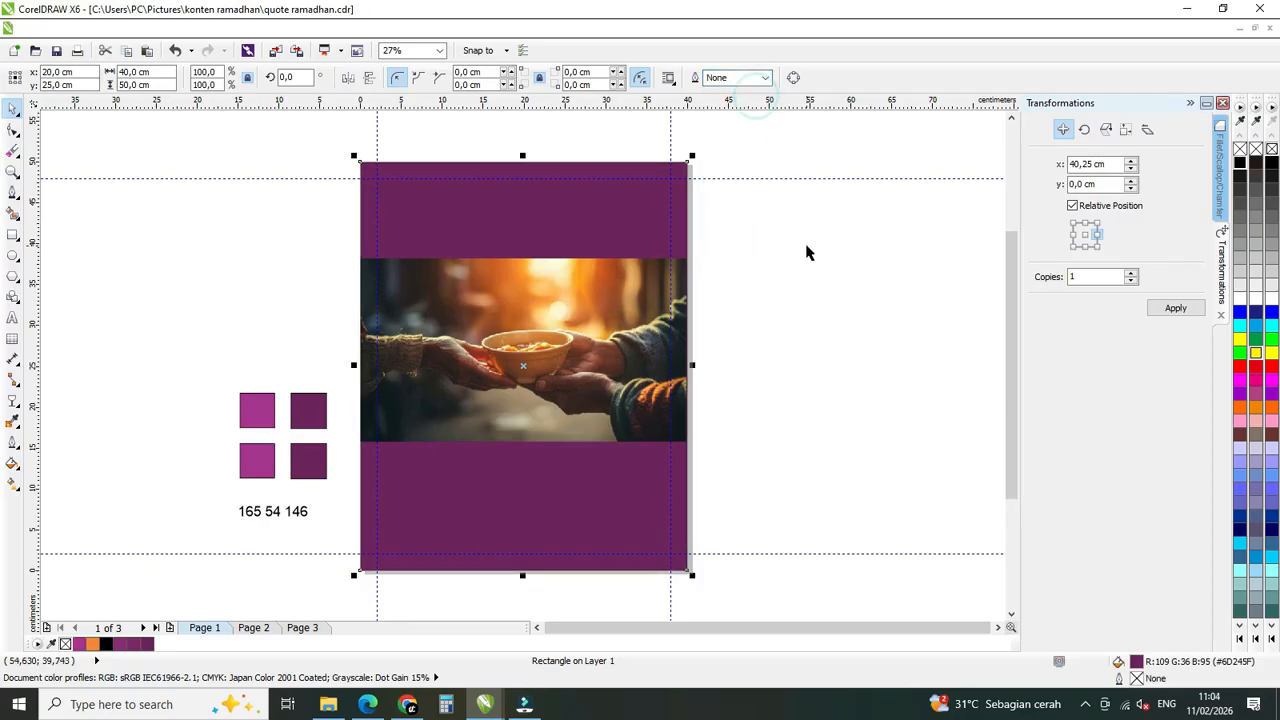
{"action": "left_click", "coordinate": [806, 252]}
{"action": "left_click", "coordinate": [545, 220]}
{"action": "left_click", "coordinate": [743, 256]}
Apply a linear two-colour fountain fill to the background rectangle at 90°, from its dark purple to the light purple sampled from the upper swatch.
{"action": "left_click", "coordinate": [541, 517]}
{"action": "left_click", "coordinate": [12, 465]}
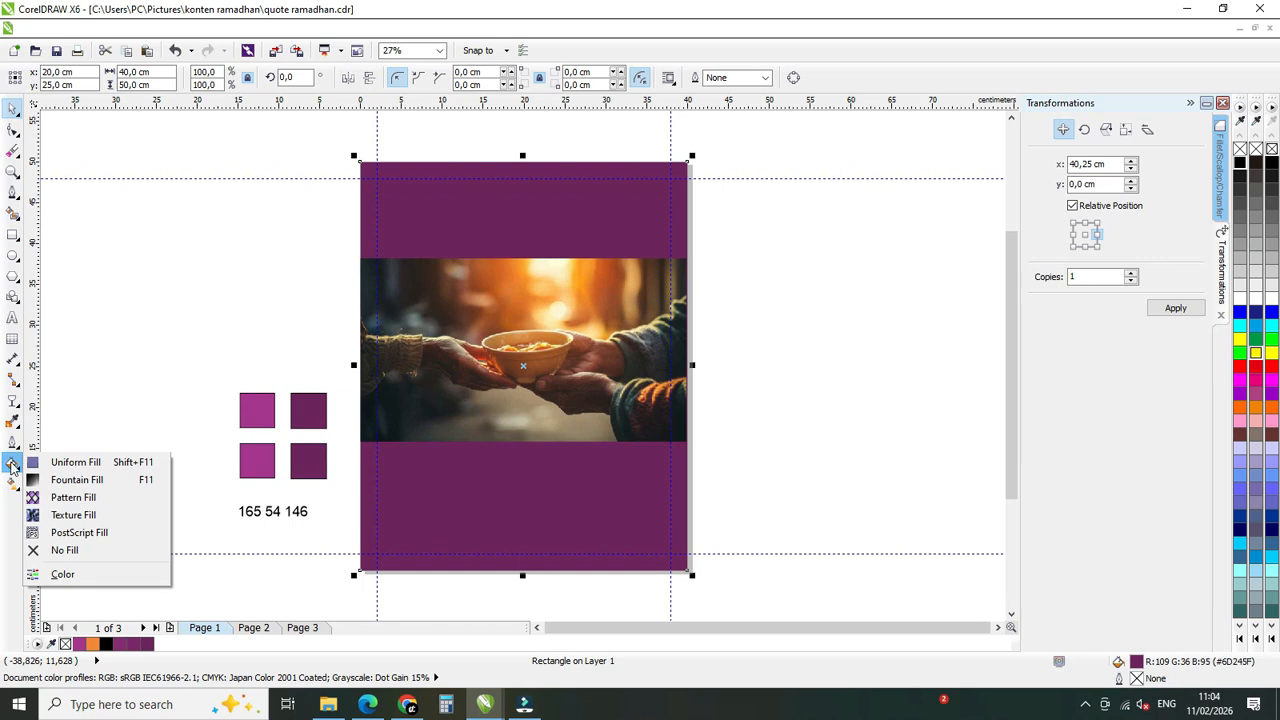
{"action": "left_click", "coordinate": [12, 465]}
{"action": "left_click", "coordinate": [12, 465]}
{"action": "left_click", "coordinate": [85, 481]}
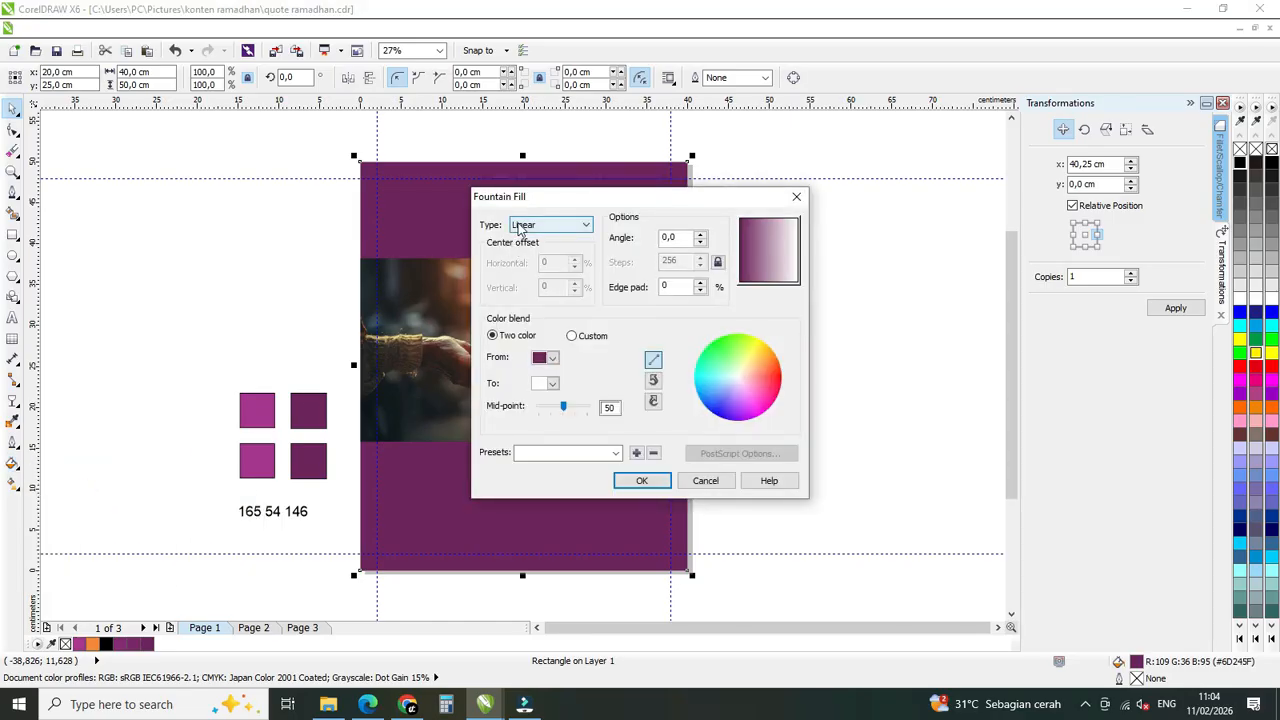
{"action": "left_click_drag", "start_coordinate": [677, 237], "coordinate": [648, 237]}
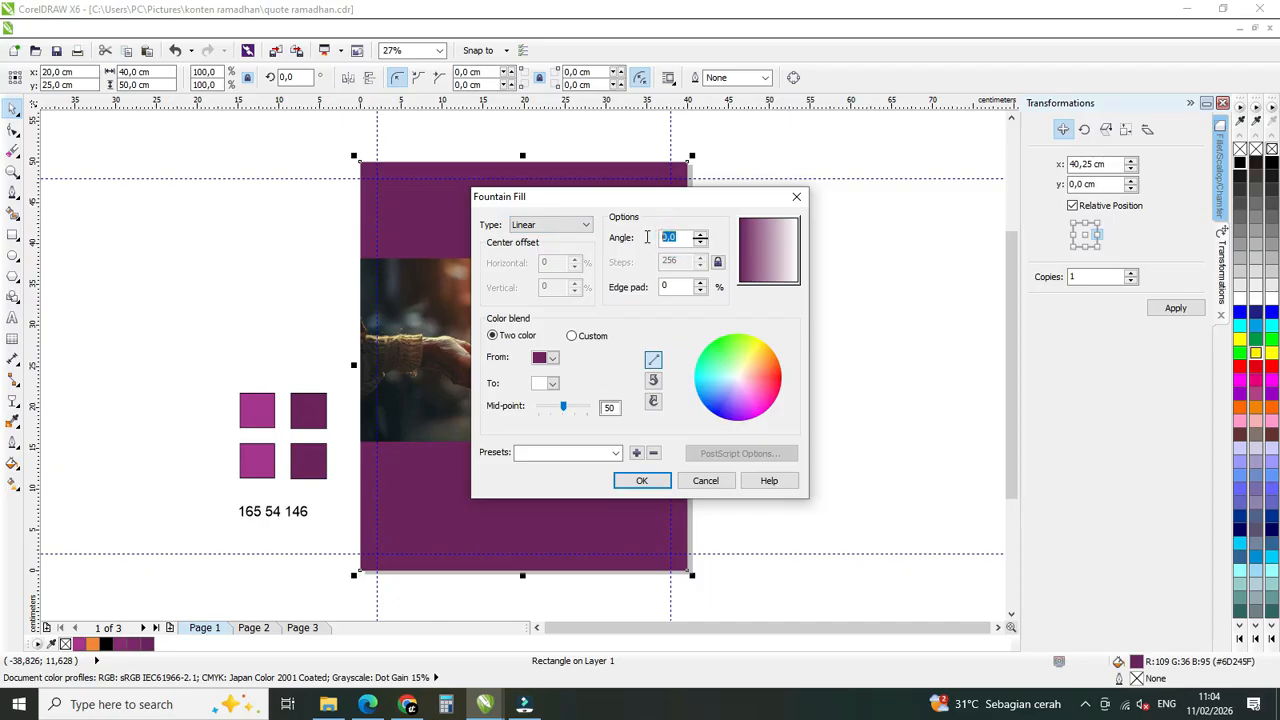
{"action": "type", "text": "90"}
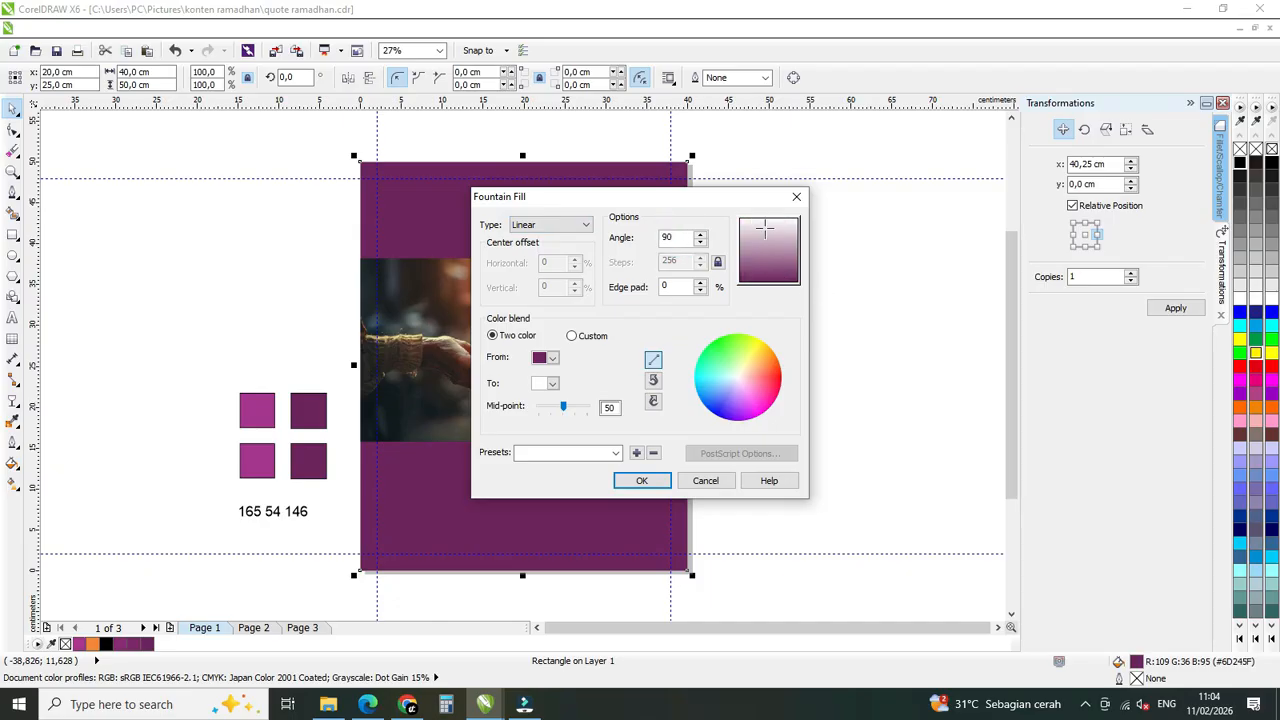
{"action": "left_click", "coordinate": [552, 384]}
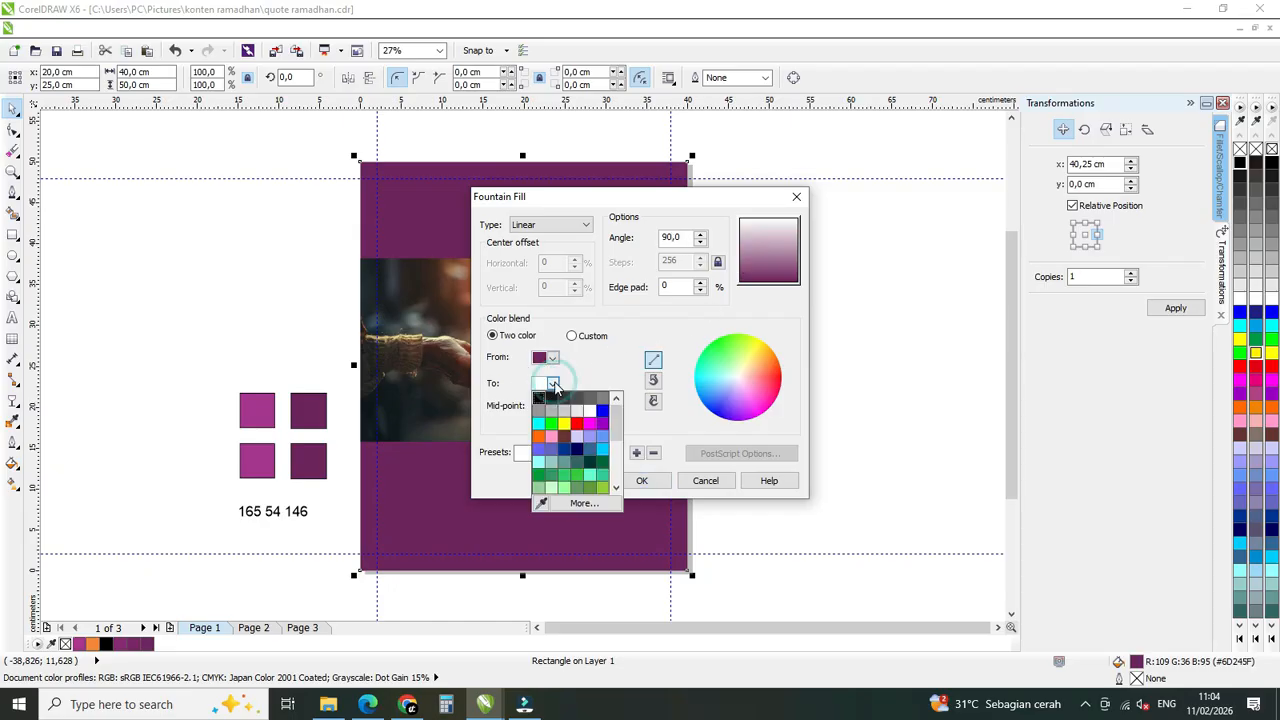
{"action": "left_click", "coordinate": [540, 504]}
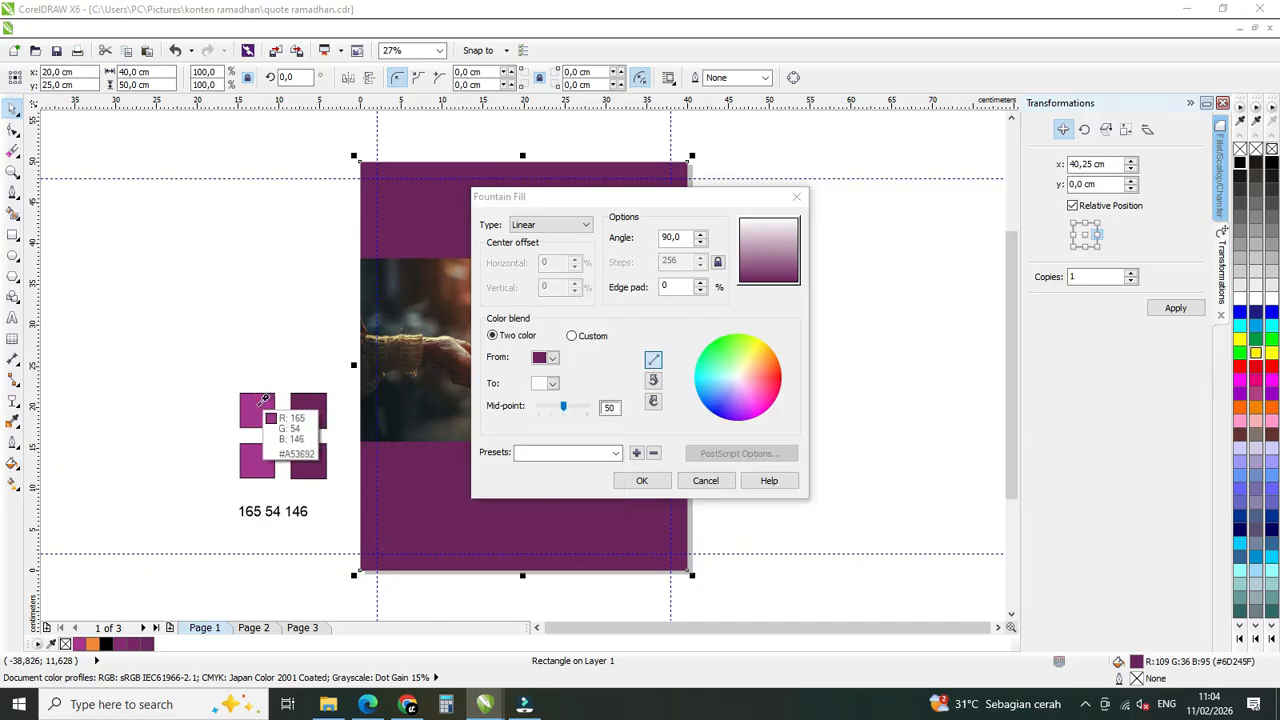
{"action": "left_click", "coordinate": [264, 401]}
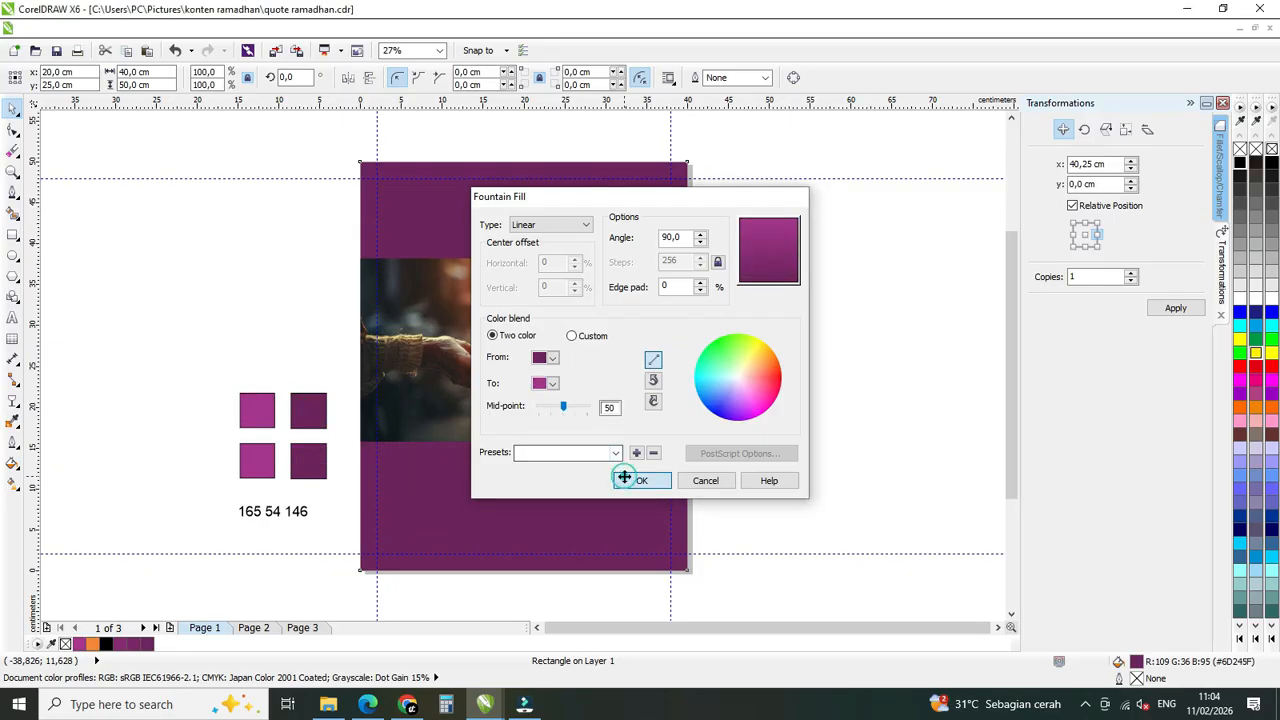
{"action": "left_click", "coordinate": [624, 478]}
{"action": "left_click", "coordinate": [828, 404]}
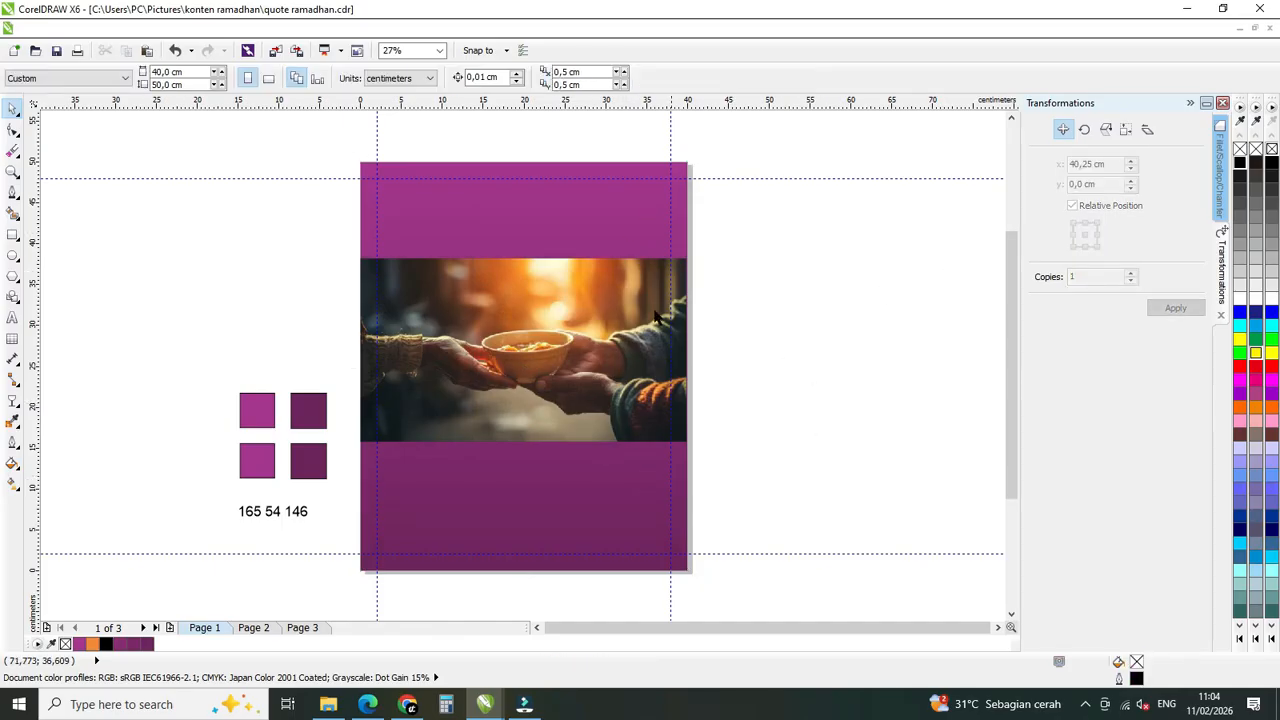
Apply a linear transparency to the sharing photo and set its angle to 90°.
{"action": "left_click", "coordinate": [552, 300]}
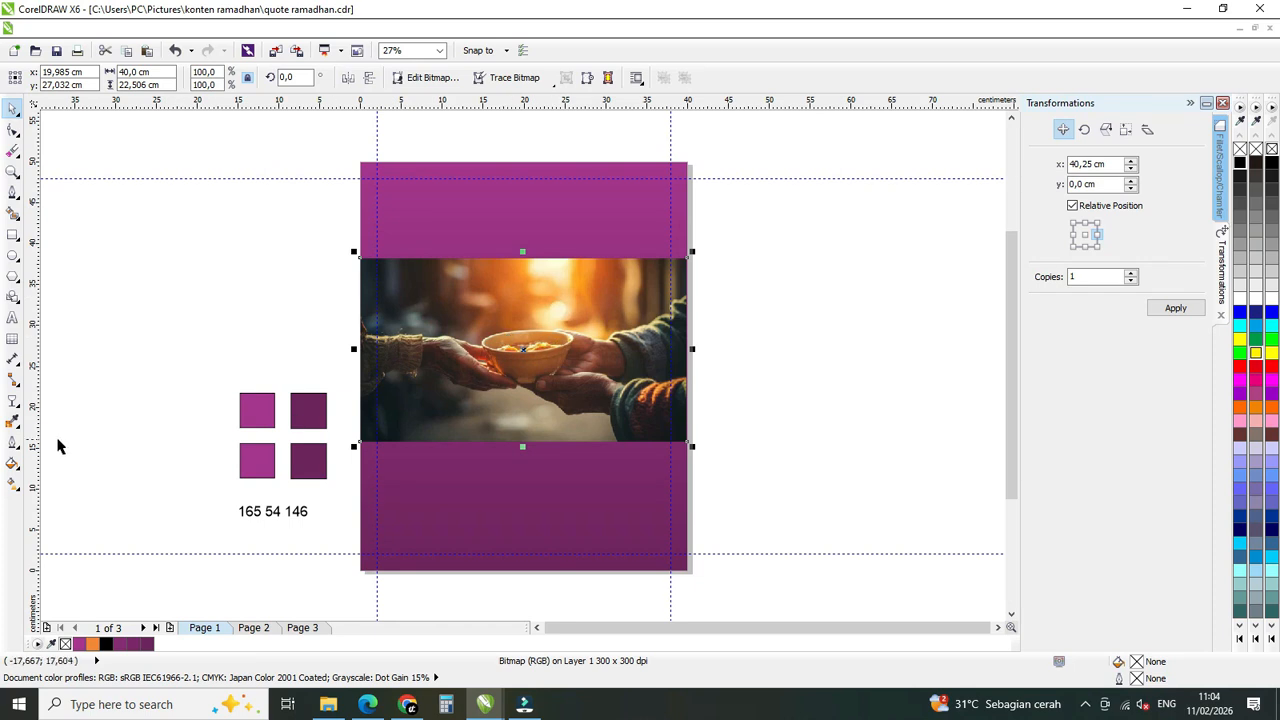
{"action": "left_click", "coordinate": [14, 401]}
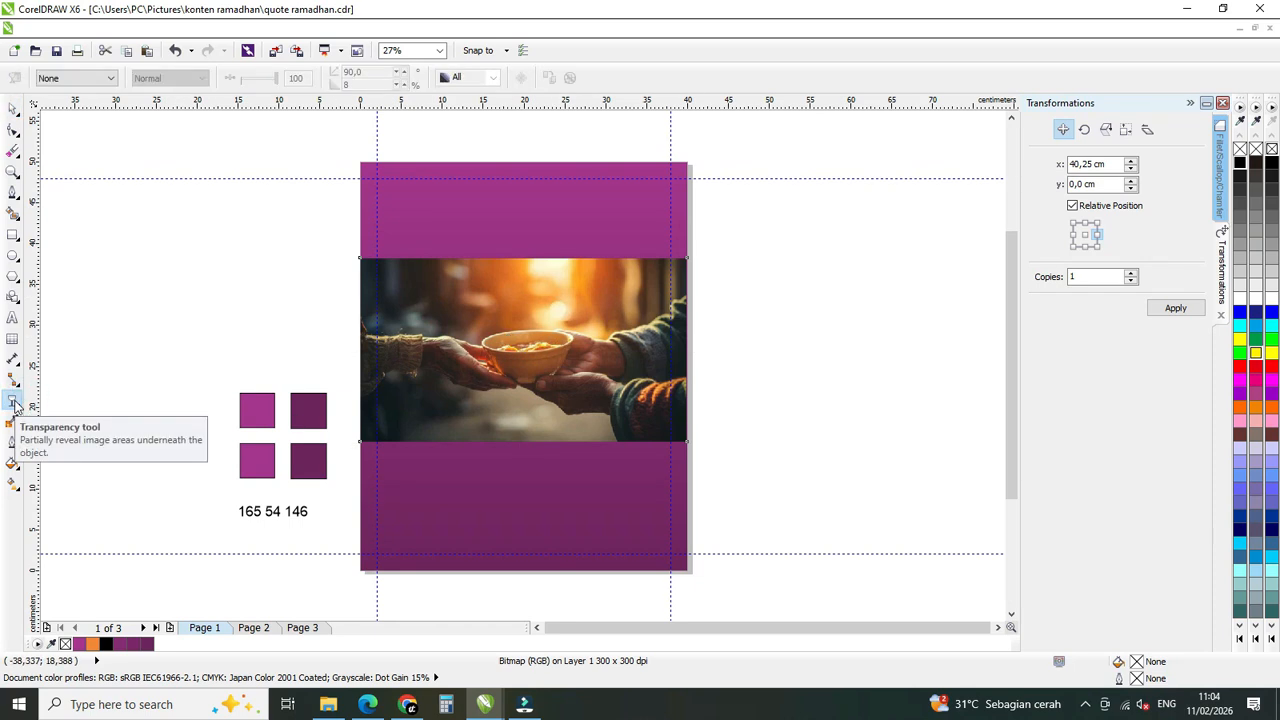
{"action": "left_click", "coordinate": [78, 78]}
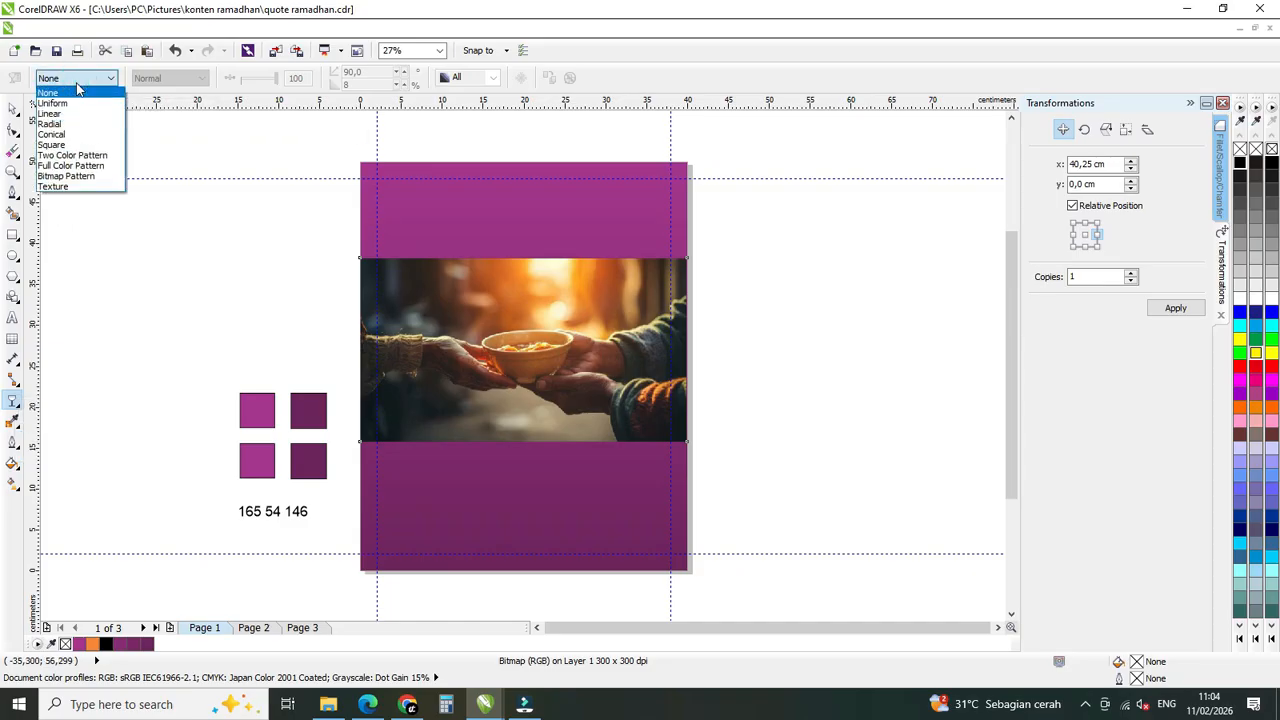
{"action": "left_click", "coordinate": [50, 113]}
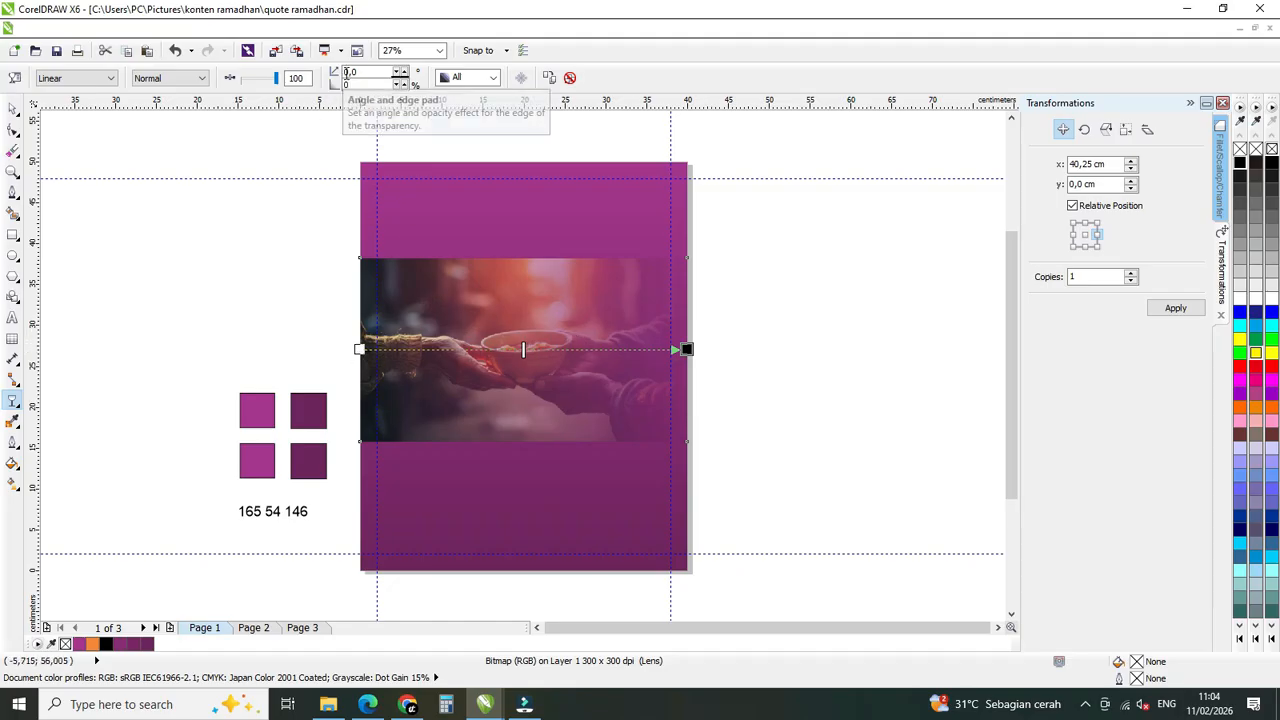
{"action": "double_click", "coordinate": [365, 73]}
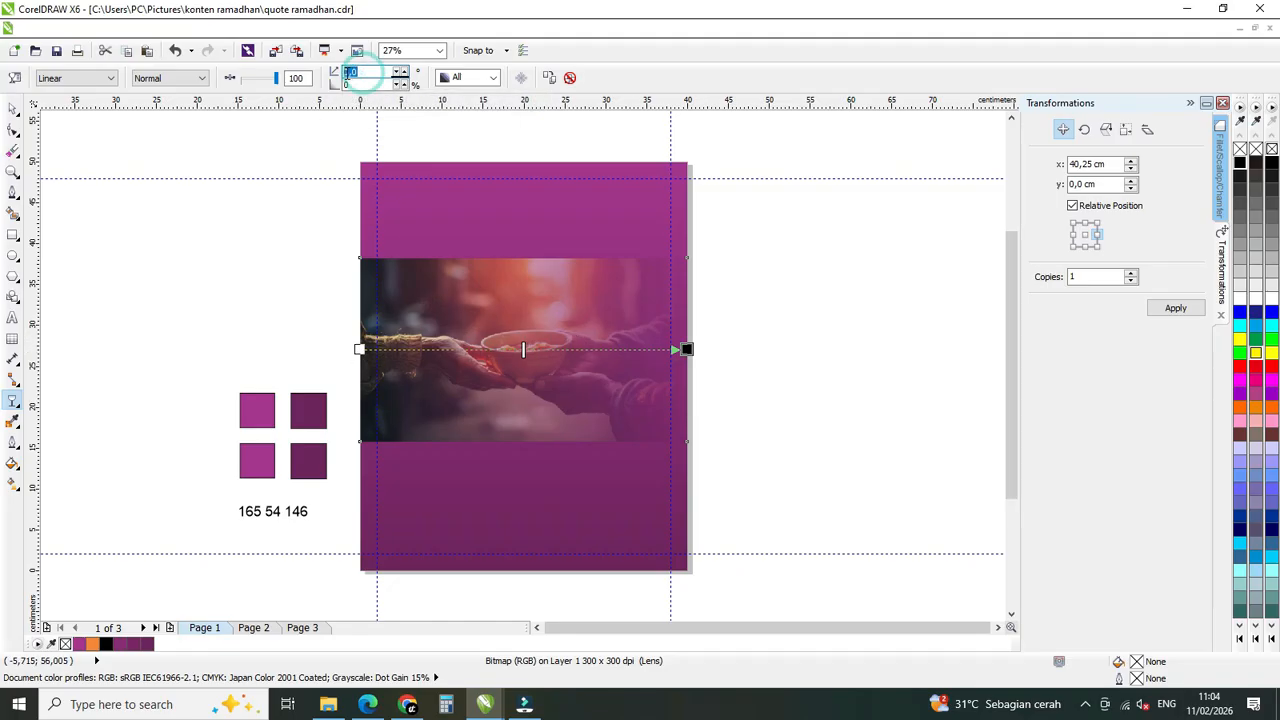
{"action": "type", "text": "90"}
{"action": "key", "text": "Return"}
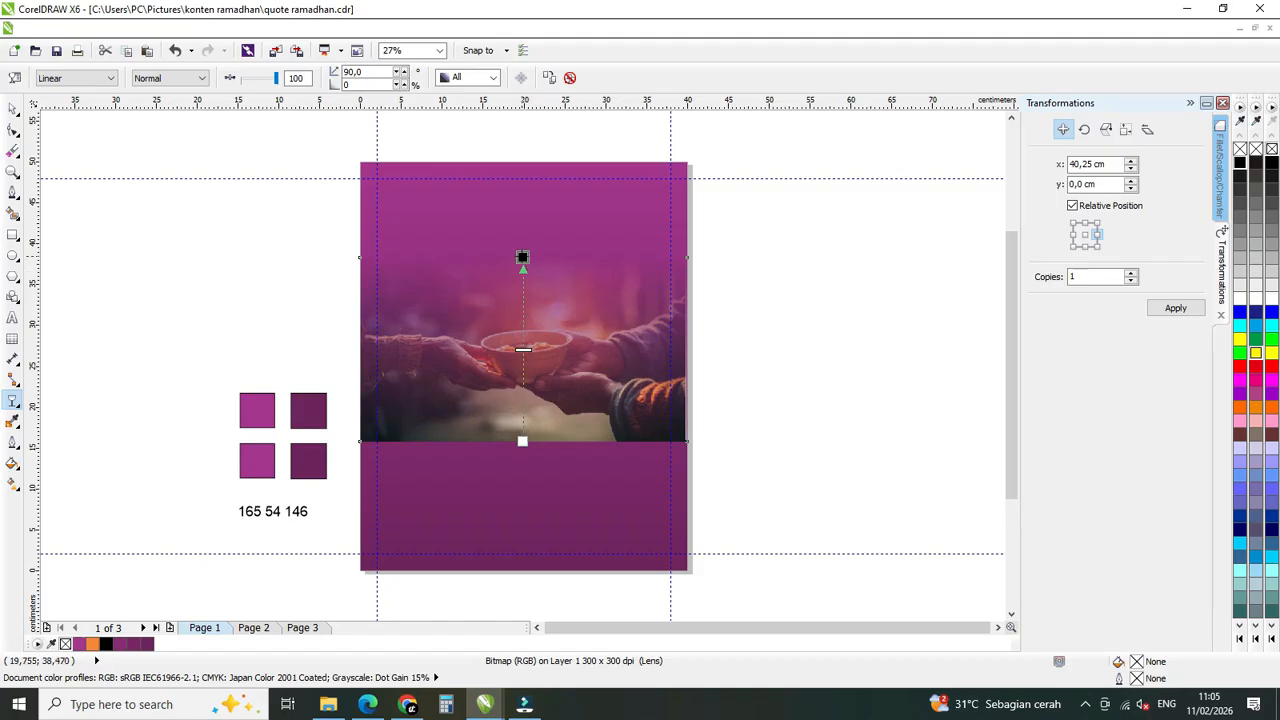
Shift the photo's transparency gradient down, with the transparent end below the photo's upper edge and the opaque end past its lower edge.
{"action": "left_click_drag", "start_coordinate": [522, 257], "coordinate": [523, 277]}
{"action": "left_click_drag", "start_coordinate": [522, 441], "coordinate": [522, 472]}
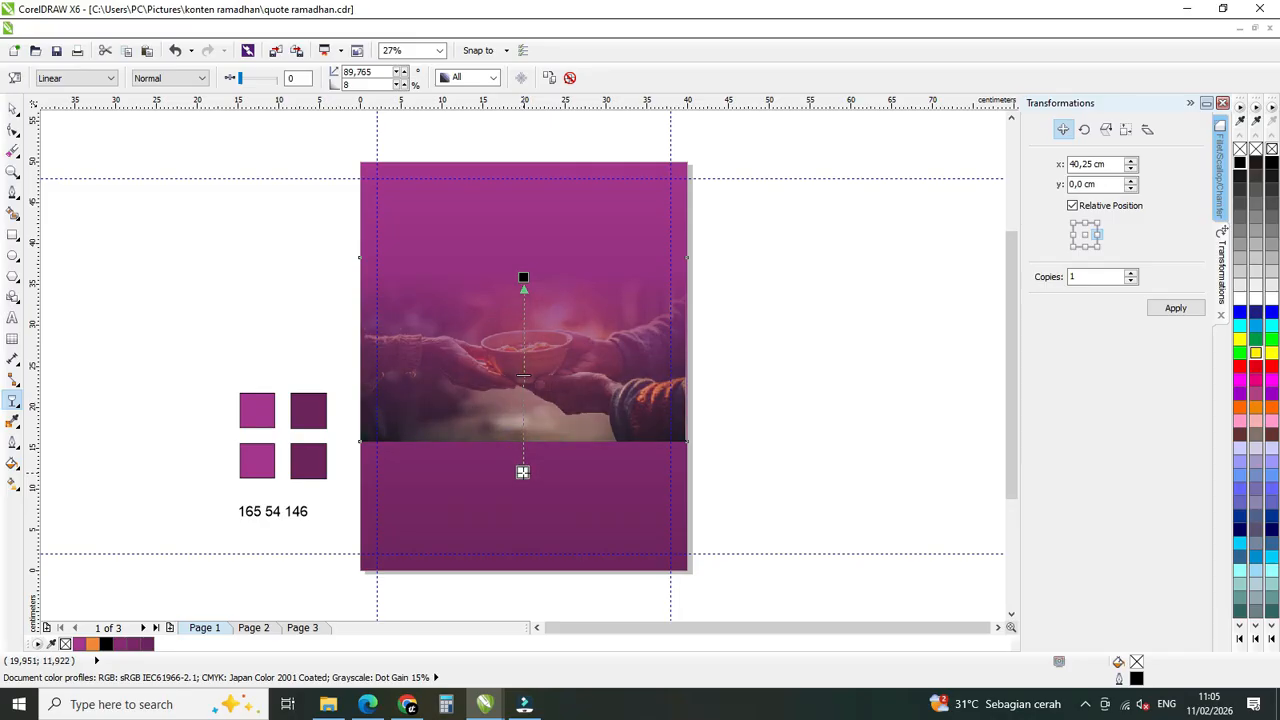
{"action": "left_click", "coordinate": [13, 108]}
{"action": "left_click", "coordinate": [831, 300]}
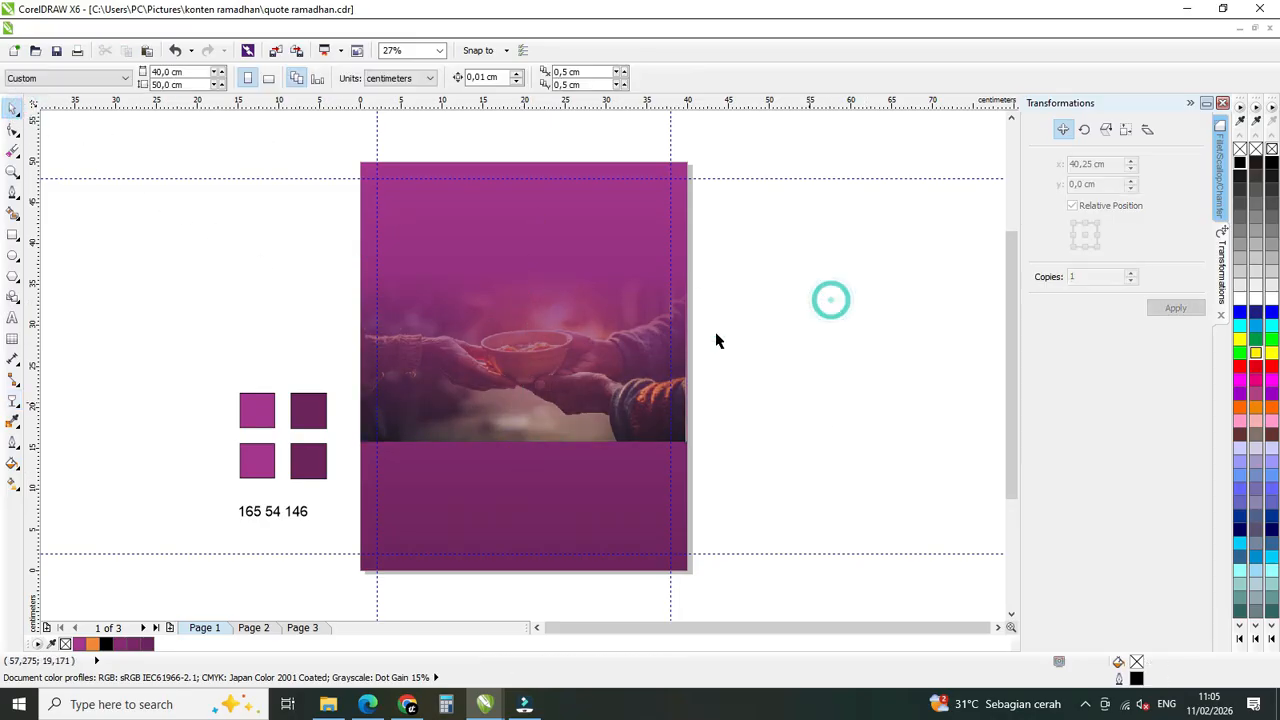
Move the faded photo down to the page's bottom edge, centred horizontally, and check the Alignment Guides setting.
{"action": "left_click_drag", "start_coordinate": [543, 326], "coordinate": [545, 449]}
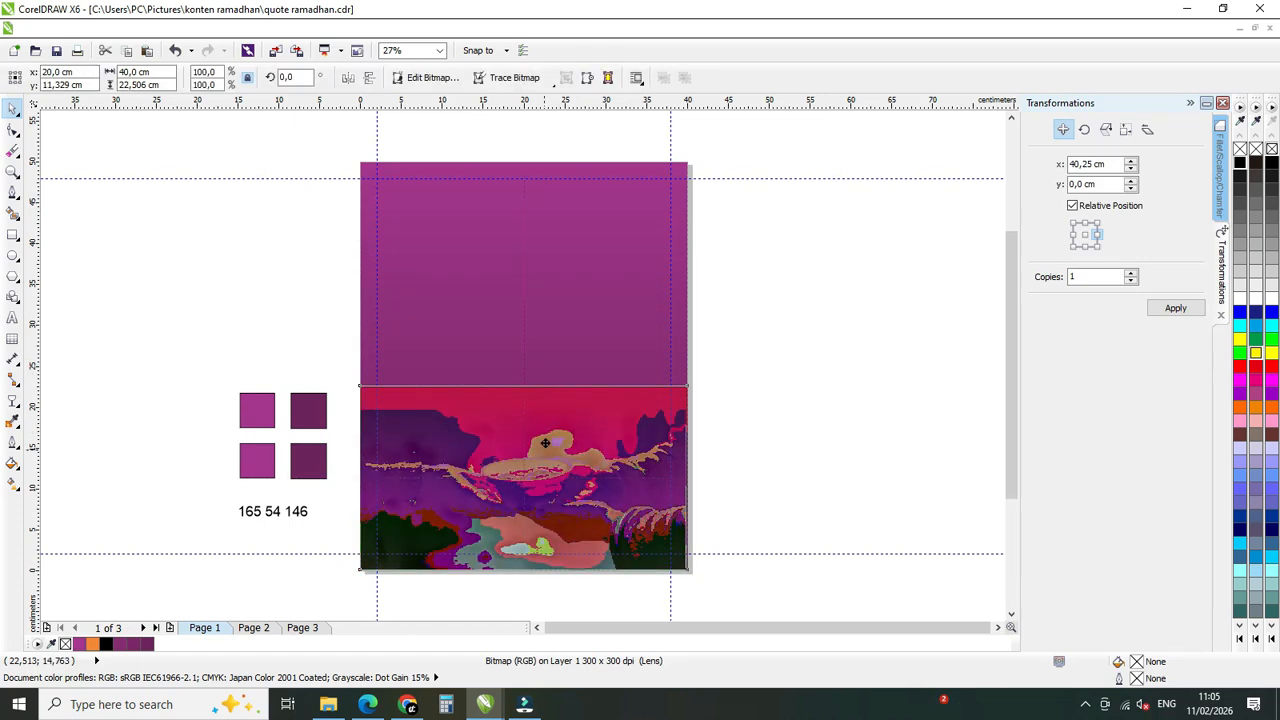
{"action": "left_click", "coordinate": [889, 403]}
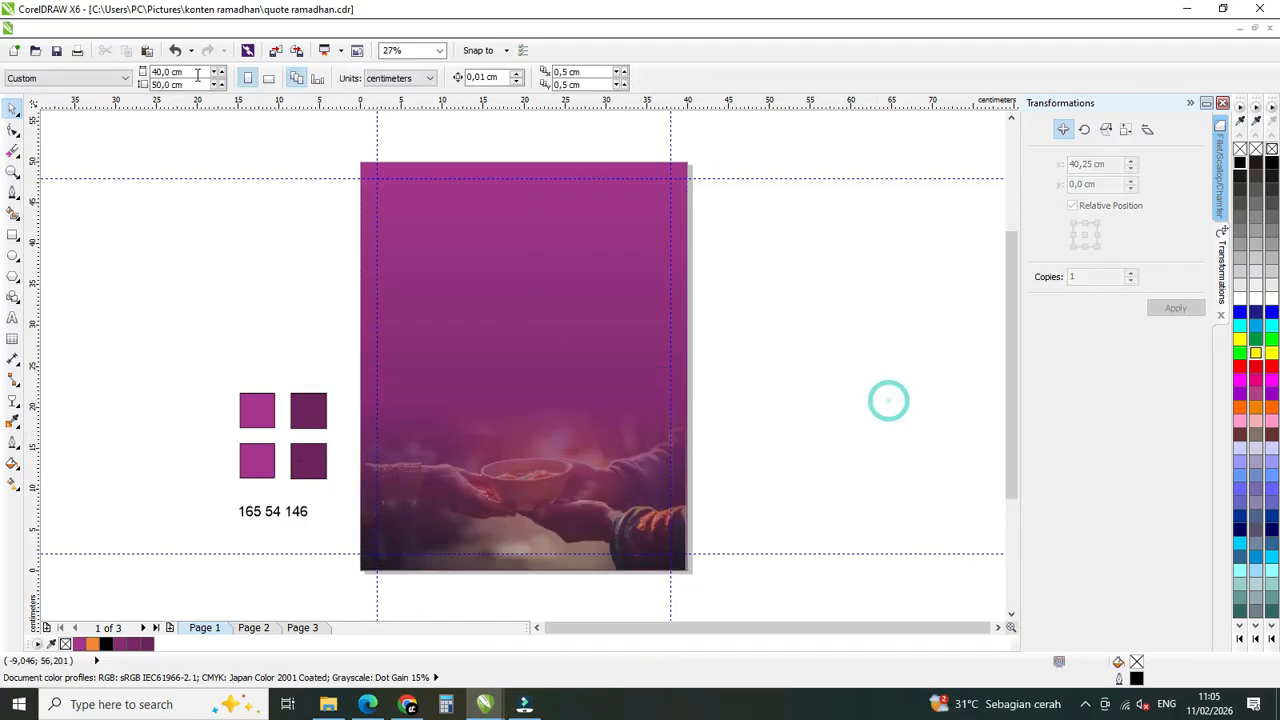
{"action": "left_click", "coordinate": [62, 27]}
{"action": "mouse_move", "coordinate": [97, 30]}
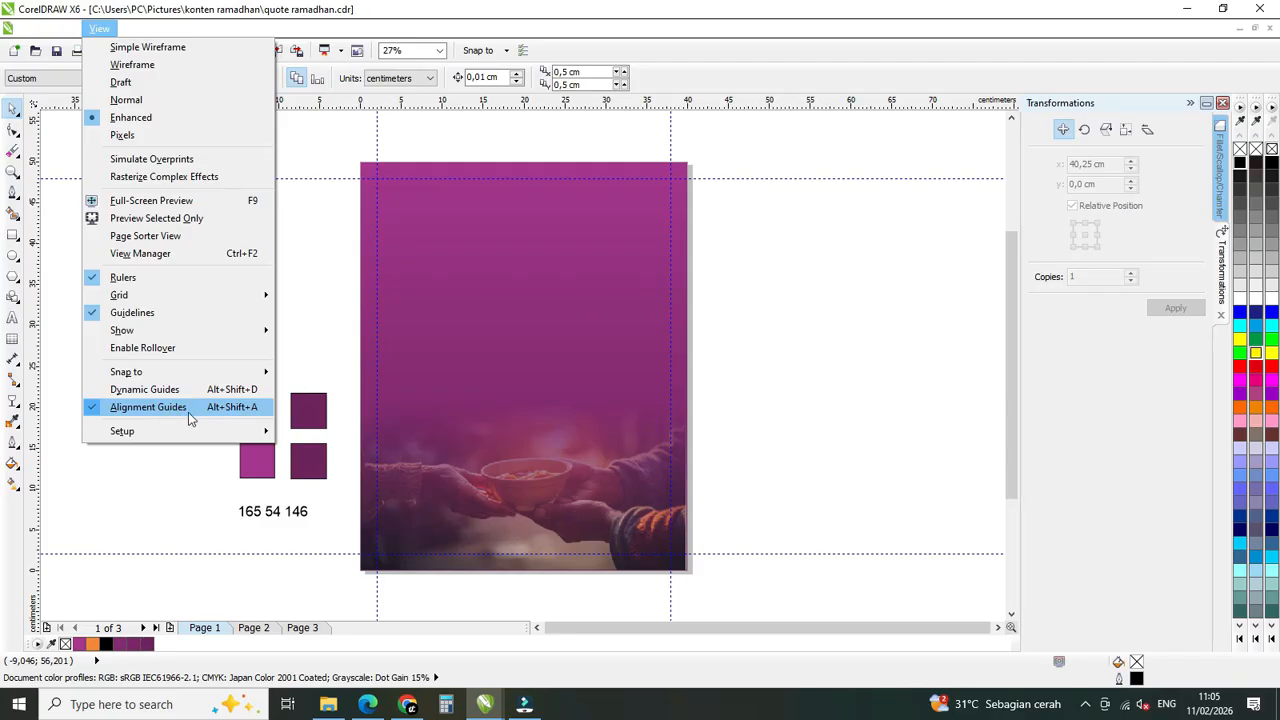
{"action": "left_click", "coordinate": [817, 412]}
Group the faded photo with the gradient background rectangle.
{"action": "left_click", "coordinate": [514, 463]}
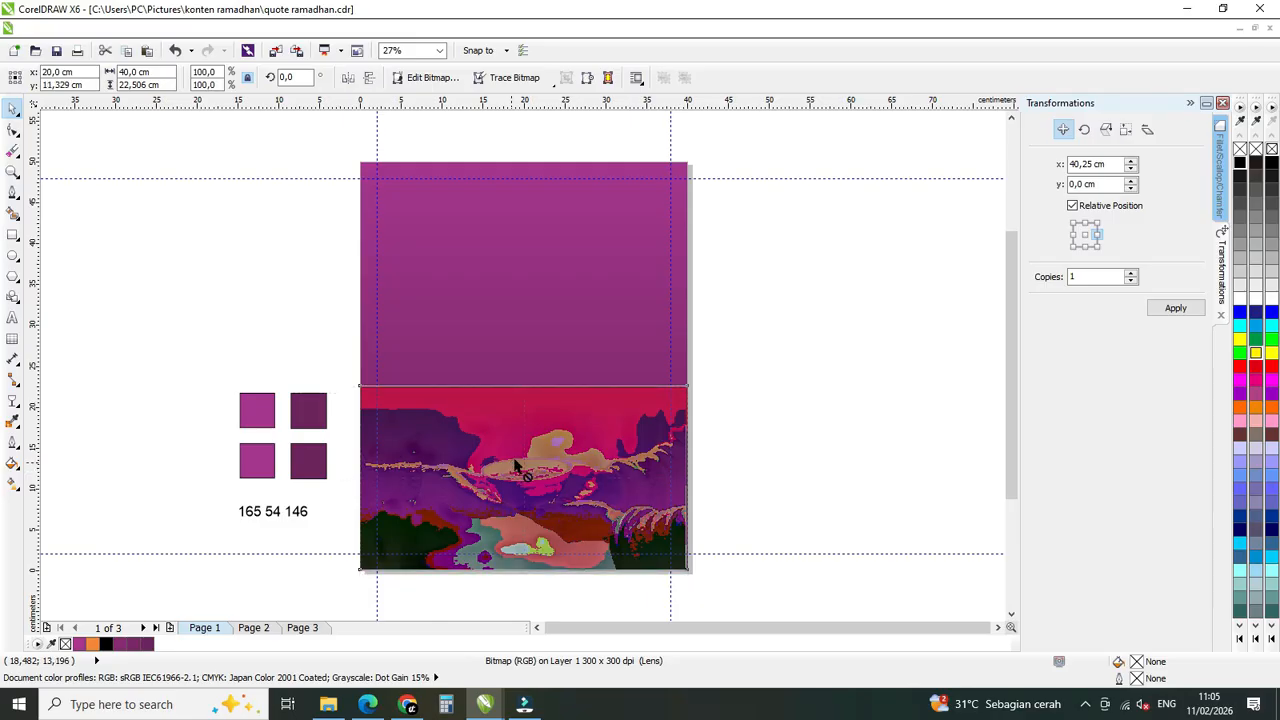
{"action": "left_click", "coordinate": [734, 405]}
{"action": "left_click", "coordinate": [569, 442]}
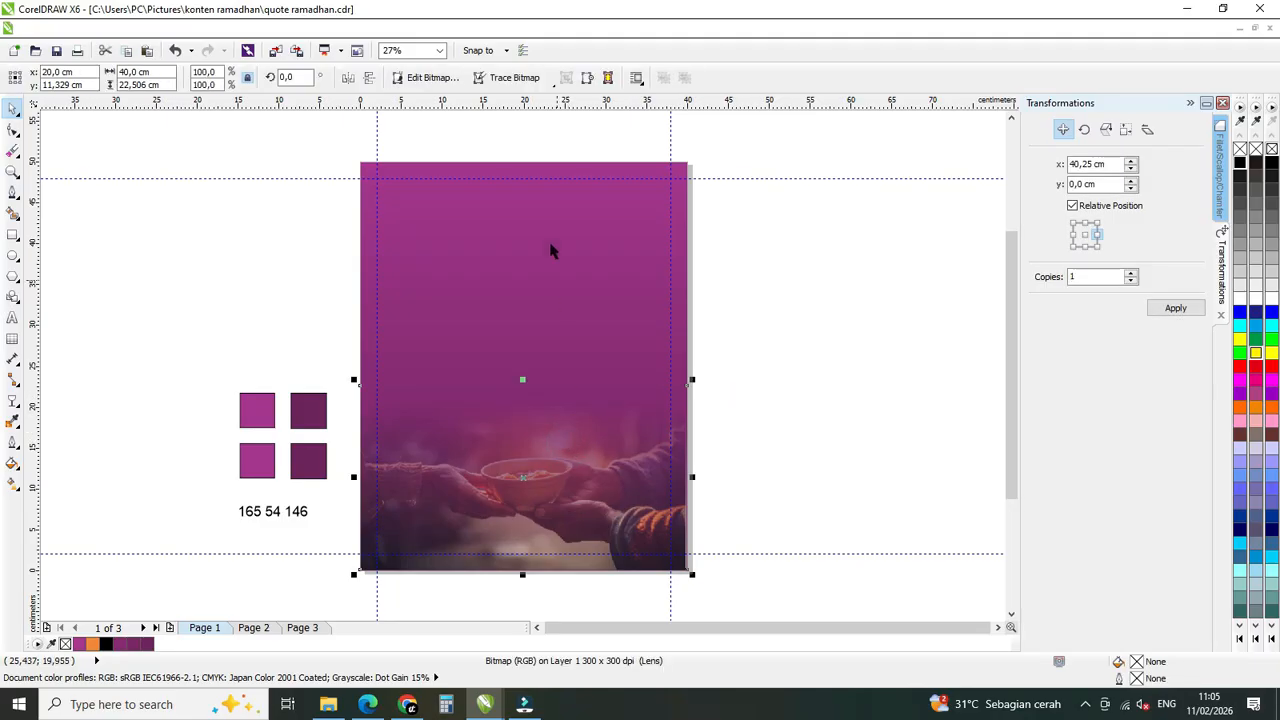
{"action": "left_click", "coordinate": [532, 192], "text": "shift"}
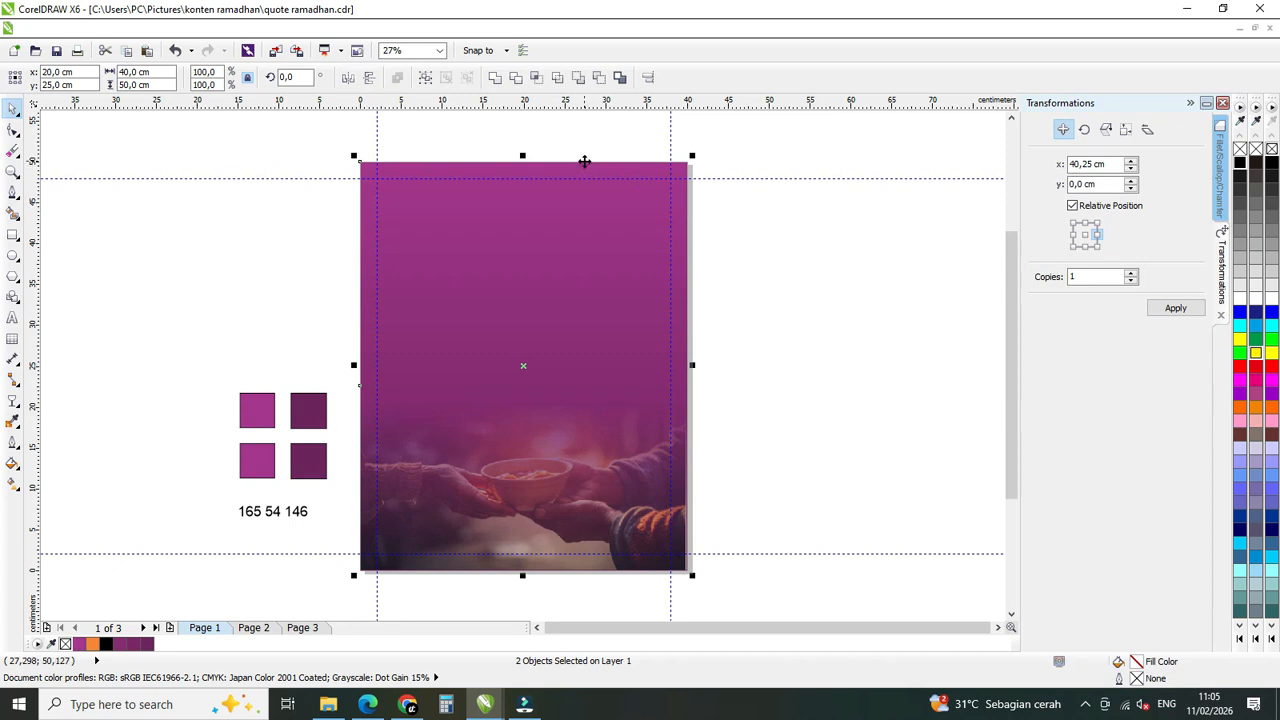
{"action": "left_click", "coordinate": [421, 77]}
{"action": "left_click", "coordinate": [849, 394]}
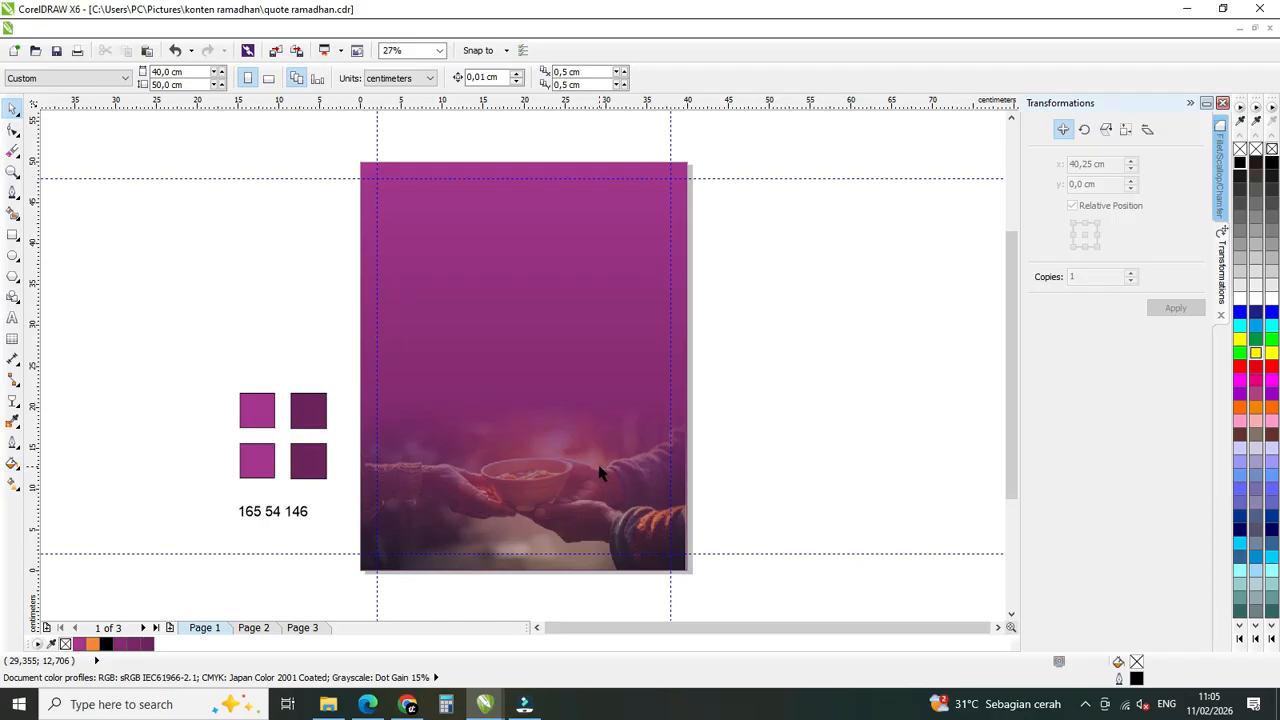
Select and copy the entire quote text on Page 3, including its QS. An-Najm : 48 reference.
{"action": "left_click", "coordinate": [302, 627]}
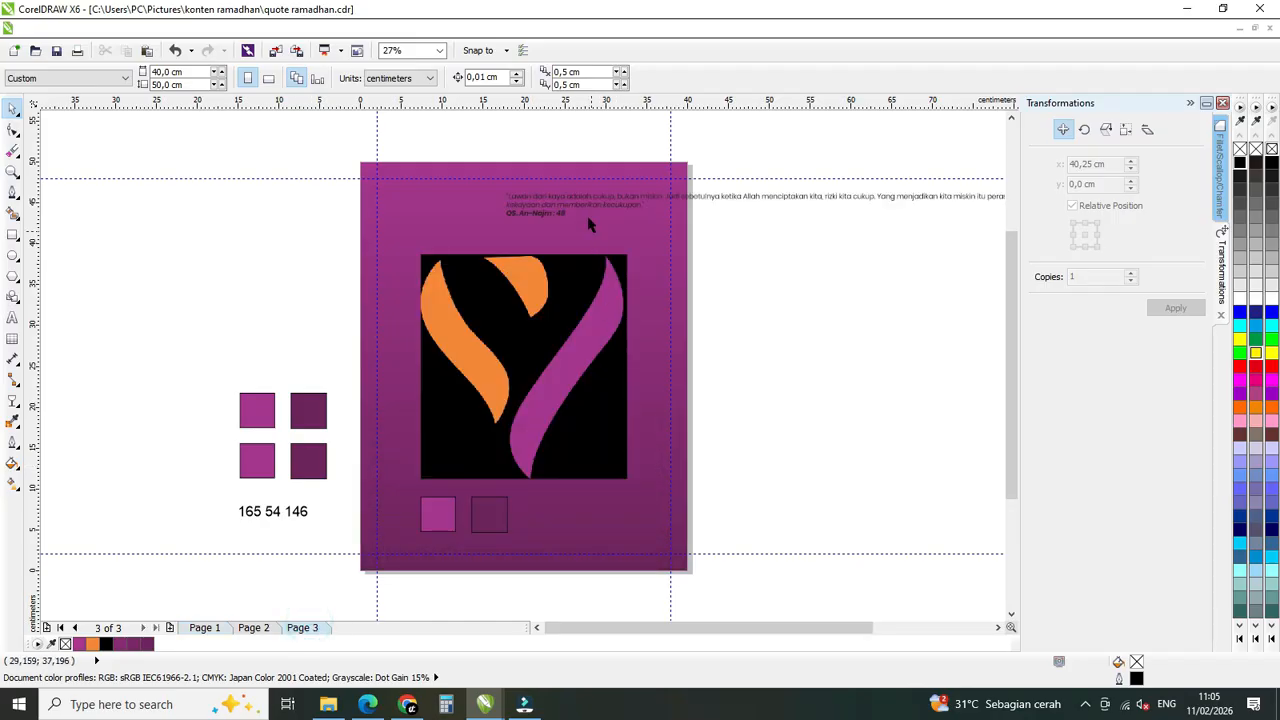
{"action": "left_click", "coordinate": [588, 203]}
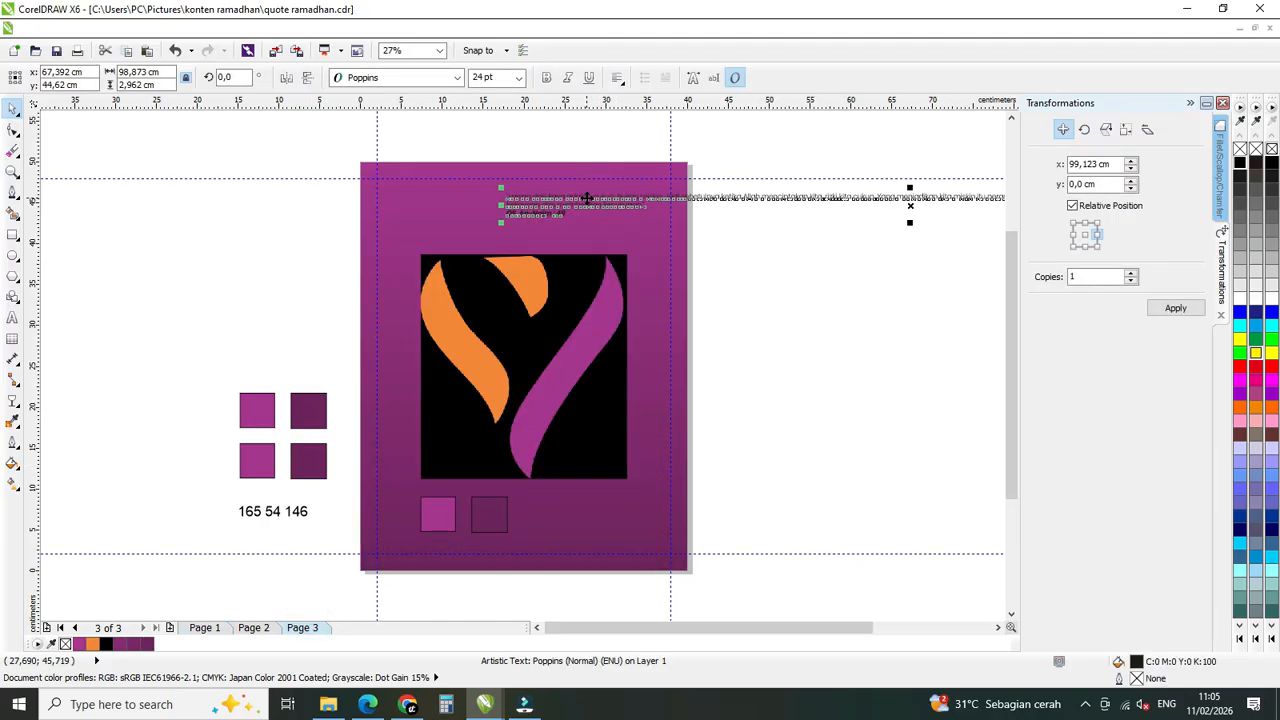
{"action": "double_click", "coordinate": [588, 198]}
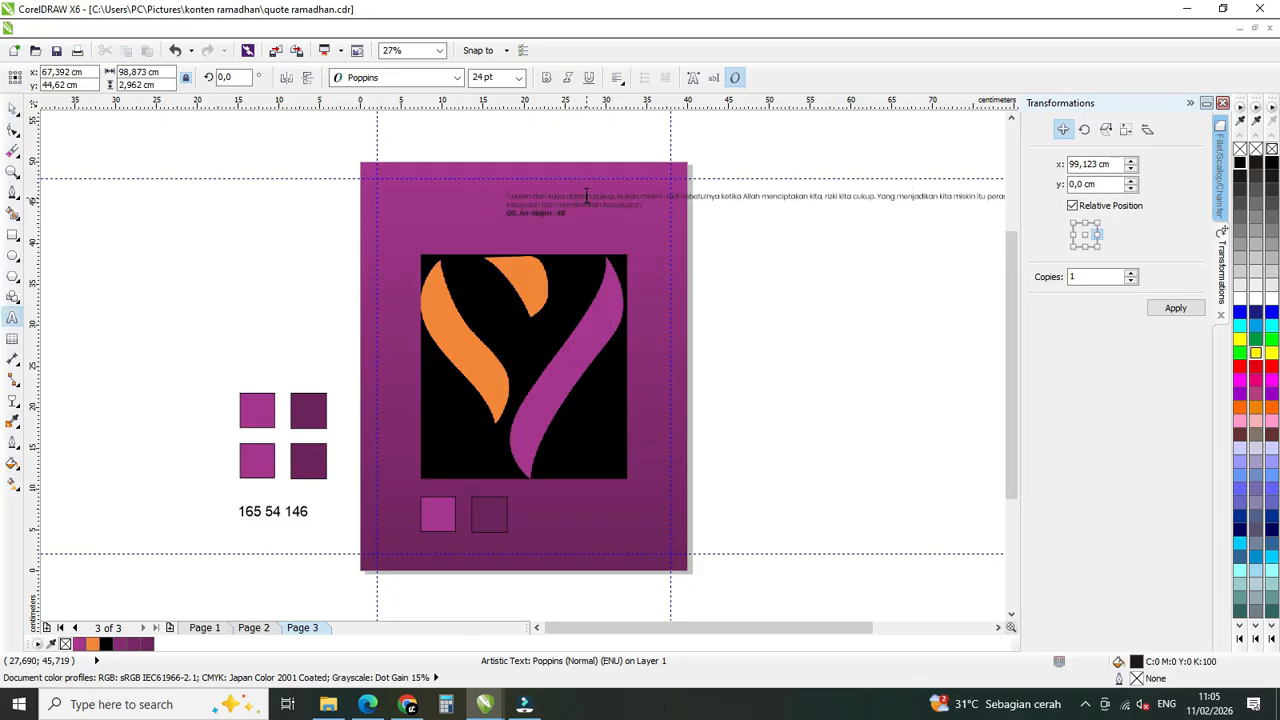
{"action": "key", "text": "ctrl+a"}
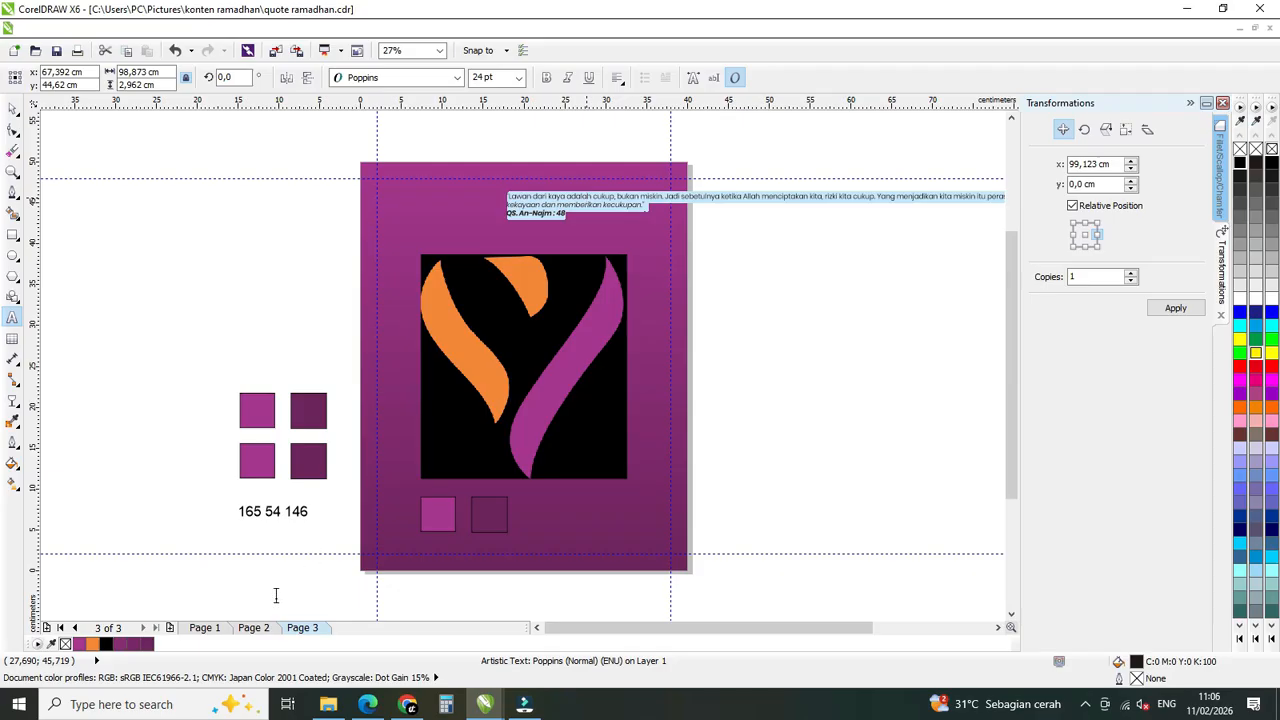
Paste the copied quote as artistic text onto the upper purple area of the poster on Page 1.
{"action": "left_click", "coordinate": [215, 629]}
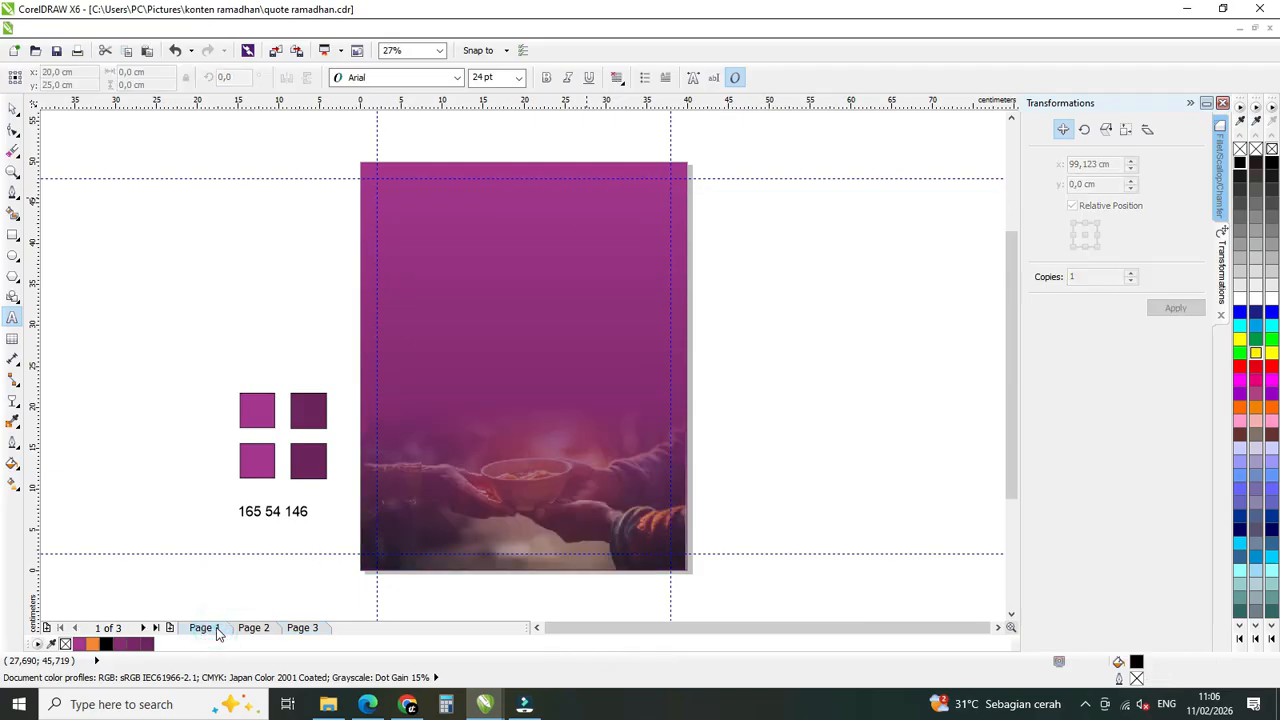
{"action": "left_click", "coordinate": [13, 319]}
{"action": "left_click", "coordinate": [475, 294]}
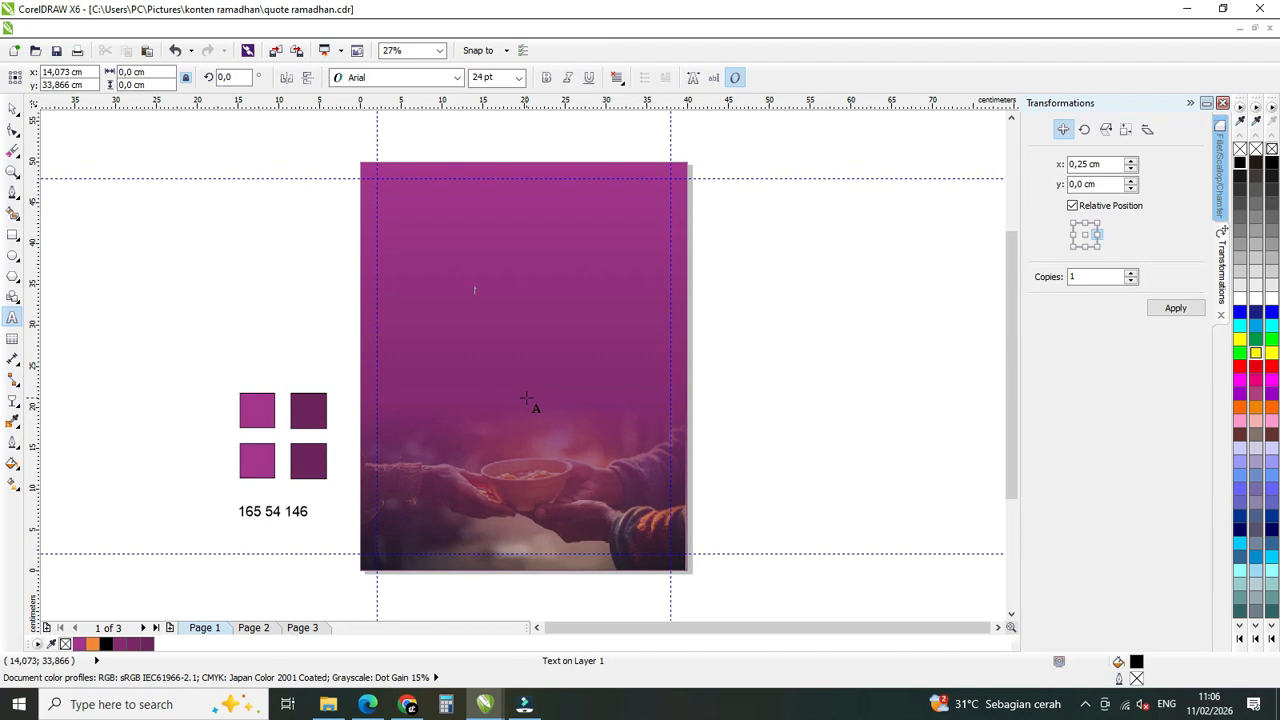
{"action": "key", "text": "ctrl+v"}
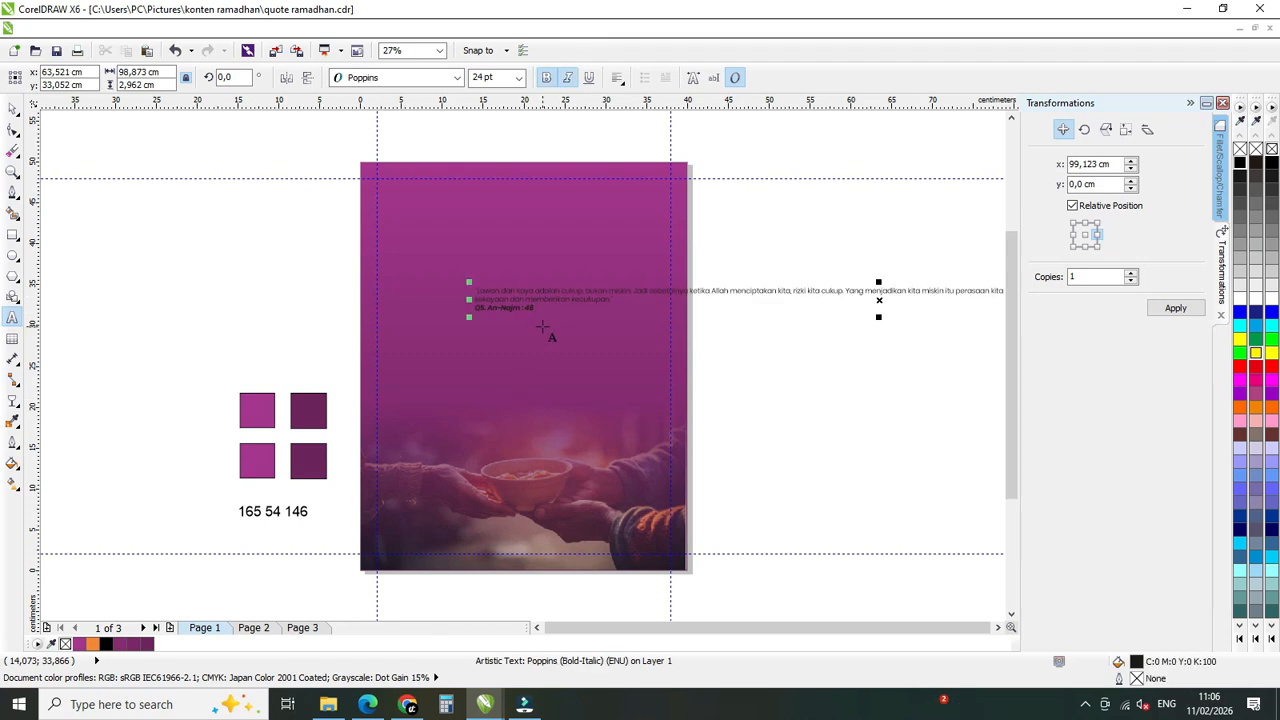
Move the pasted quote text left and slightly up, to about x 58.8 cm and y 33.4 cm.
{"action": "left_click", "coordinate": [10, 113]}
{"action": "left_click_drag", "start_coordinate": [551, 289], "coordinate": [509, 290]}
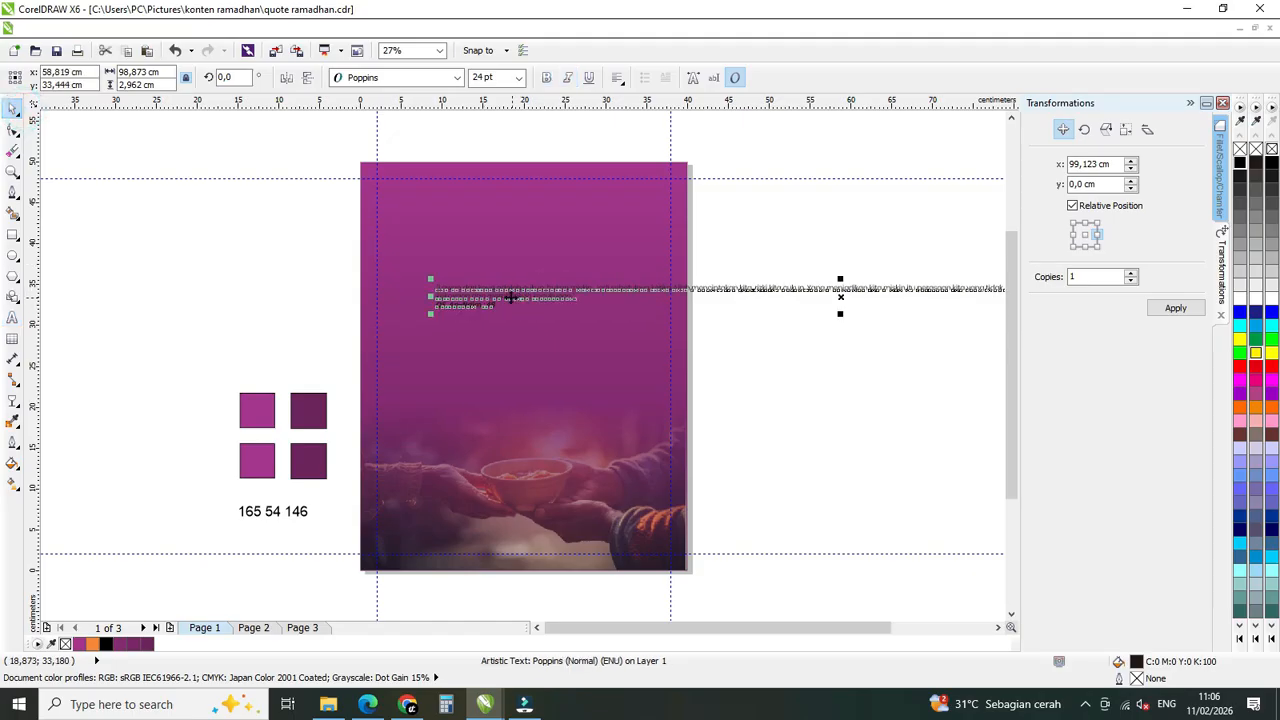
{"action": "scroll", "coordinate": [509, 290], "scroll_direction": "up", "scroll_amount": 2}
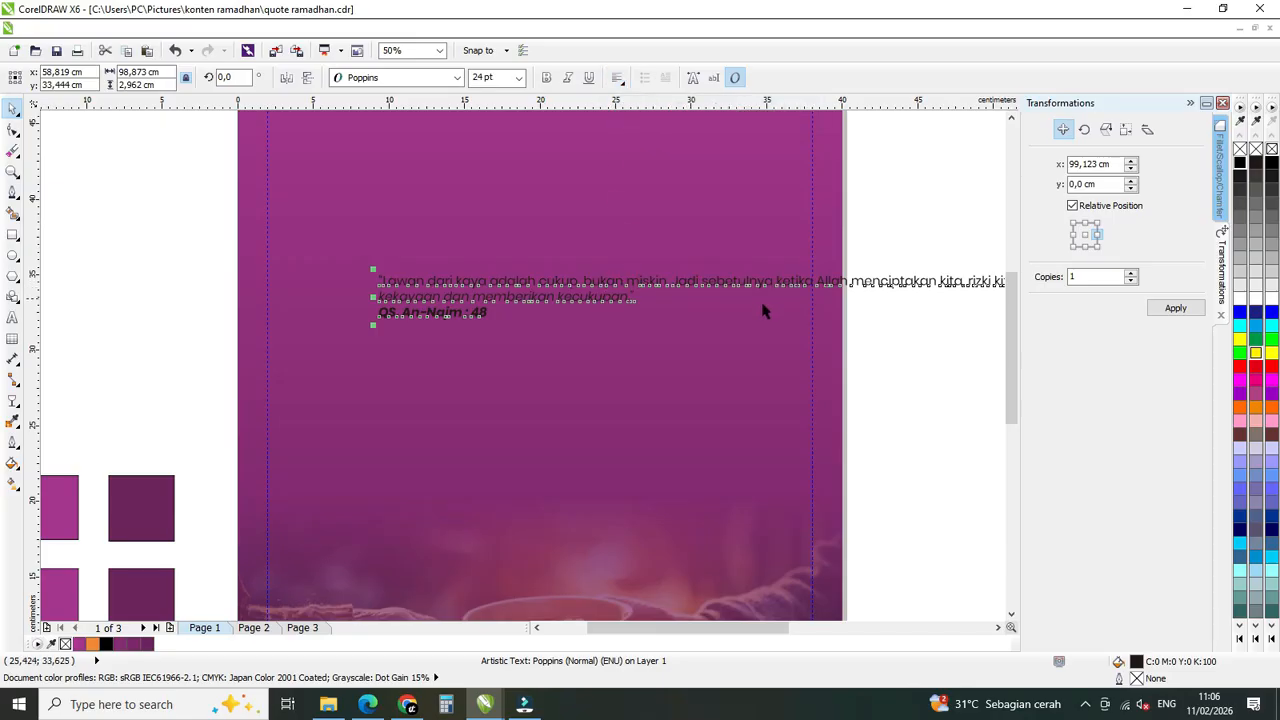
{"action": "left_click", "coordinate": [709, 295]}
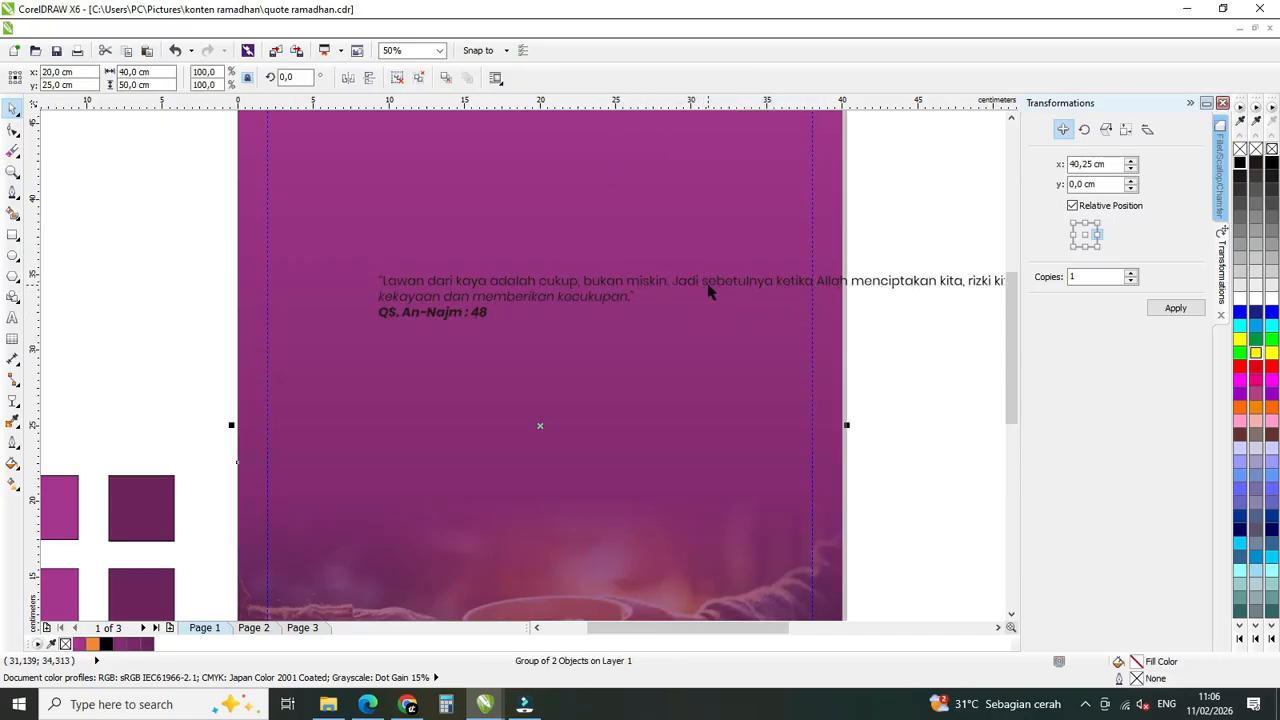
{"action": "left_click", "coordinate": [709, 291]}
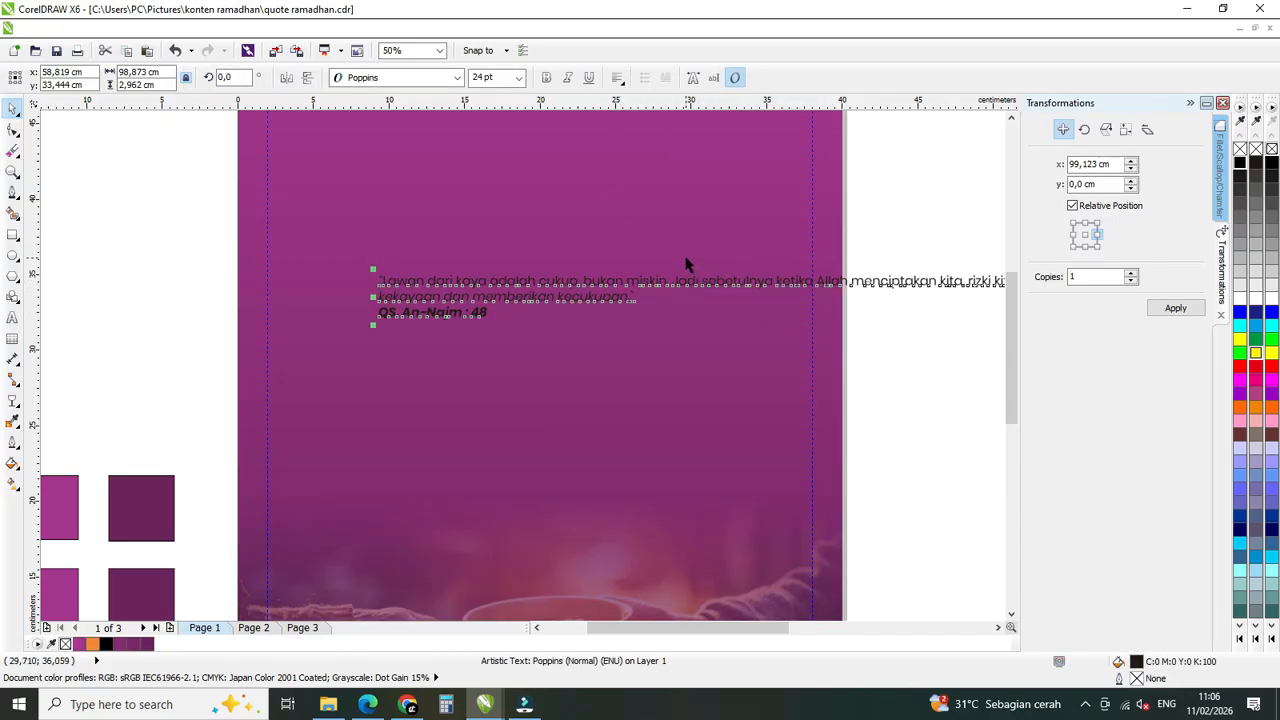
{"action": "left_click", "coordinate": [686, 258]}
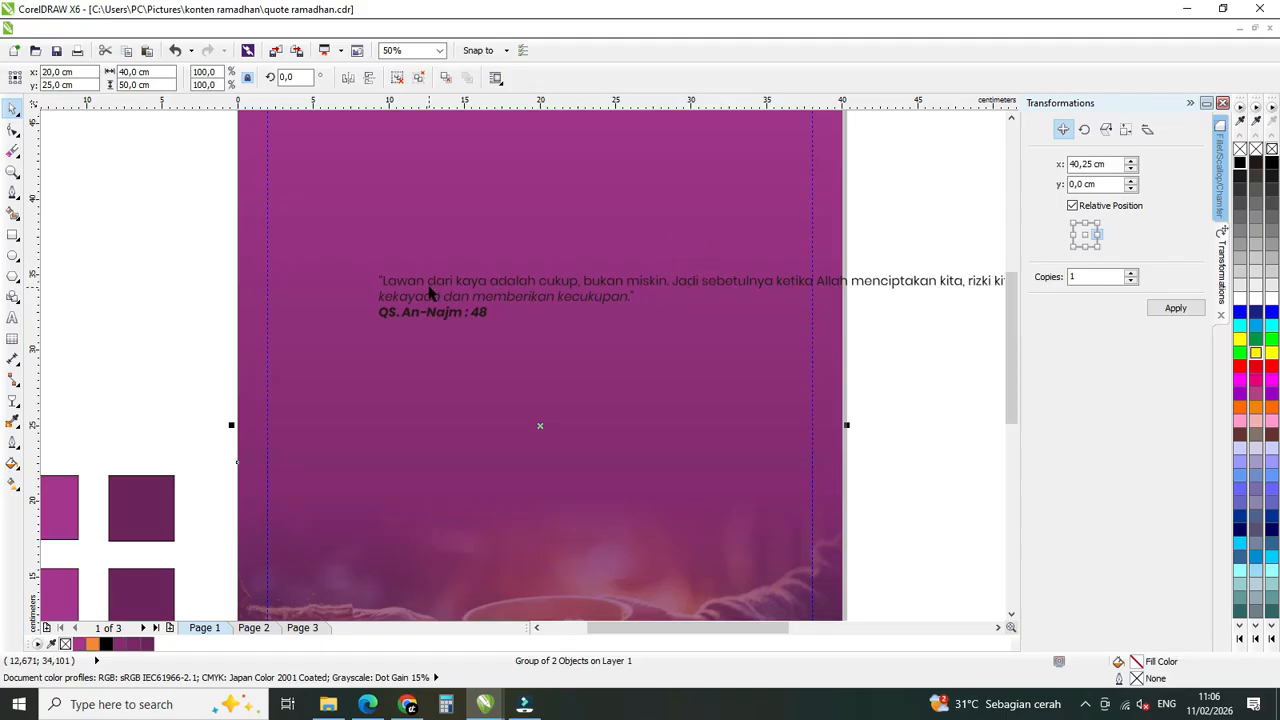
Break the quote into lines after "sebetulnya" and "menjadikan", and separate the verse starting "dan sesungguhnya" with a blank line.
{"action": "double_click", "coordinate": [677, 284]}
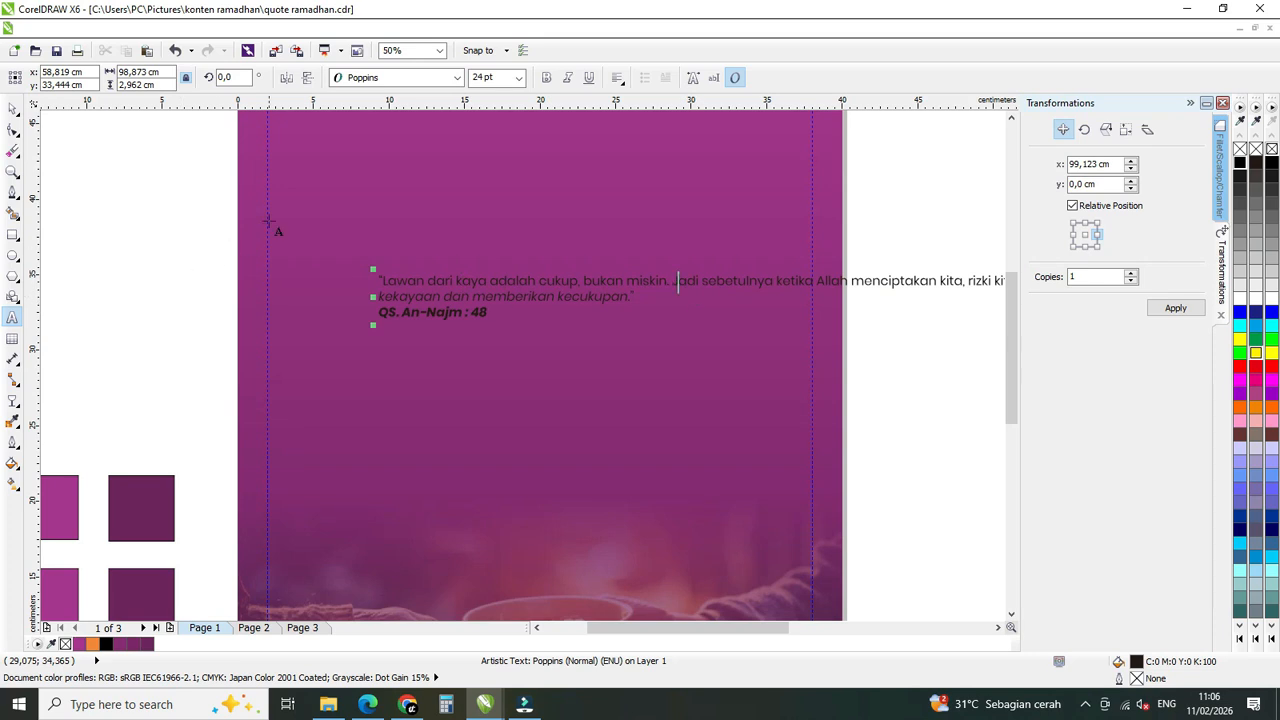
{"action": "triple_click", "coordinate": [442, 282]}
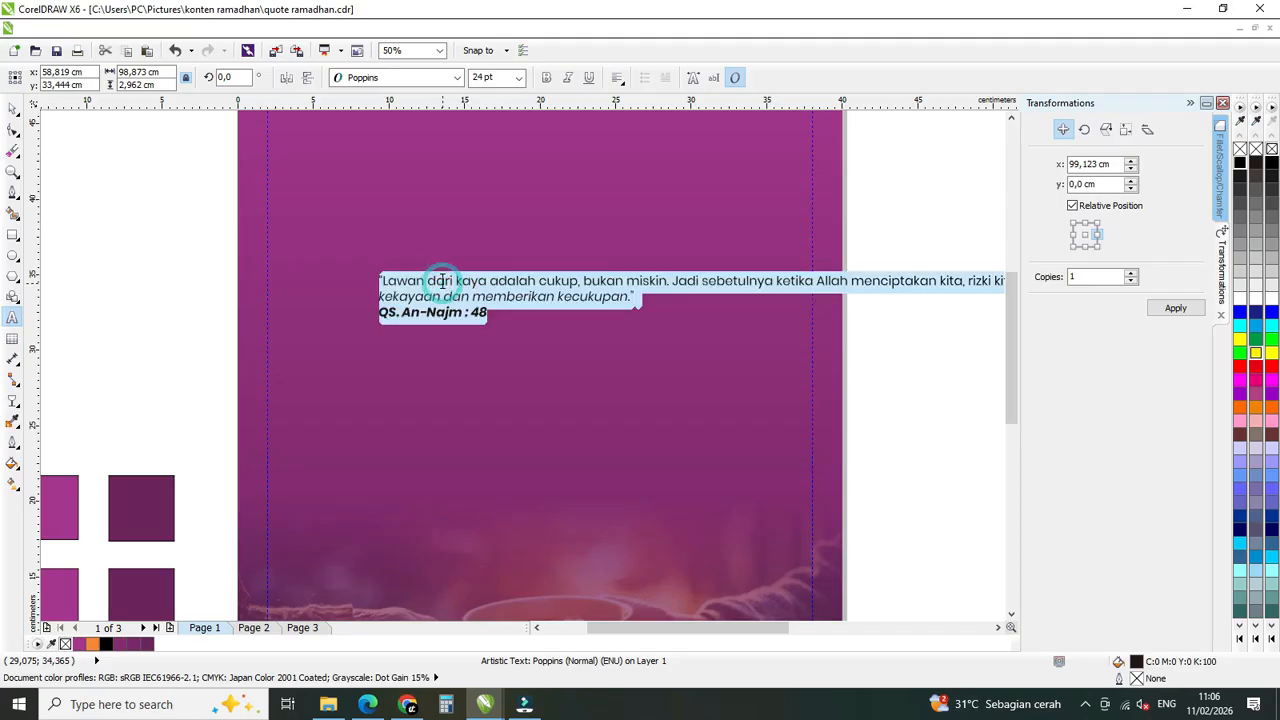
{"action": "left_click", "coordinate": [442, 282]}
{"action": "triple_click", "coordinate": [442, 282]}
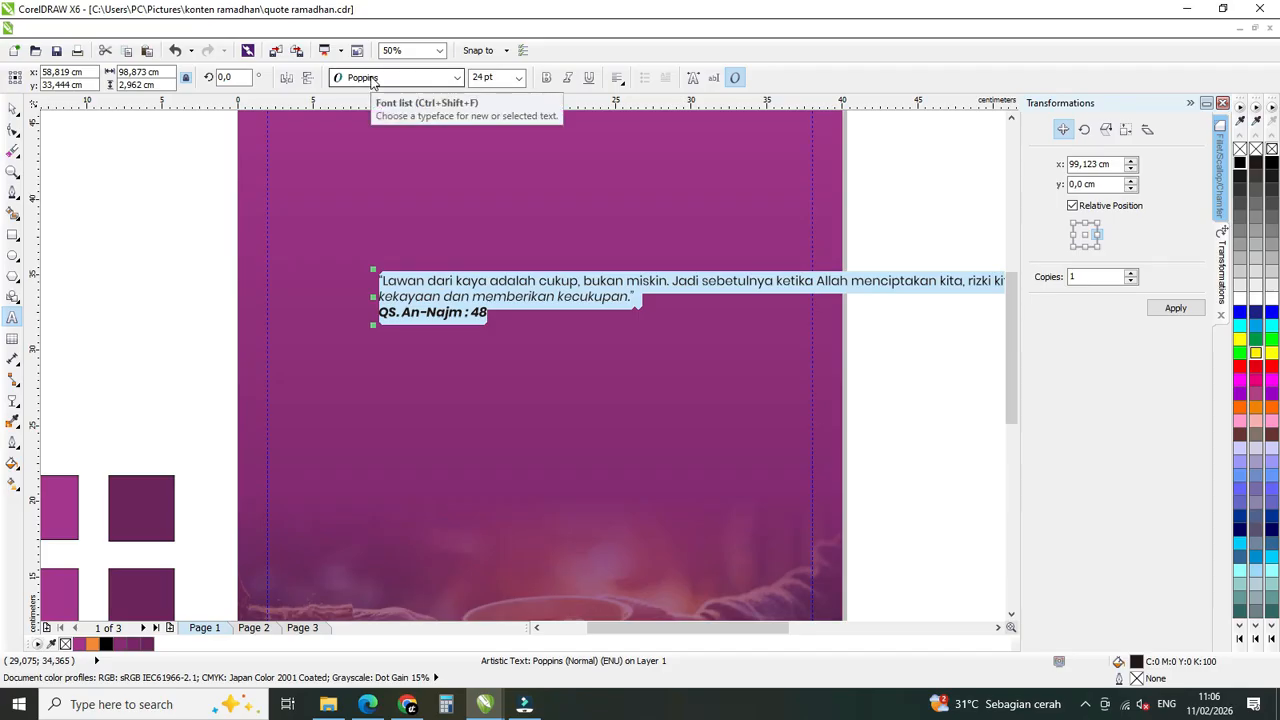
{"action": "left_click", "coordinate": [455, 280]}
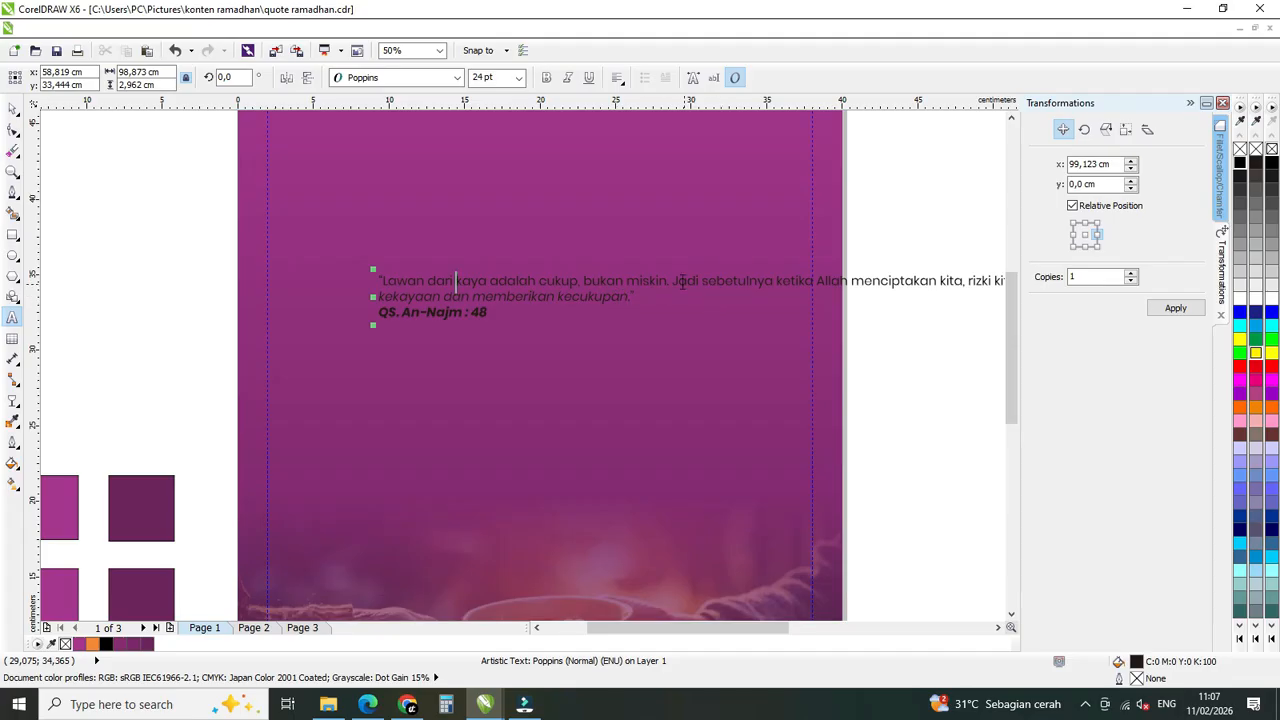
{"action": "left_click", "coordinate": [778, 283]}
{"action": "key", "text": "BackSpace"}
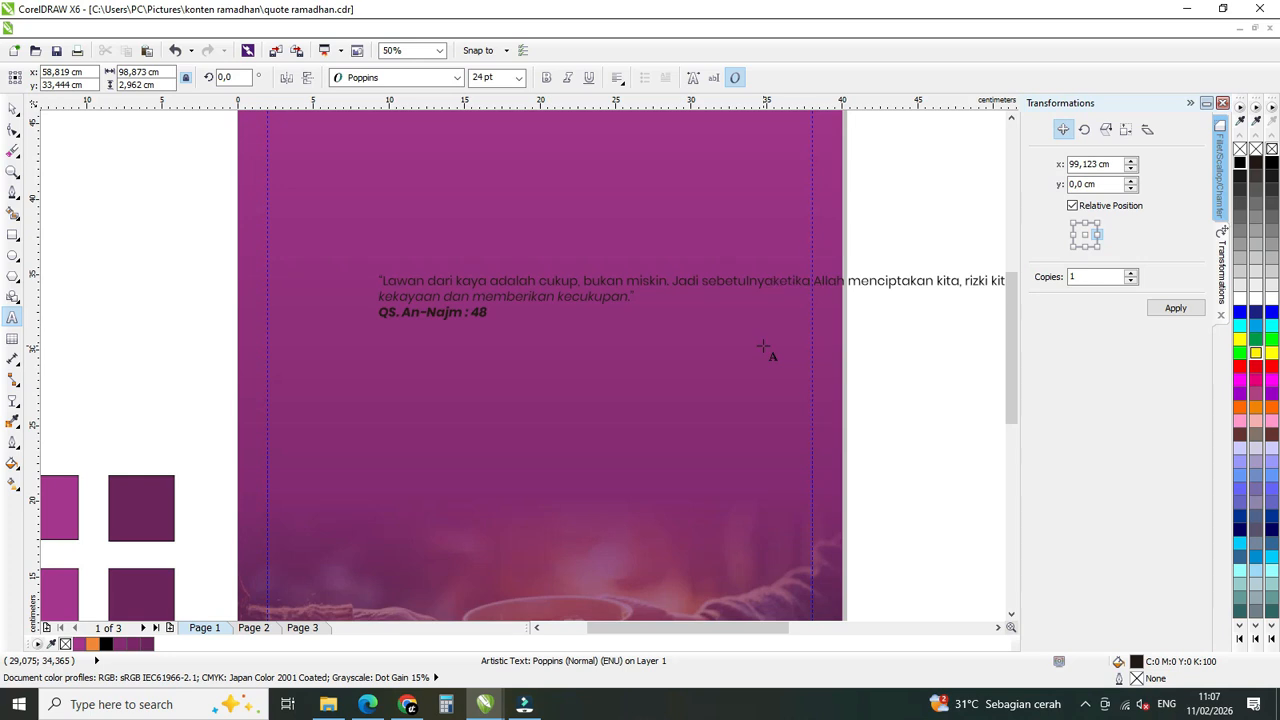
{"action": "key", "text": "Return"}
{"action": "left_click", "coordinate": [781, 296]}
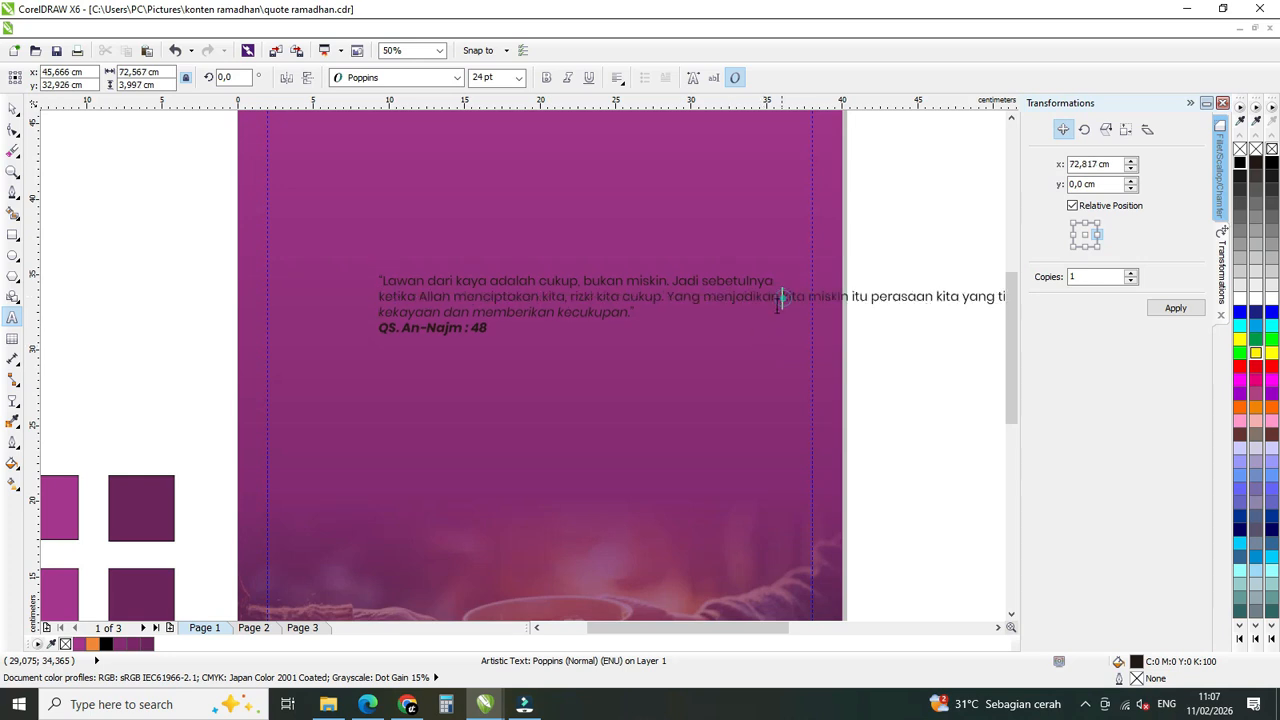
{"action": "key", "text": "Return"}
{"action": "left_click", "coordinate": [782, 313]}
{"action": "key", "text": "Return"}
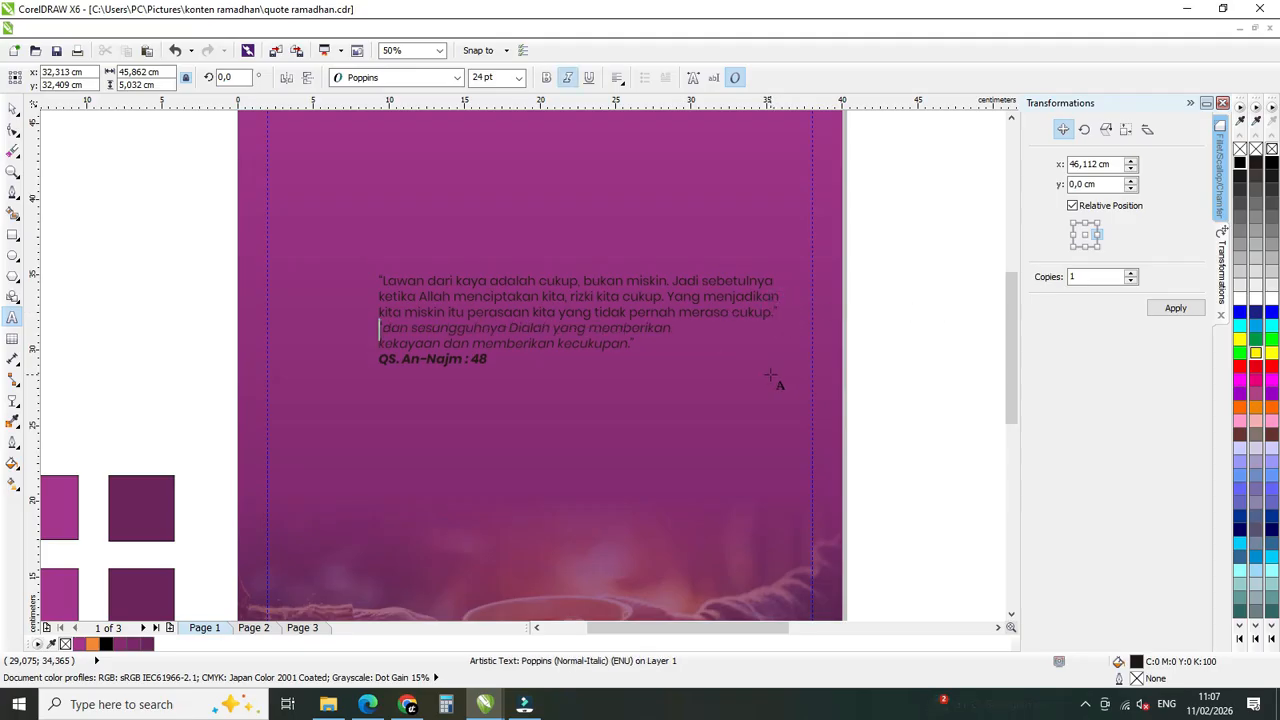
{"action": "key", "text": "Return"}
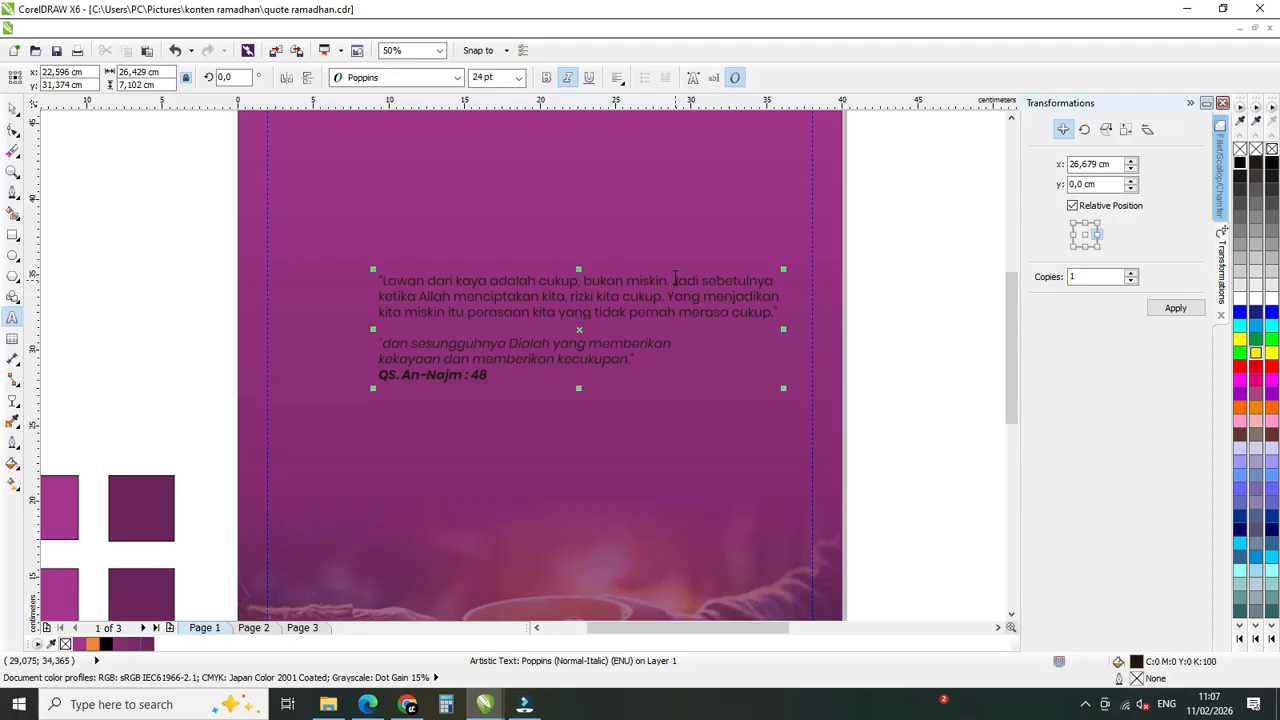
Start a new line after "bukan miskin." and rejoin "Jadi sebetulnya" with "ketika Allah menciptakan kita" on one line.
{"action": "left_click", "coordinate": [673, 281]}
{"action": "key", "text": "Return"}
{"action": "left_click", "coordinate": [380, 313]}
{"action": "key", "text": "BackSpace"}
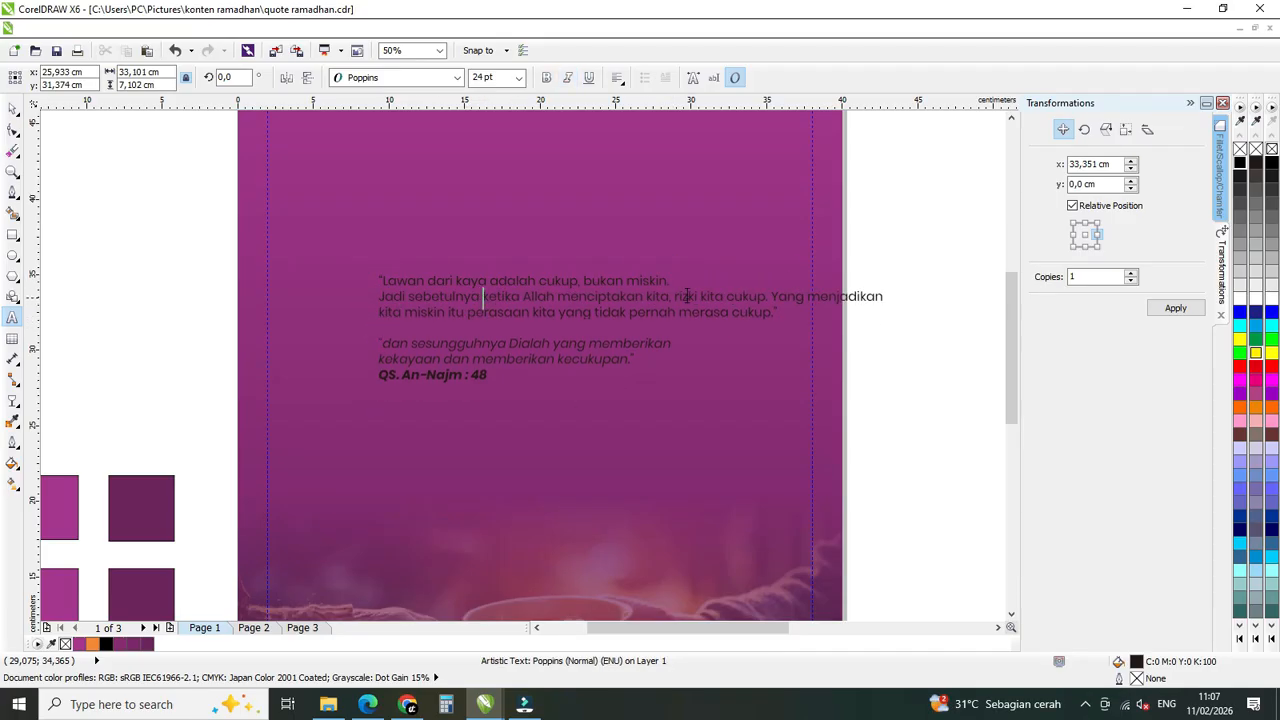
Break the quote after "menciptakan kita," and after "miskin itu", rejoining "Yang menjadikan" with "kita miskin itu" on one line.
{"action": "left_click", "coordinate": [675, 296]}
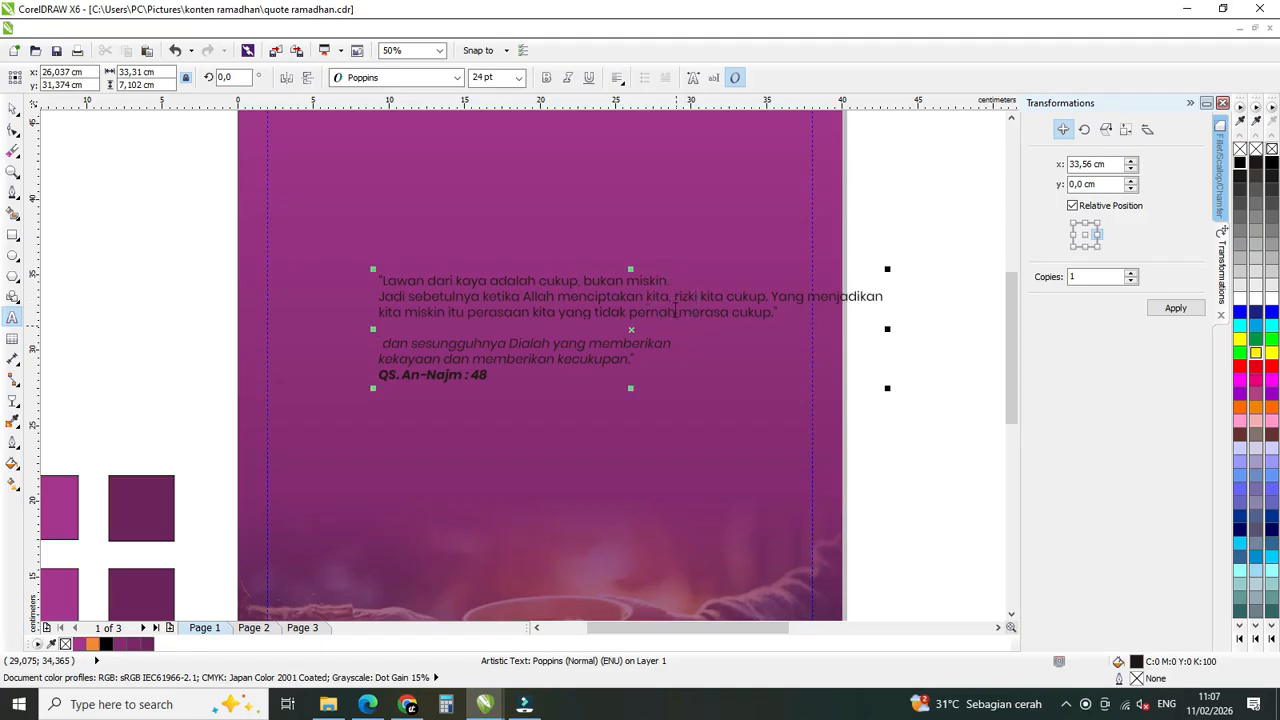
{"action": "left_click", "coordinate": [675, 294]}
{"action": "key", "text": "Return"}
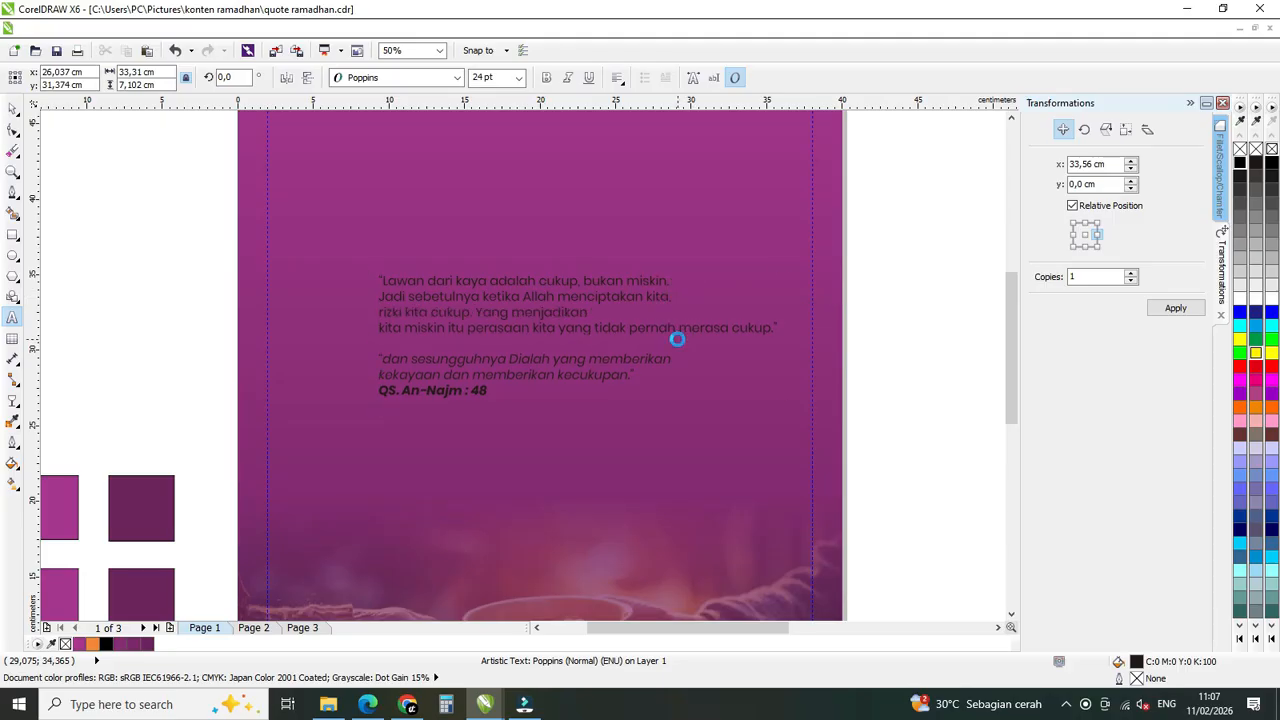
{"action": "left_click", "coordinate": [379, 327]}
{"action": "key", "text": "BackSpace"}
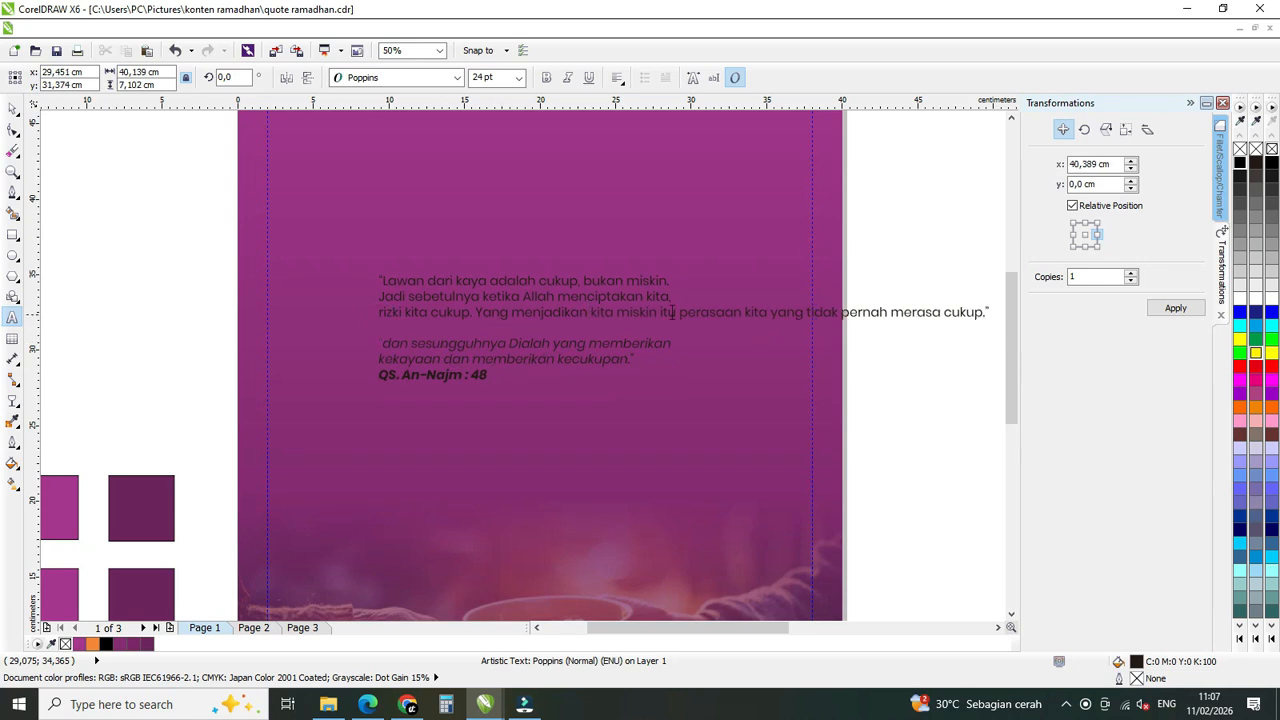
{"action": "left_click", "coordinate": [680, 311]}
{"action": "key", "text": "Return"}
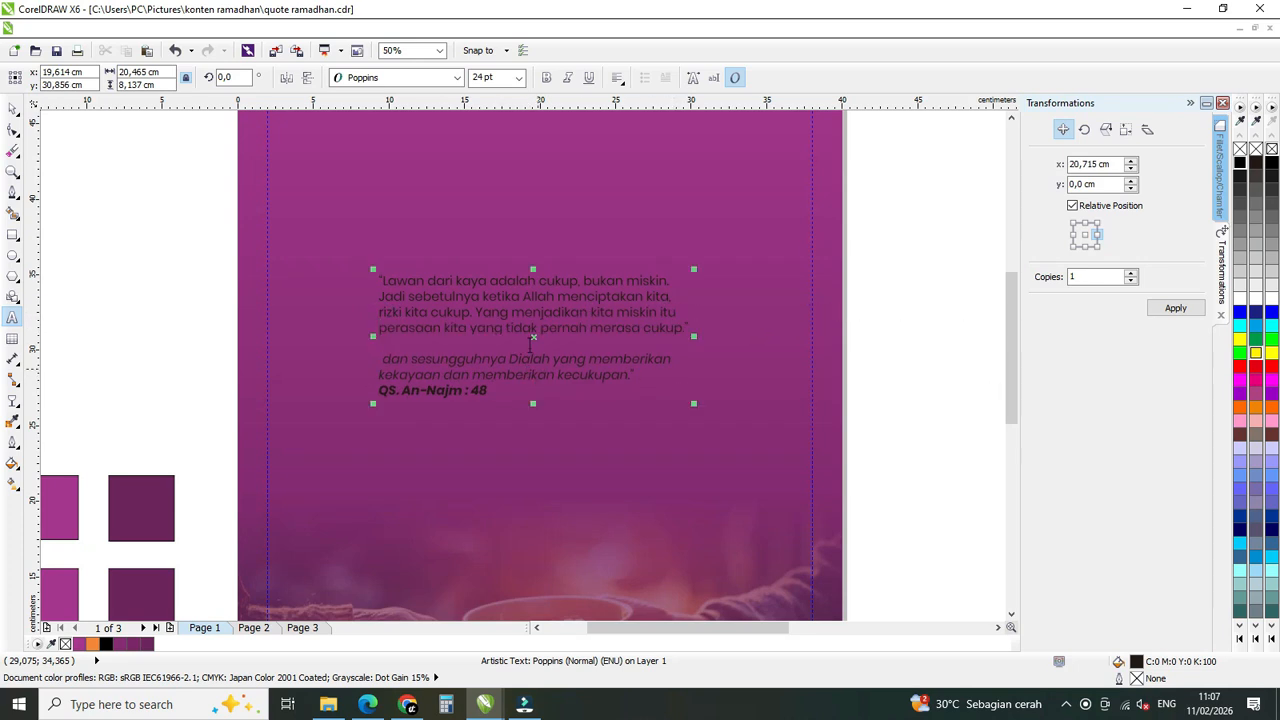
Center-align the whole quote text object and deselect it.
{"action": "left_click", "coordinate": [13, 108]}
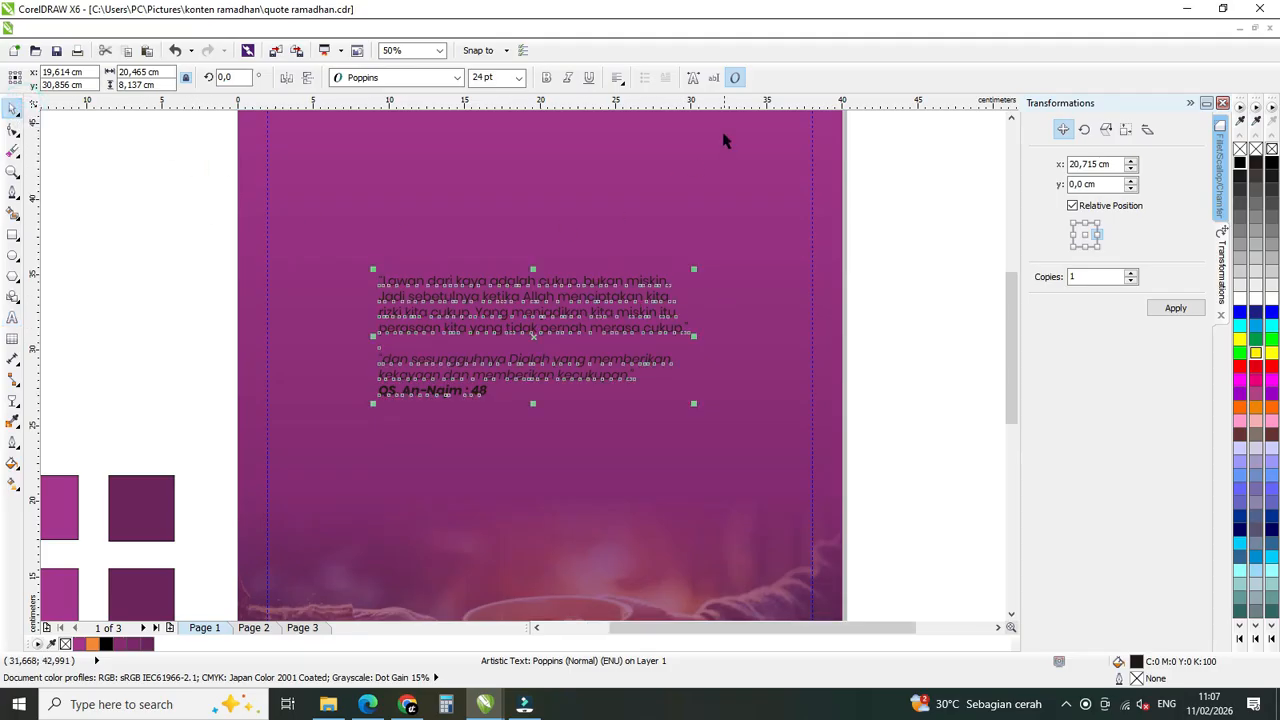
{"action": "left_click", "coordinate": [616, 79]}
{"action": "left_click", "coordinate": [620, 134]}
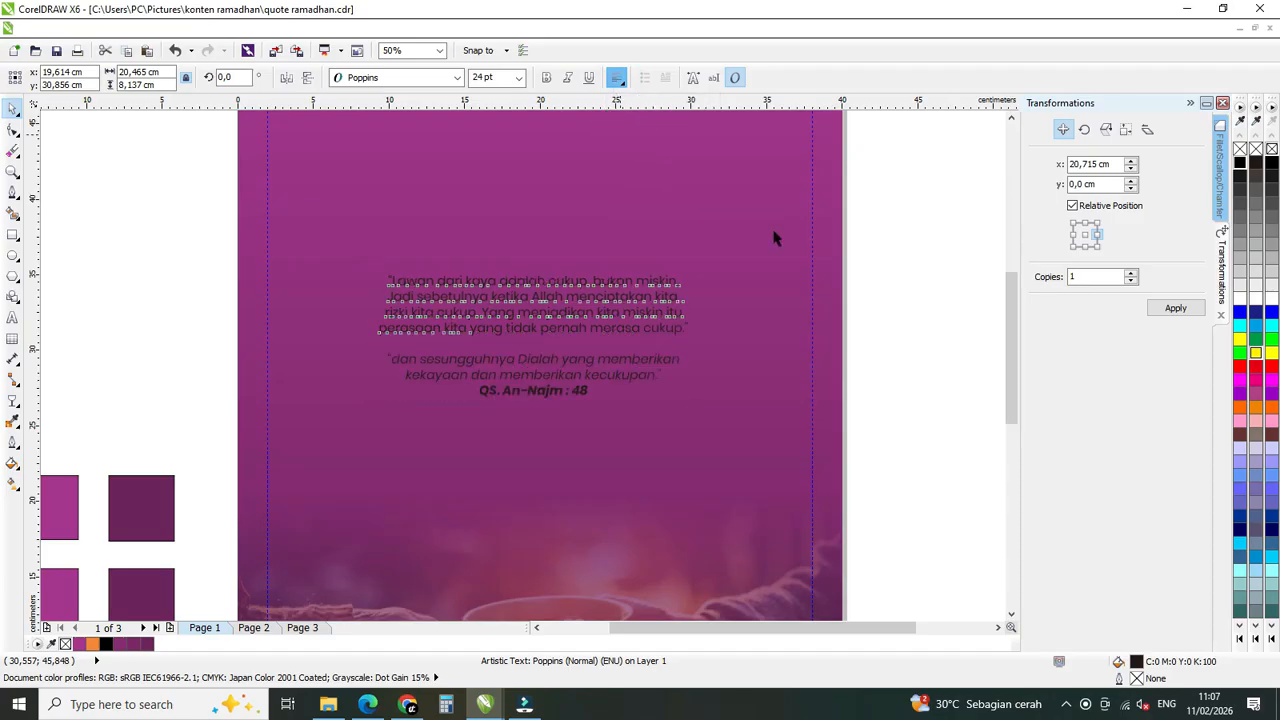
{"action": "left_click", "coordinate": [894, 282]}
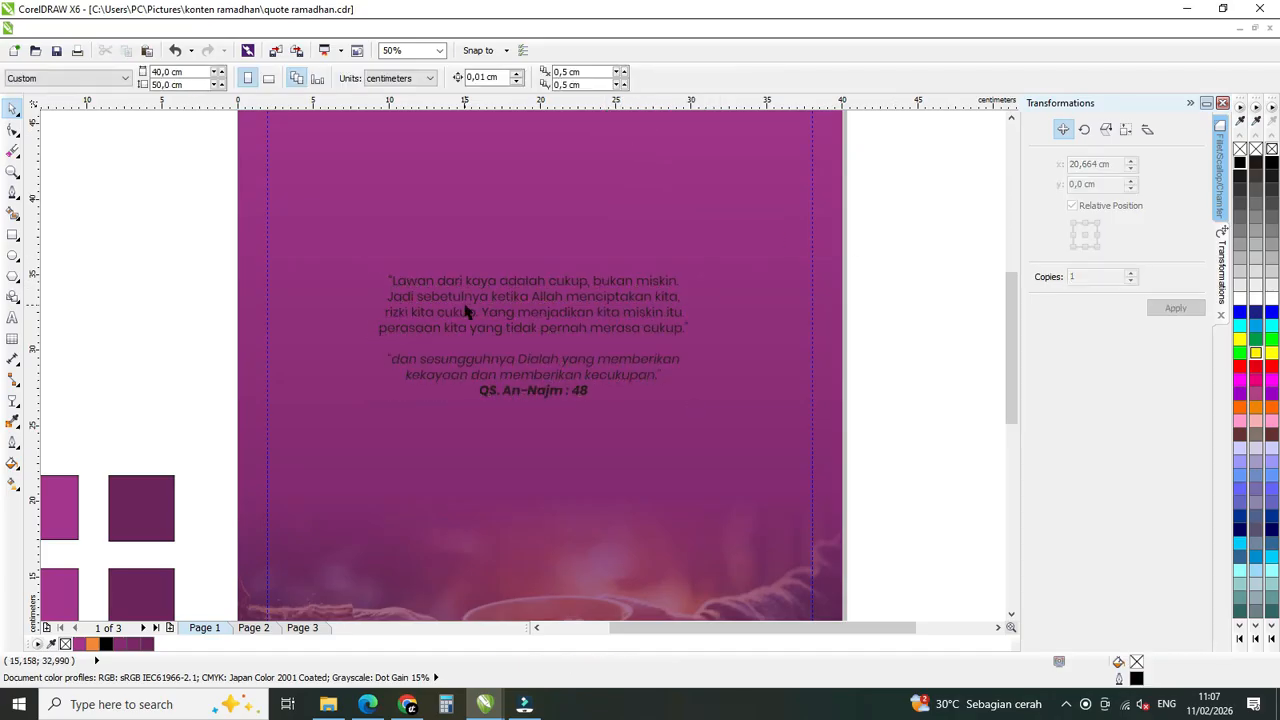
Draw a rectangle about 22.6 × 10.1 cm around the quote text and fill it with white.
{"action": "scroll", "coordinate": [465, 312], "scroll_direction": "down", "scroll_amount": 1}
{"action": "scroll", "coordinate": [465, 312], "scroll_direction": "up", "scroll_amount": 1}
{"action": "left_click", "coordinate": [13, 234]}
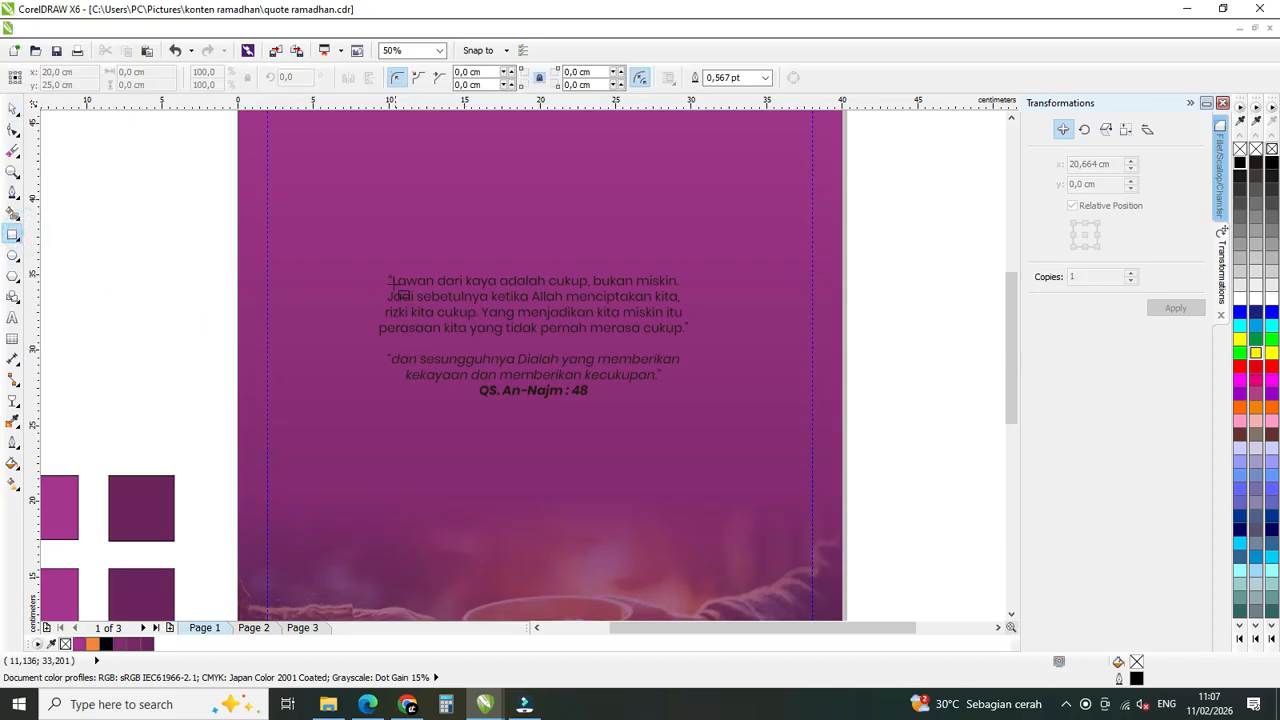
{"action": "left_click_drag", "start_coordinate": [368, 262], "coordinate": [712, 414]}
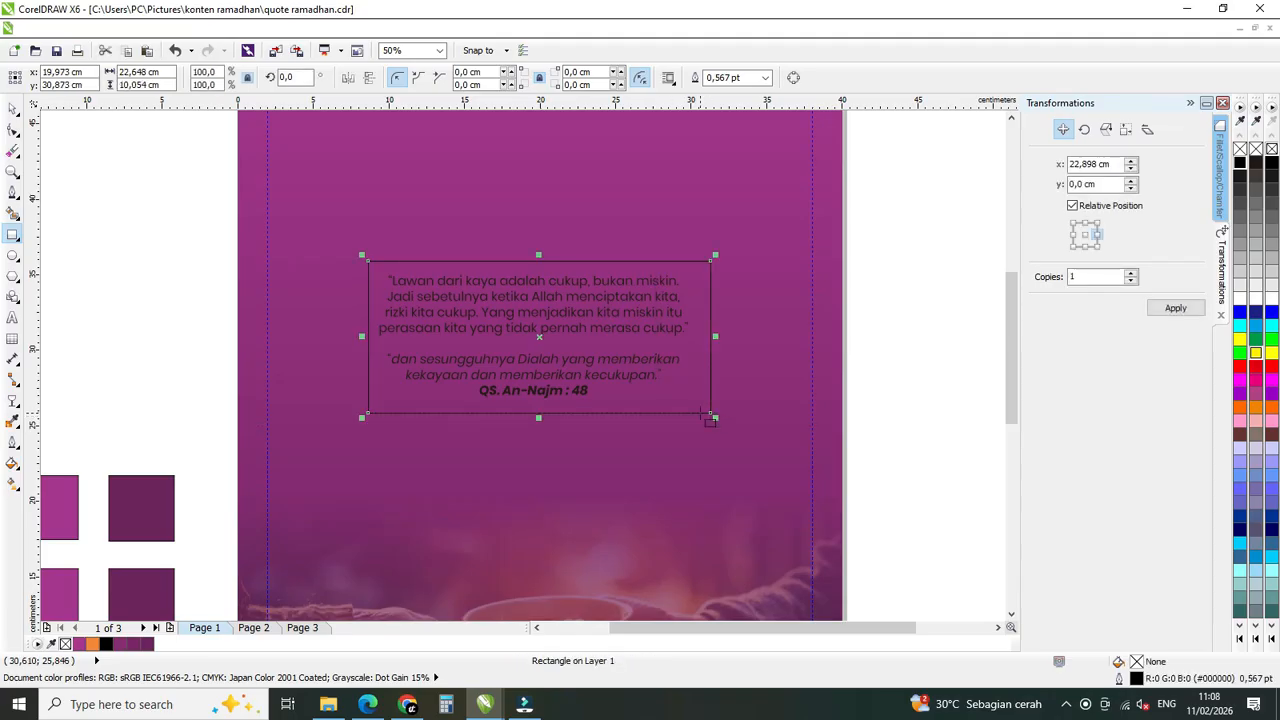
{"action": "left_click", "coordinate": [1239, 300]}
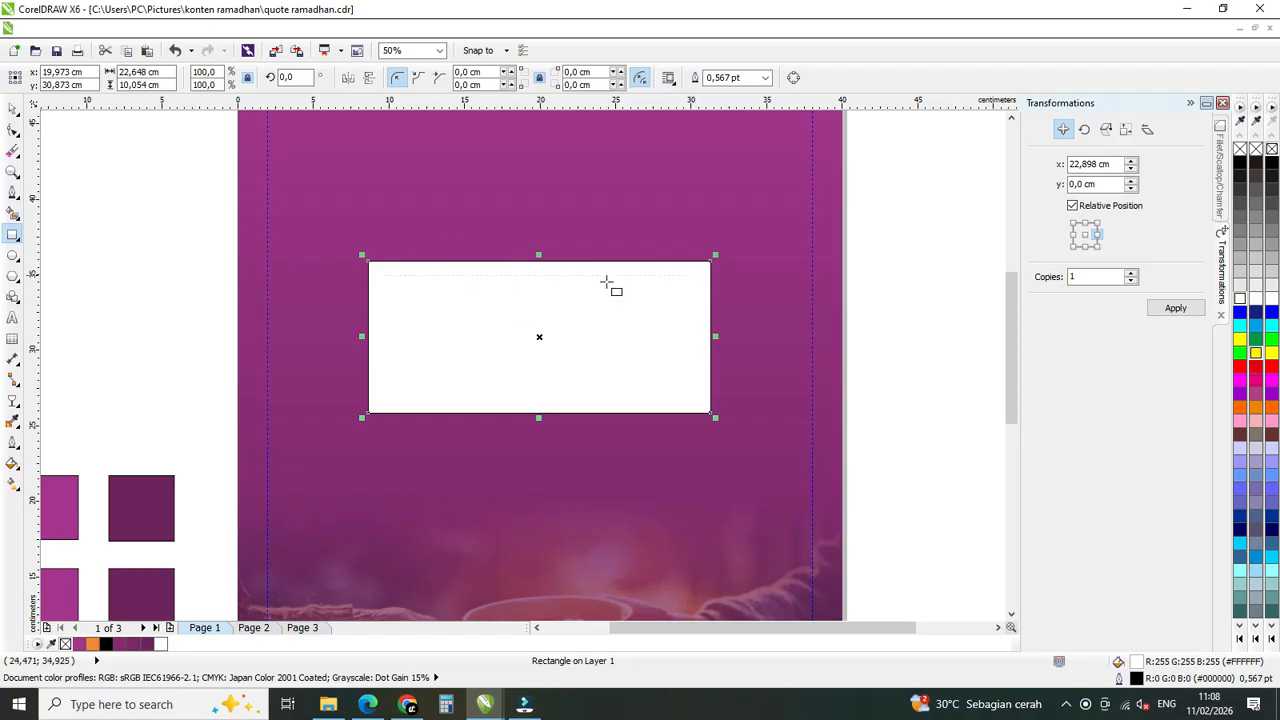
Move the white rectangle back one level behind the quote text and set its outline to None.
{"action": "right_click", "coordinate": [632, 309]}
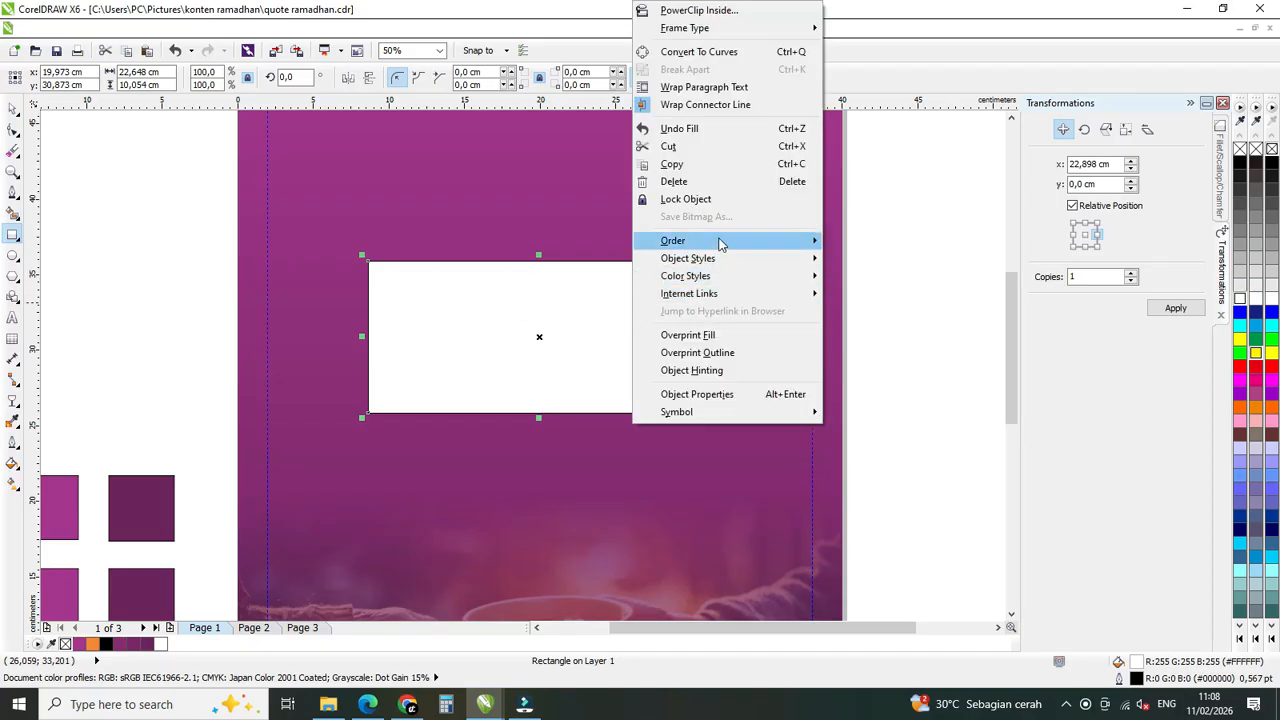
{"action": "mouse_move", "coordinate": [771, 249]}
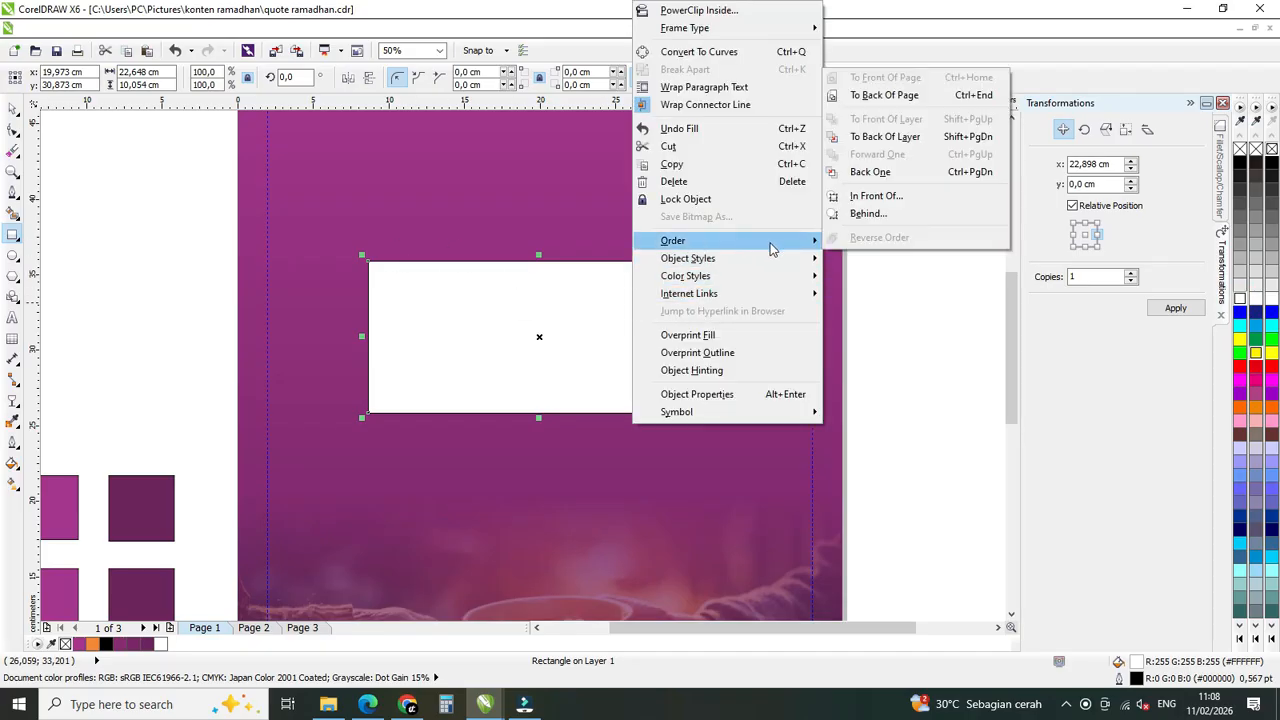
{"action": "left_click", "coordinate": [870, 172]}
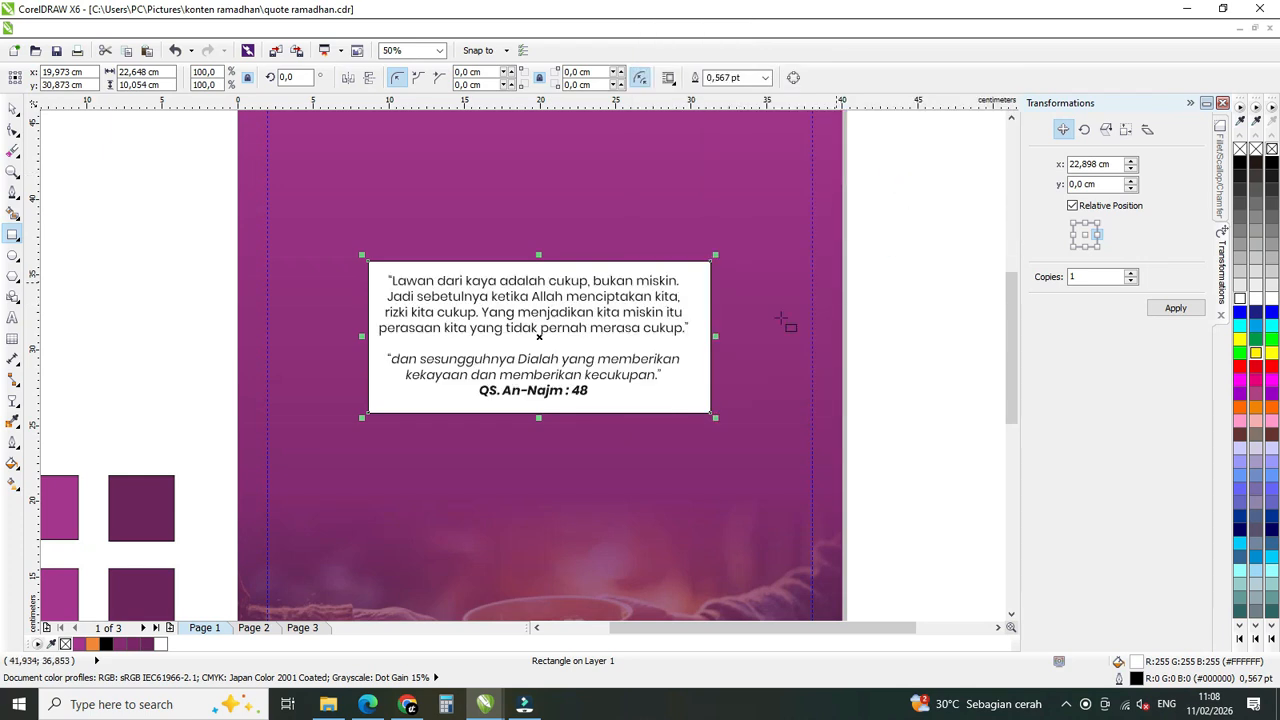
{"action": "left_click", "coordinate": [765, 77]}
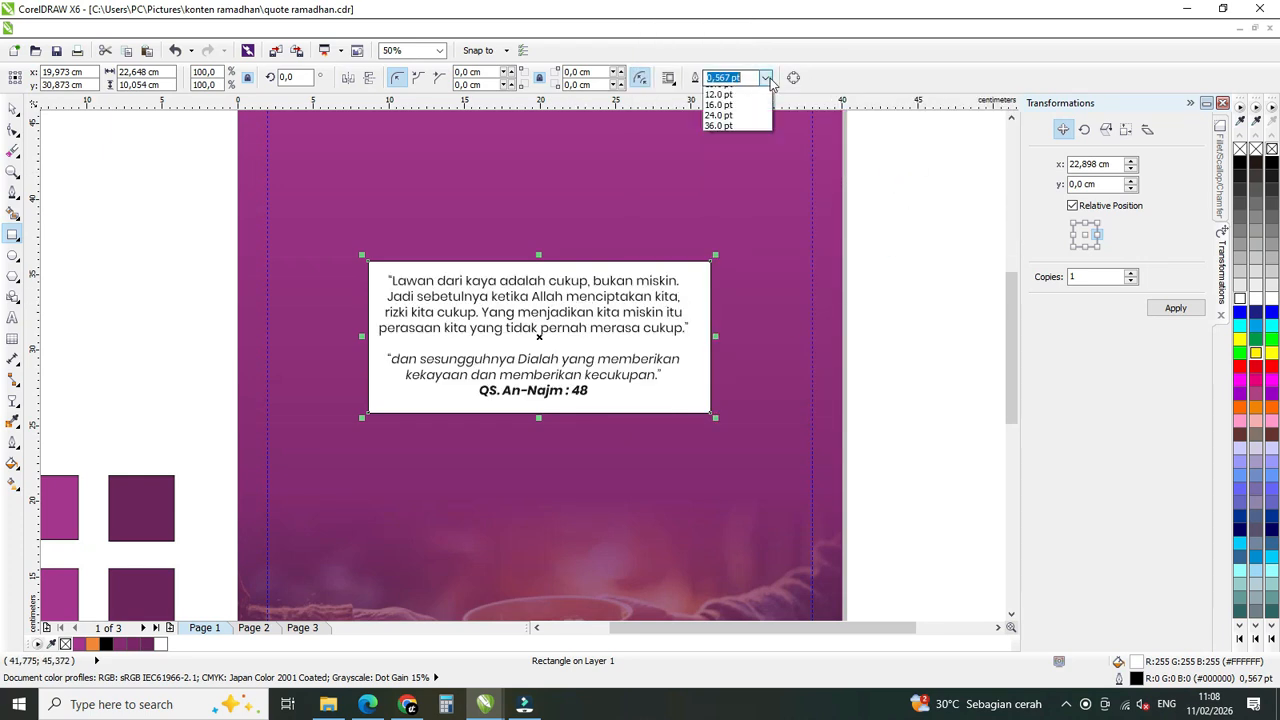
{"action": "left_click", "coordinate": [757, 92]}
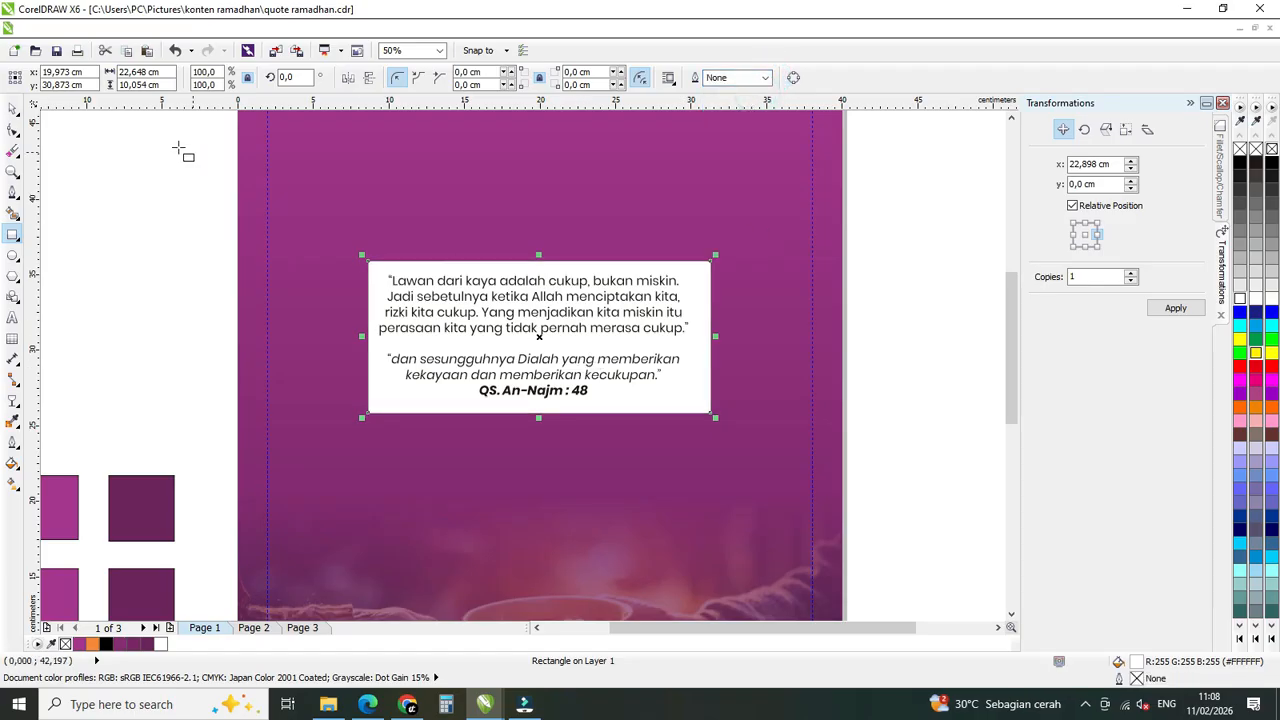
Round all four corners of the white rectangle to a 1.5 cm radius.
{"action": "left_click", "coordinate": [12, 107]}
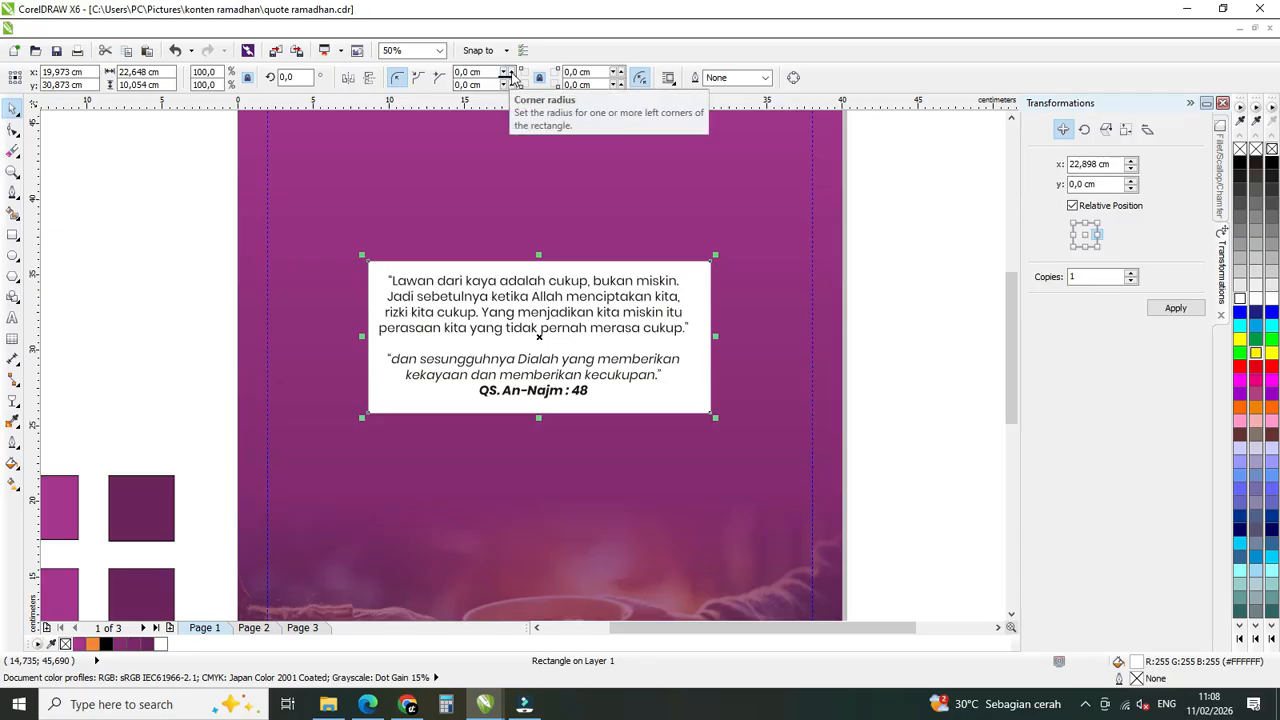
{"action": "left_click", "coordinate": [510, 73]}
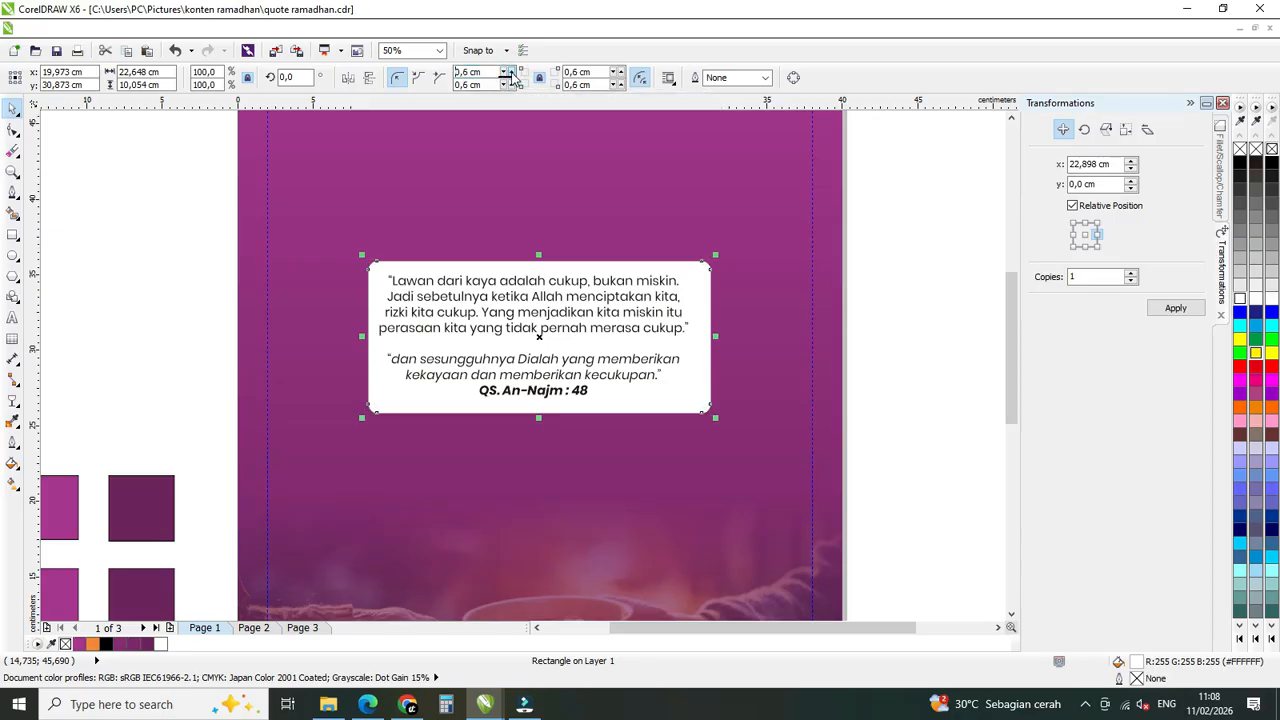
{"action": "left_click", "coordinate": [510, 73]}
{"action": "left_click", "coordinate": [510, 73]}
{"action": "left_click", "coordinate": [509, 72]}
{"action": "left_click", "coordinate": [510, 73]}
{"action": "left_click", "coordinate": [510, 73]}
{"action": "left_click", "coordinate": [510, 73]}
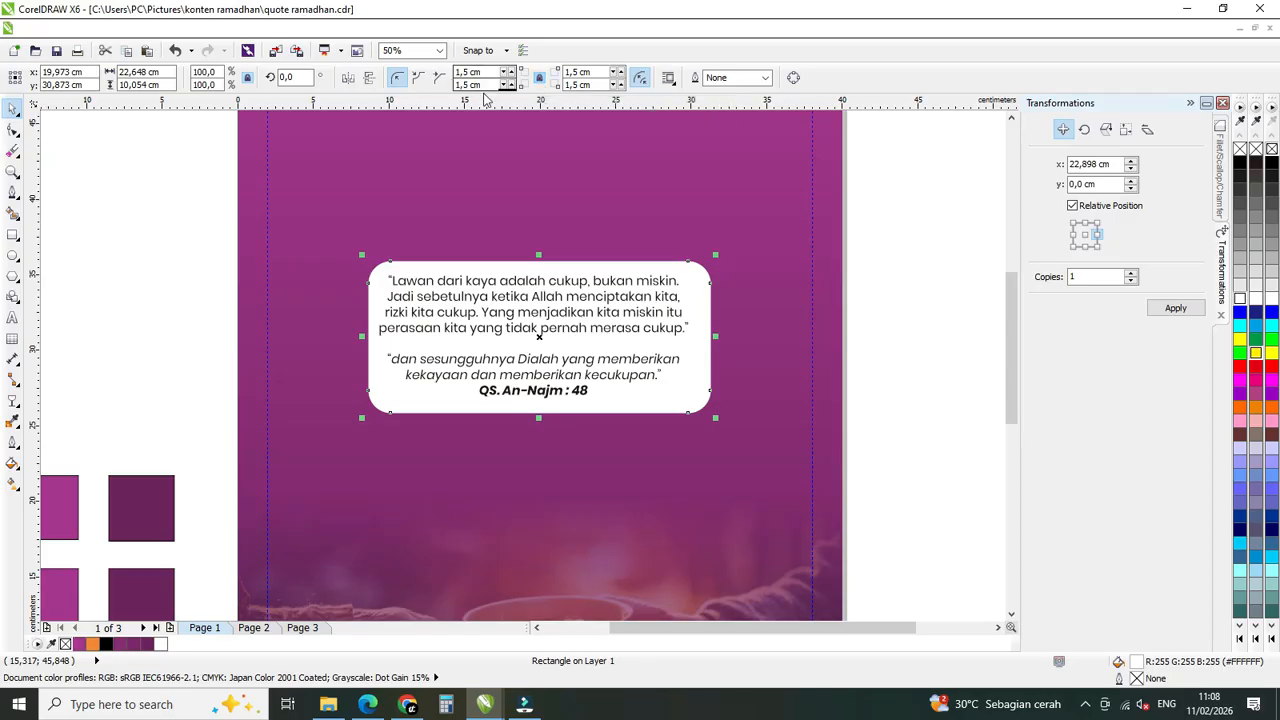
Apply a Uniform transparency of 25 to the white rounded rectangle.
{"action": "left_click", "coordinate": [12, 400]}
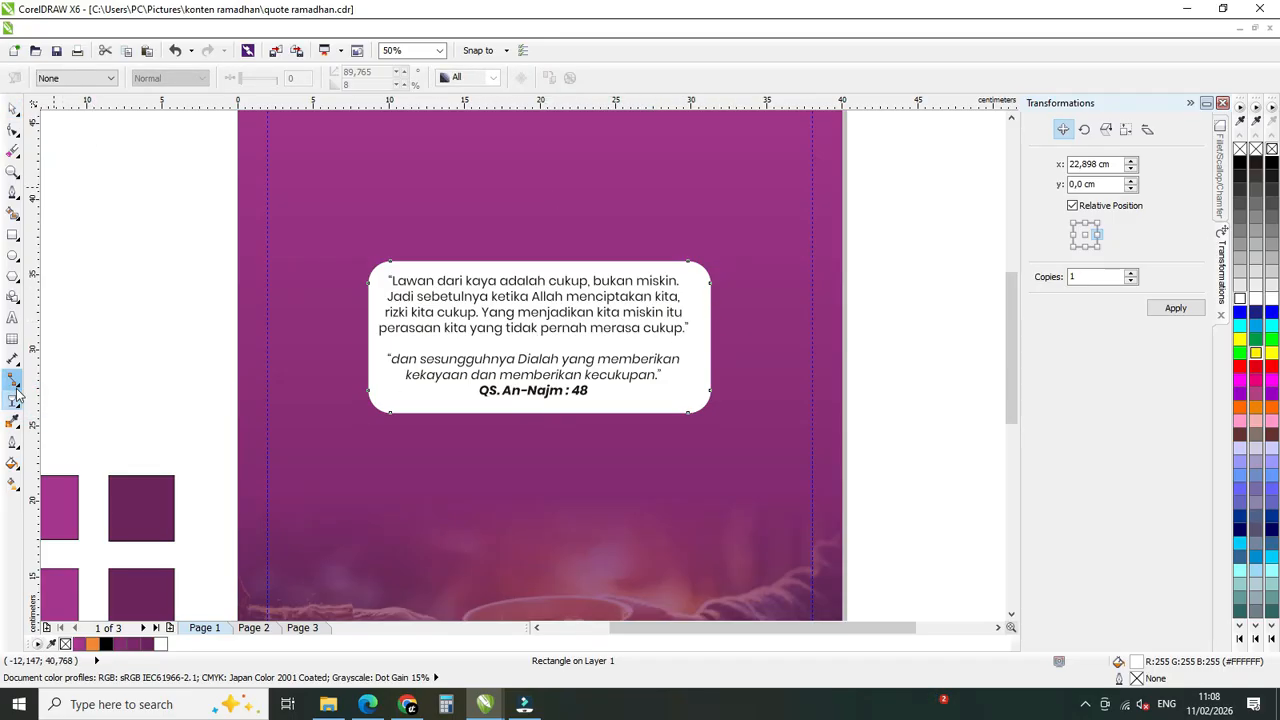
{"action": "left_click", "coordinate": [90, 79]}
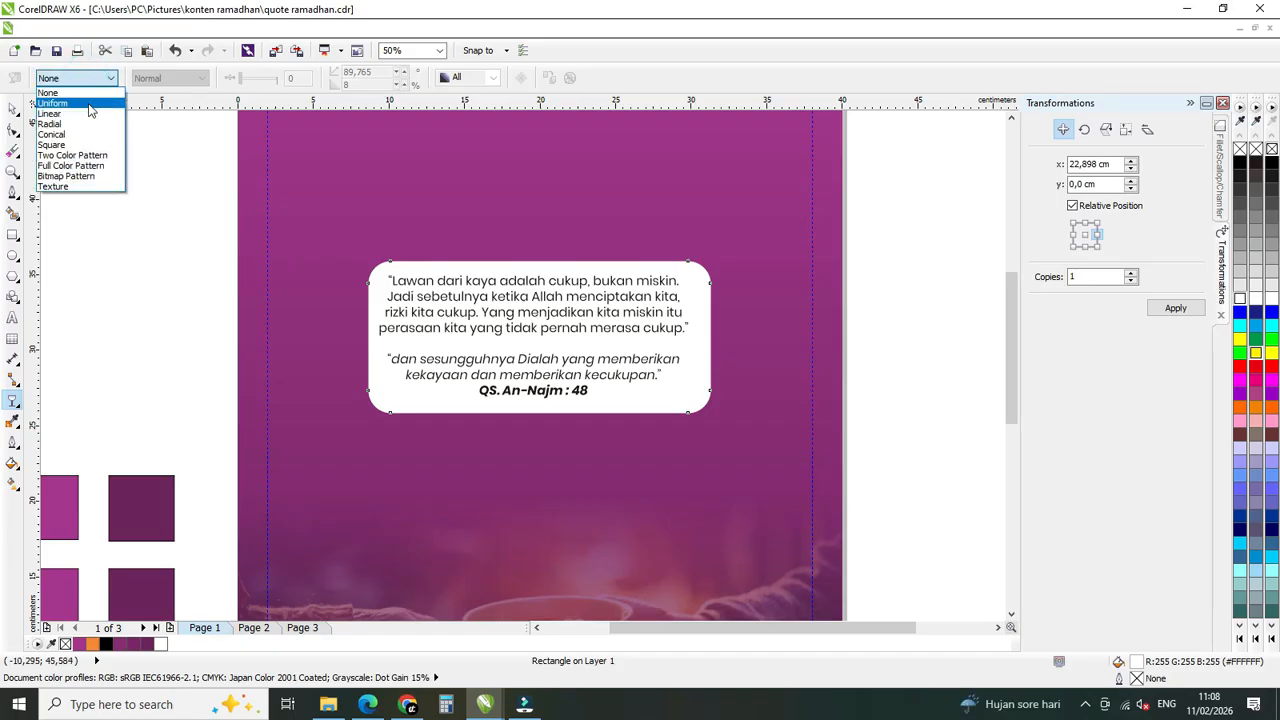
{"action": "left_click", "coordinate": [87, 104]}
{"action": "double_click", "coordinate": [298, 79]}
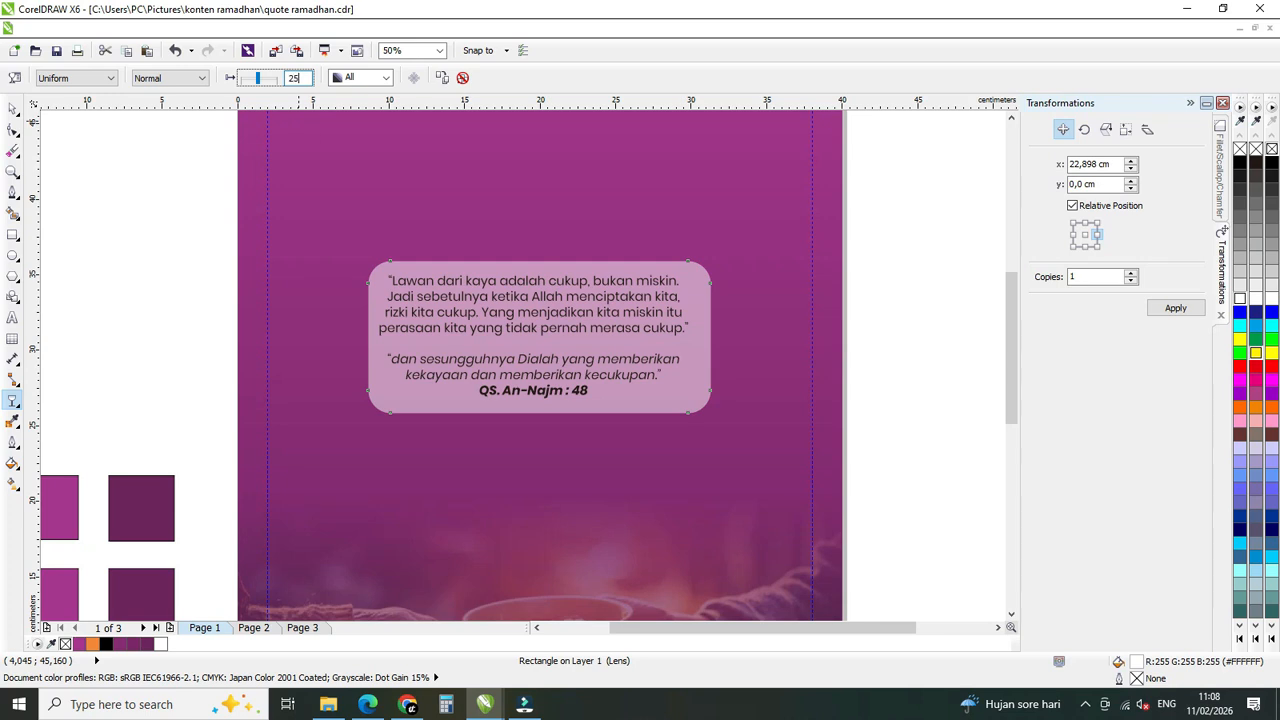
{"action": "type", "text": "25"}
{"action": "key", "text": "Return"}
{"action": "left_click", "coordinate": [10, 108]}
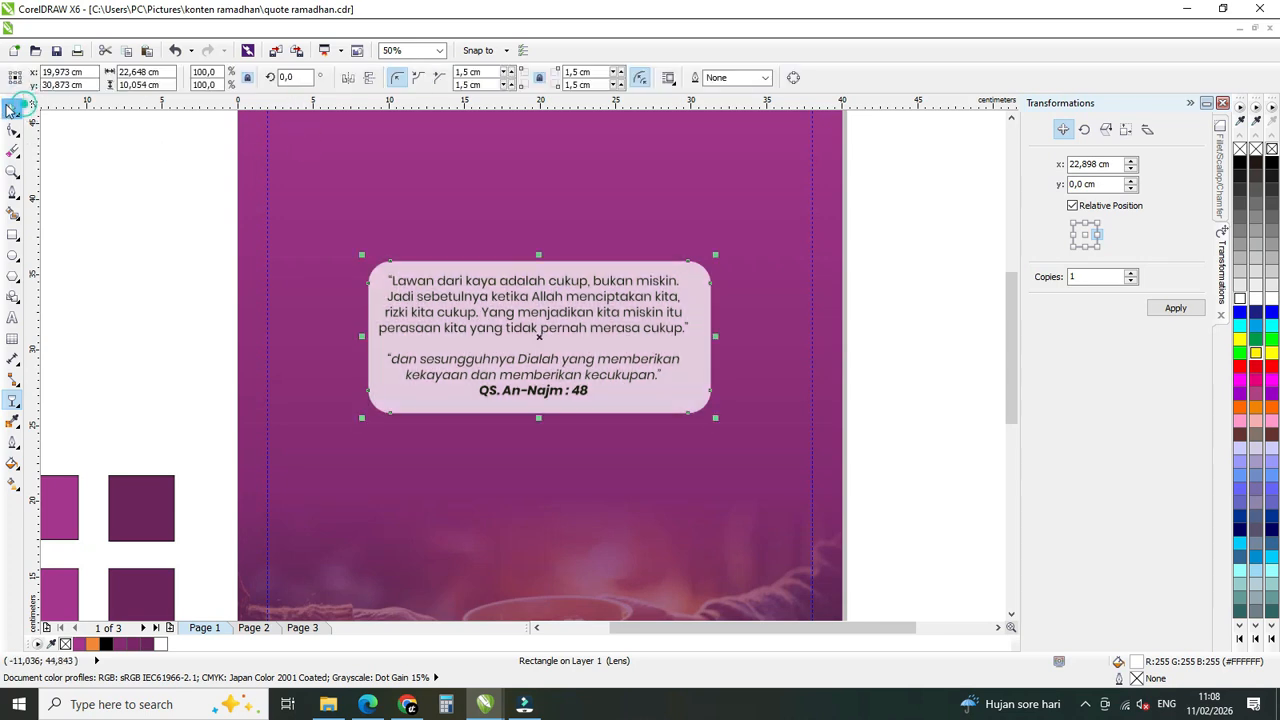
Reduce the white rounded rectangle's uniform transparency to 10.
{"action": "left_click", "coordinate": [530, 286]}
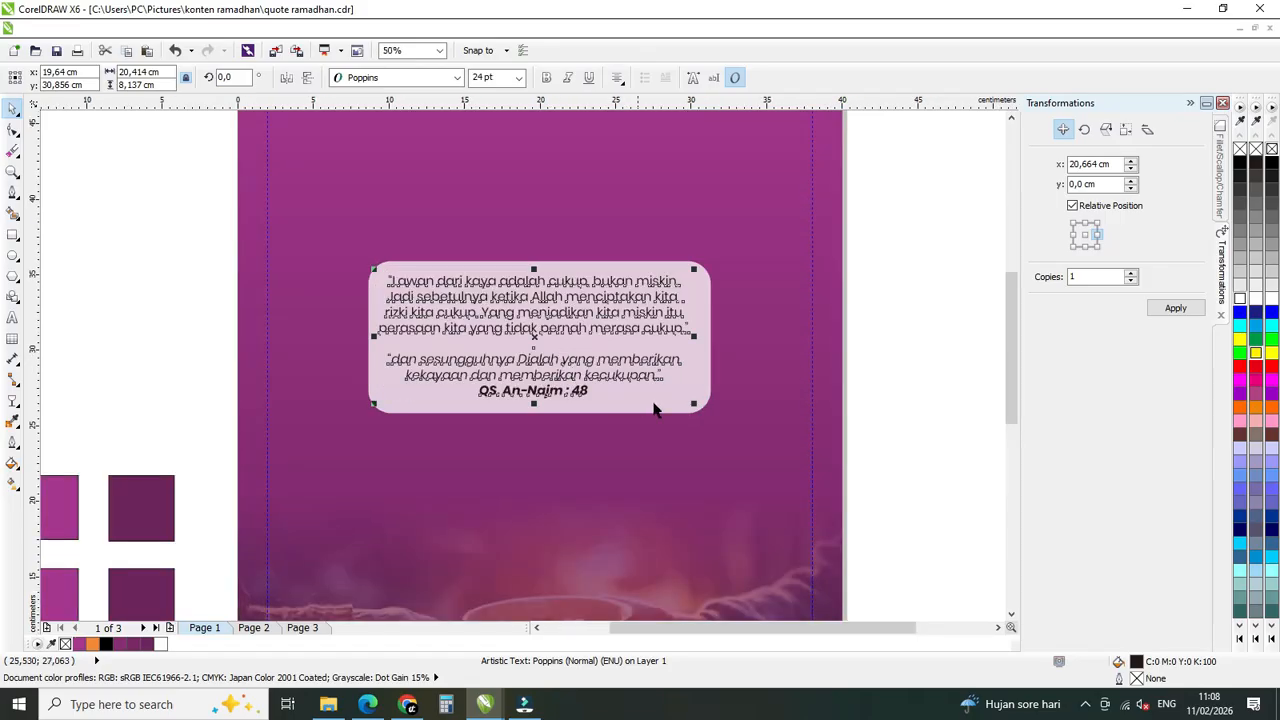
{"action": "left_click", "coordinate": [664, 406]}
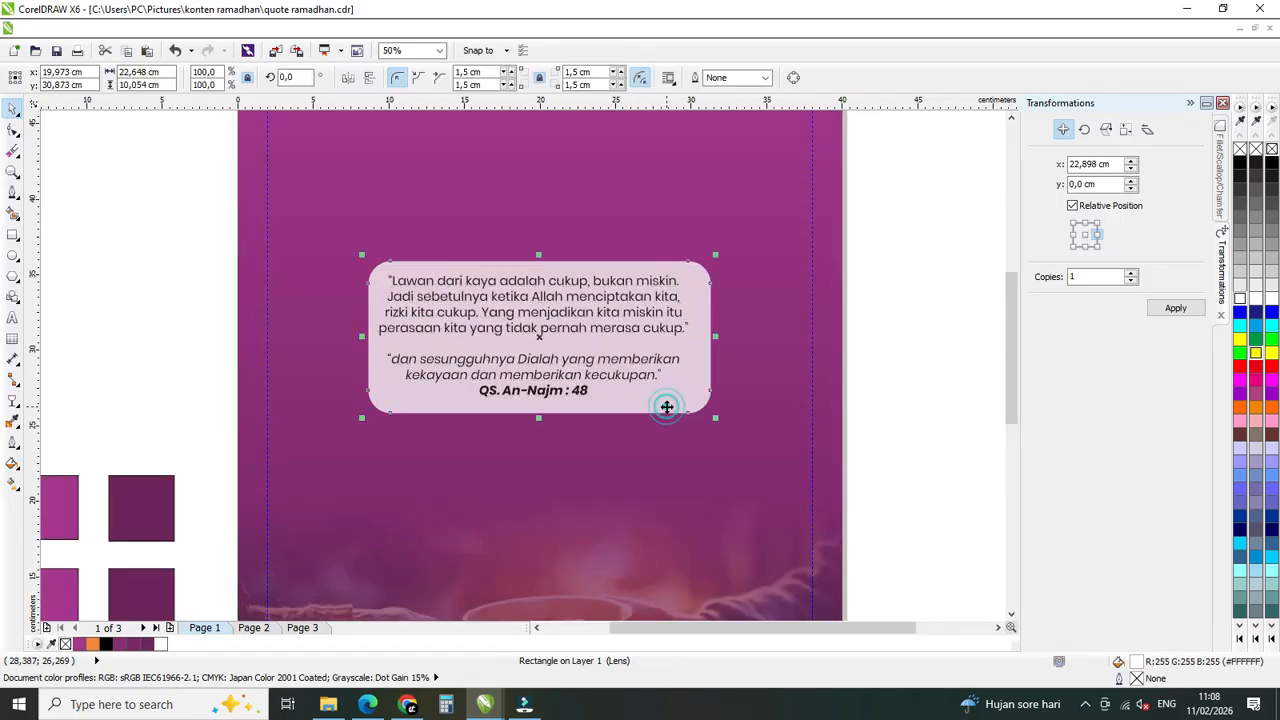
{"action": "left_click", "coordinate": [12, 400]}
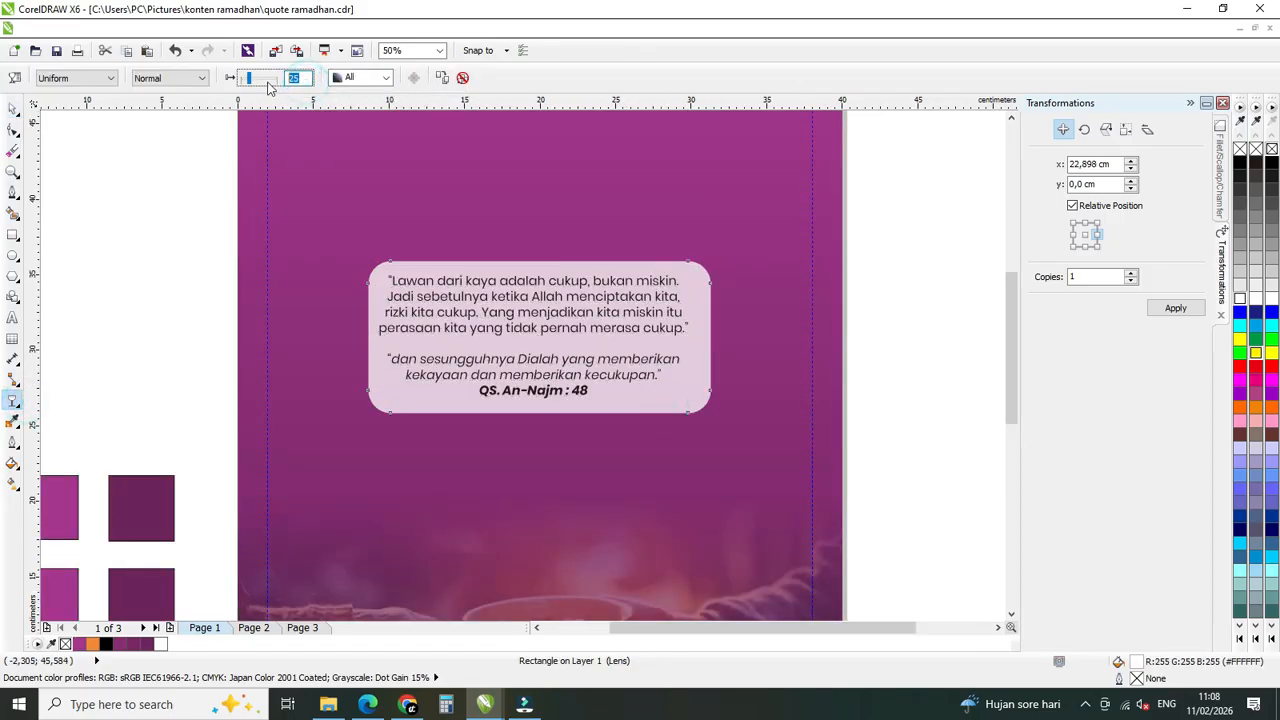
{"action": "key", "text": "Return"}
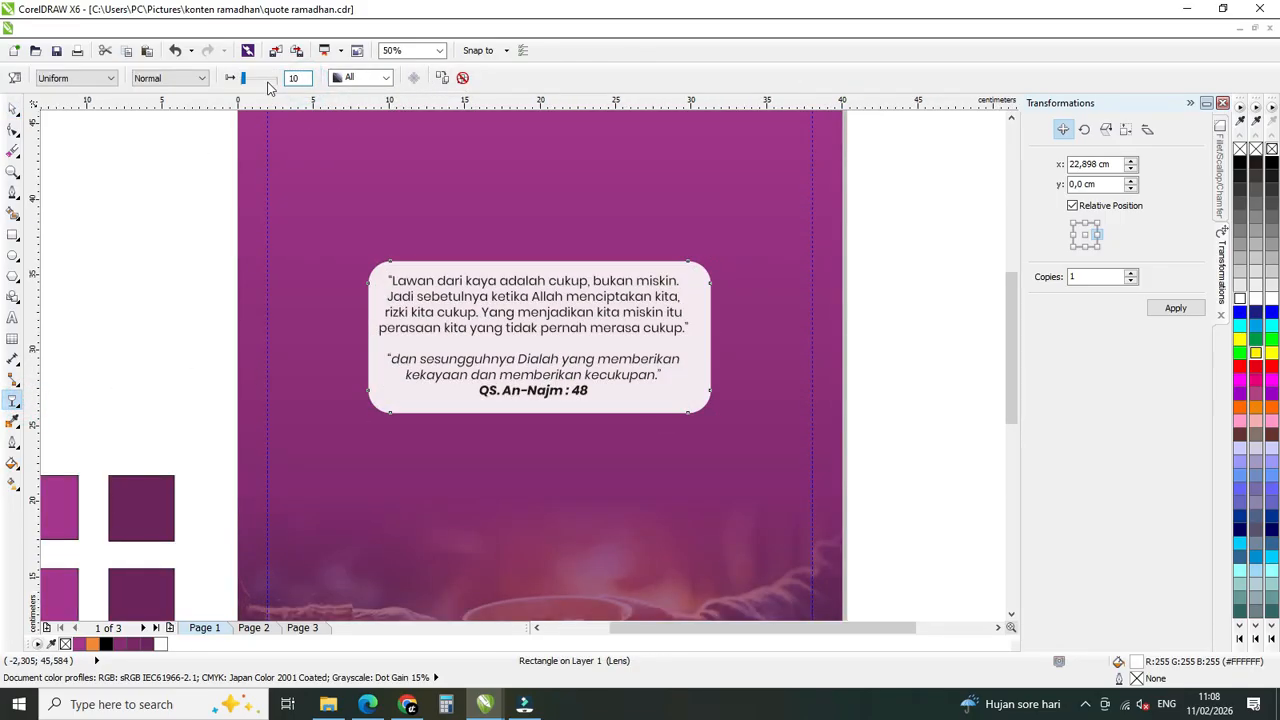
{"action": "left_click", "coordinate": [14, 108]}
{"action": "scroll", "coordinate": [568, 330], "scroll_direction": "down", "scroll_amount": 2}
{"action": "left_click", "coordinate": [797, 337]}
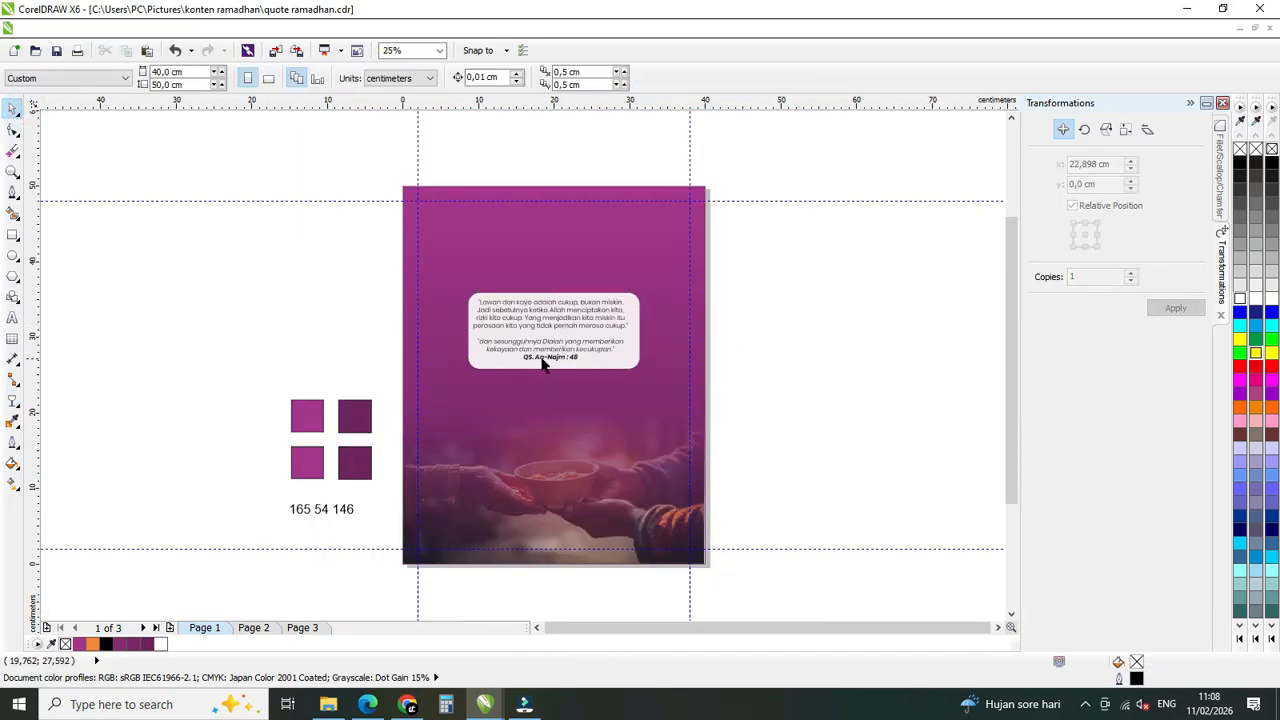
Center the white box horizontally on the quote text and extend its lower edge so it is about 11.9 cm tall.
{"action": "scroll", "coordinate": [543, 363], "scroll_direction": "up", "scroll_amount": 2}
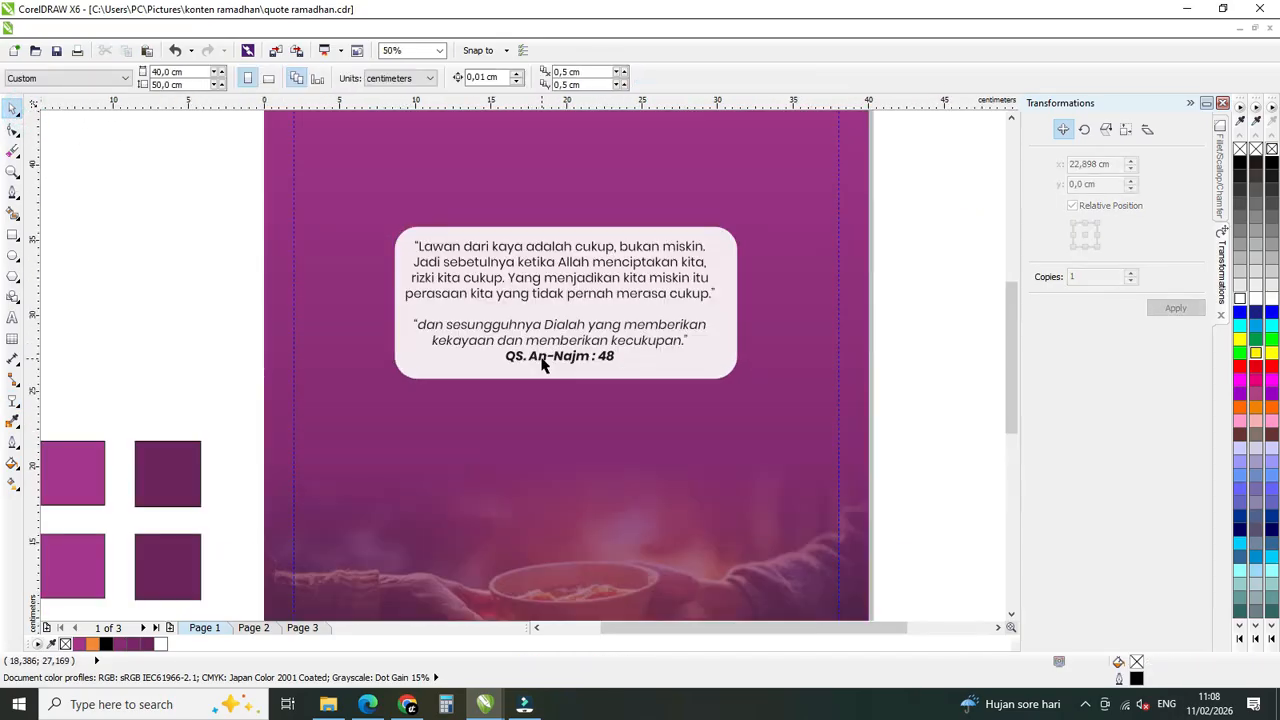
{"action": "left_click", "coordinate": [669, 368]}
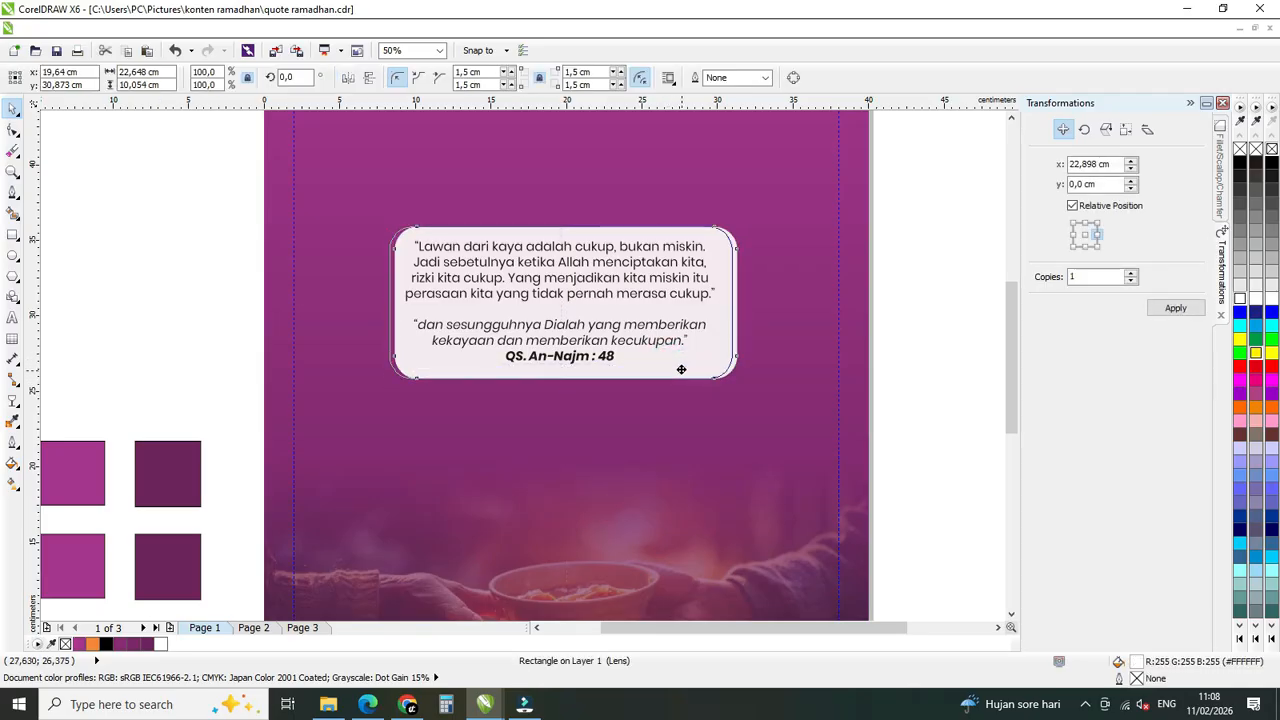
{"action": "scroll", "coordinate": [566, 393], "scroll_direction": "down", "scroll_amount": 2}
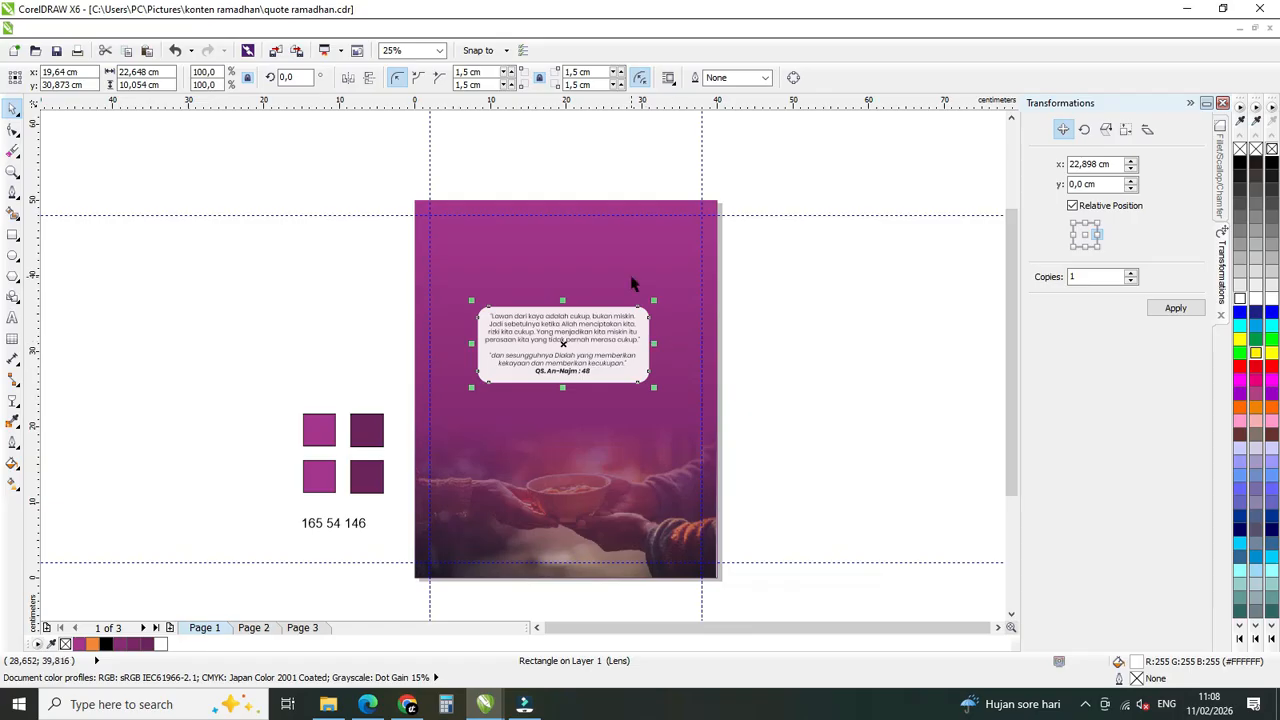
{"action": "scroll", "coordinate": [574, 347], "scroll_direction": "up", "scroll_amount": 2}
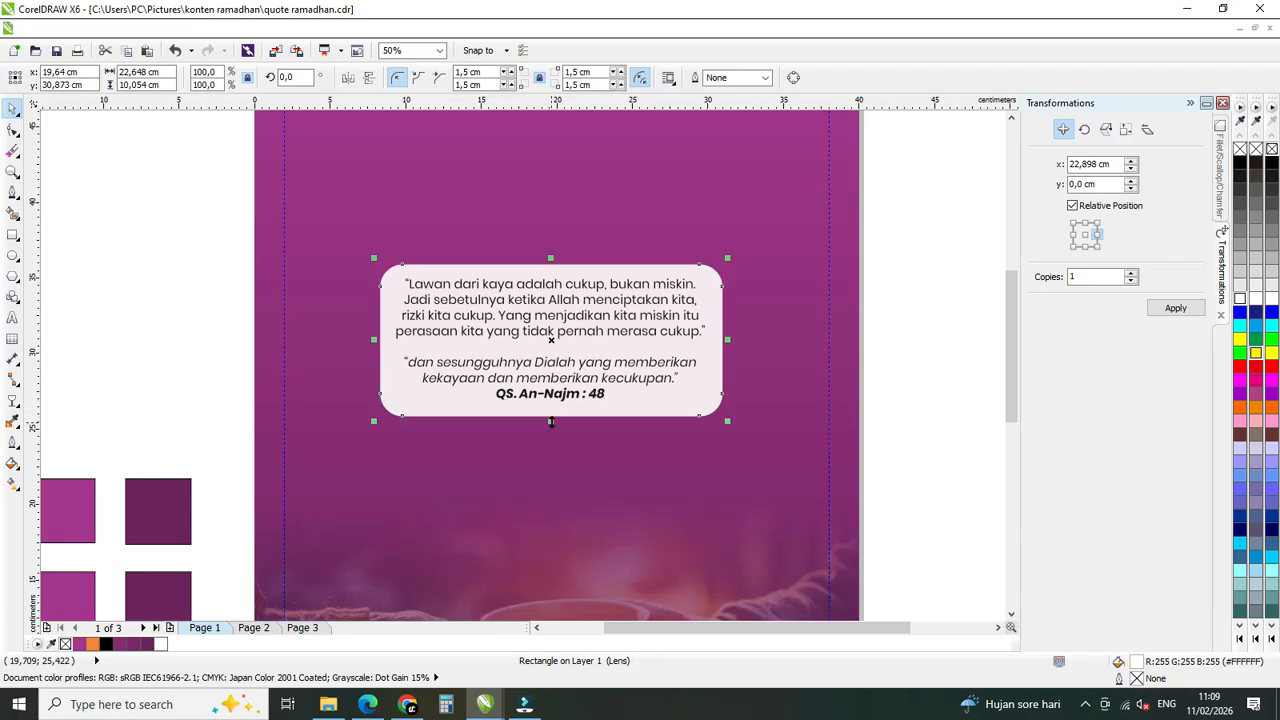
{"action": "left_click_drag", "start_coordinate": [551, 421], "coordinate": [551, 450]}
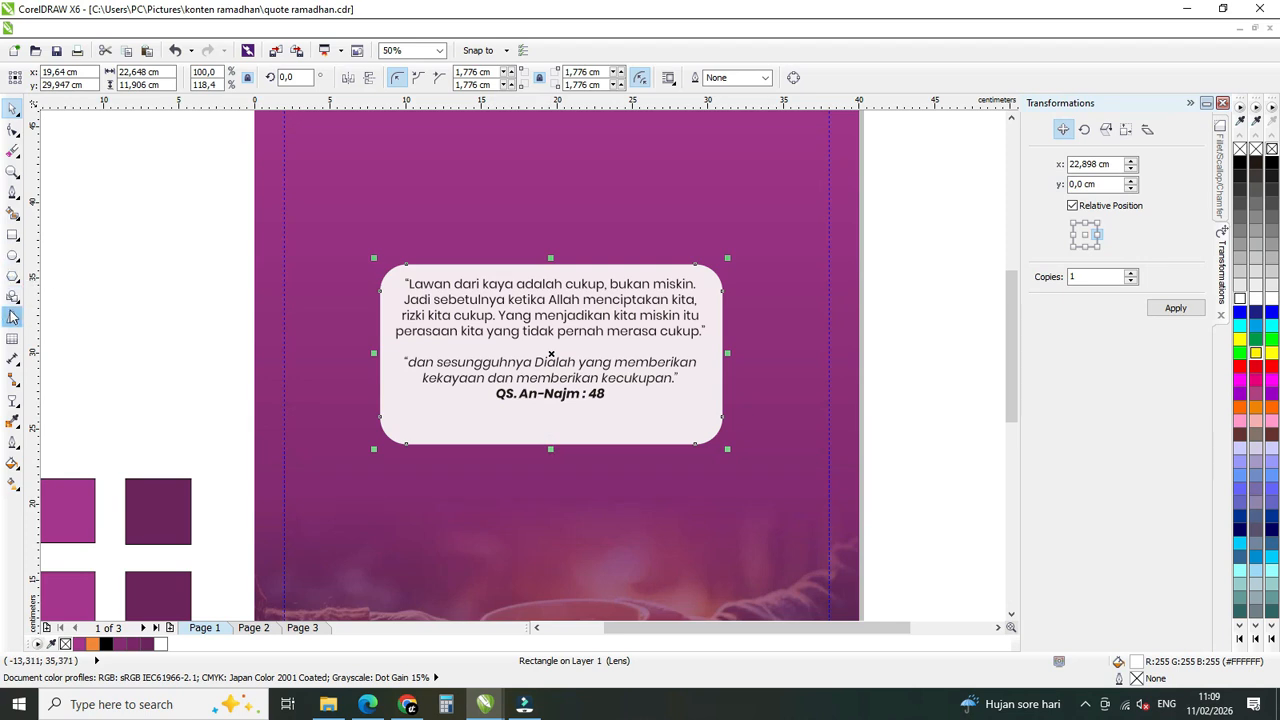
Duplicate the quote text just below the original and replace the copy's wording with "Ustadz Adi Hidayat".
{"action": "left_click", "coordinate": [573, 285]}
{"action": "left_click_drag", "start_coordinate": [575, 288], "coordinate": [599, 420]}
{"action": "right_click", "coordinate": [599, 420]}
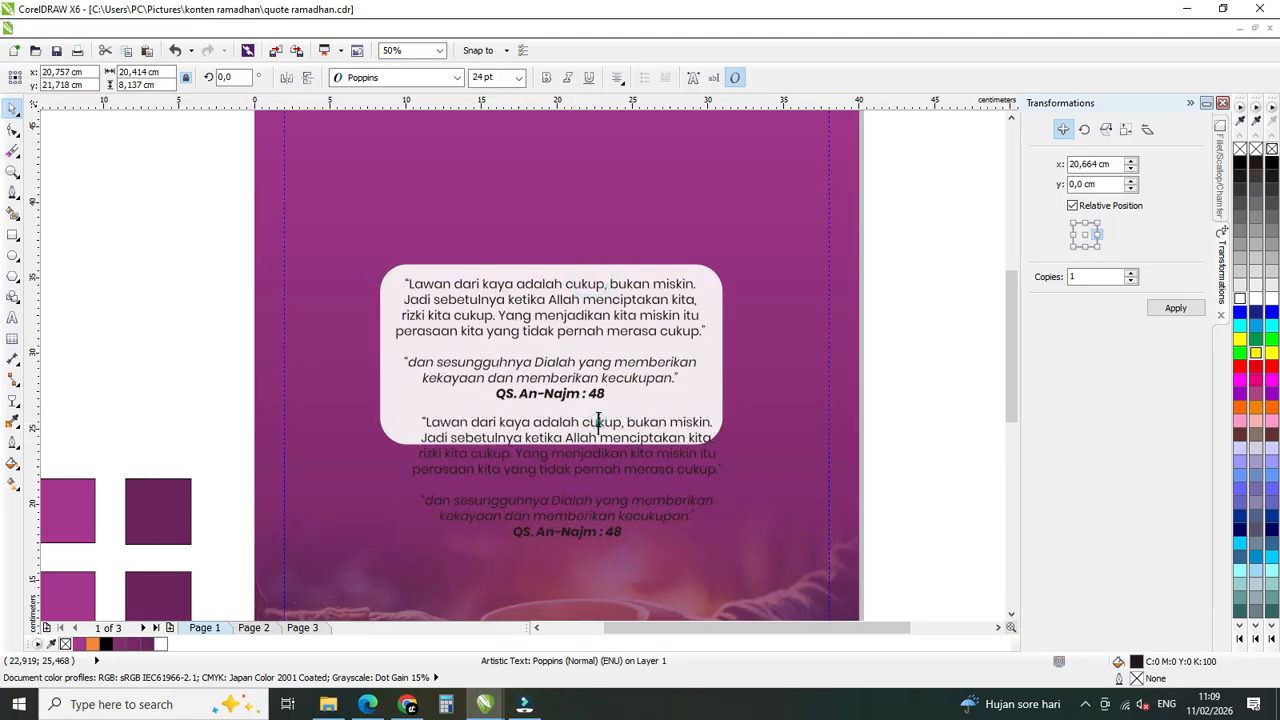
{"action": "double_click", "coordinate": [599, 420]}
{"action": "key", "text": "ctrl+a"}
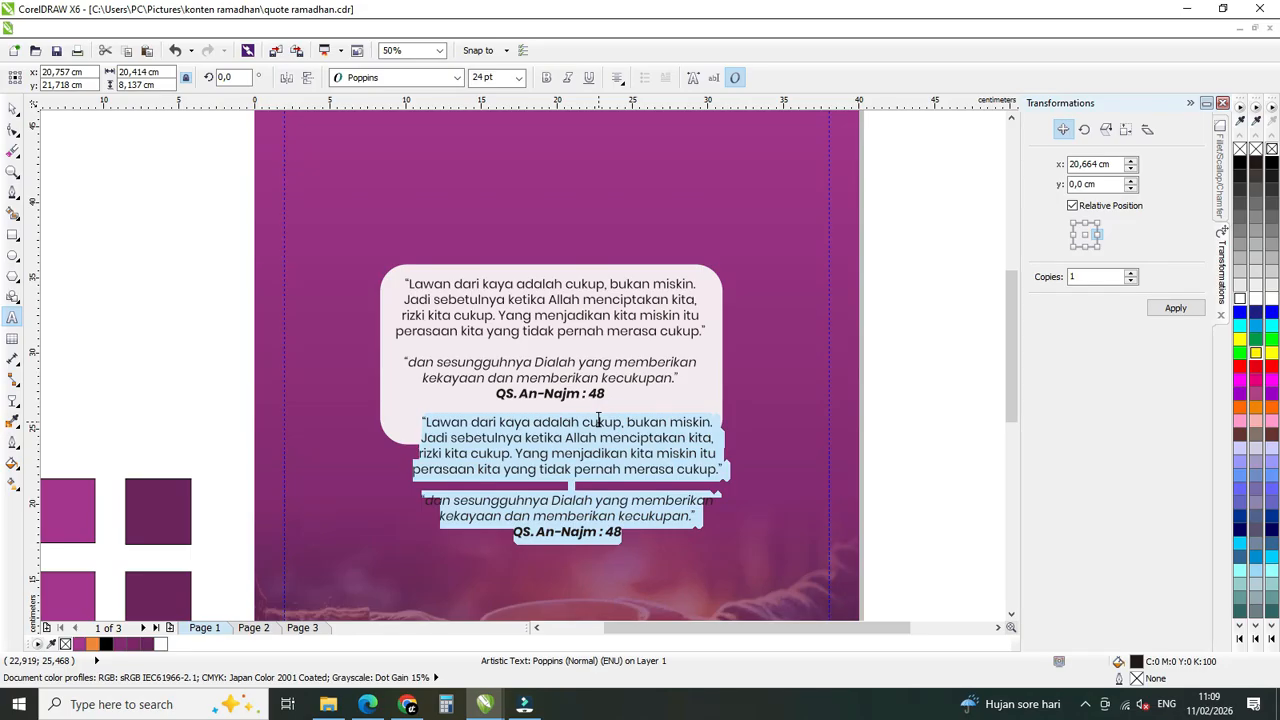
{"action": "type", "text": "Ustadz "}
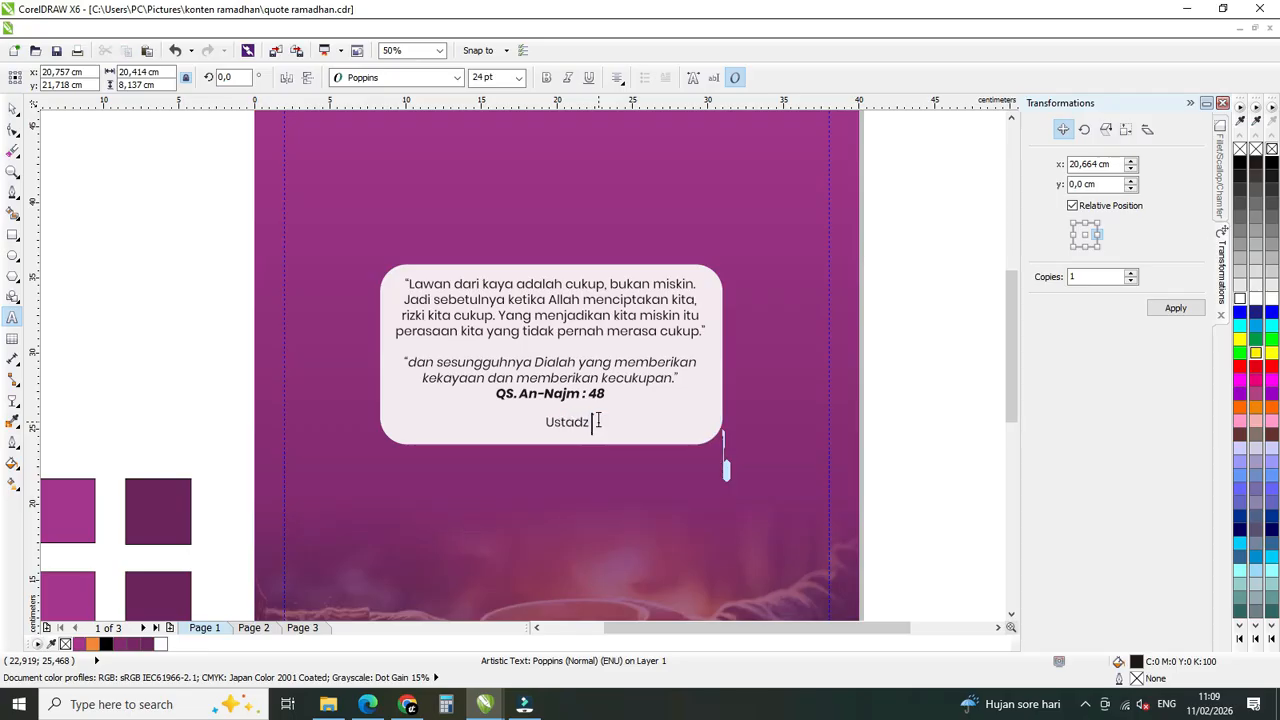
{"action": "type", "text": "Adi Hidayat"}
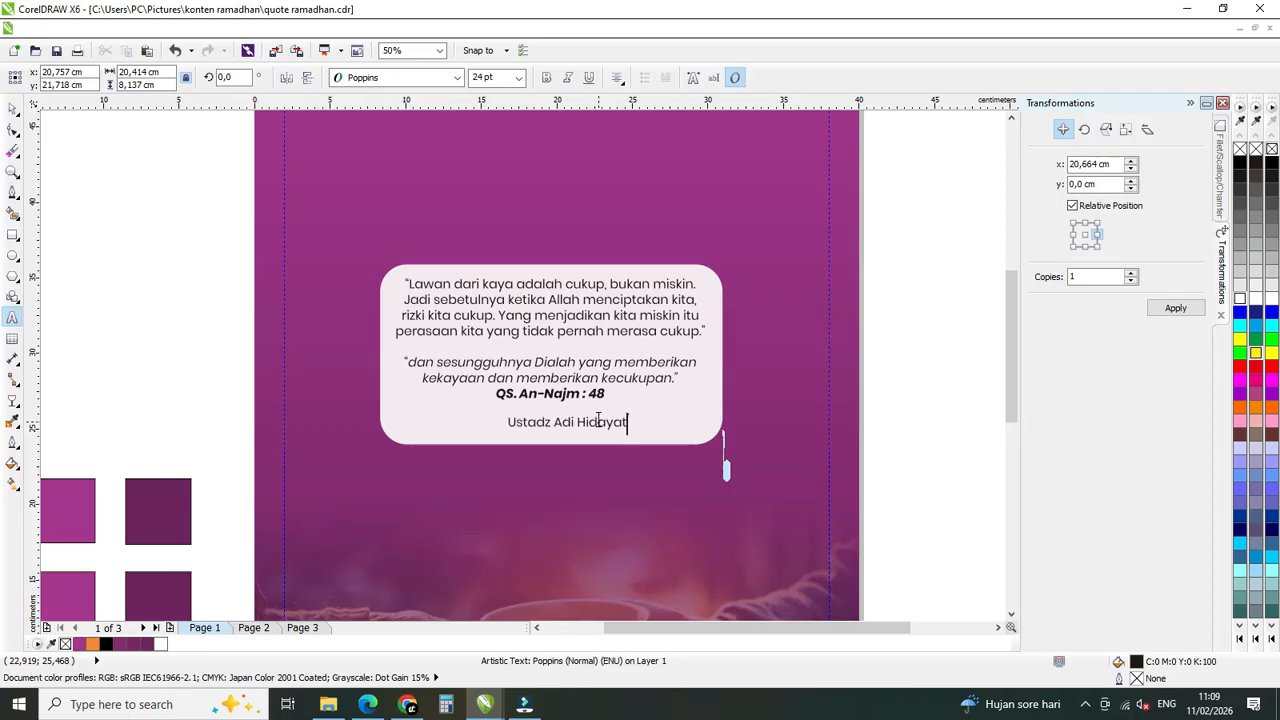
Make the speaker's name below the quote bold.
{"action": "key", "text": "ctrl+a"}
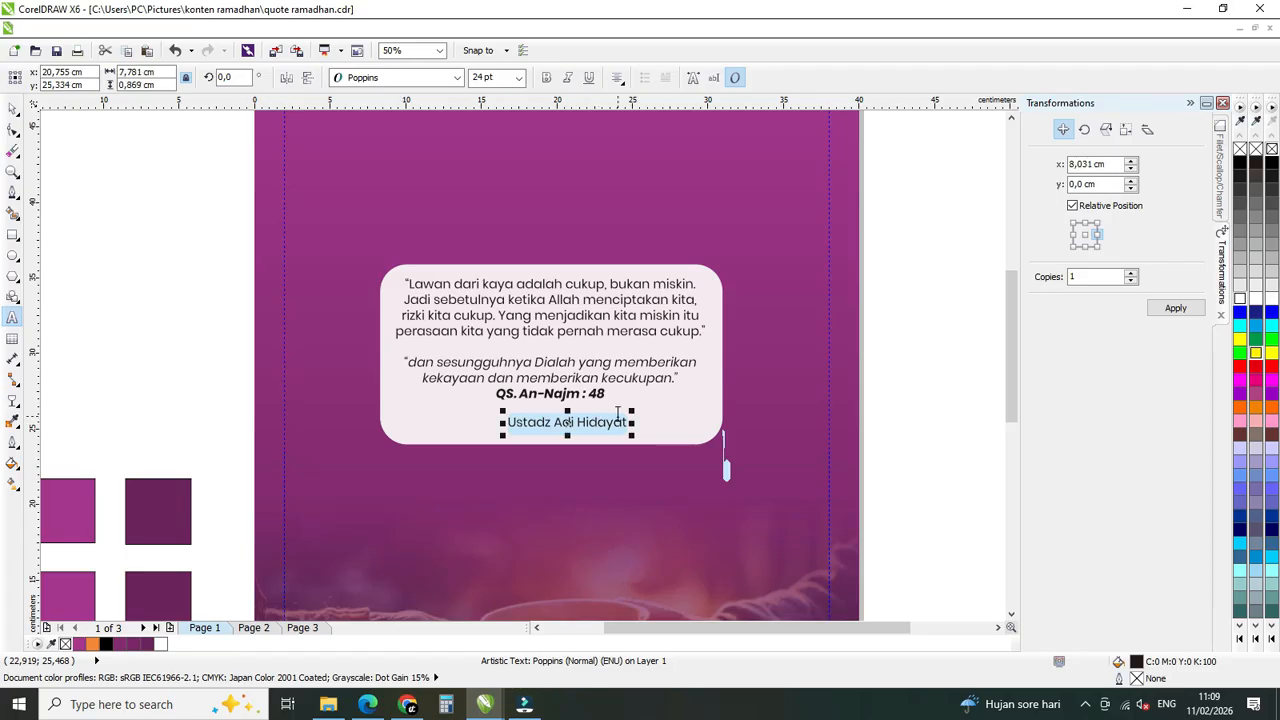
{"action": "left_click", "coordinate": [546, 77]}
{"action": "left_click", "coordinate": [14, 107]}
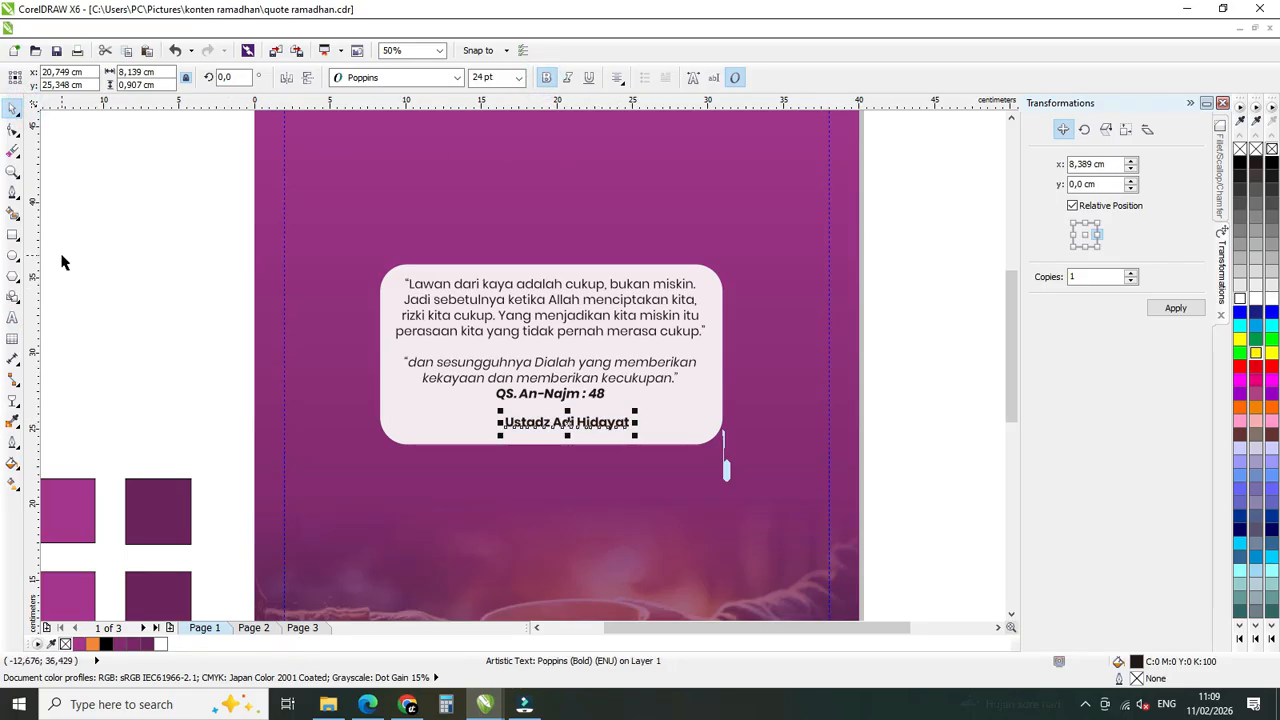
Draw a rectangle about 11.1 × 1.8 cm over the speaker's name near the white box's lower edge.
{"action": "left_click", "coordinate": [13, 234]}
{"action": "left_click_drag", "start_coordinate": [444, 418], "coordinate": [611, 437]}
{"action": "key", "text": "space"}
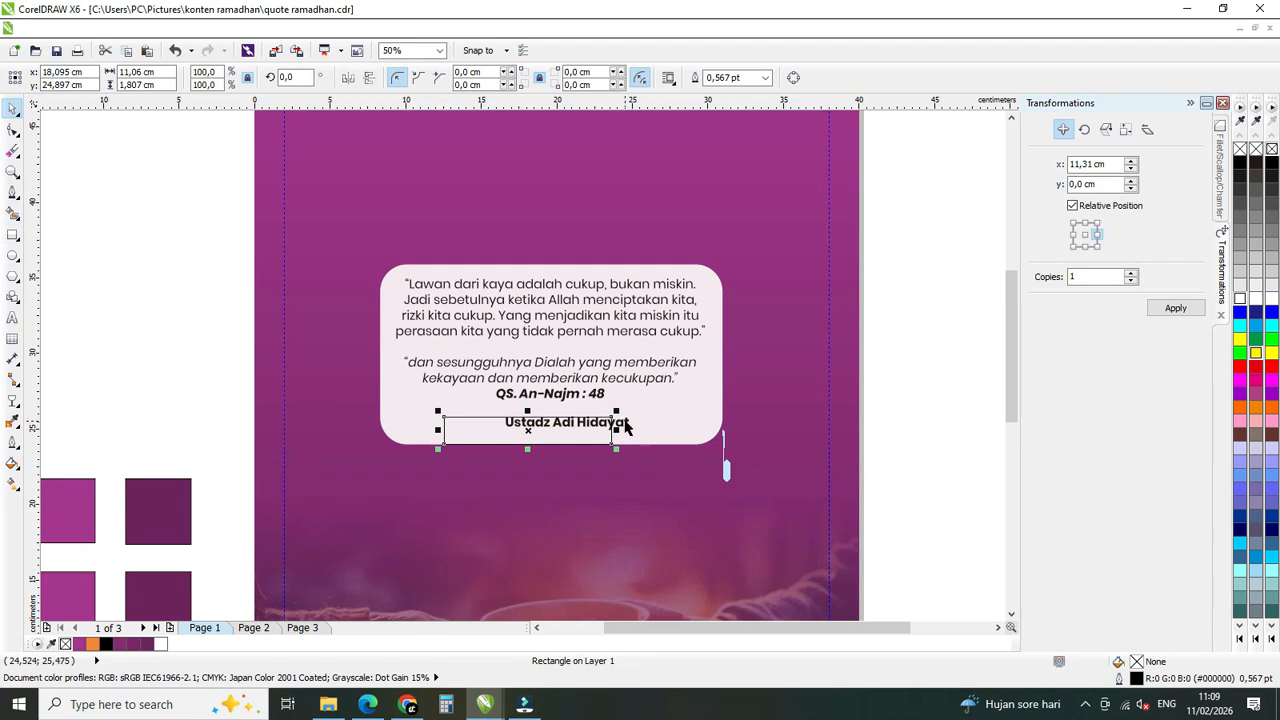
Center the small rectangle and the speaker's name on each other and line them up with the middle of the white box.
{"action": "left_click", "coordinate": [626, 424], "text": "shift"}
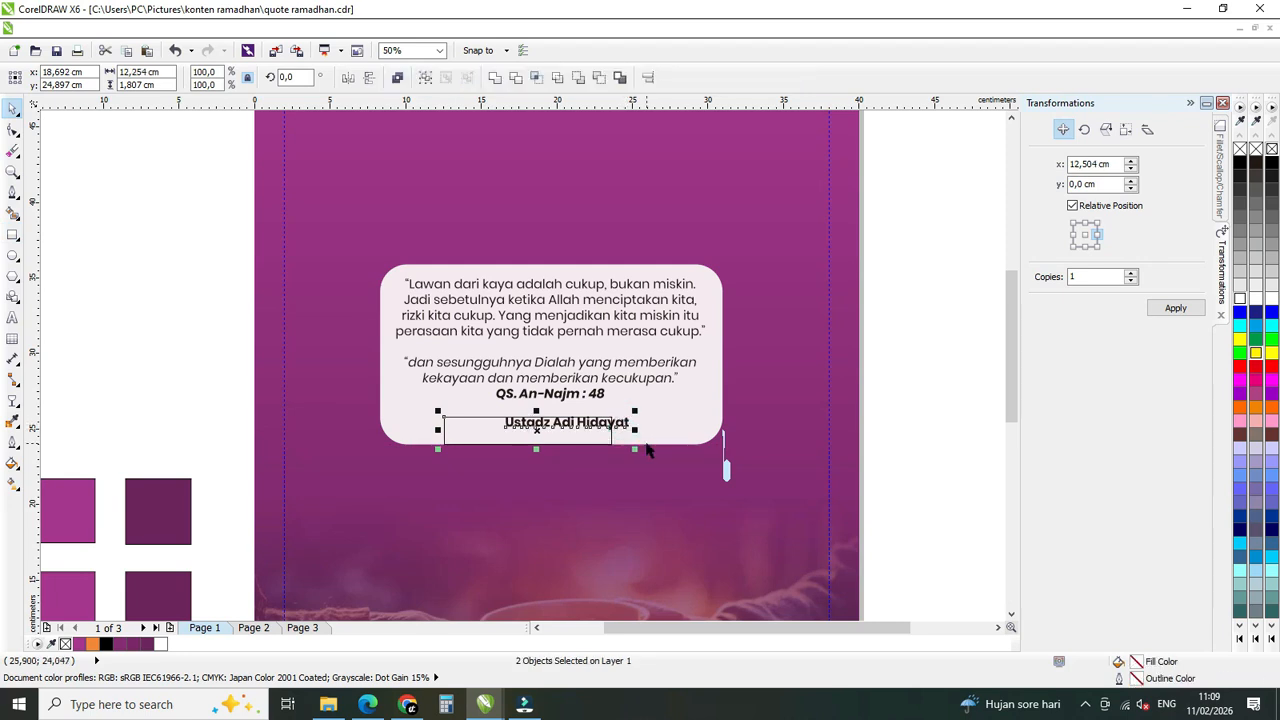
{"action": "key", "text": "c"}
{"action": "key", "text": "e"}
{"action": "left_click_drag", "start_coordinate": [626, 424], "coordinate": [608, 424]}
Fill the small rectangle behind the speaker's name with golden yellow, C:0 M:25 Y:91 K:0.
{"action": "left_click", "coordinate": [634, 428]}
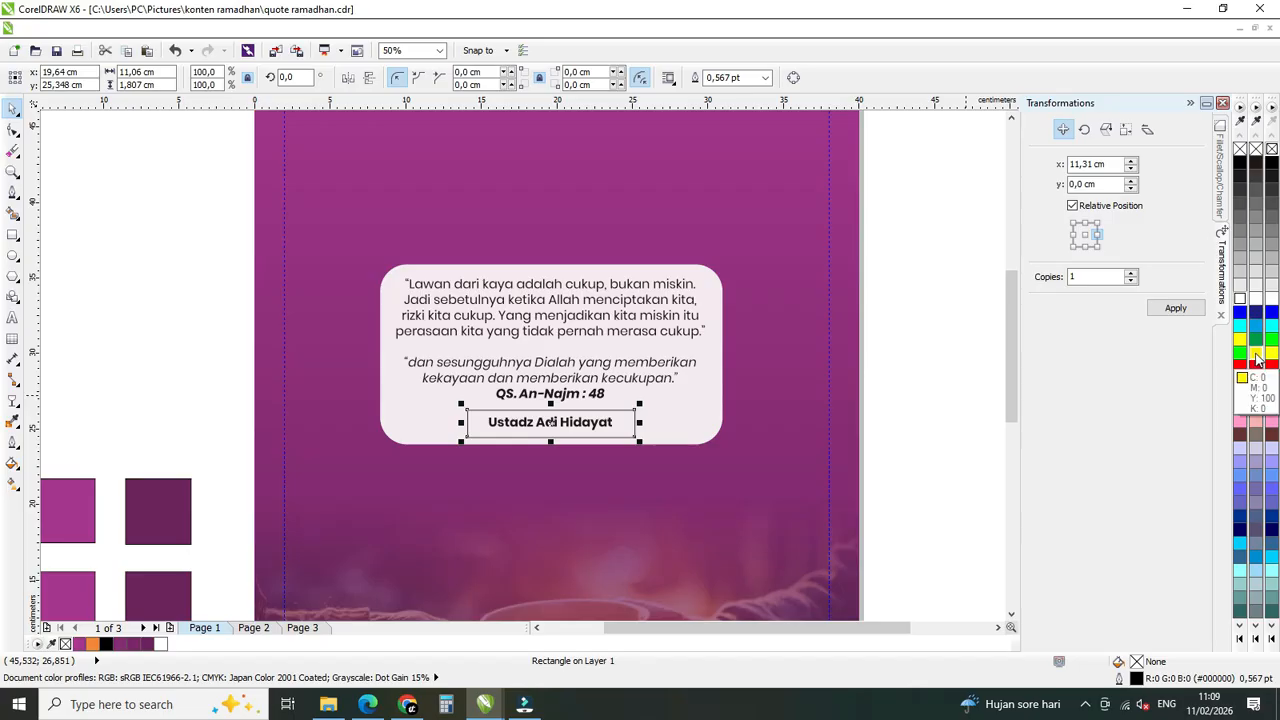
{"action": "left_click", "coordinate": [1259, 359]}
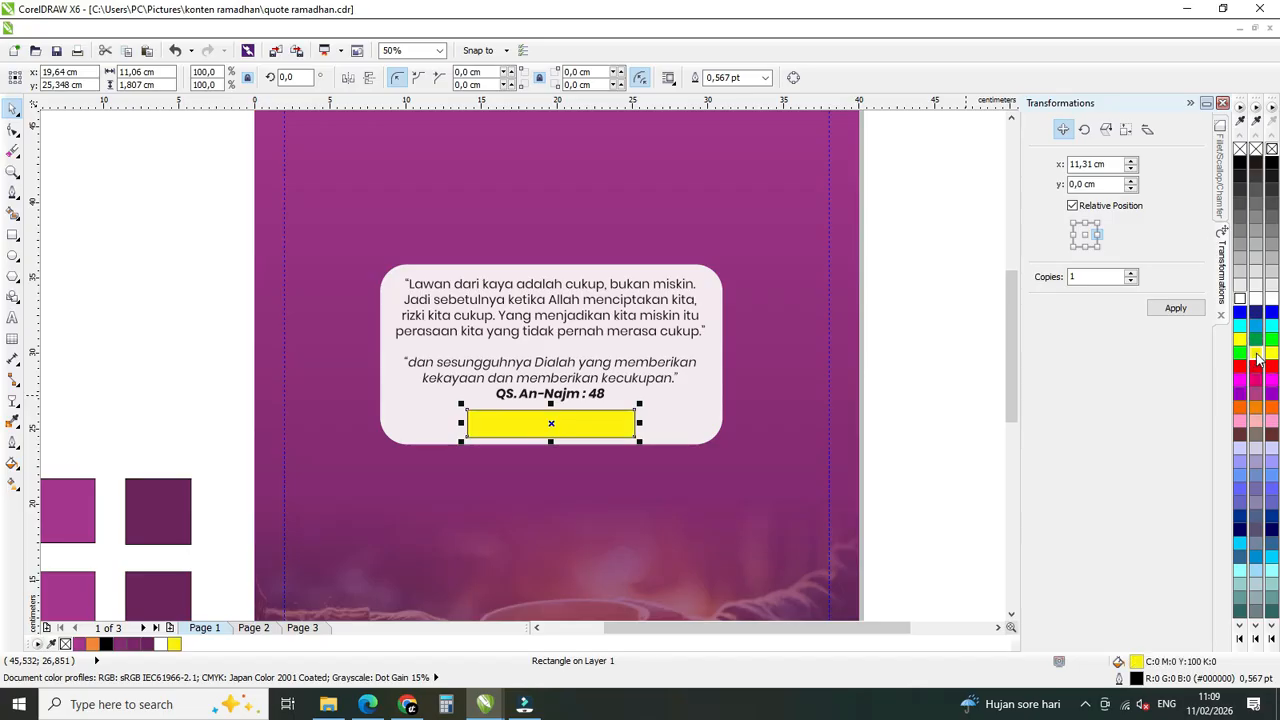
{"action": "left_click", "coordinate": [1259, 359]}
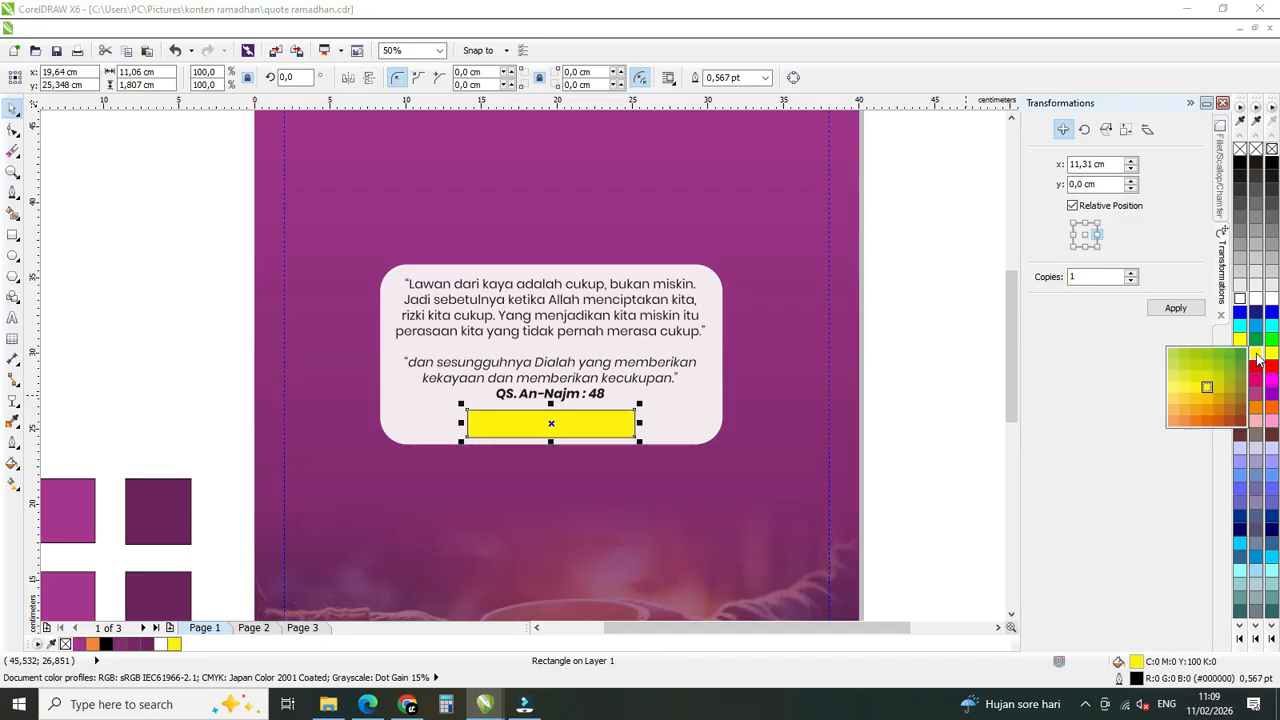
{"action": "left_click", "coordinate": [1201, 404]}
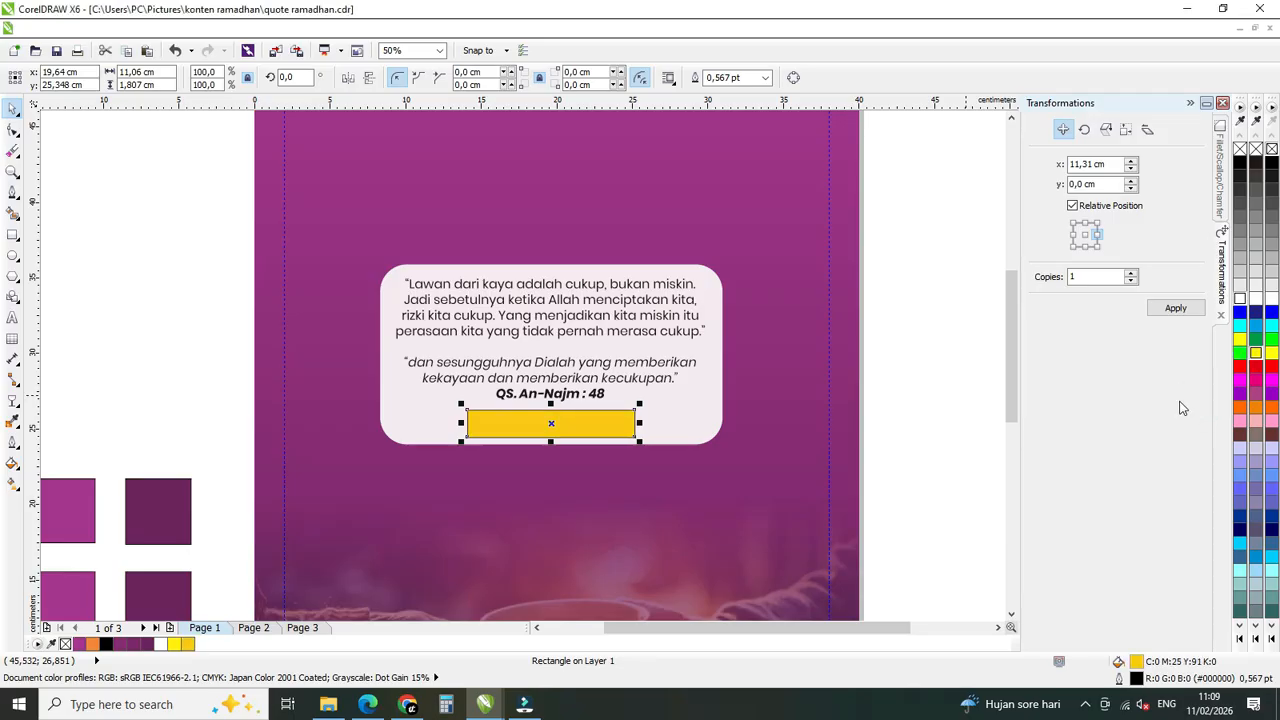
Set the yellow rectangle's outline to None and move it back one level behind the speaker's name.
{"action": "left_click", "coordinate": [765, 77]}
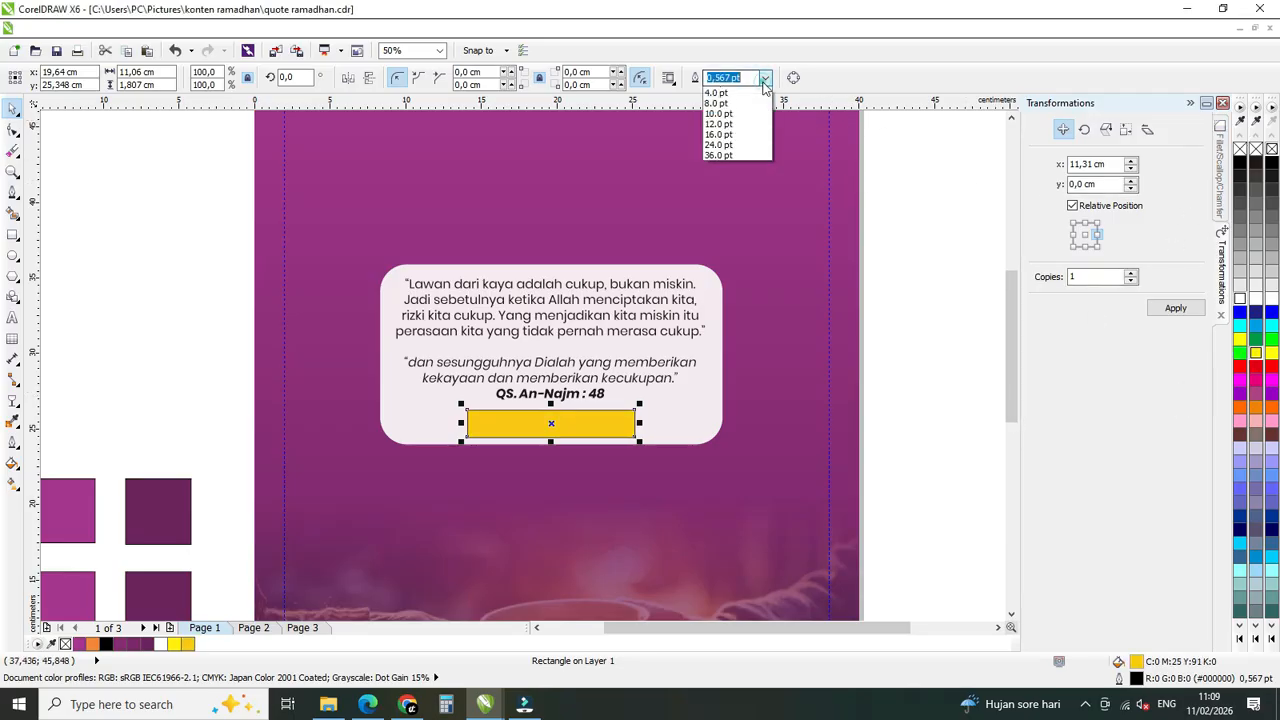
{"action": "left_click", "coordinate": [760, 104]}
{"action": "left_click", "coordinate": [765, 77]}
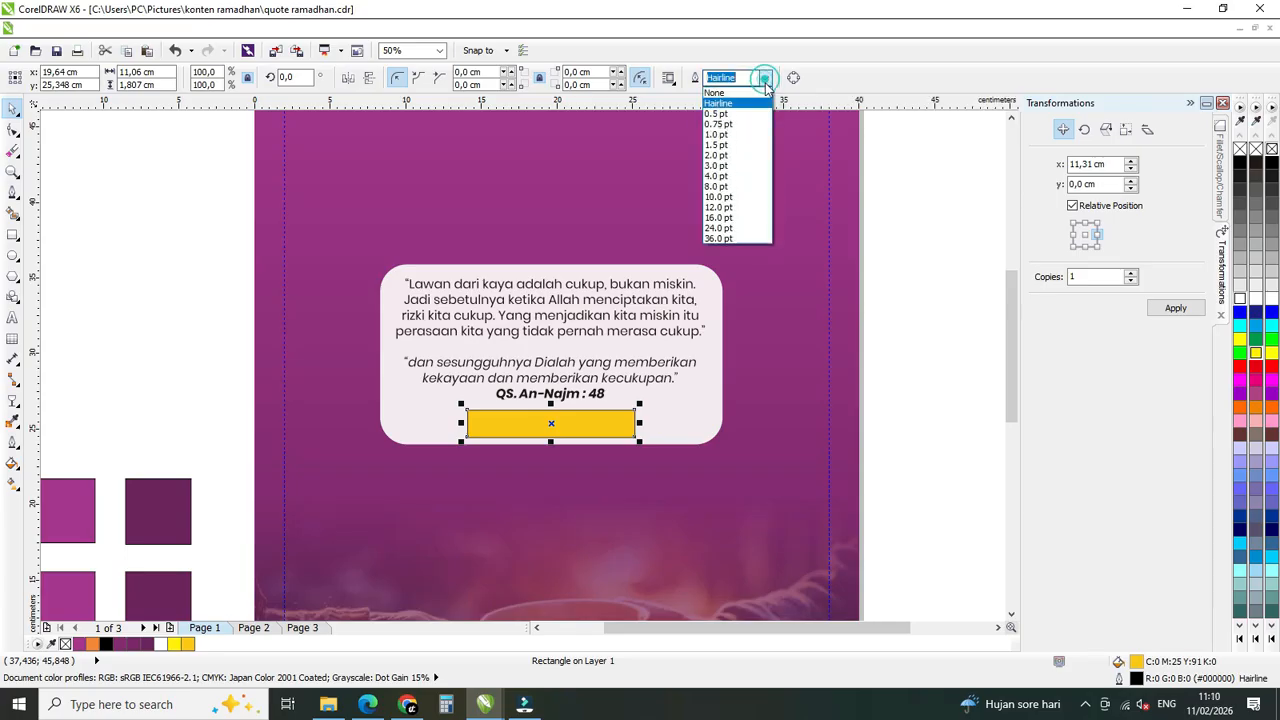
{"action": "left_click", "coordinate": [715, 92]}
{"action": "right_click", "coordinate": [621, 414]}
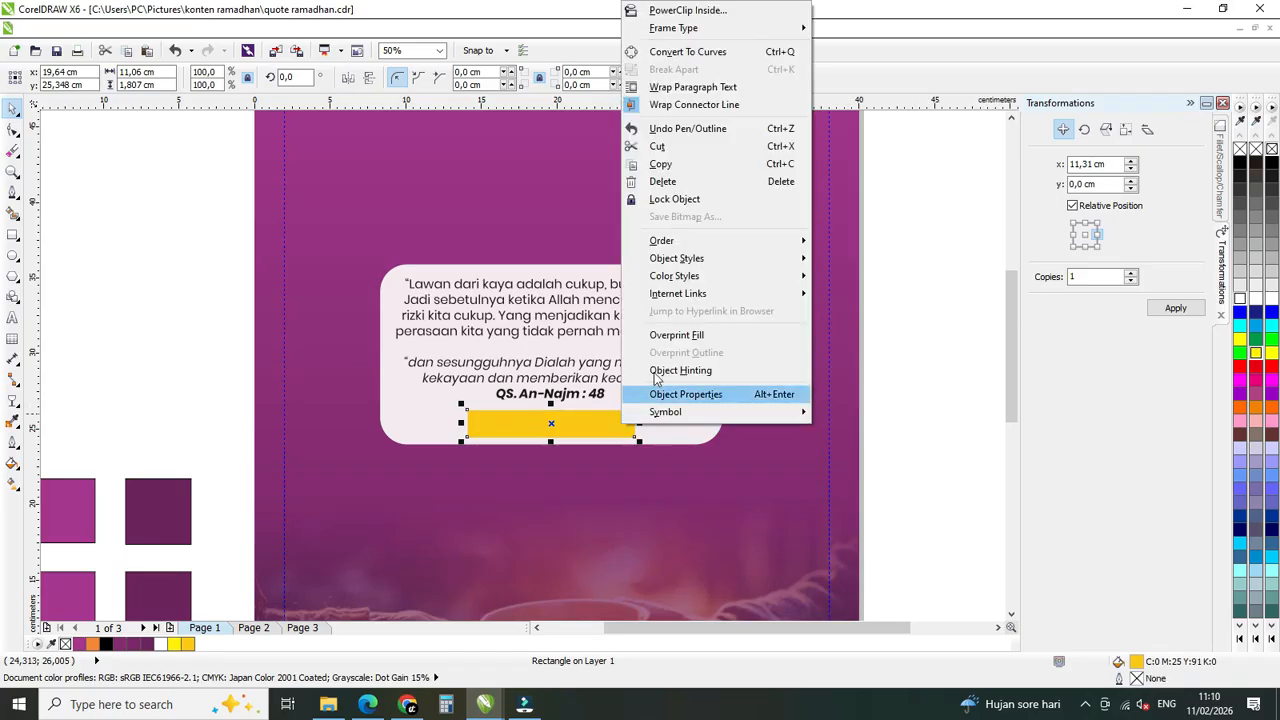
{"action": "mouse_move", "coordinate": [729, 243]}
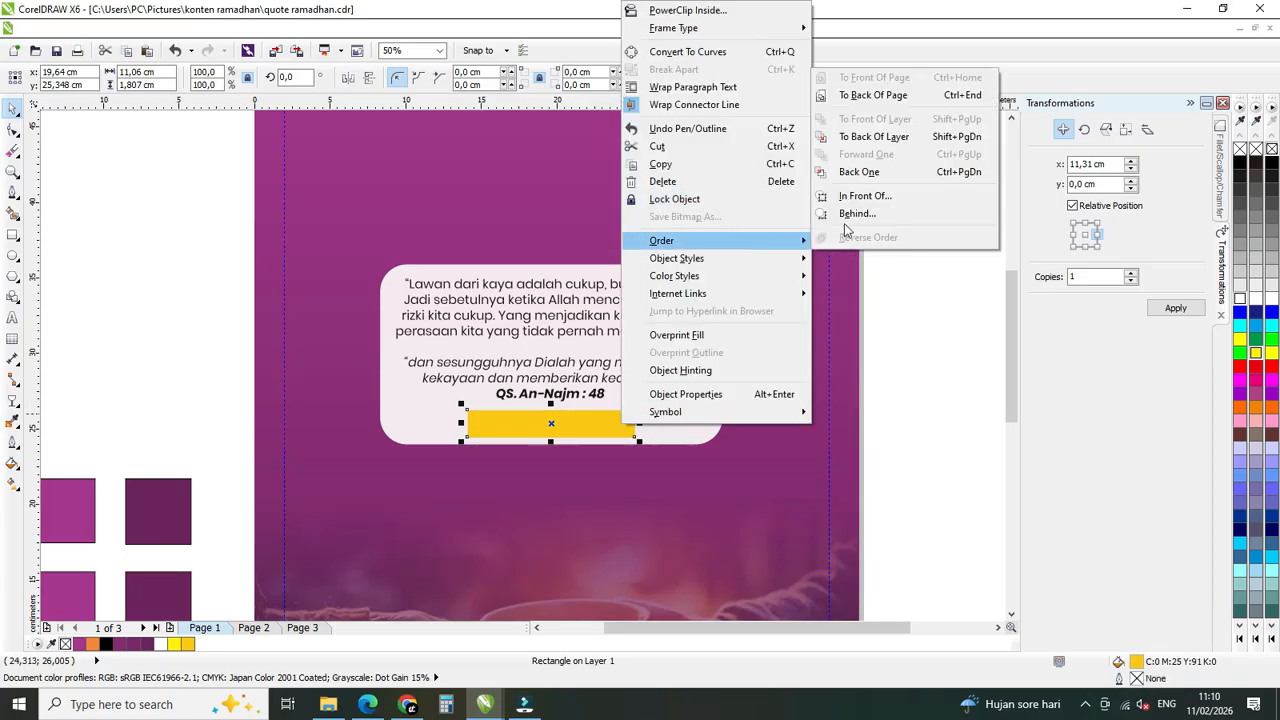
{"action": "left_click", "coordinate": [860, 172]}
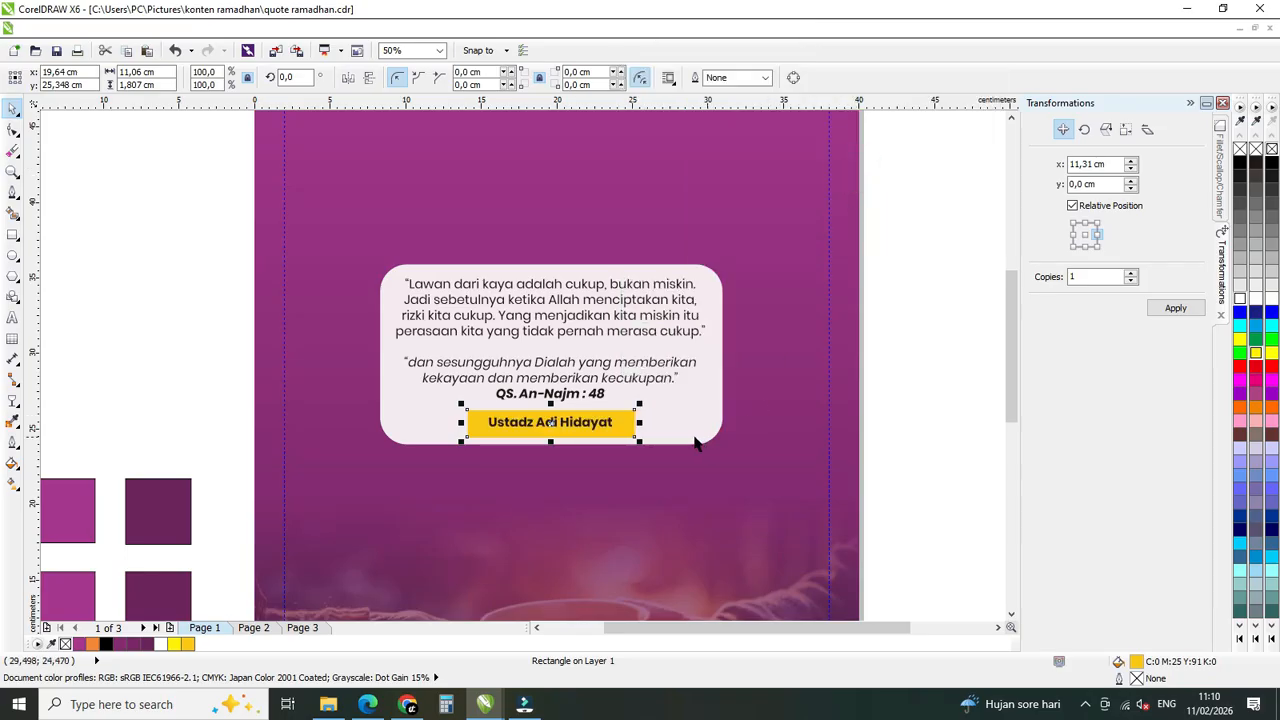
Align the speaker's name, its yellow label and the quote text to the horizontal center of the white box.
{"action": "left_click", "coordinate": [600, 425]}
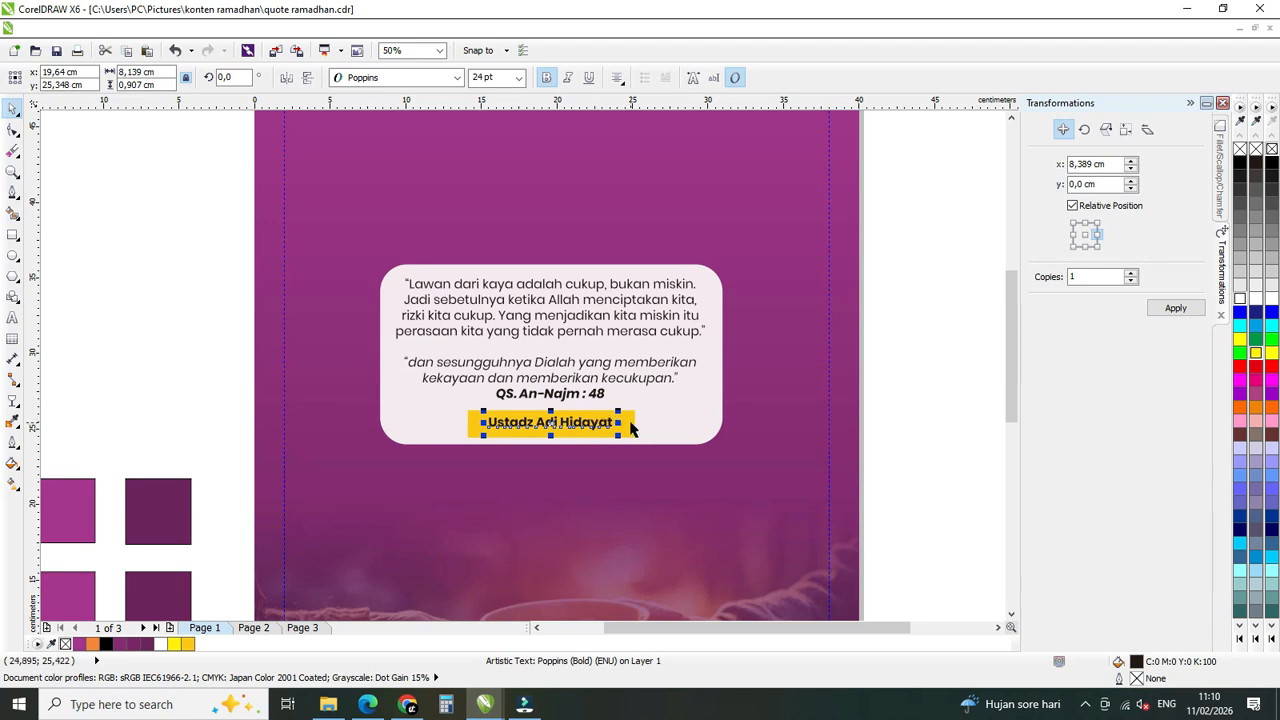
{"action": "left_click", "coordinate": [630, 427], "text": "shift"}
{"action": "left_click", "coordinate": [686, 414], "text": "shift"}
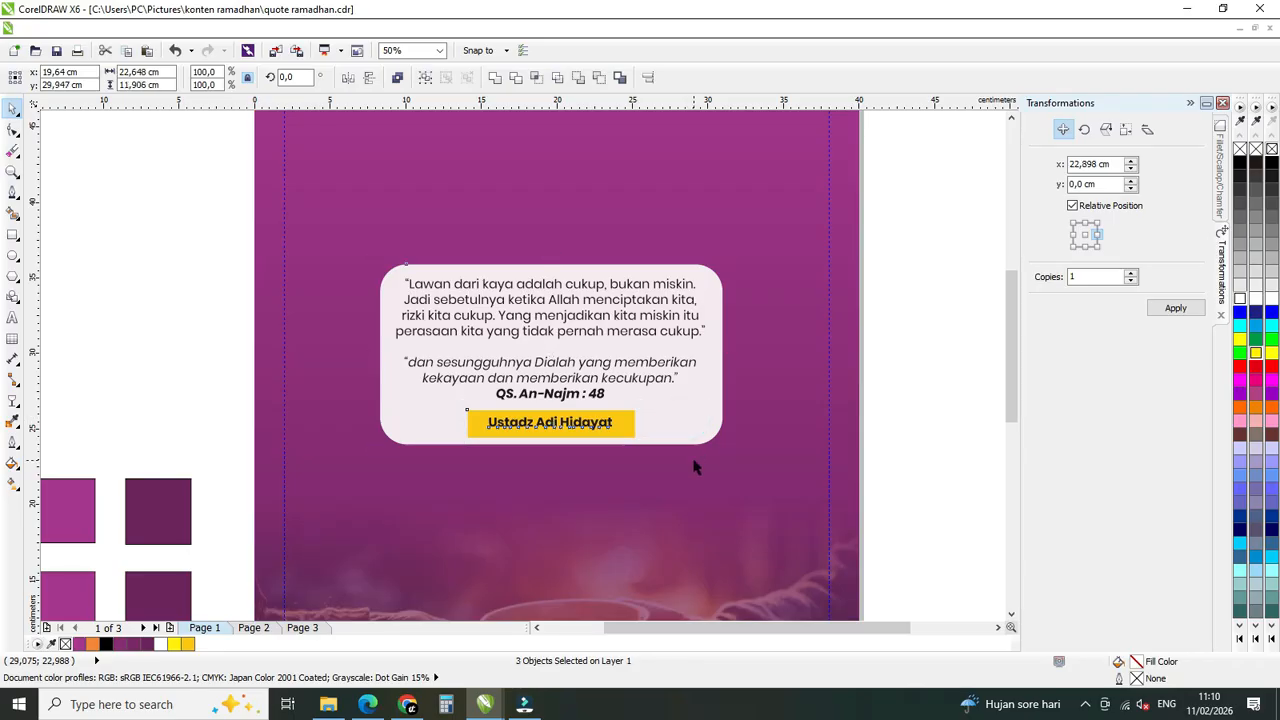
{"action": "left_click", "coordinate": [657, 338]}
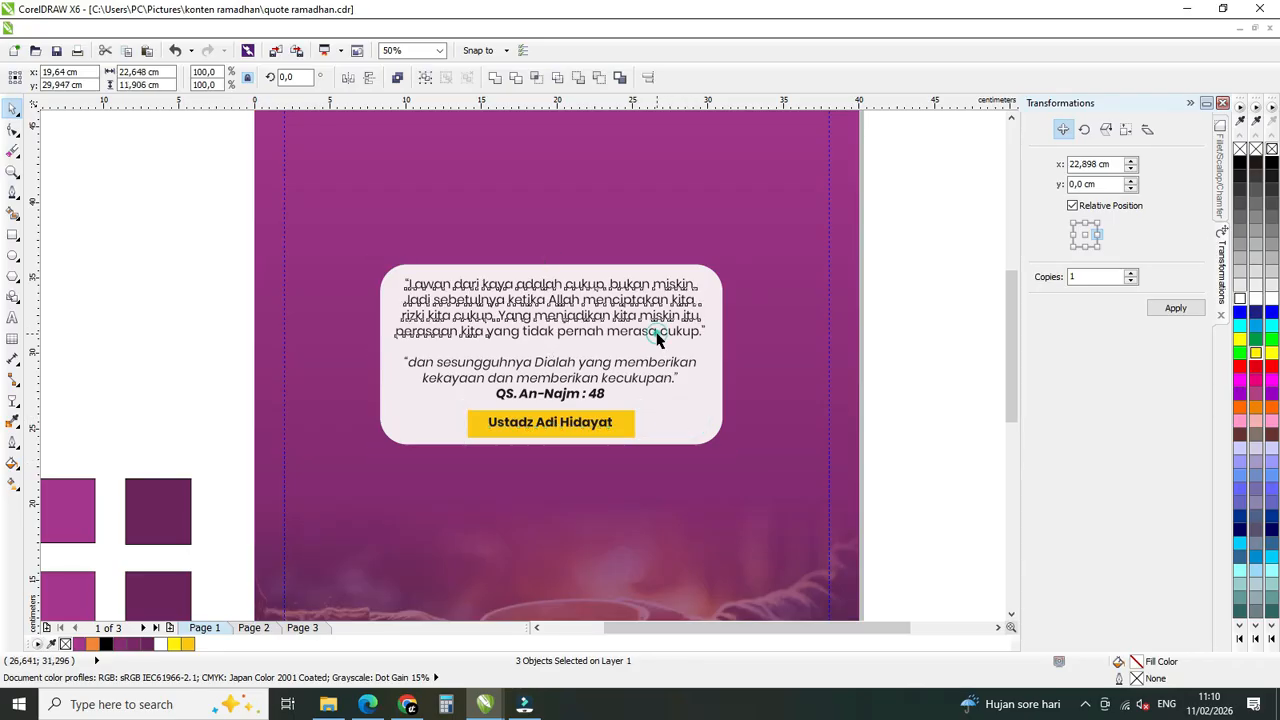
{"action": "left_click", "coordinate": [716, 307], "text": "shift"}
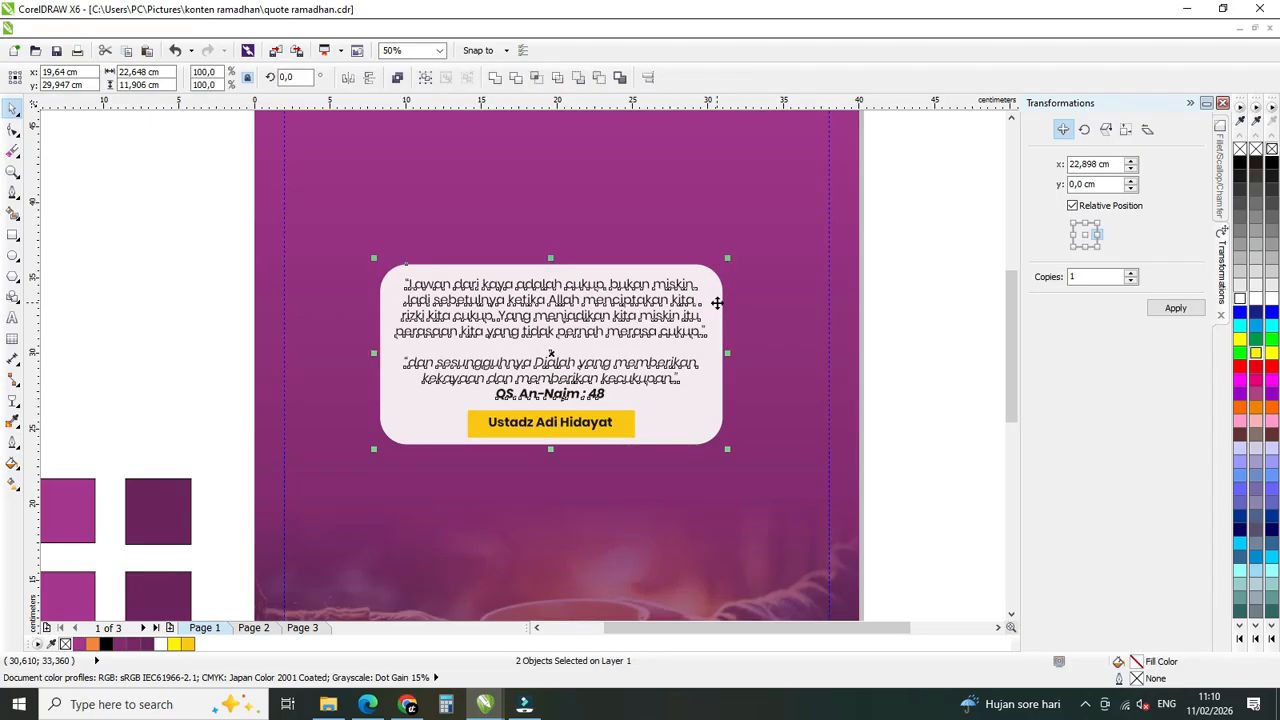
{"action": "left_click", "coordinate": [911, 200]}
Group the white box, quote text, yellow label and speaker's name, and center the group horizontally on the poster background.
{"action": "left_click_drag", "start_coordinate": [920, 194], "coordinate": [363, 474]}
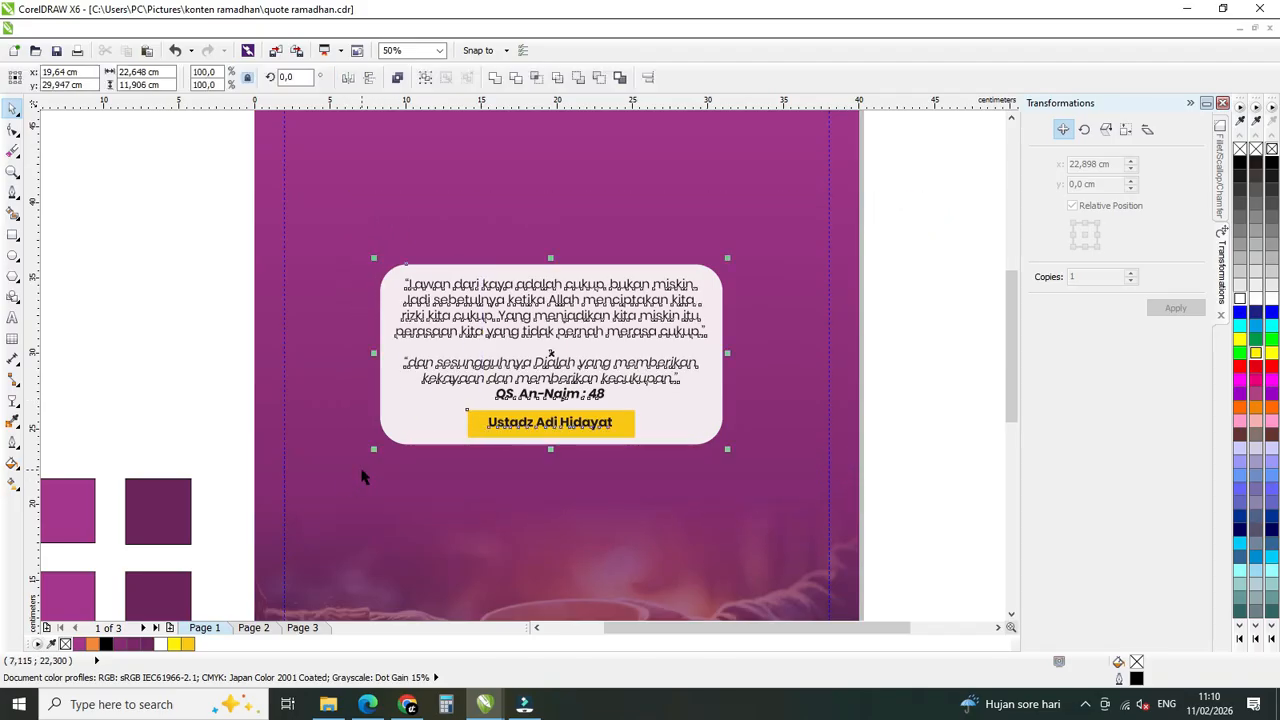
{"action": "left_click", "coordinate": [425, 79]}
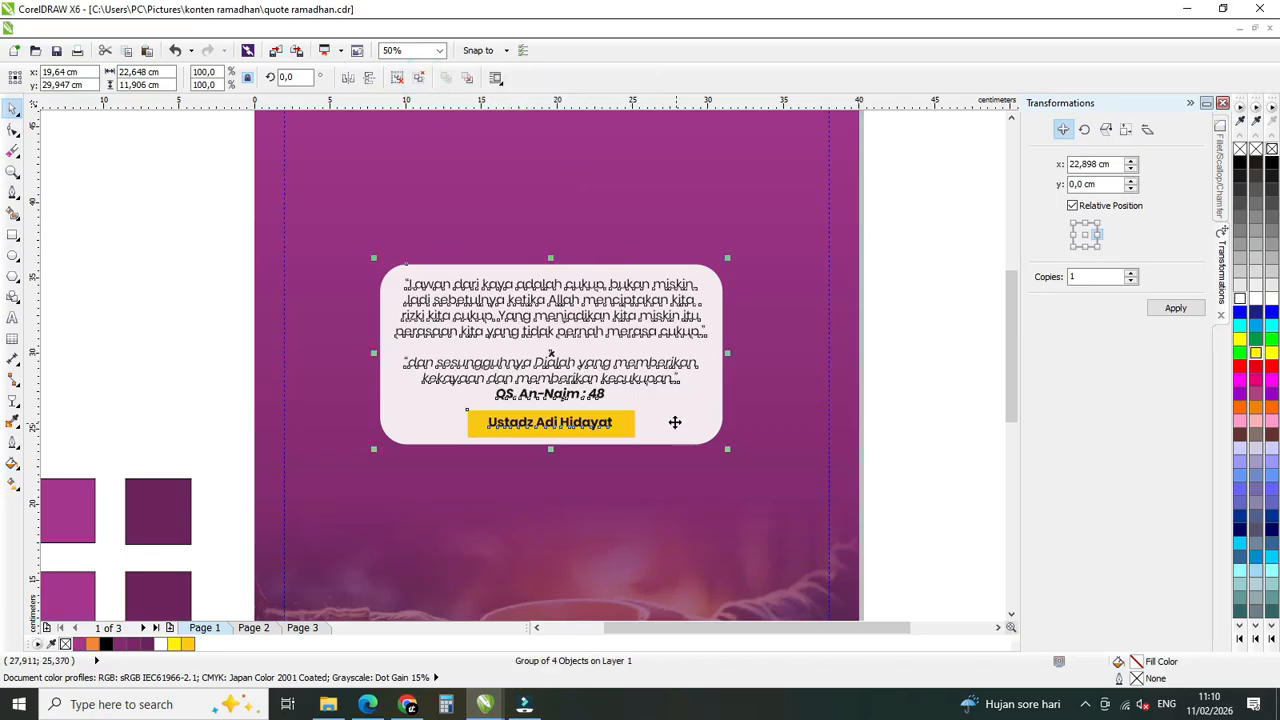
{"action": "left_click", "coordinate": [775, 325], "text": "shift"}
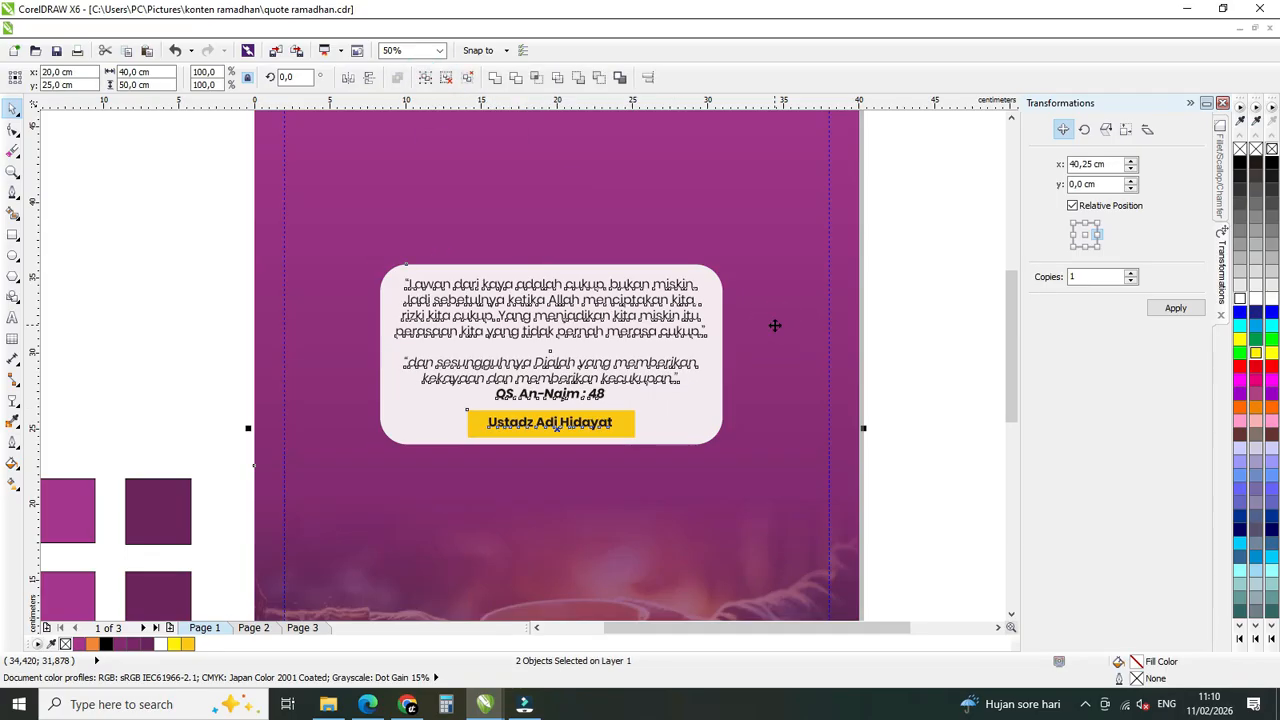
{"action": "key", "text": "c"}
{"action": "left_click", "coordinate": [913, 362]}
{"action": "scroll", "coordinate": [571, 366], "scroll_direction": "down", "scroll_amount": 1}
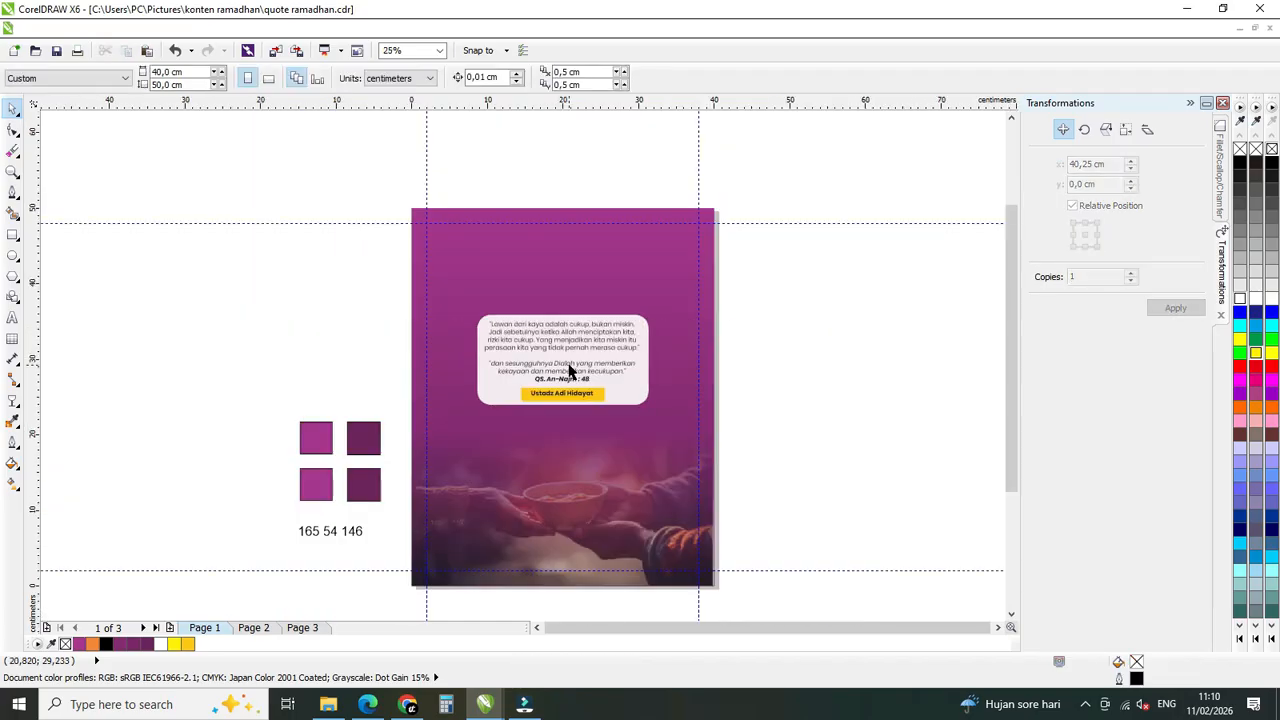
Draw a rectangle about 22.6 × 9.4 cm over the lower part of the white quote box, matching its width and bottom edge.
{"action": "scroll", "coordinate": [557, 342], "scroll_direction": "up", "scroll_amount": 1}
{"action": "scroll", "coordinate": [560, 340], "scroll_direction": "down", "scroll_amount": 1}
{"action": "scroll", "coordinate": [566, 357], "scroll_direction": "up", "scroll_amount": 1}
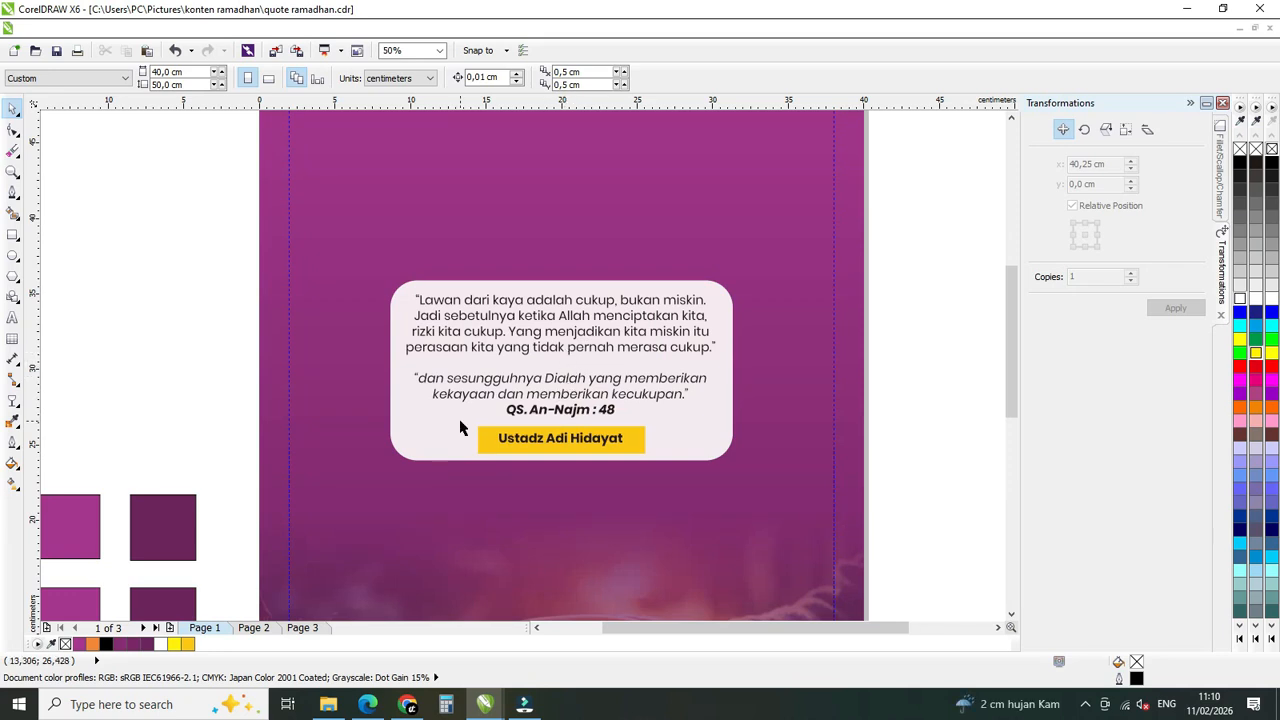
{"action": "left_click", "coordinate": [408, 433]}
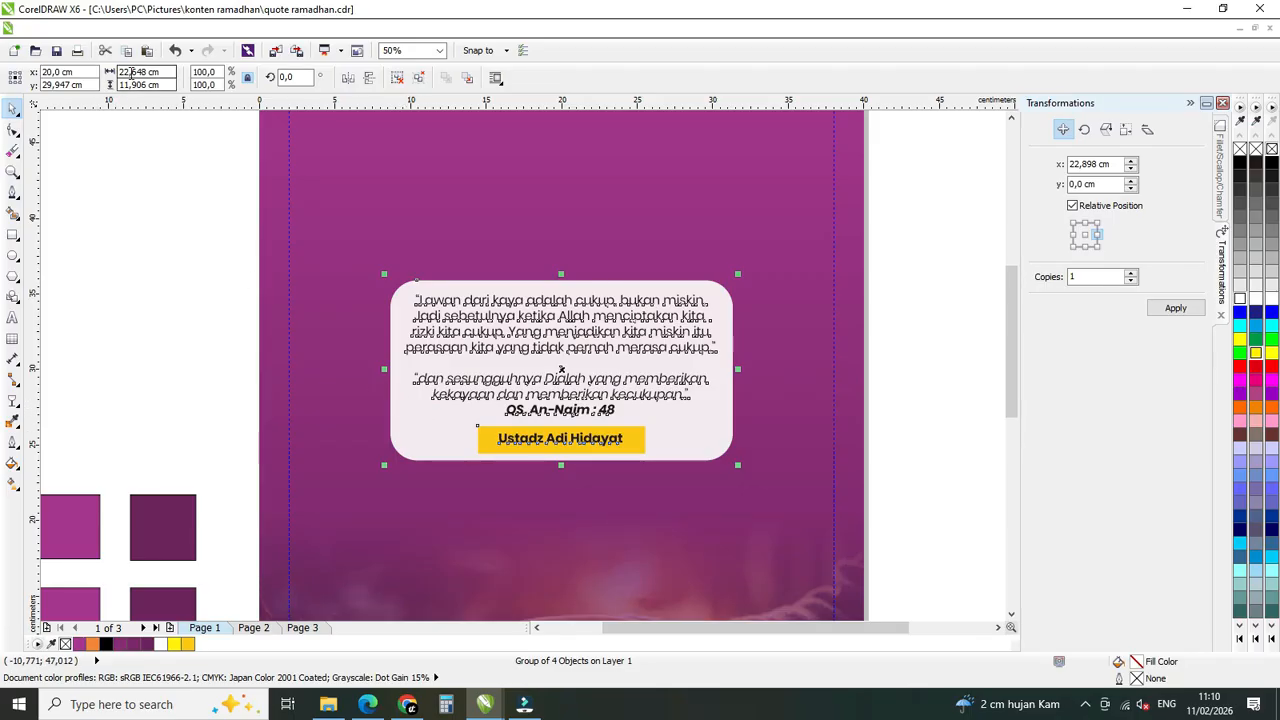
{"action": "left_click", "coordinate": [12, 236]}
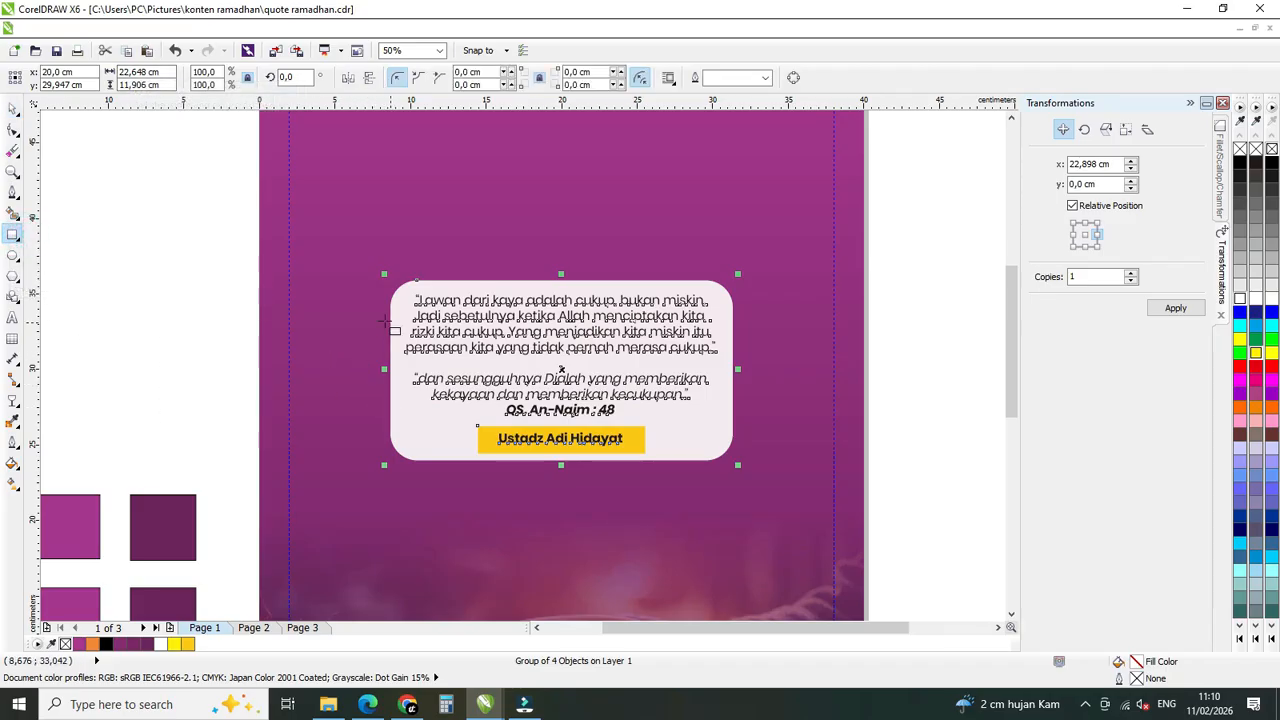
{"action": "left_click_drag", "start_coordinate": [389, 320], "coordinate": [733, 460]}
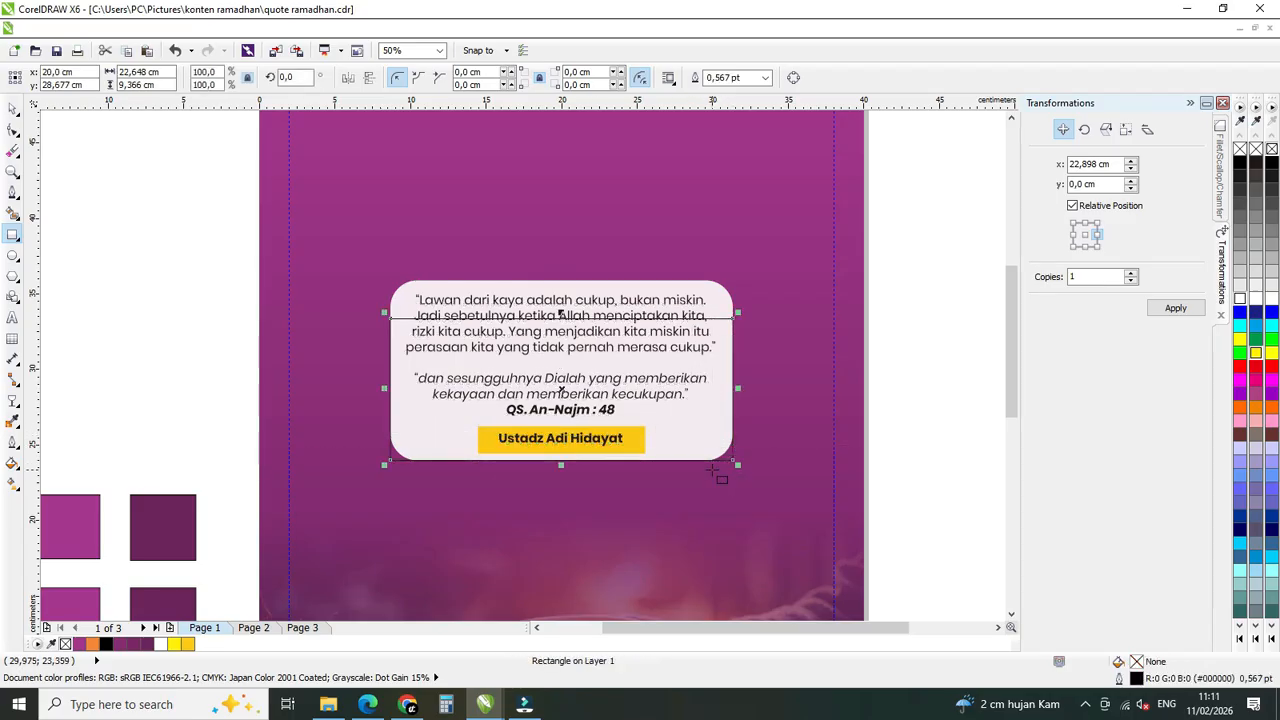
Round all corners of the new rectangle to 1,5 cm and fill it with black.
{"action": "left_click", "coordinate": [492, 72]}
{"action": "type", "text": "1,5"}
{"action": "key", "text": "Return"}
{"action": "left_click", "coordinate": [17, 110]}
{"action": "left_click", "coordinate": [1240, 163]}
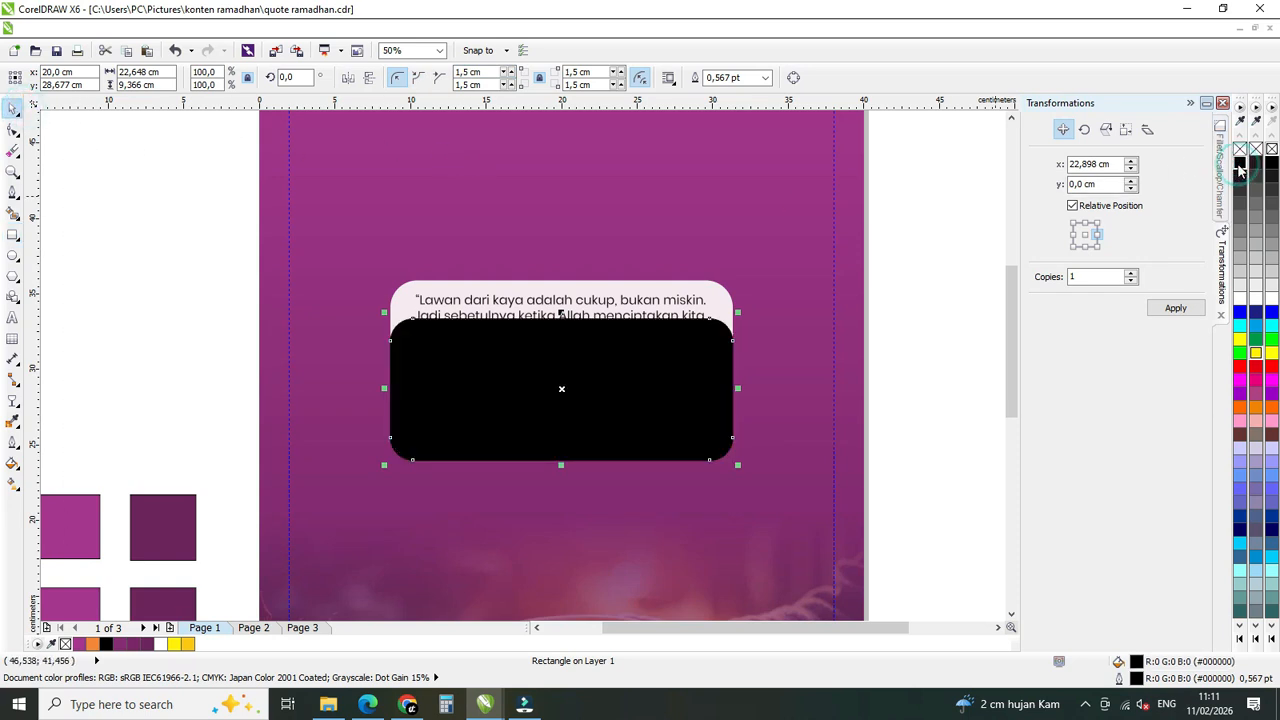
Convert the black rectangle to a 100 dpi RGB Color (24-bit) bitmap with anti-aliasing and a transparent background.
{"action": "left_click", "coordinate": [266, 30]}
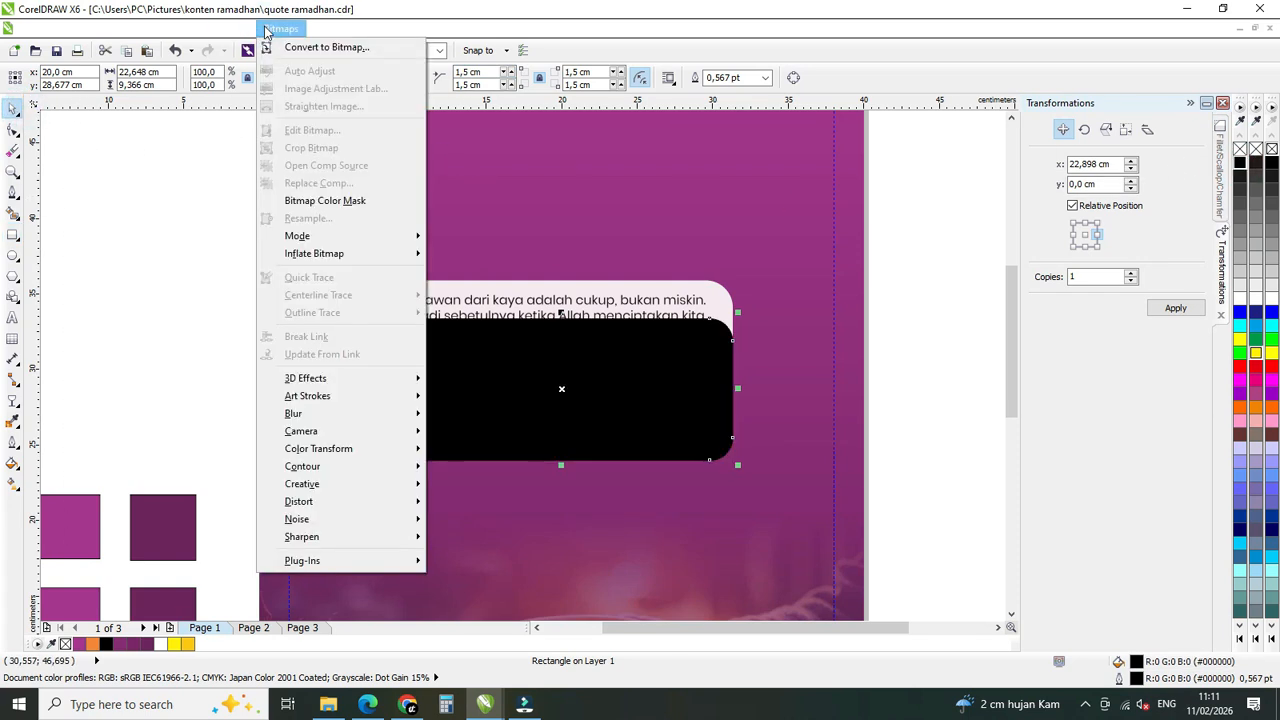
{"action": "left_click", "coordinate": [295, 47]}
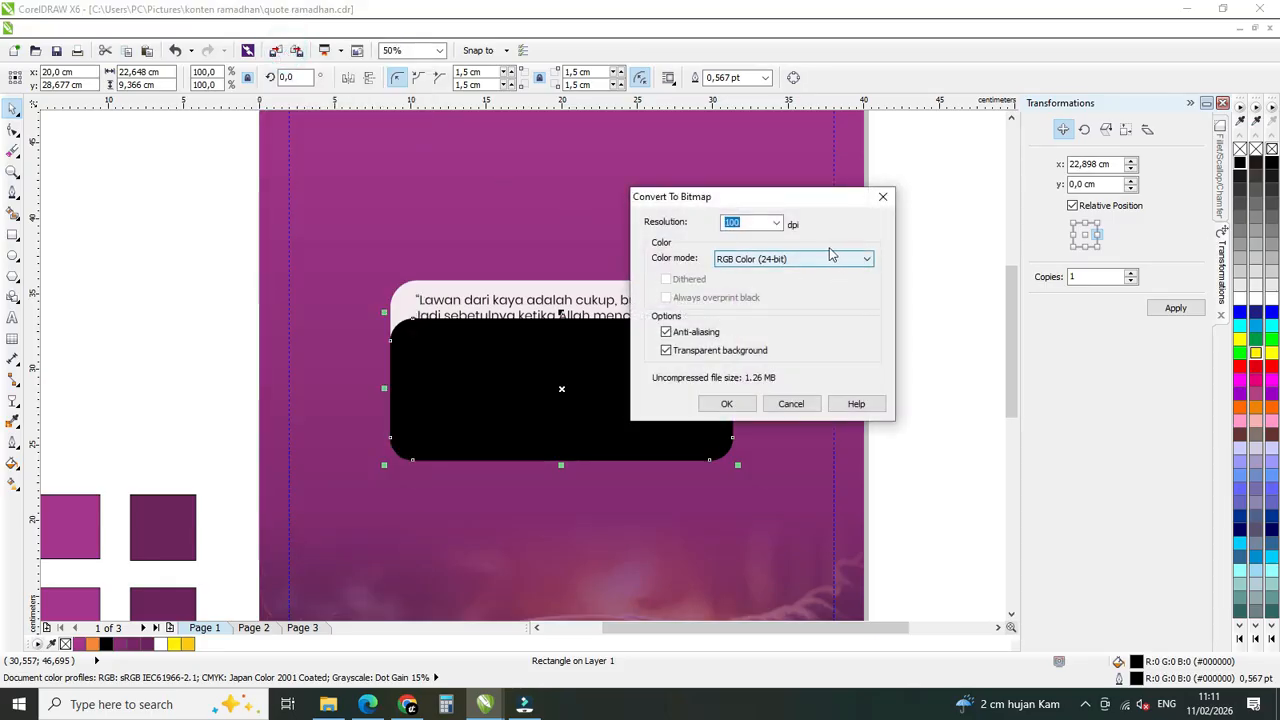
{"action": "left_click", "coordinate": [728, 402]}
Apply a Gaussian Blur with a radius of 11 pixels to the black bitmap.
{"action": "left_click", "coordinate": [280, 29]}
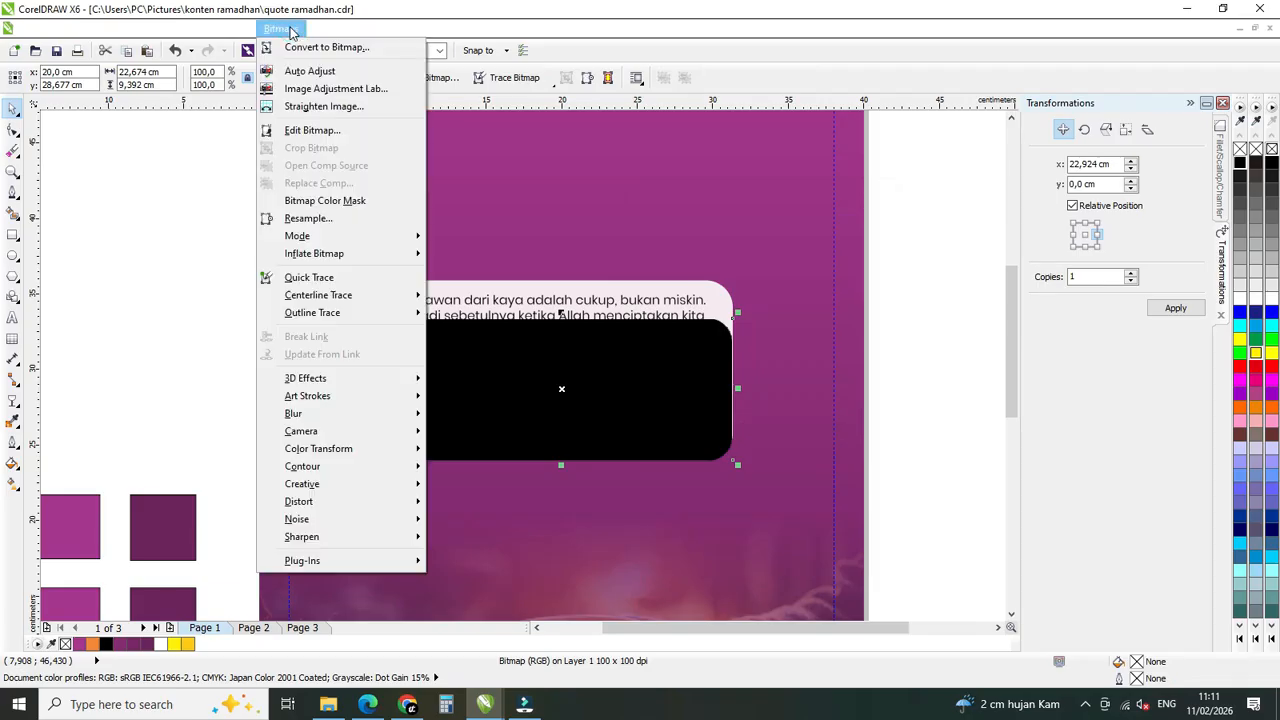
{"action": "mouse_move", "coordinate": [377, 416]}
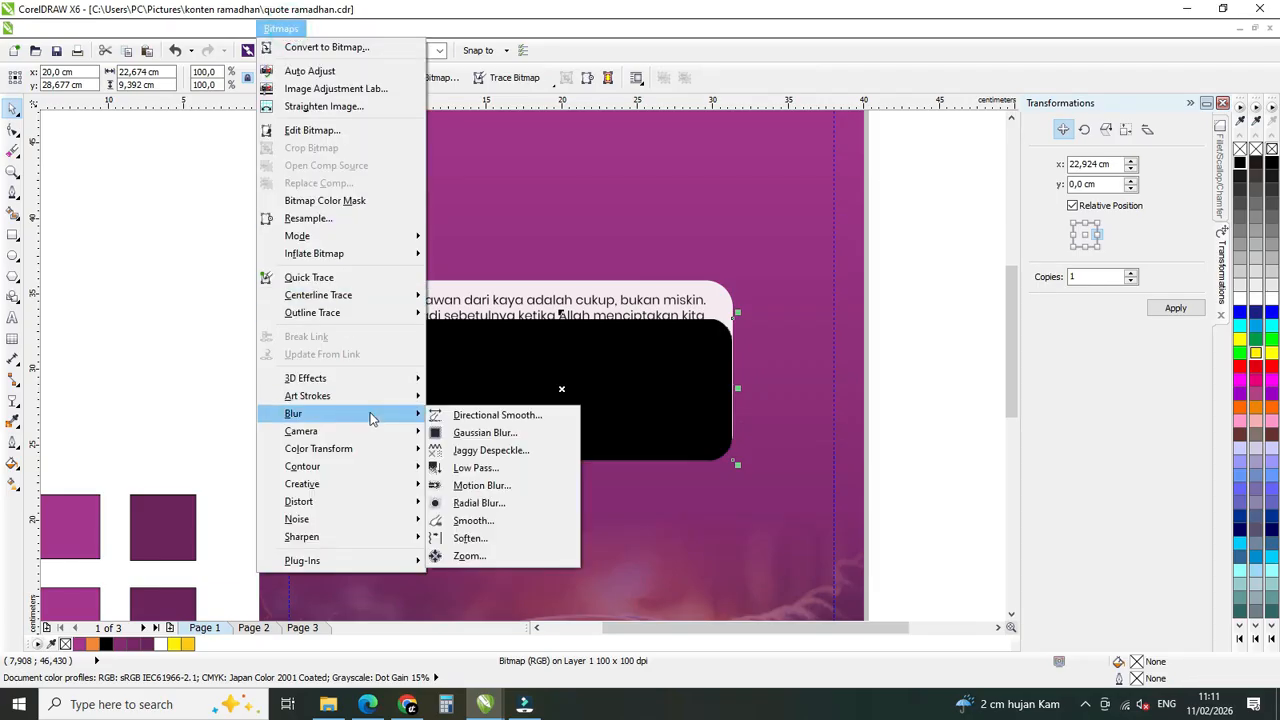
{"action": "left_click", "coordinate": [485, 433]}
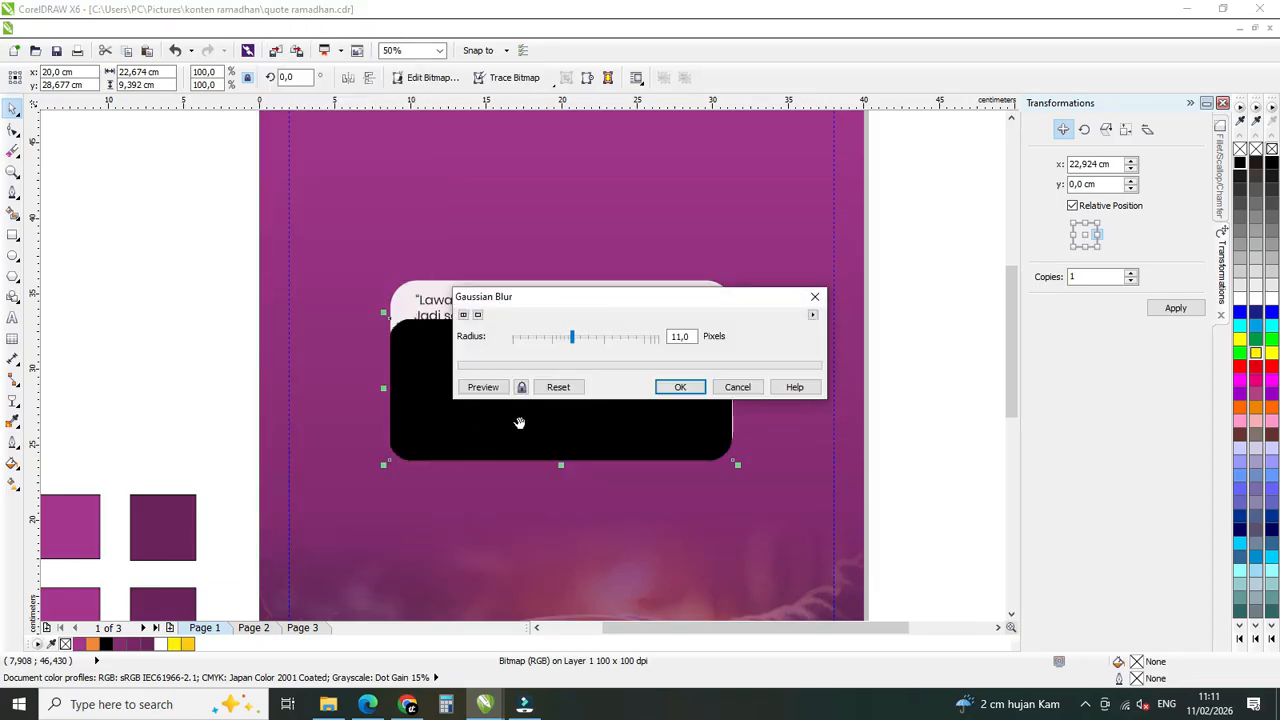
{"action": "left_click", "coordinate": [484, 387]}
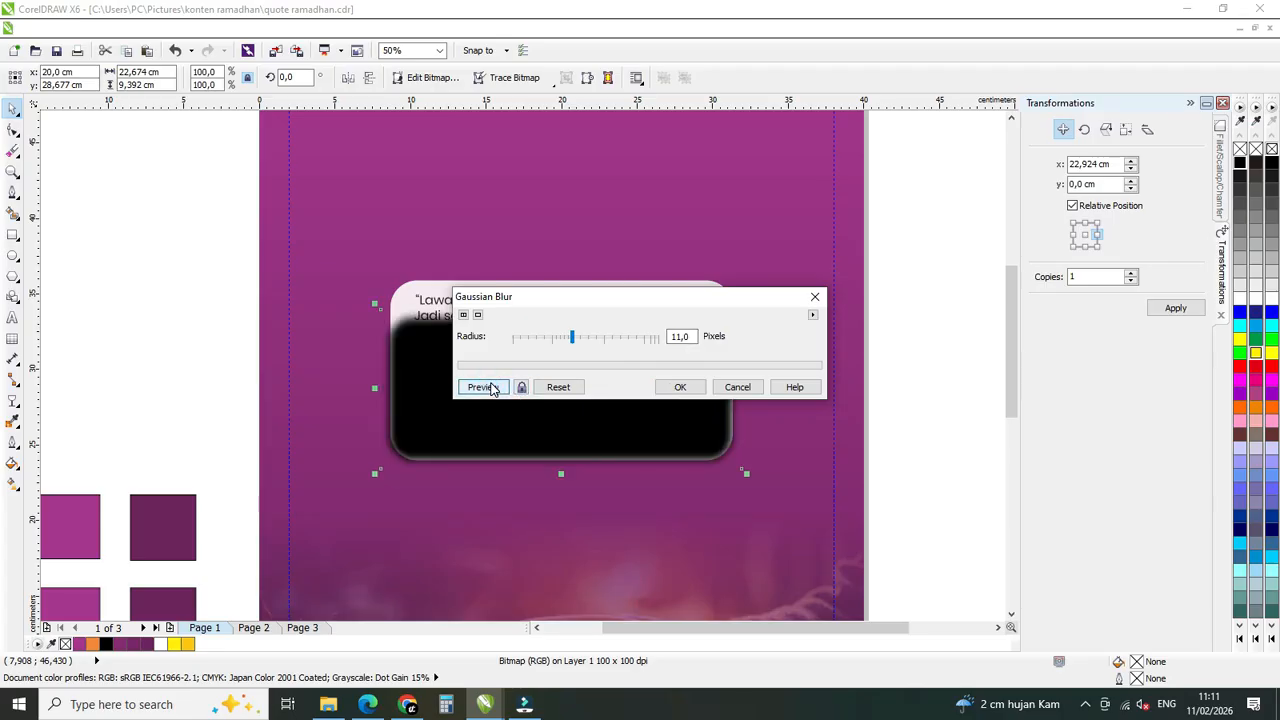
{"action": "left_click", "coordinate": [686, 388]}
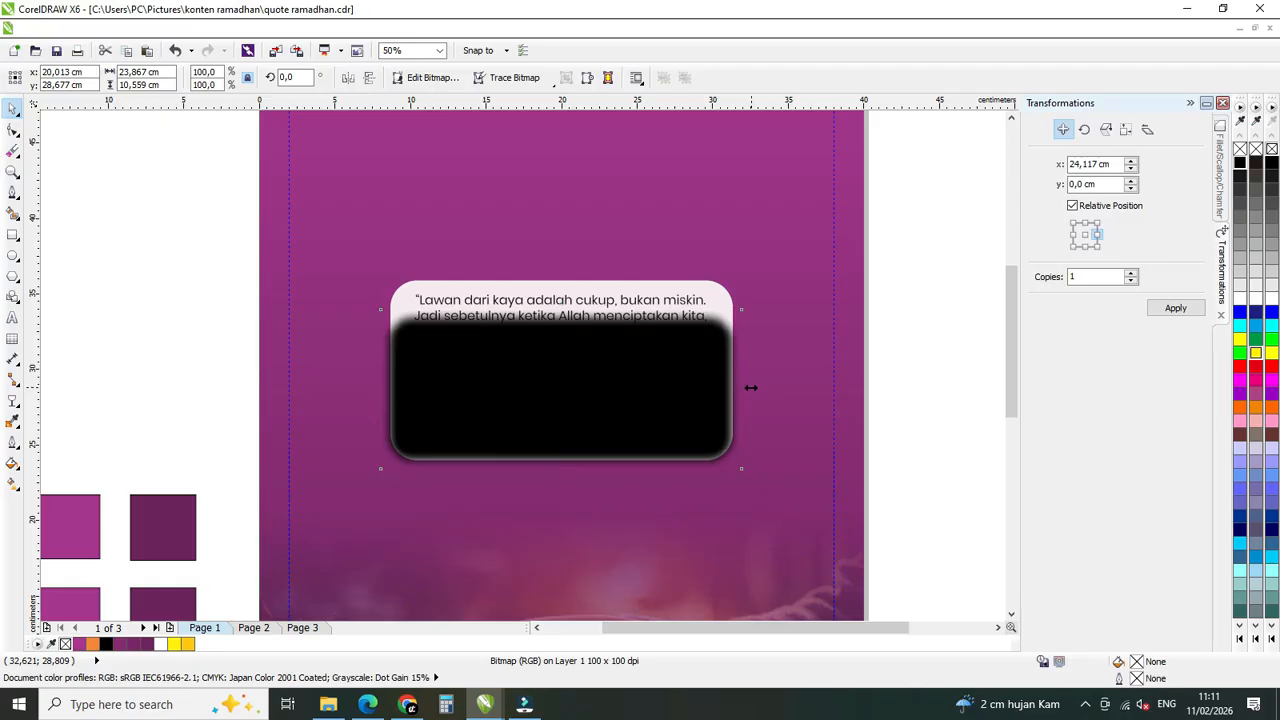
Narrow the blurred black shape symmetrically to about 23.2 cm and shift it down about 0.2 cm below the quote box's bottom edge.
{"action": "left_click_drag", "start_coordinate": [749, 387], "coordinate": [745, 393]}
{"action": "key", "text": "ctrl+z"}
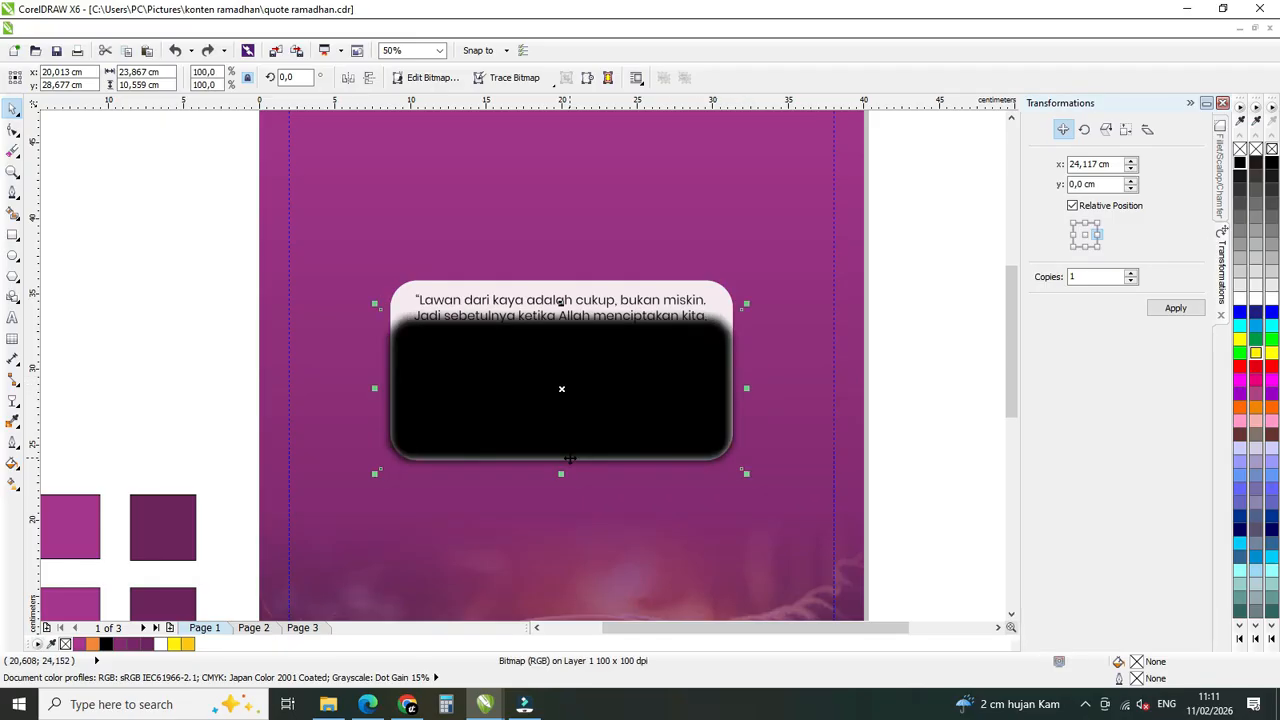
{"action": "scroll", "coordinate": [563, 457], "scroll_direction": "up", "scroll_amount": 1}
{"action": "left_click", "coordinate": [99, 28]}
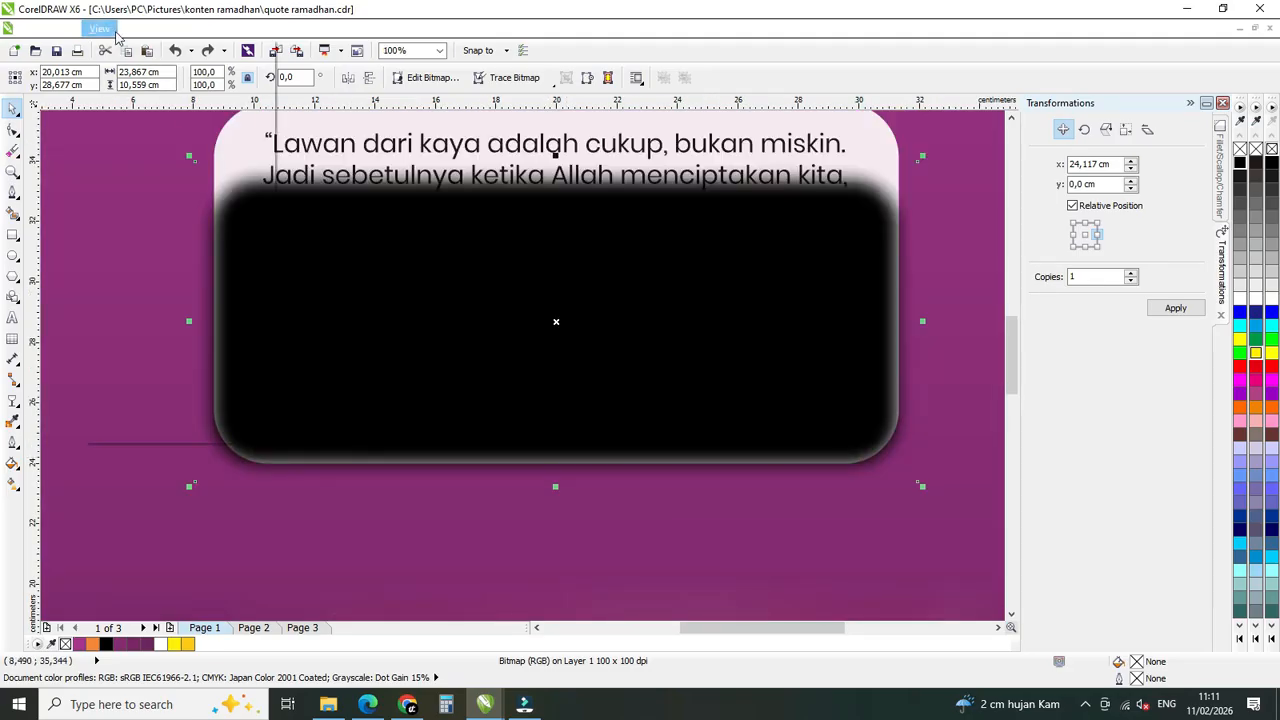
{"action": "left_click", "coordinate": [131, 414]}
{"action": "left_click_drag", "start_coordinate": [921, 321], "coordinate": [910, 320]}
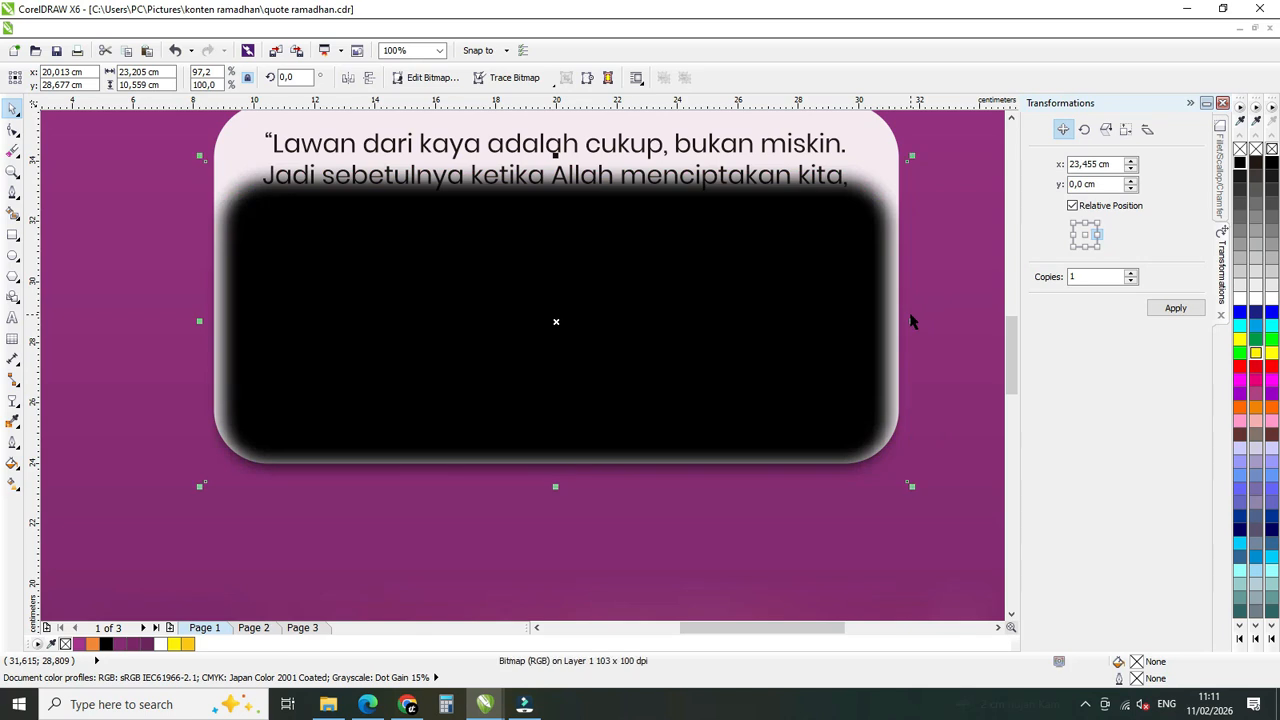
{"action": "left_click_drag", "start_coordinate": [629, 375], "coordinate": [629, 381]}
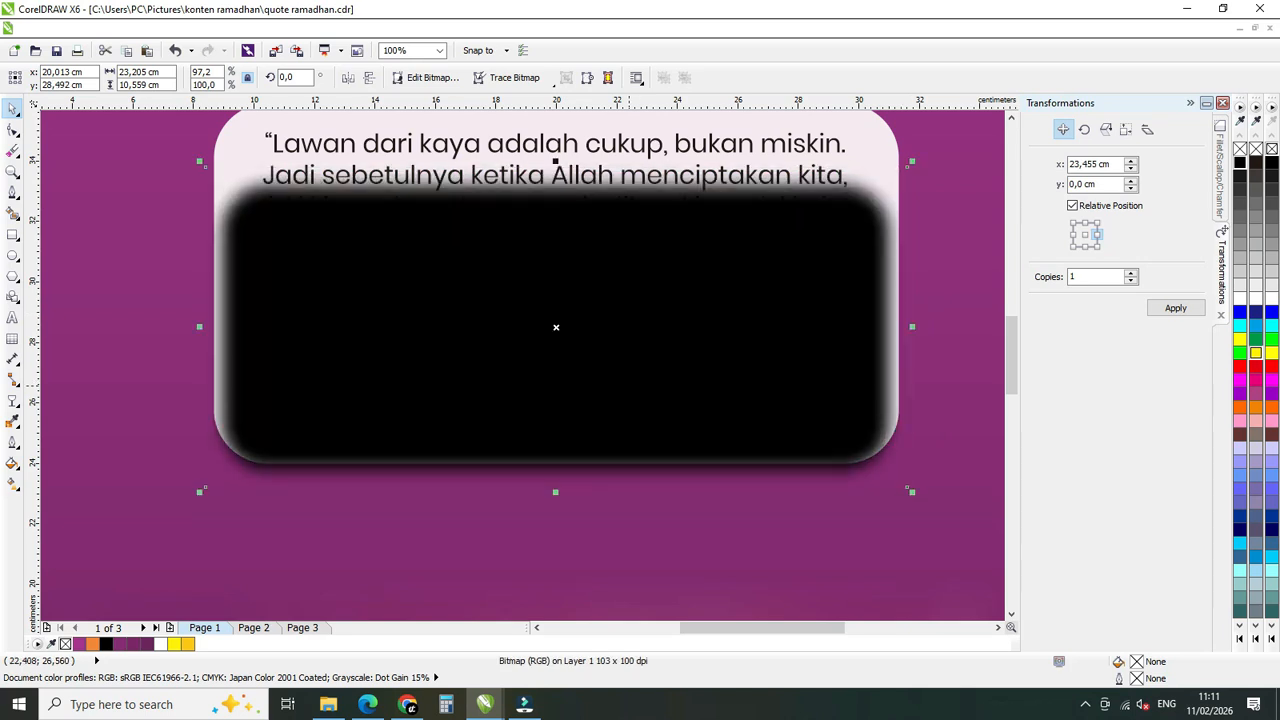
{"action": "right_click", "coordinate": [631, 391]}
{"action": "left_click", "coordinate": [695, 337]}
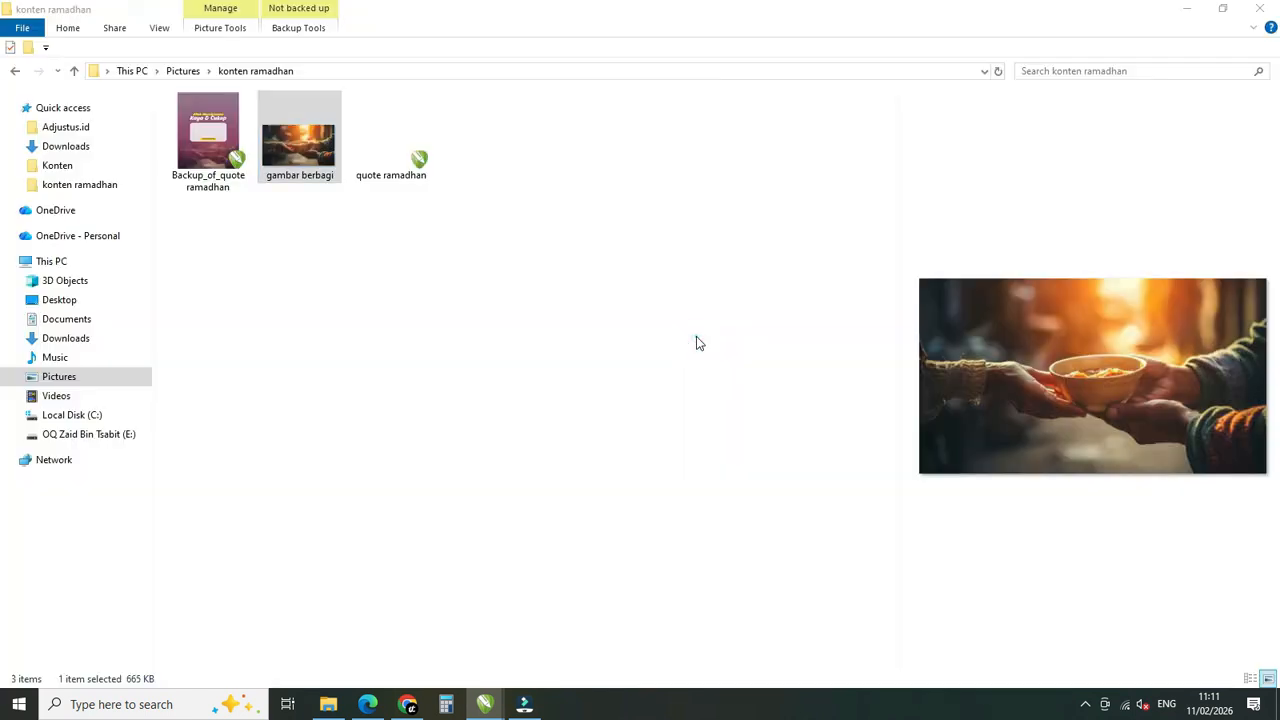
{"action": "left_click", "coordinate": [491, 707]}
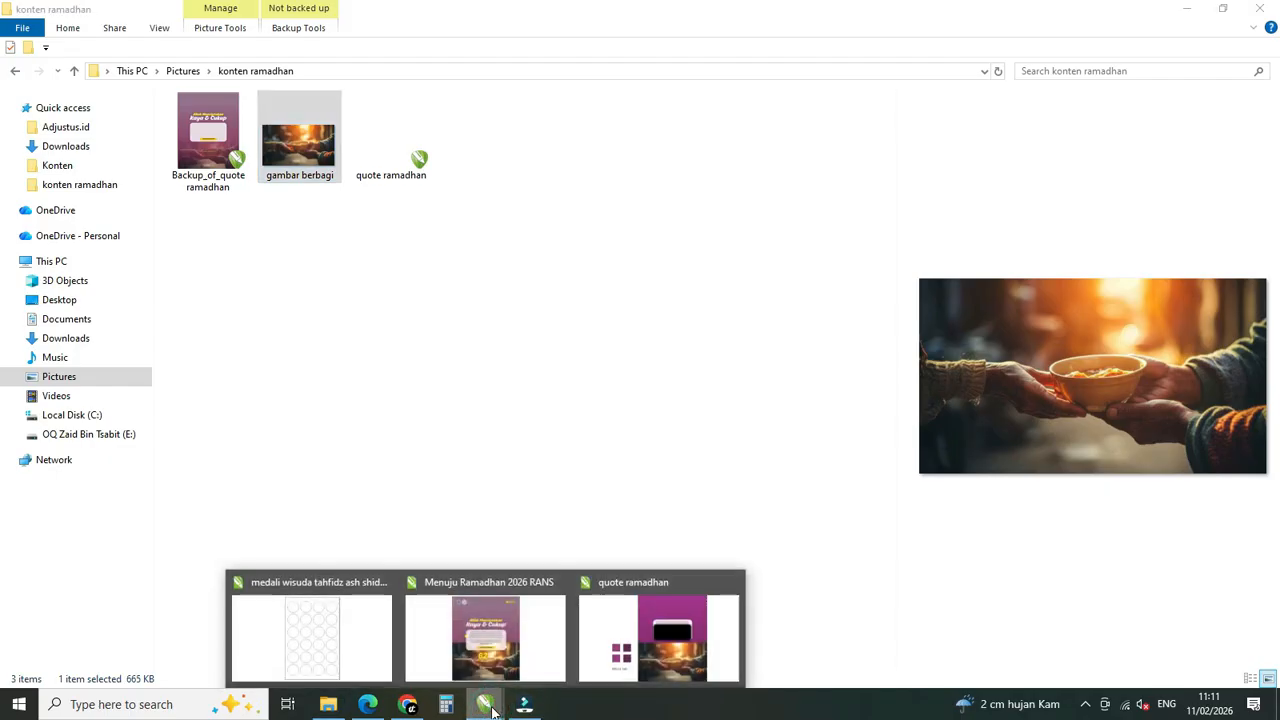
{"action": "left_click", "coordinate": [659, 638]}
{"action": "right_click", "coordinate": [680, 372]}
{"action": "mouse_move", "coordinate": [697, 365]}
{"action": "left_click", "coordinate": [770, 334]}
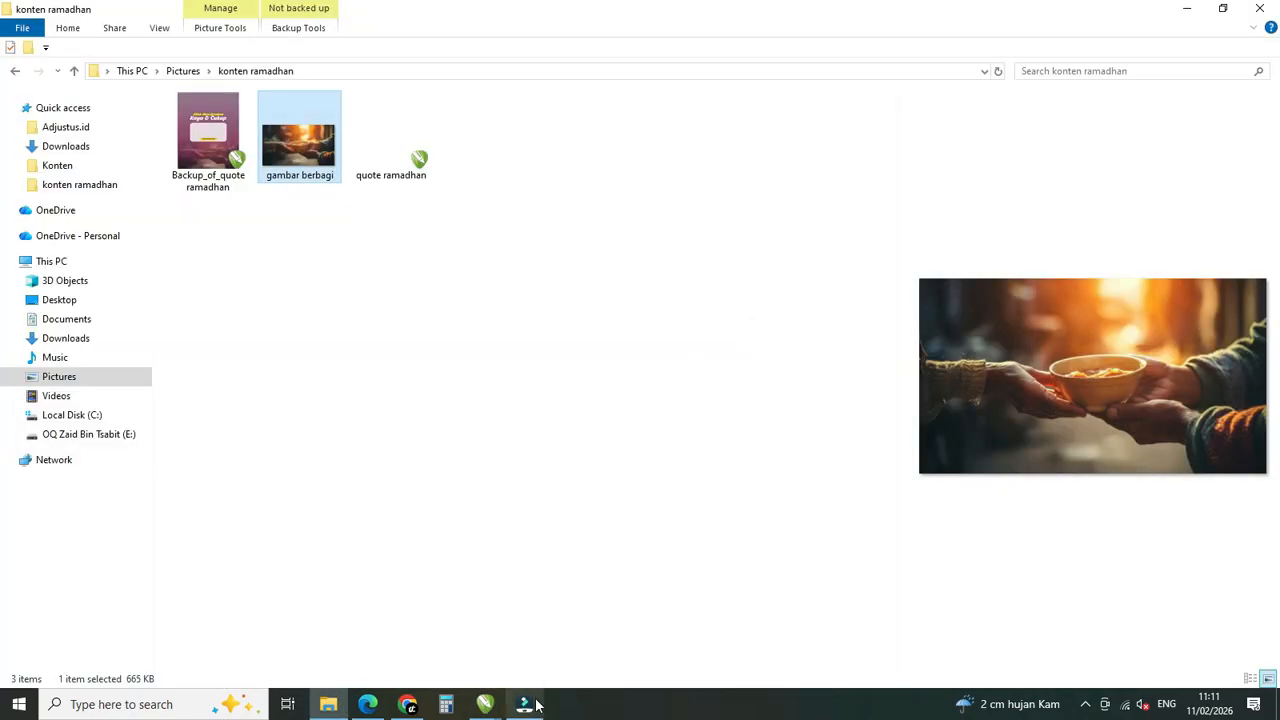
{"action": "left_click", "coordinate": [533, 701]}
{"action": "mouse_move", "coordinate": [486, 704]}
{"action": "left_click", "coordinate": [659, 638]}
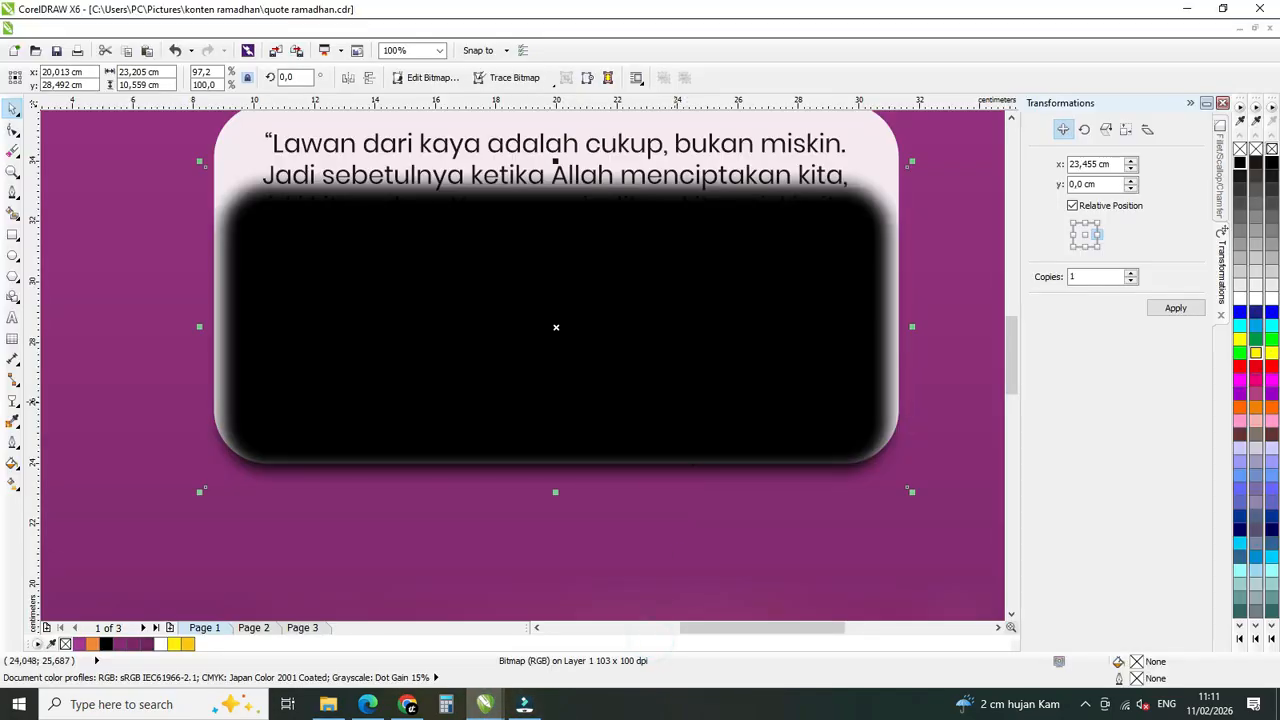
Move the blurred black shape behind the quote box group so it serves as a drop shadow, and deselect it.
{"action": "right_click", "coordinate": [665, 346]}
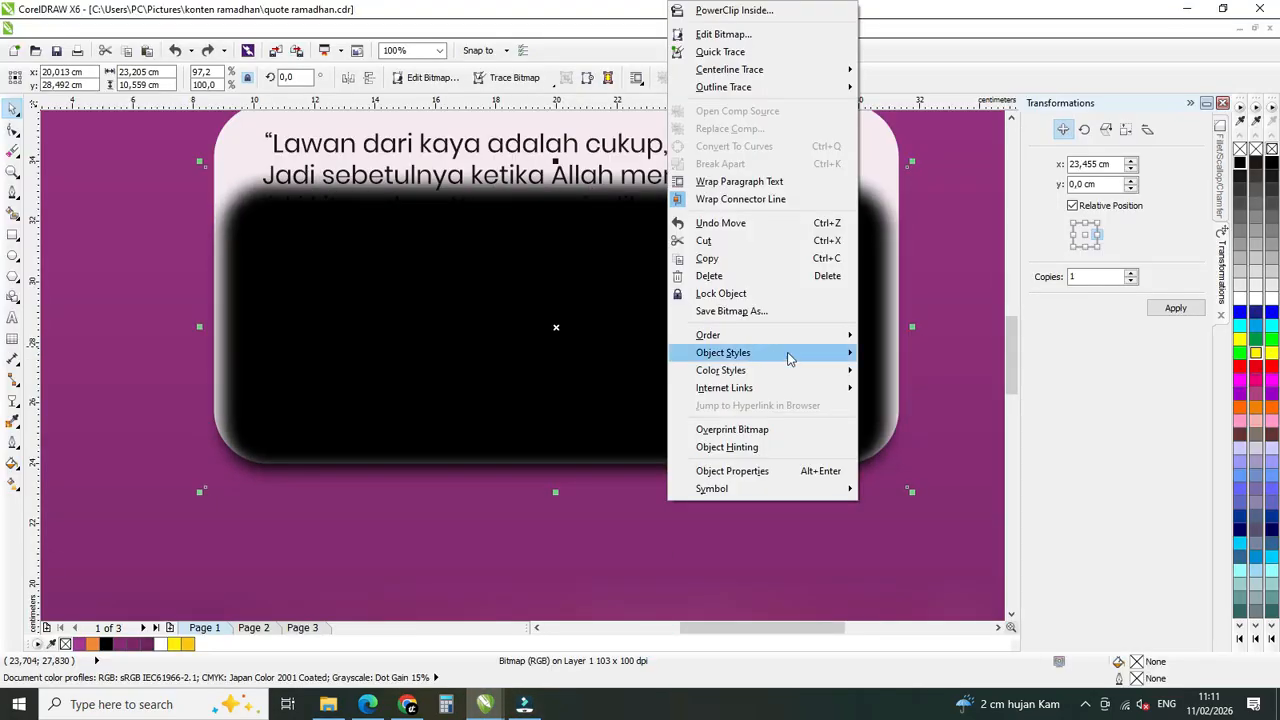
{"action": "mouse_move", "coordinate": [792, 338]}
{"action": "left_click", "coordinate": [907, 265]}
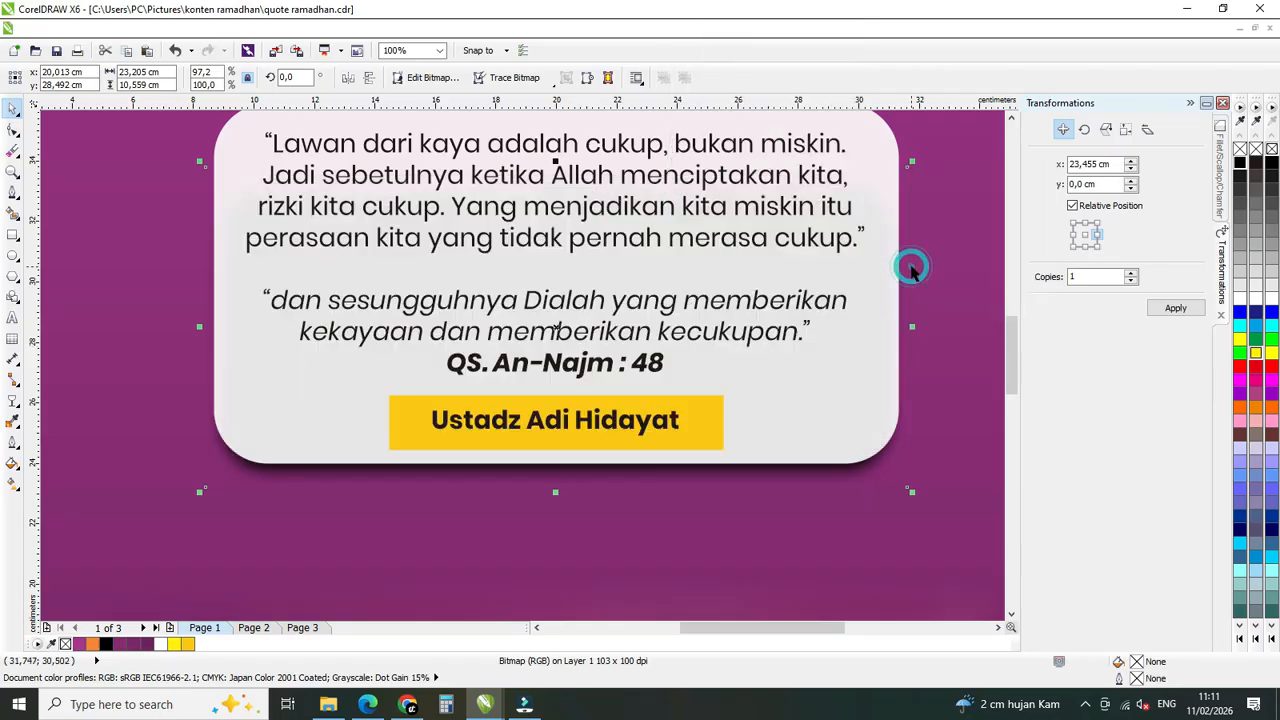
{"action": "scroll", "coordinate": [480, 425], "scroll_direction": "down", "scroll_amount": 2}
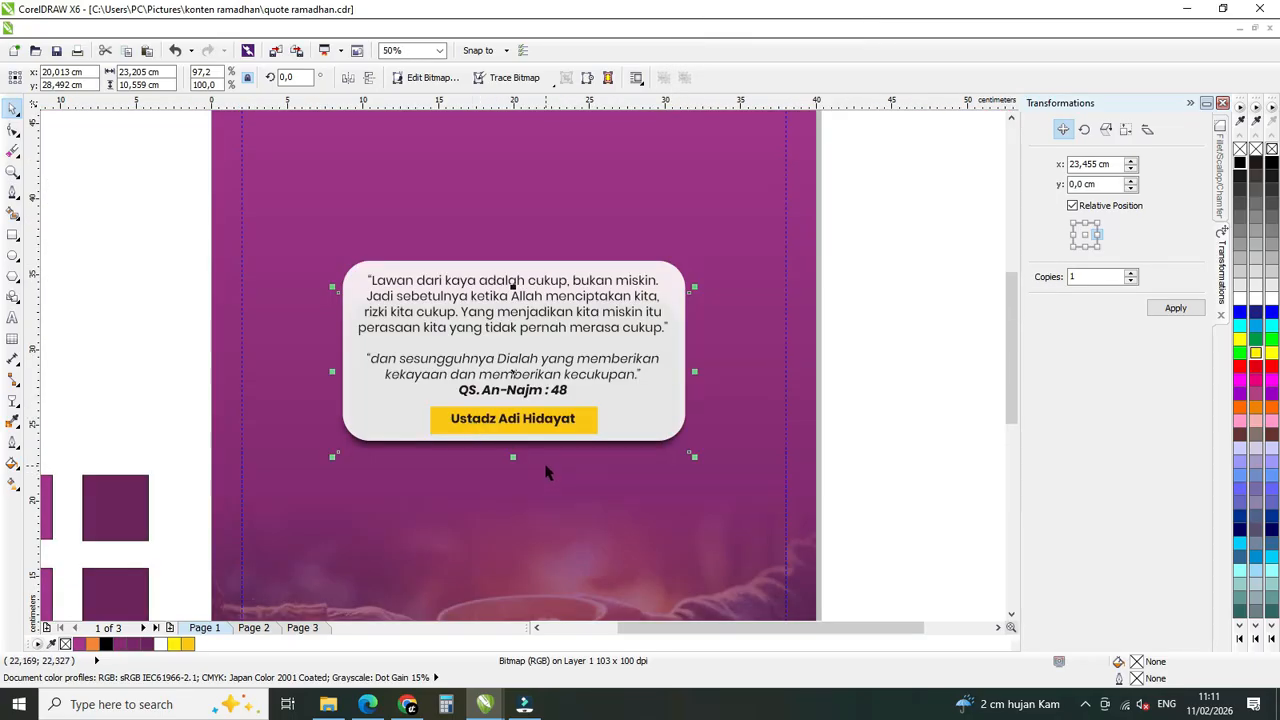
{"action": "scroll", "coordinate": [545, 470], "scroll_direction": "down", "scroll_amount": 2}
{"action": "left_click", "coordinate": [853, 400]}
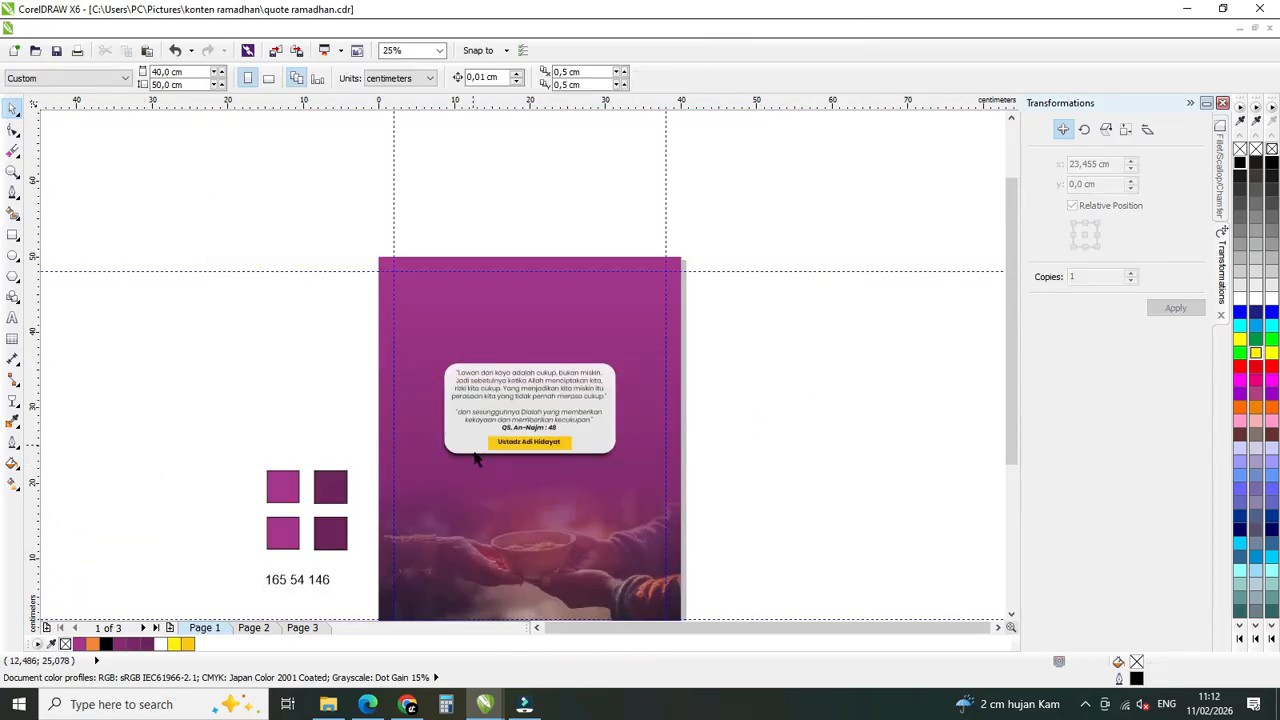
Group the quote box with its shadow and move the group slightly down on the poster.
{"action": "left_click_drag", "start_coordinate": [767, 323], "coordinate": [331, 508]}
{"action": "left_click", "coordinate": [420, 77]}
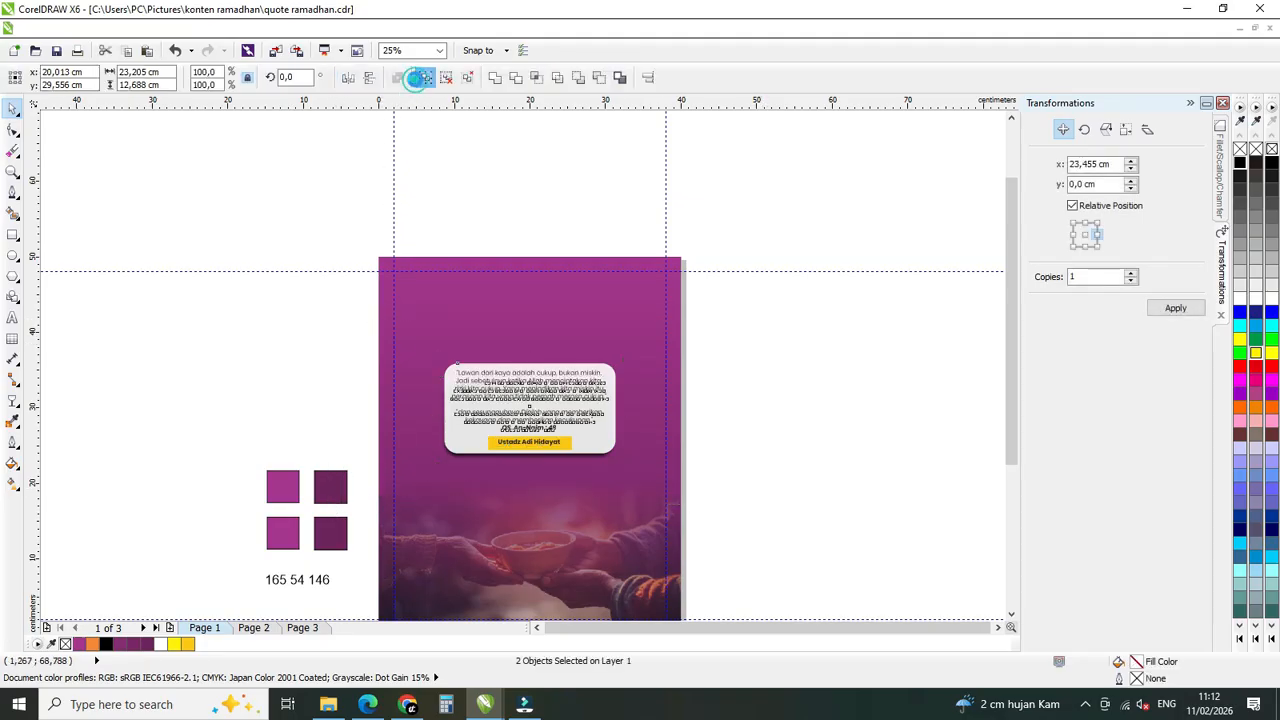
{"action": "left_click", "coordinate": [743, 457]}
{"action": "left_click", "coordinate": [534, 438]}
{"action": "left_click_drag", "start_coordinate": [547, 393], "coordinate": [547, 403]}
{"action": "left_click", "coordinate": [798, 431]}
Add the two-line title "Allah Menciptakan / Kekayaan & Kecukupan" in 24 pt Poppins above the quote box.
{"action": "scroll", "coordinate": [783, 433], "scroll_direction": "down", "scroll_amount": 1}
{"action": "scroll", "coordinate": [674, 442], "scroll_direction": "up", "scroll_amount": 1}
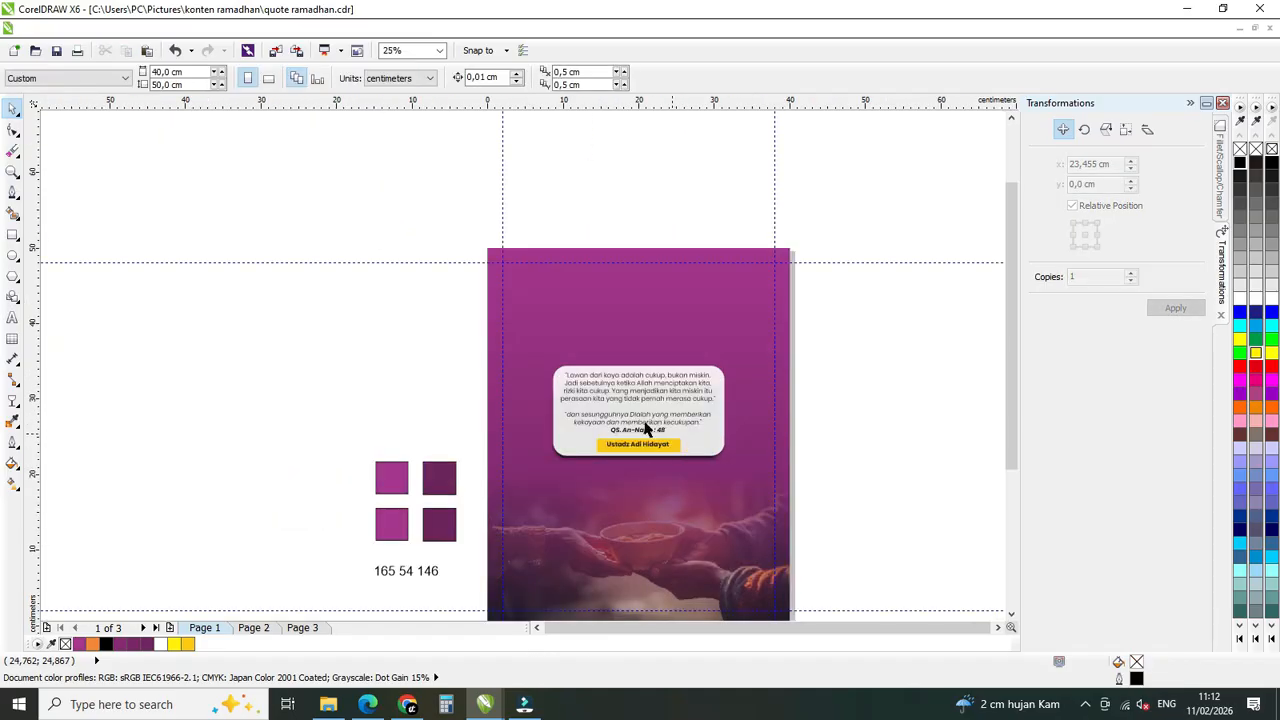
{"action": "scroll", "coordinate": [545, 394], "scroll_direction": "down", "scroll_amount": 1}
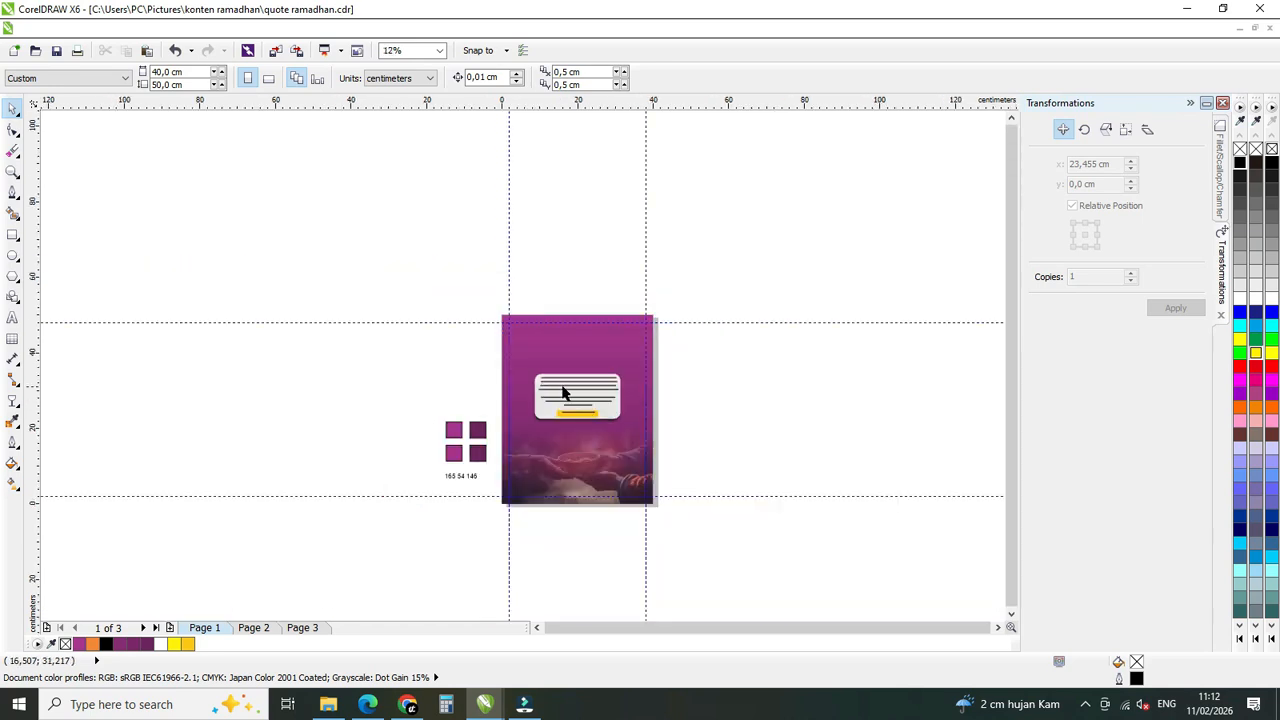
{"action": "scroll", "coordinate": [598, 394], "scroll_direction": "up", "scroll_amount": 1}
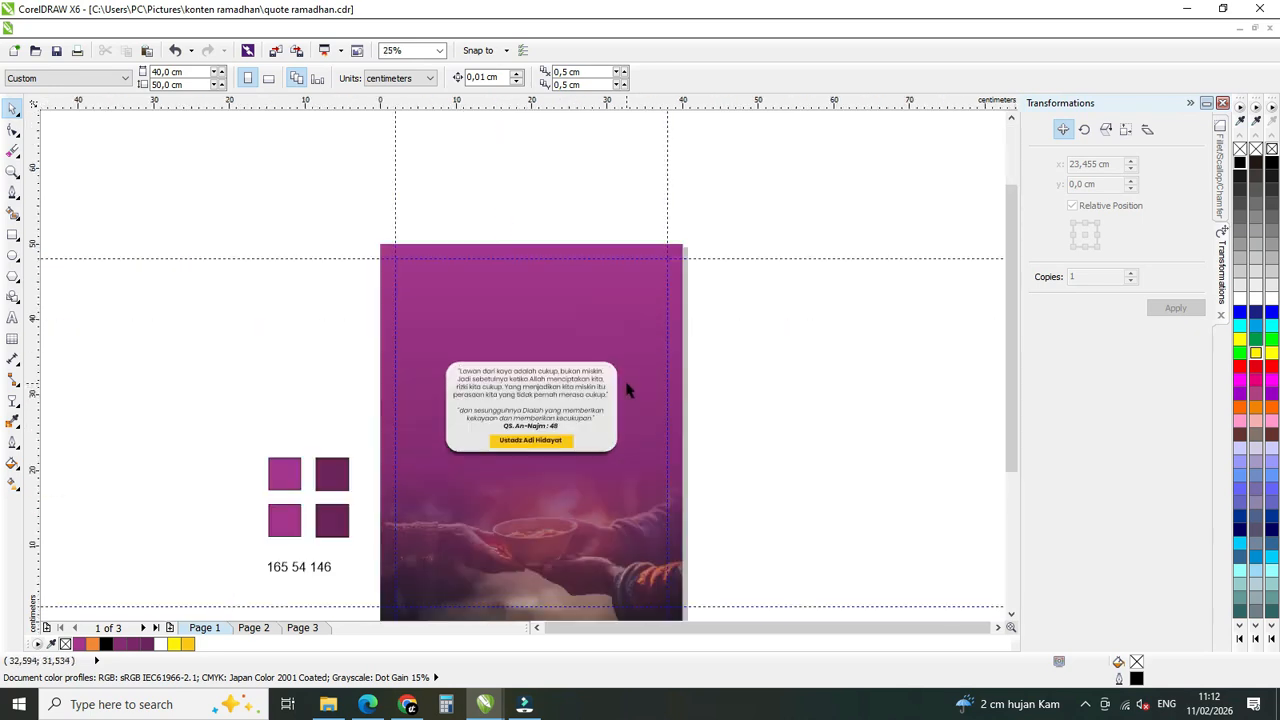
{"action": "left_click", "coordinate": [13, 318]}
{"action": "scroll", "coordinate": [505, 340], "scroll_direction": "up", "scroll_amount": 1}
{"action": "left_click", "coordinate": [515, 348]}
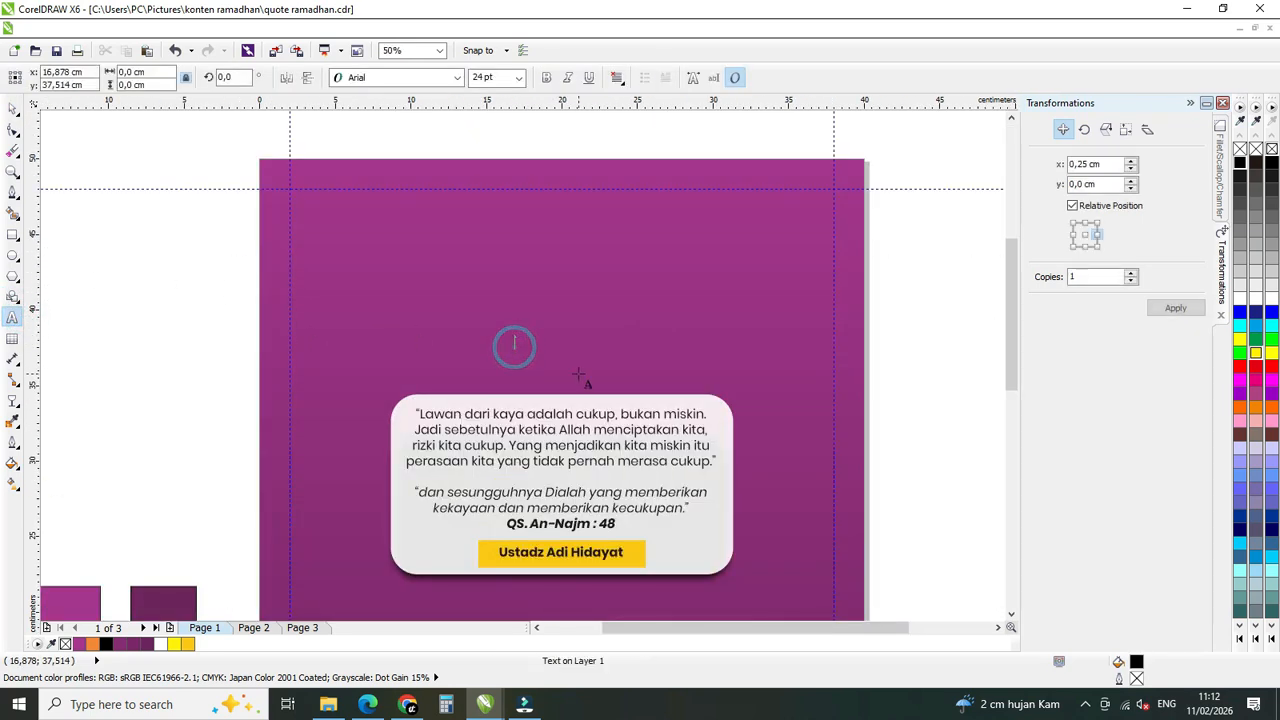
{"action": "left_click", "coordinate": [458, 86]}
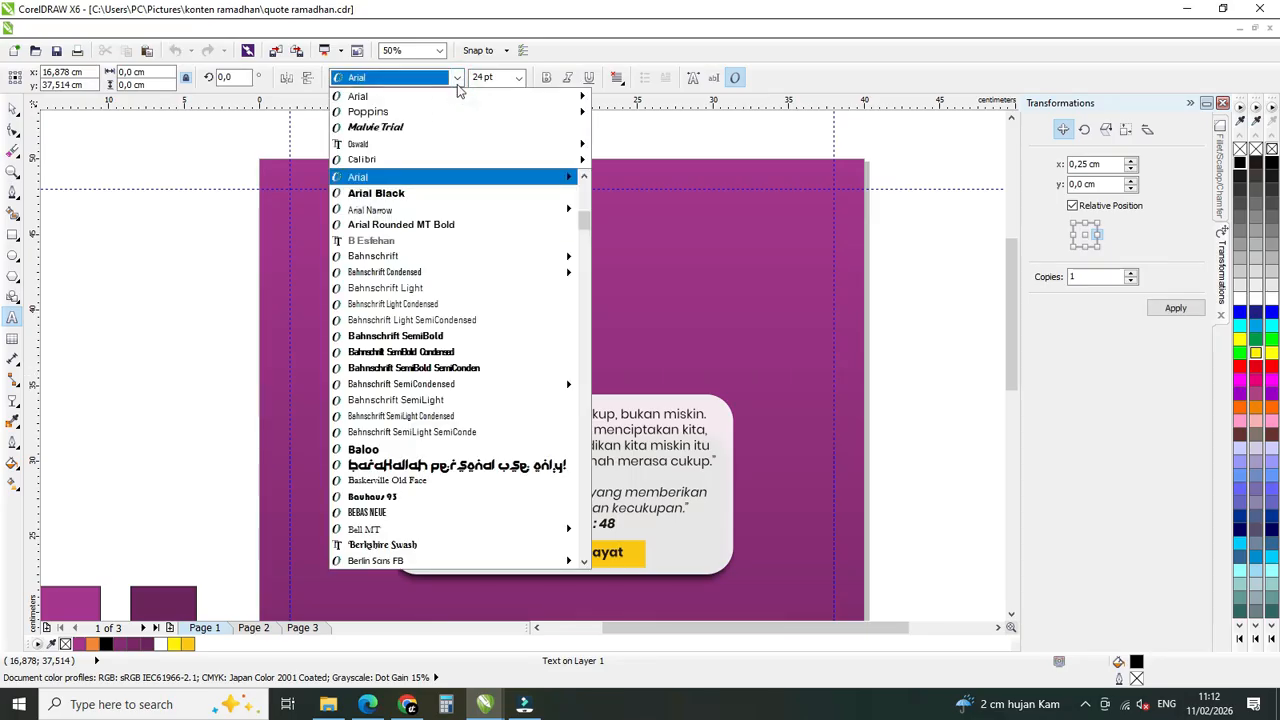
{"action": "mouse_move", "coordinate": [450, 115]}
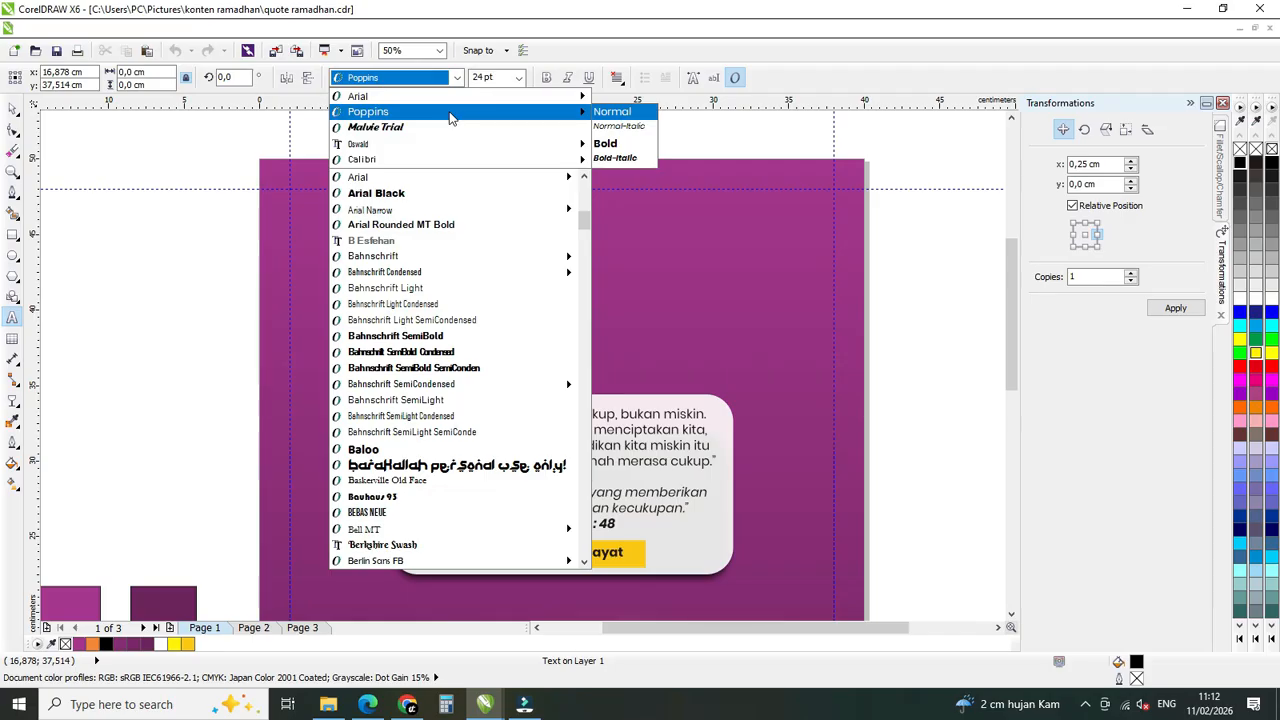
{"action": "left_click", "coordinate": [450, 115]}
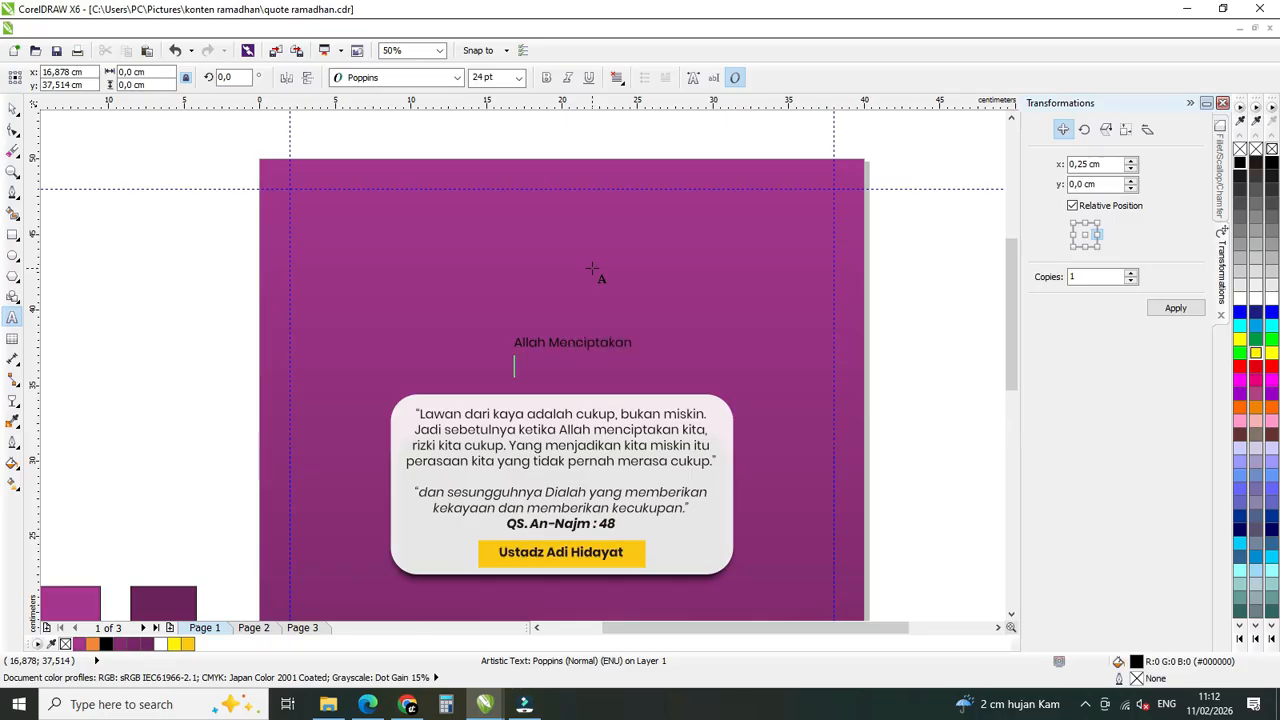
{"action": "type", "text": "yaan & Kecukupan"}
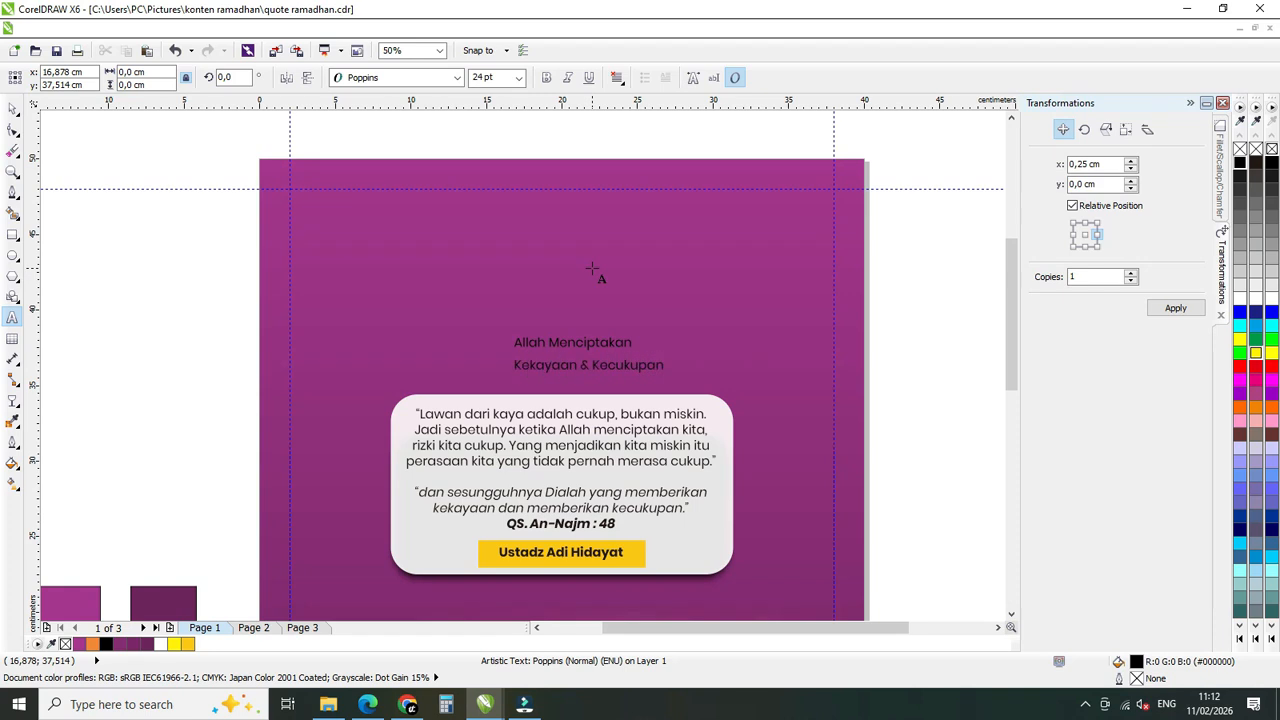
Set the two-line title's horizontal text alignment to center.
{"action": "left_click", "coordinate": [13, 108]}
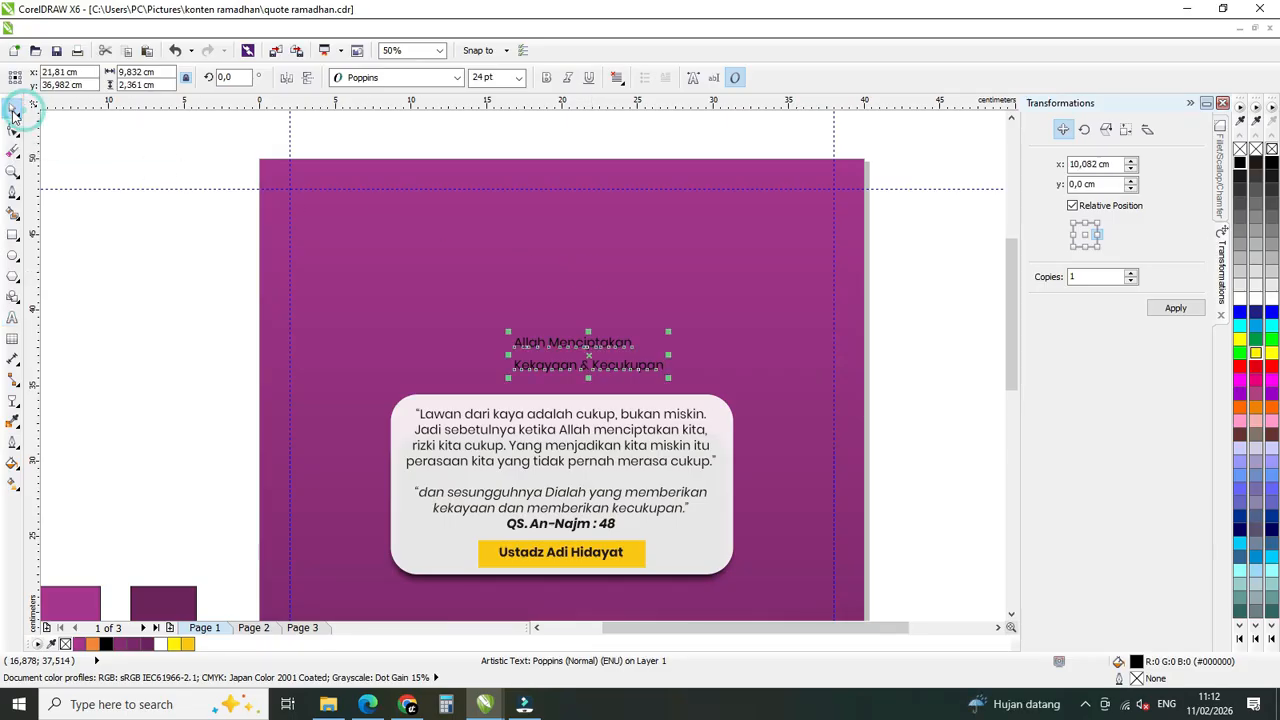
{"action": "left_click", "coordinate": [616, 78]}
{"action": "left_click", "coordinate": [621, 134]}
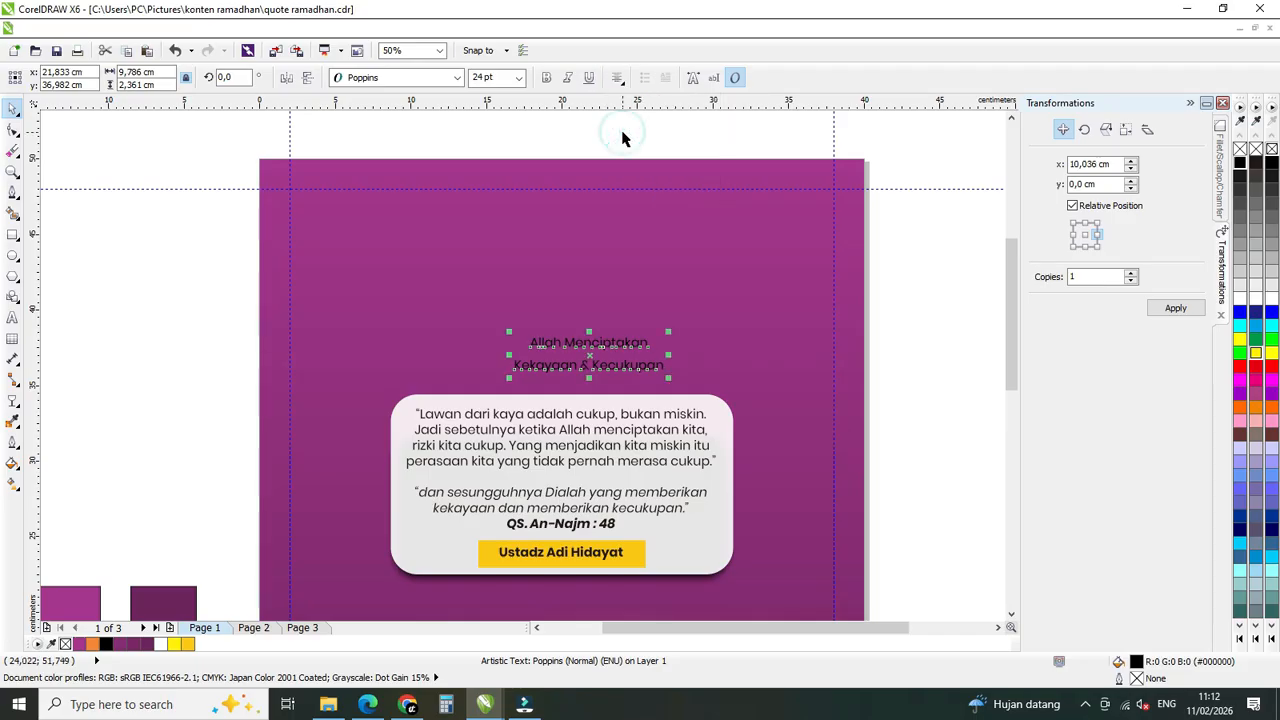
Make the two-line title bold and white, and center it horizontally on the poster background.
{"action": "left_click", "coordinate": [543, 77]}
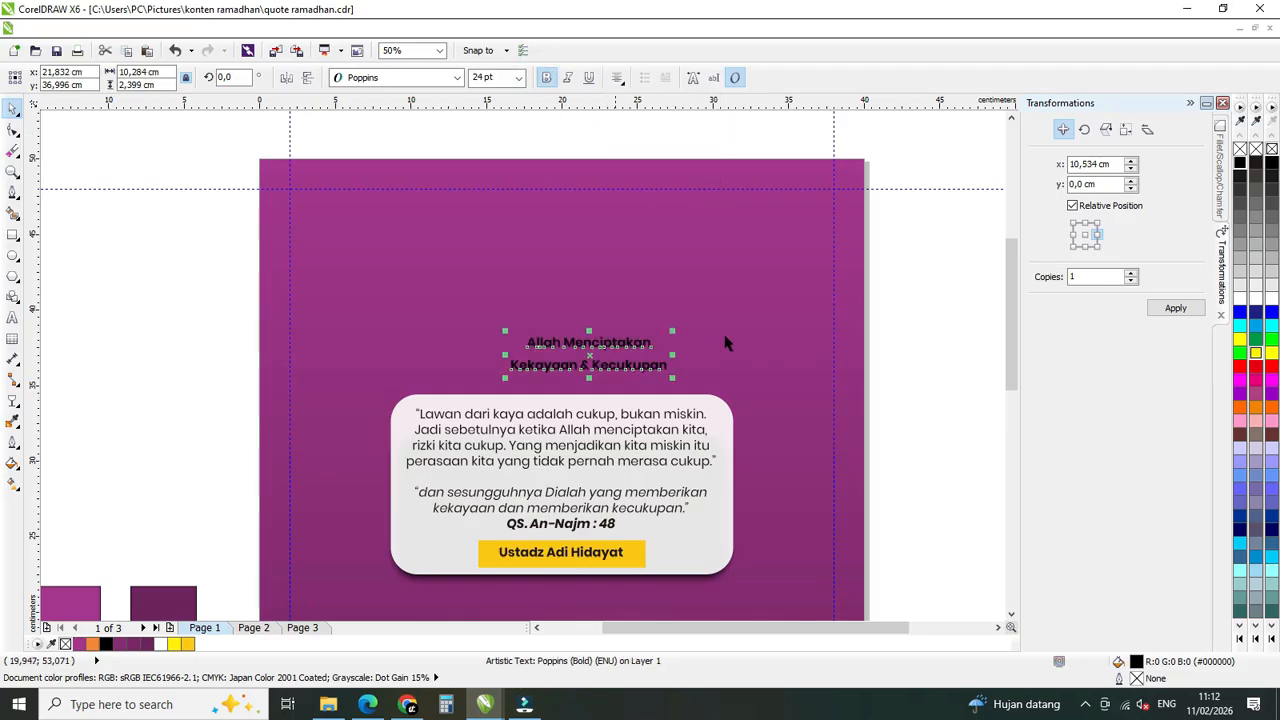
{"action": "left_click", "coordinate": [1240, 298]}
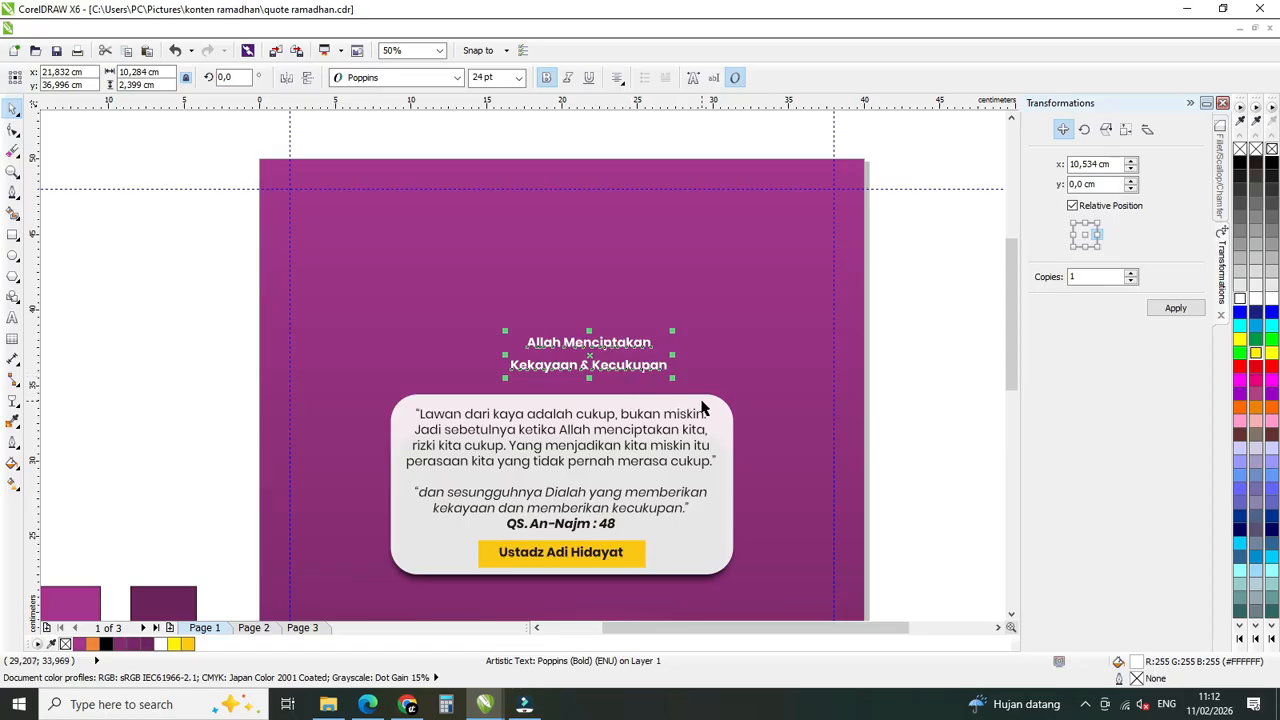
{"action": "left_click", "coordinate": [723, 372], "text": "shift"}
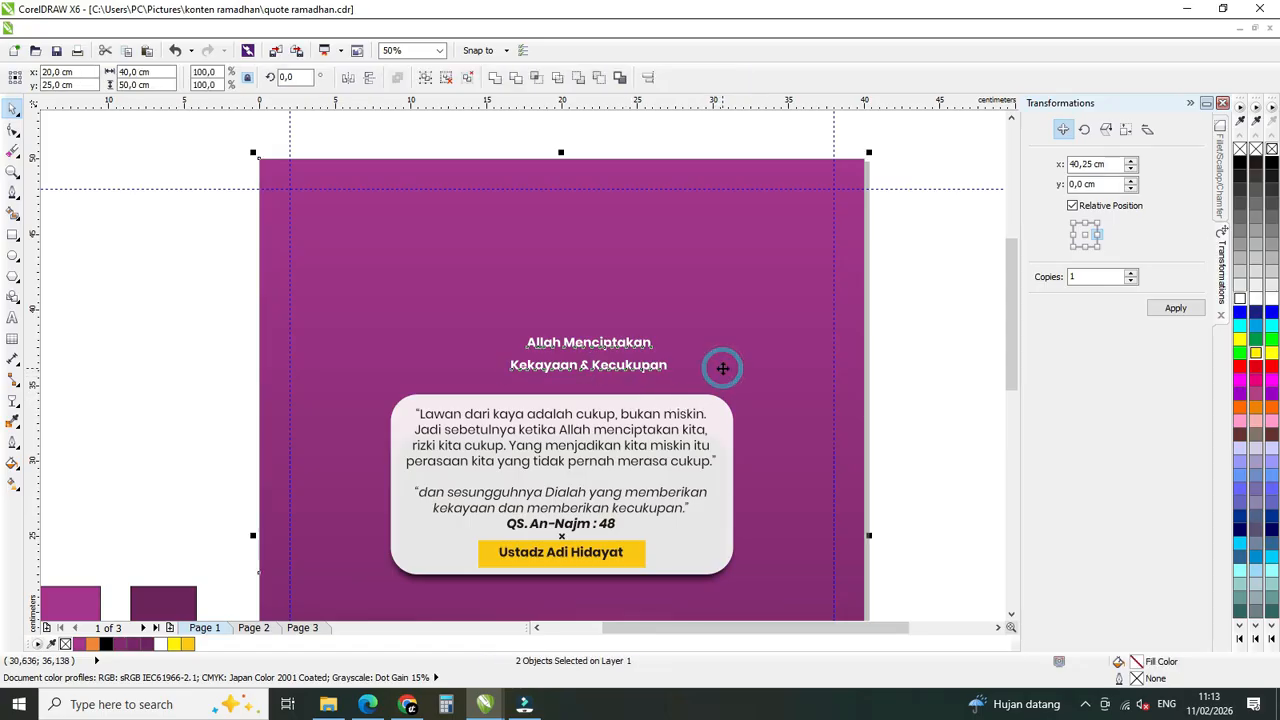
{"action": "key", "text": "c"}
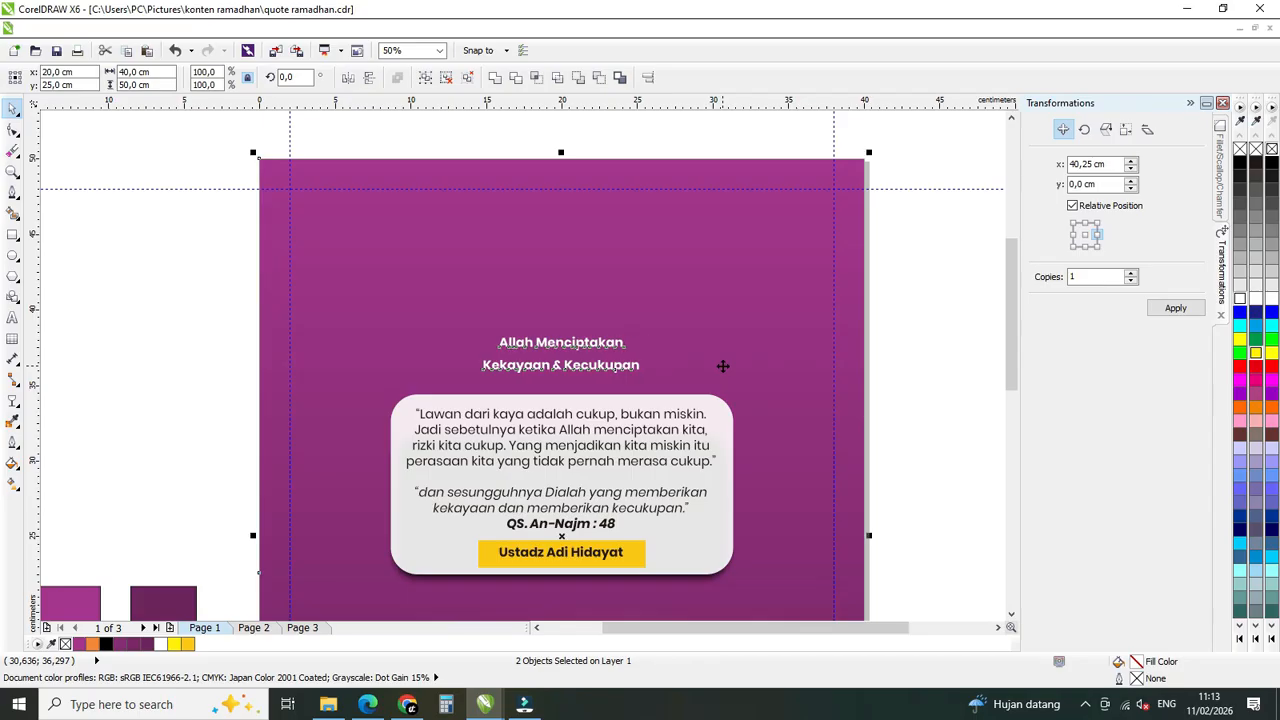
{"action": "left_click", "coordinate": [927, 398]}
Enlarge the two-line title to 38,4 pt and move it slightly up above the quote box.
{"action": "left_click", "coordinate": [550, 338]}
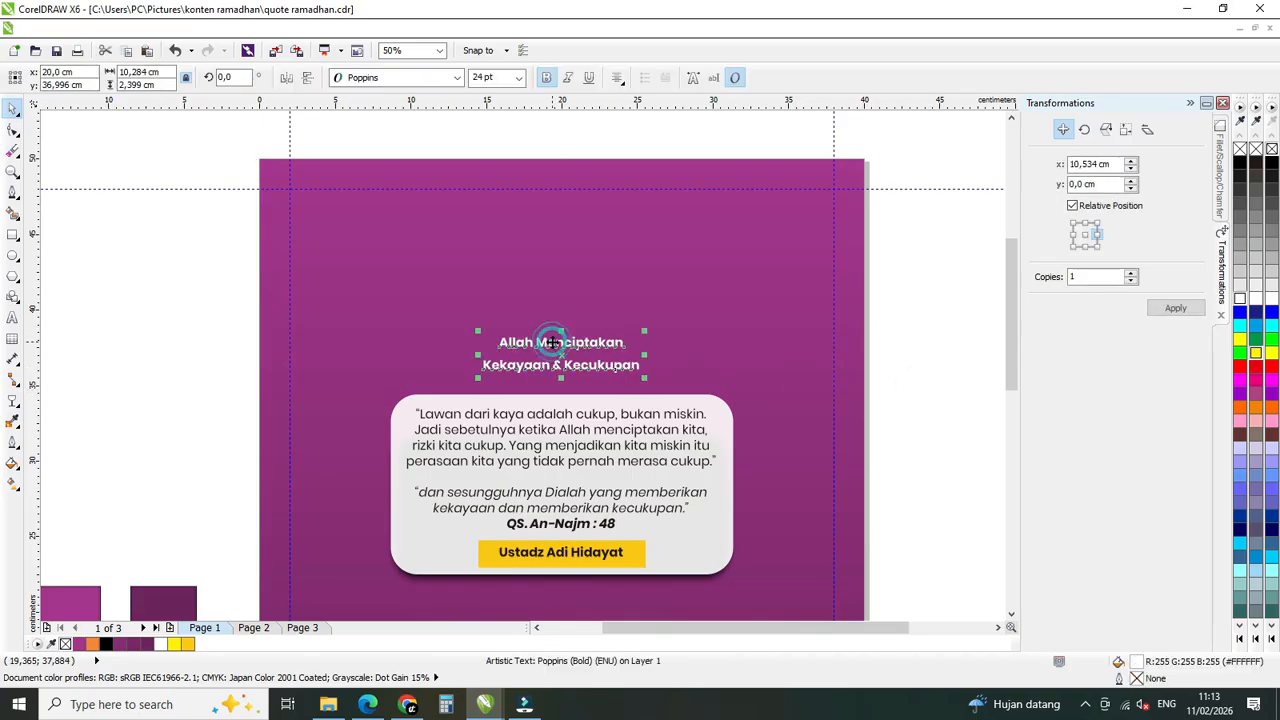
{"action": "left_click", "coordinate": [501, 77]}
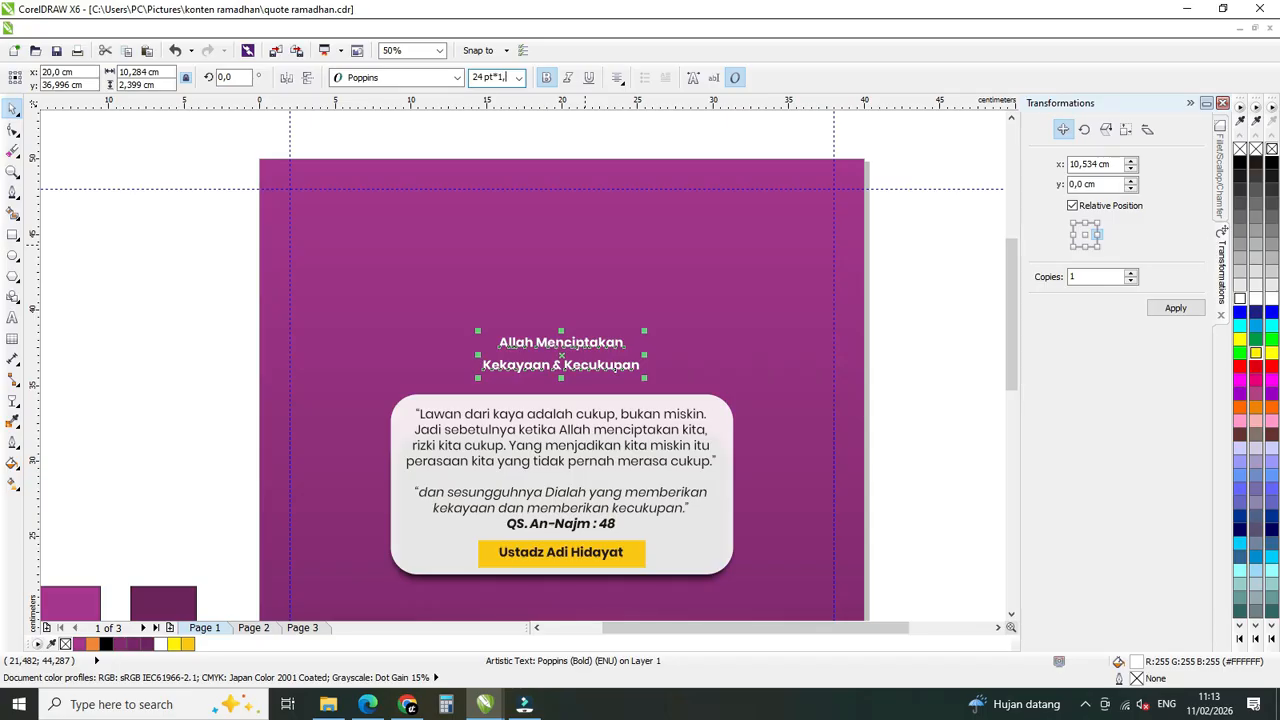
{"action": "key", "text": "Return"}
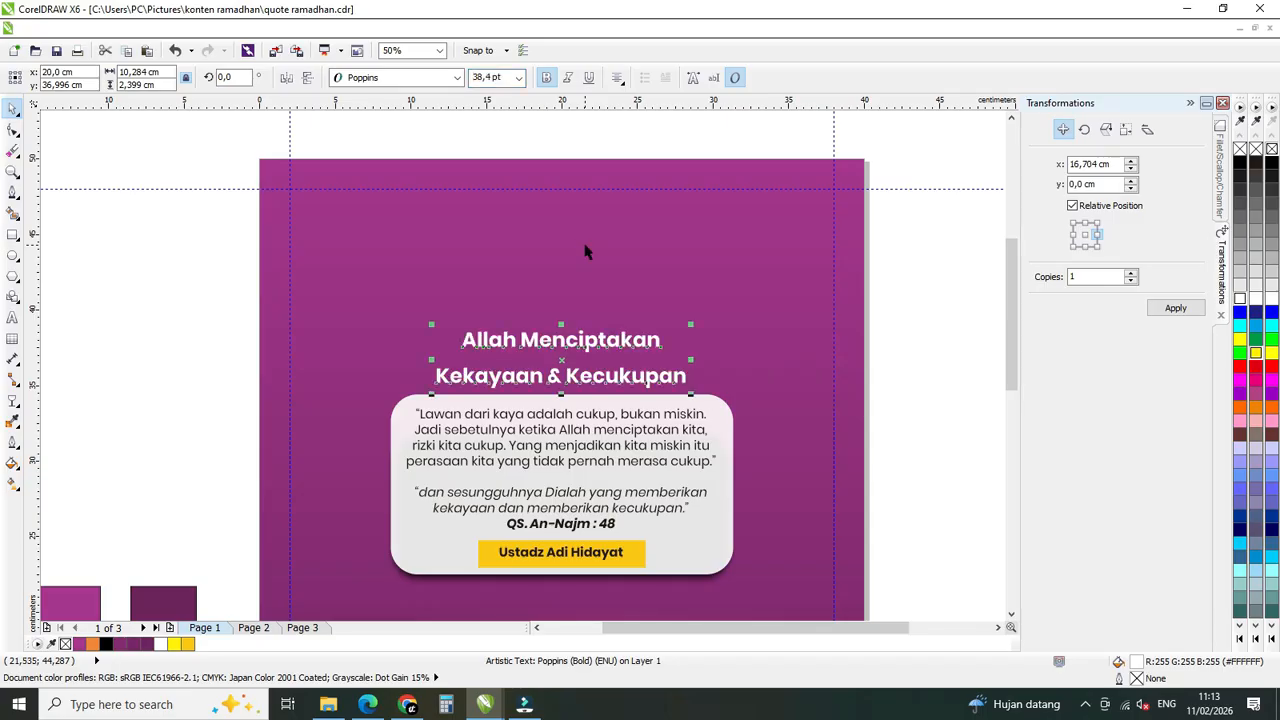
{"action": "left_click_drag", "start_coordinate": [580, 346], "coordinate": [582, 338]}
Change the case of the whole two-line title to UPPERCASE.
{"action": "double_click", "coordinate": [581, 334]}
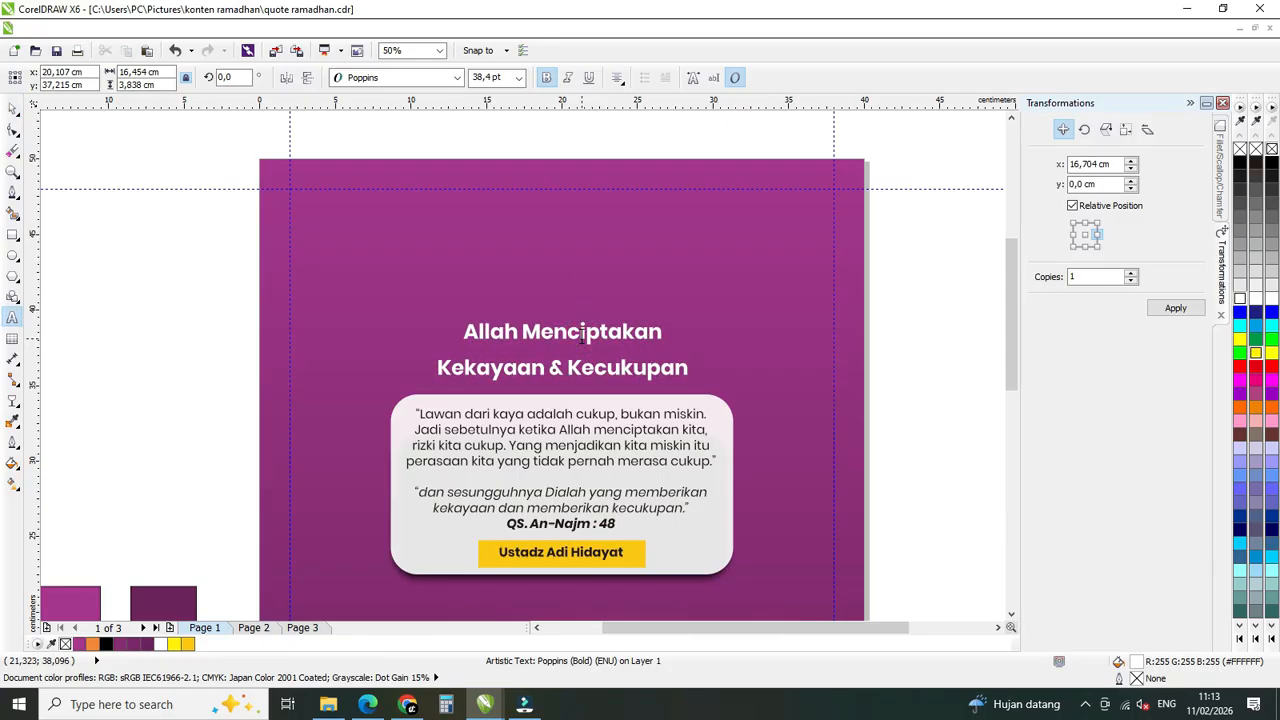
{"action": "key", "text": "ctrl+a"}
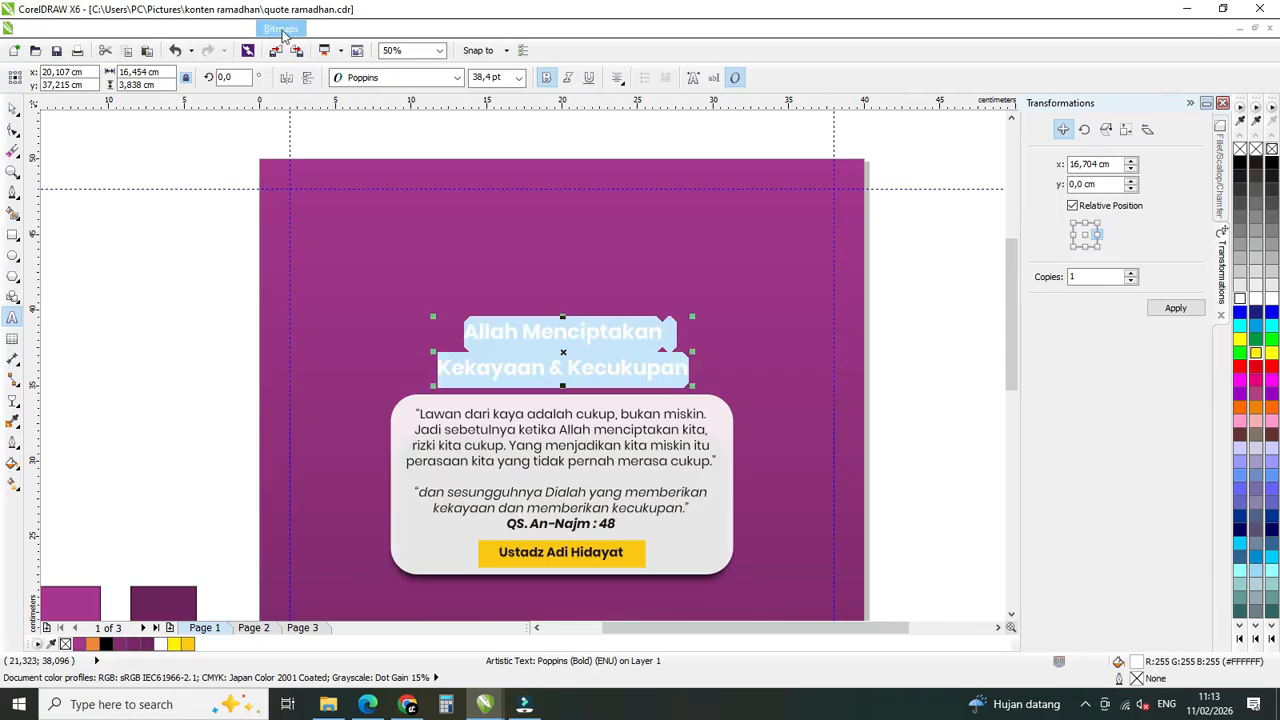
{"action": "left_click", "coordinate": [318, 29]}
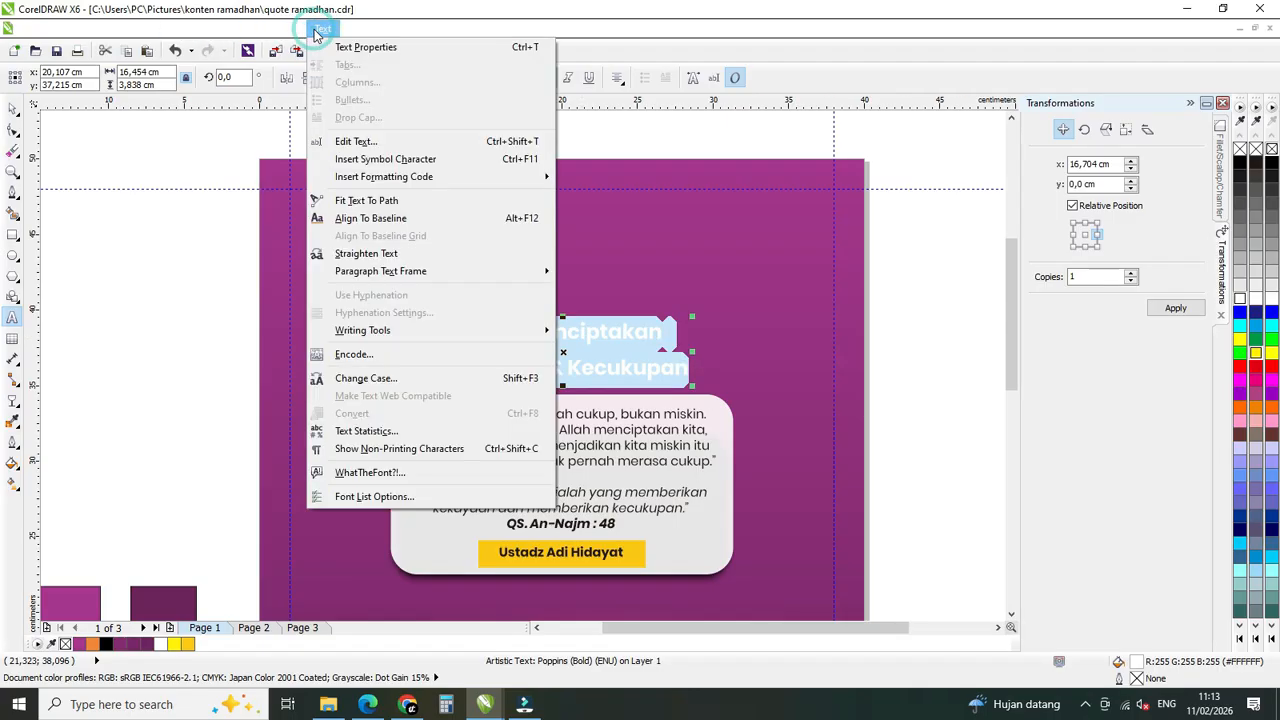
{"action": "left_click", "coordinate": [394, 386]}
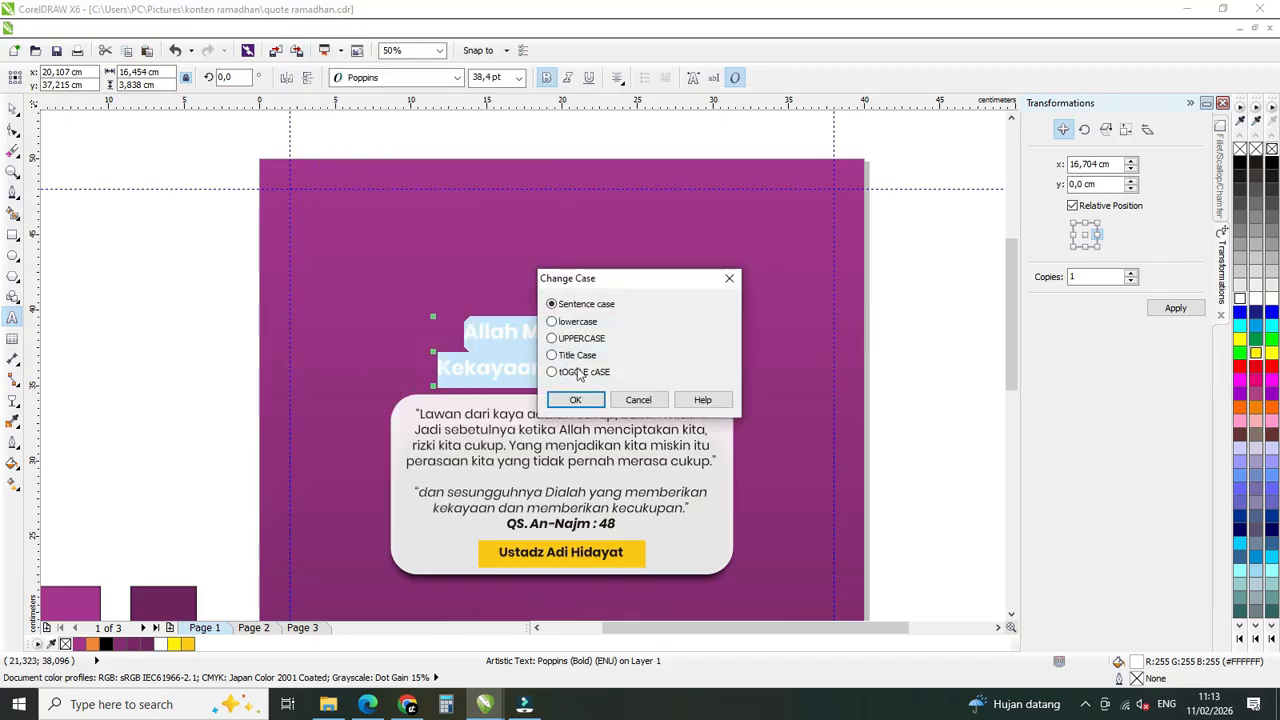
{"action": "left_click", "coordinate": [553, 340]}
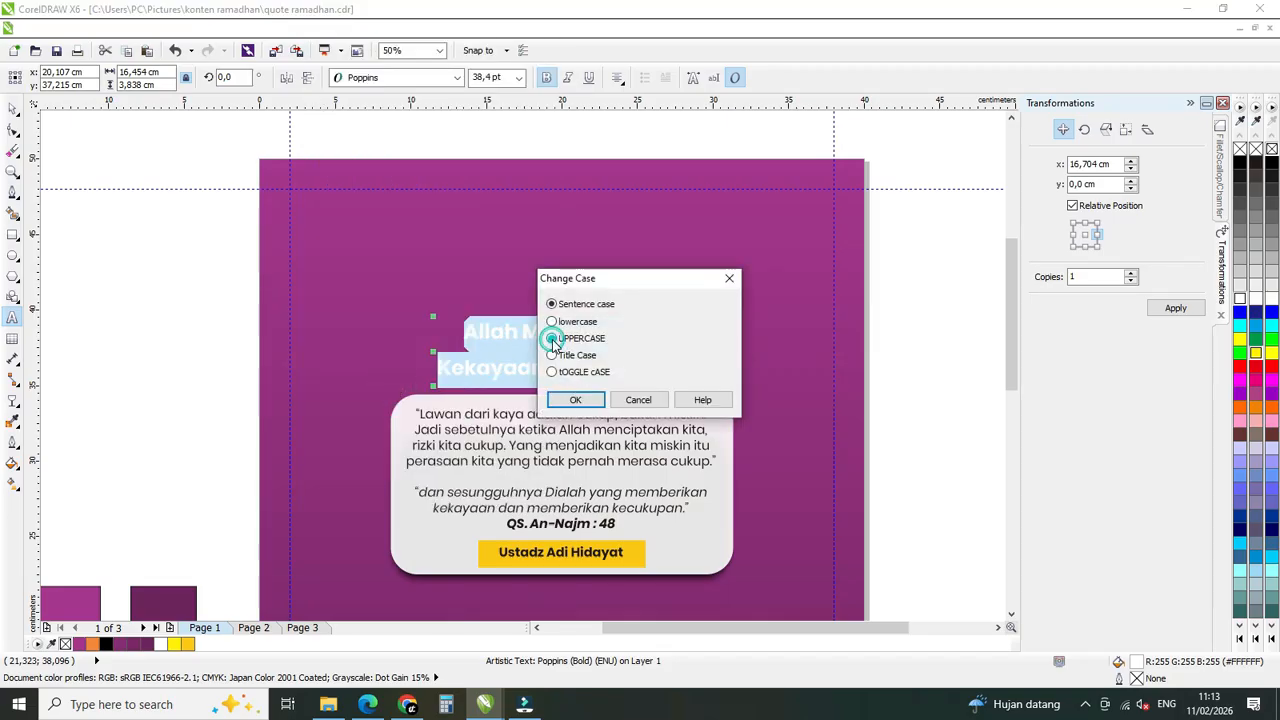
{"action": "left_click", "coordinate": [583, 402]}
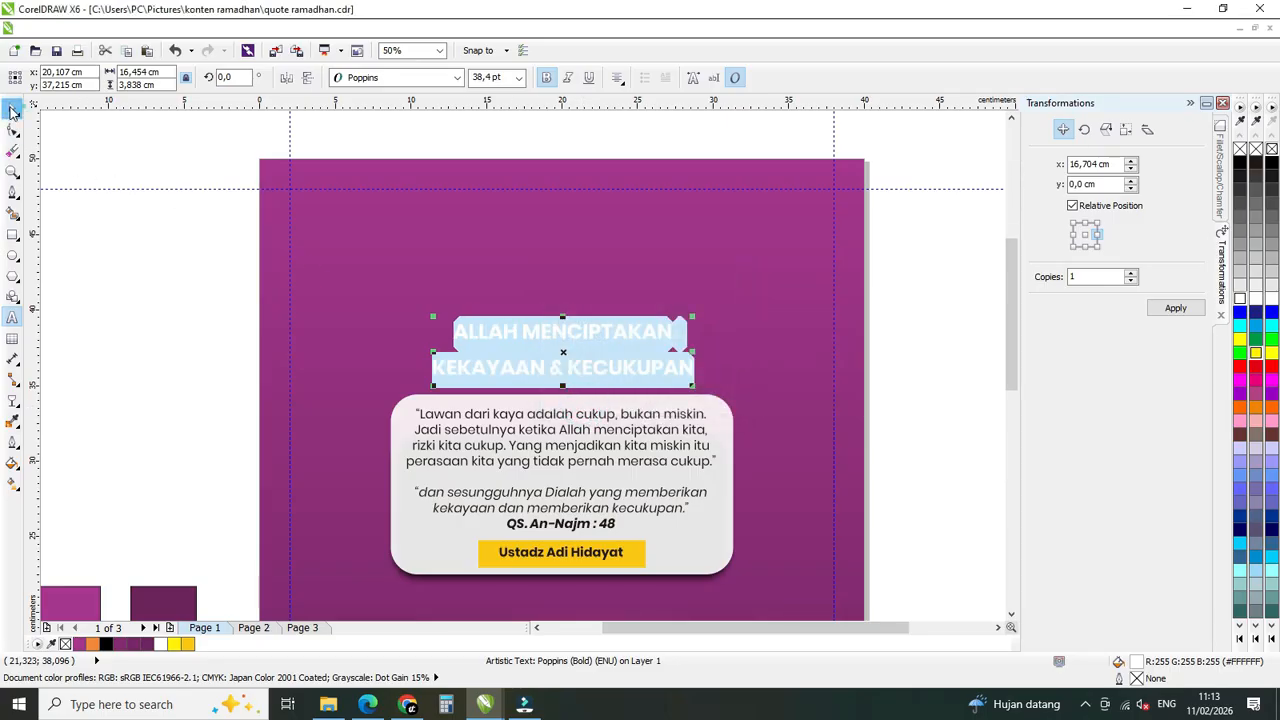
{"action": "left_click", "coordinate": [13, 108]}
Nudge the uppercase title slightly up and realign it to the poster's horizontal center.
{"action": "left_click", "coordinate": [620, 334]}
{"action": "left_click", "coordinate": [622, 338], "text": "ctrl"}
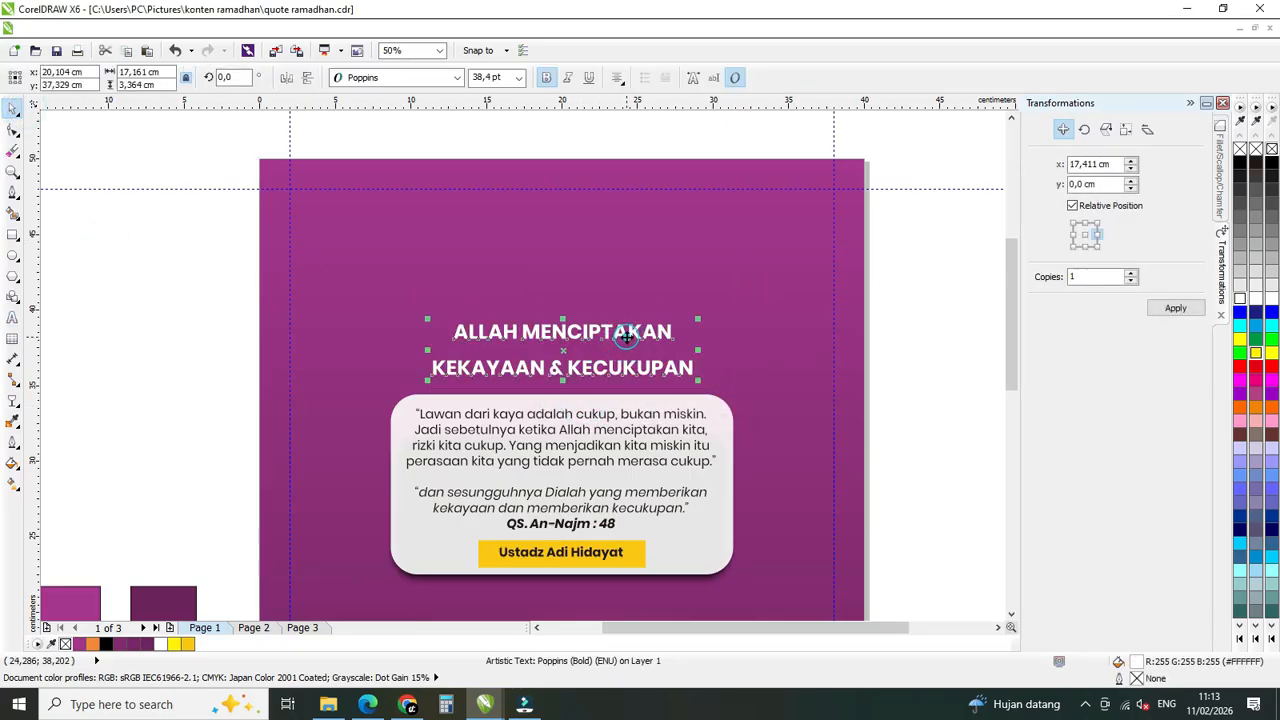
{"action": "mouse_move", "coordinate": [627, 338]}
{"action": "left_mouse_down"}
{"action": "mouse_move", "coordinate": [628, 312]}
{"action": "mouse_move", "coordinate": [633, 335]}
{"action": "left_mouse_up"}
{"action": "left_click", "coordinate": [743, 353], "text": "shift"}
{"action": "key", "text": "c"}
{"action": "left_click", "coordinate": [973, 352]}
Break the title apart into two separate lines and fill the "ALLAH MENCIPTAKAN" line with yellow.
{"action": "left_click", "coordinate": [606, 328]}
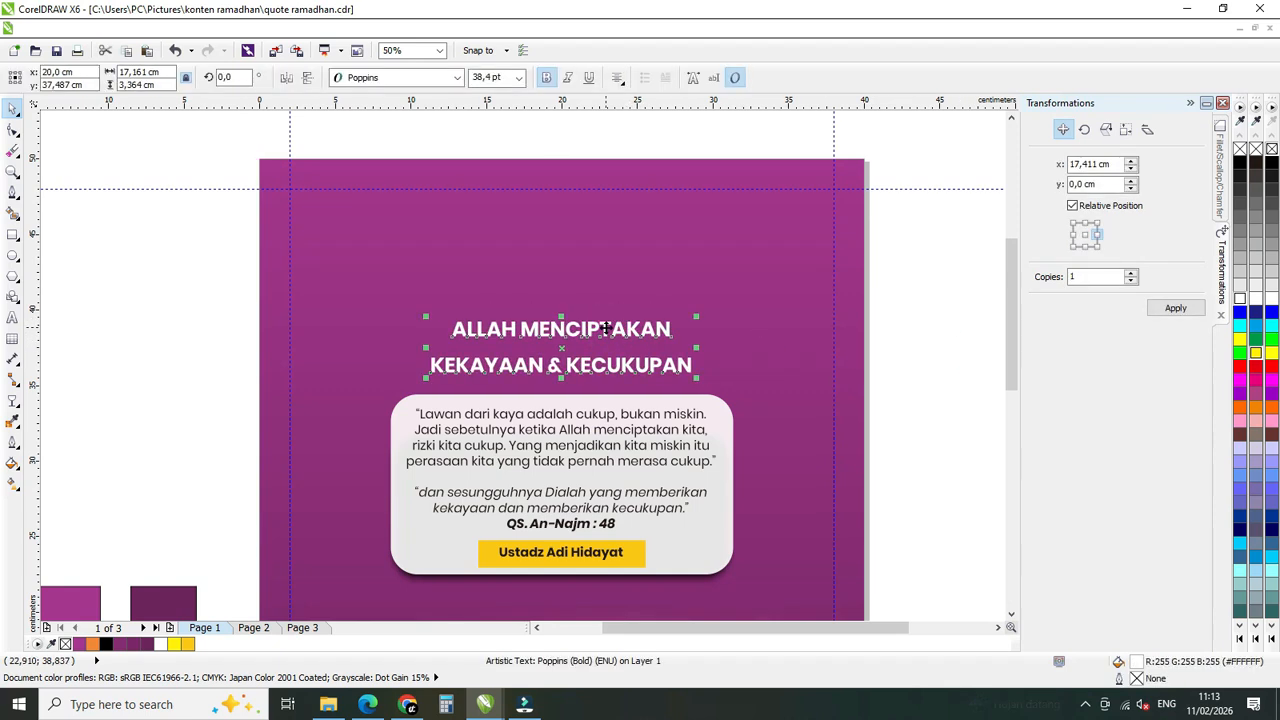
{"action": "left_click", "coordinate": [606, 328]}
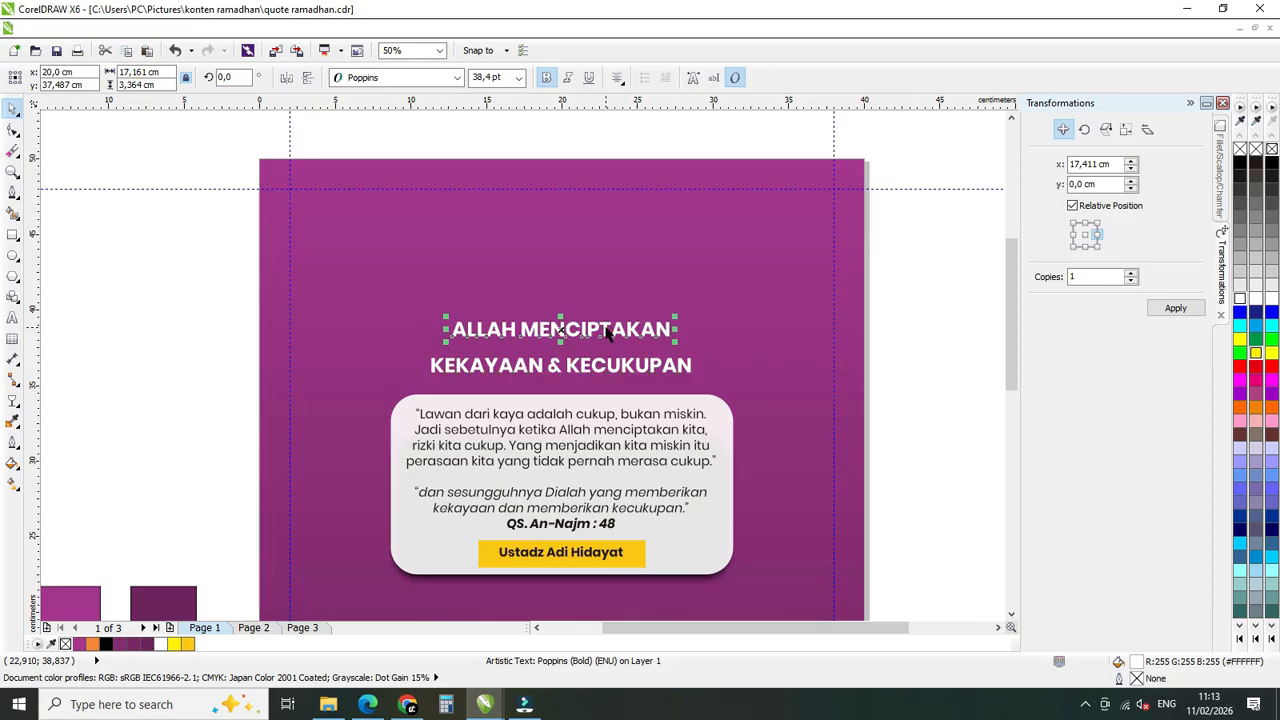
{"action": "left_click", "coordinate": [607, 379]}
{"action": "left_click", "coordinate": [612, 369]}
{"action": "left_click", "coordinate": [606, 334]}
{"action": "left_click", "coordinate": [615, 371]}
{"action": "left_click", "coordinate": [612, 332]}
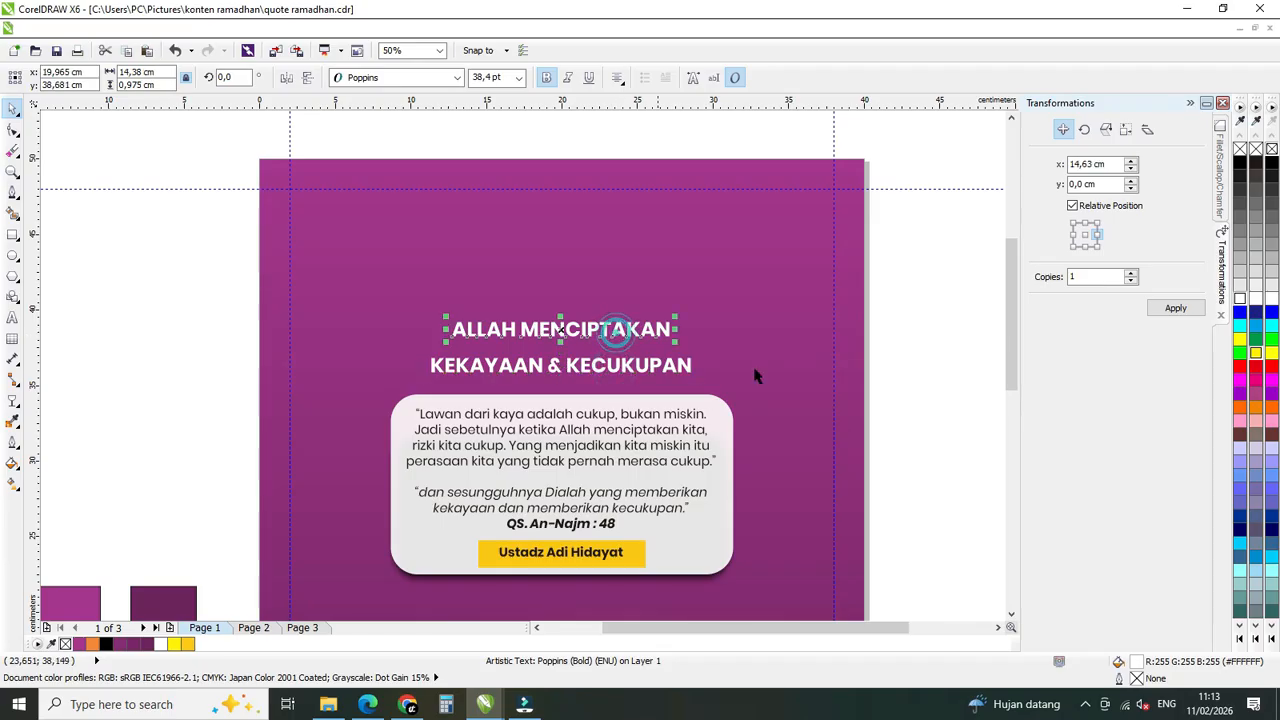
{"action": "left_click", "coordinate": [1257, 355]}
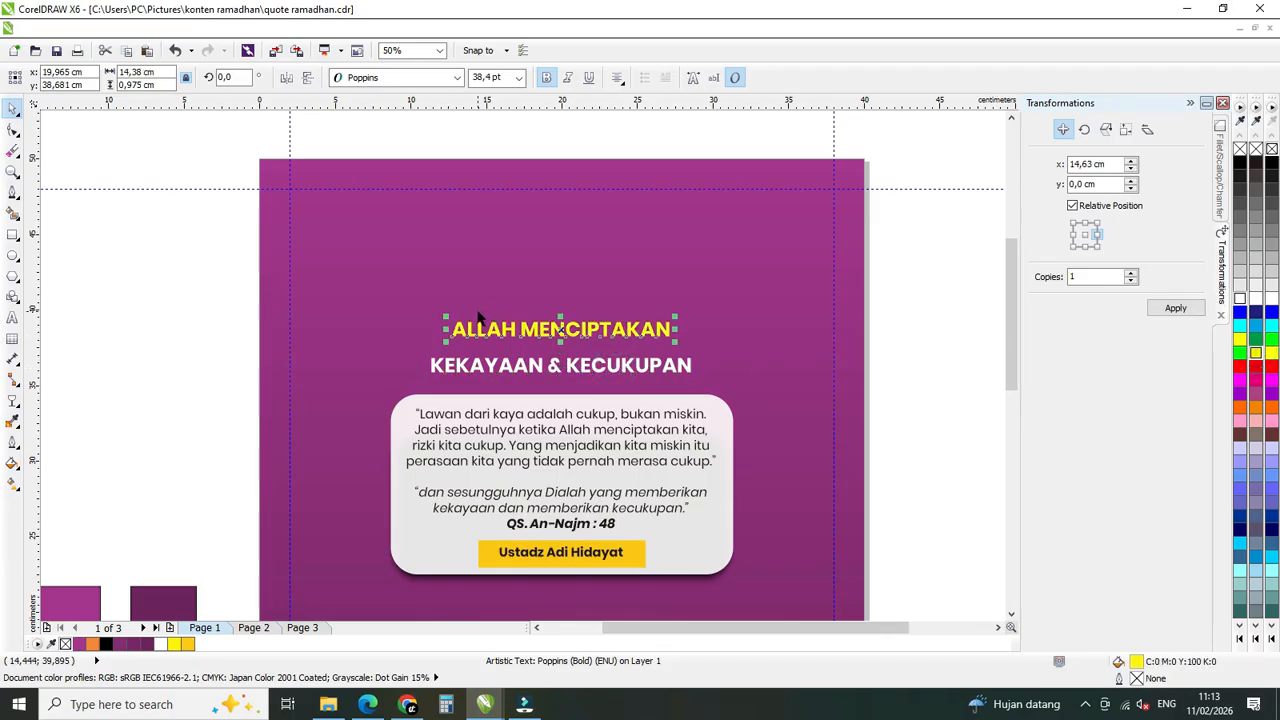
Enlarge the yellow "ALLAH MENCIPTAKAN" line to 61,44 pt and move it down close to the second title line.
{"action": "left_click", "coordinate": [505, 81]}
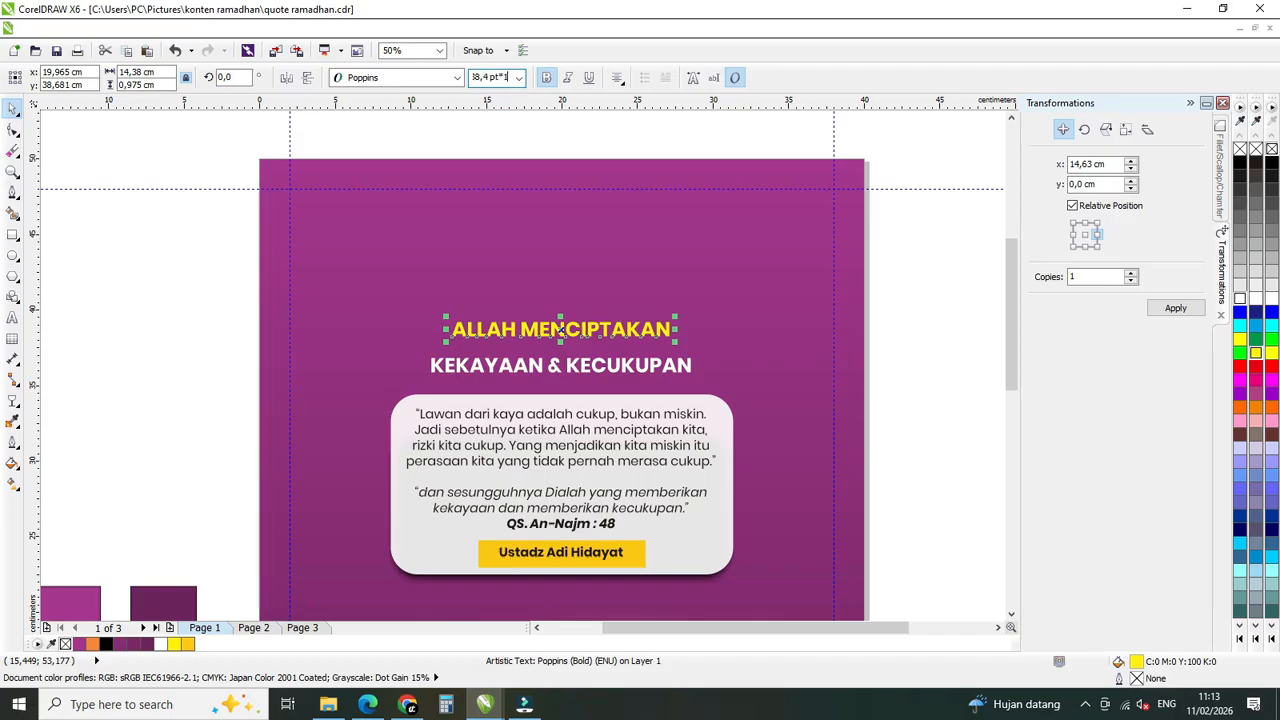
{"action": "type", "text": "*1,6"}
{"action": "key", "text": "Return"}
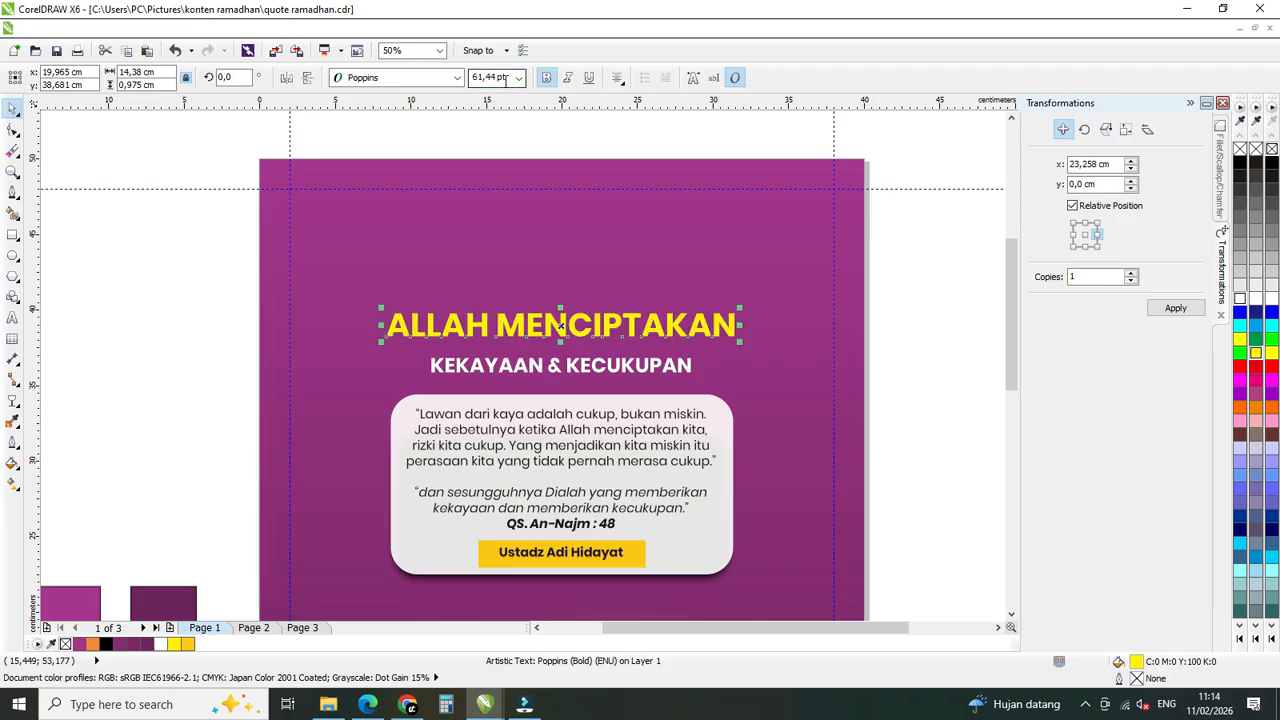
{"action": "left_click_drag", "start_coordinate": [594, 327], "coordinate": [594, 333]}
{"action": "left_click", "coordinate": [590, 370]}
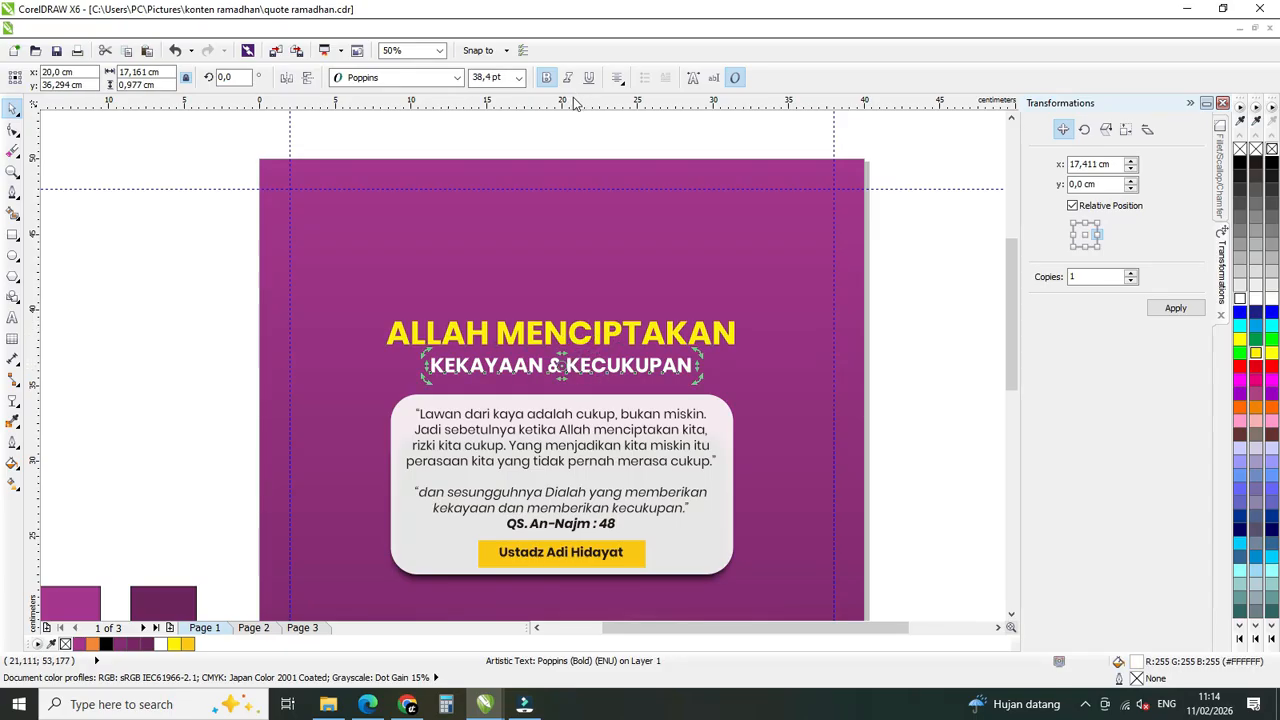
{"action": "scroll", "coordinate": [574, 268], "scroll_direction": "down", "scroll_amount": 1}
{"action": "left_click", "coordinate": [810, 318]}
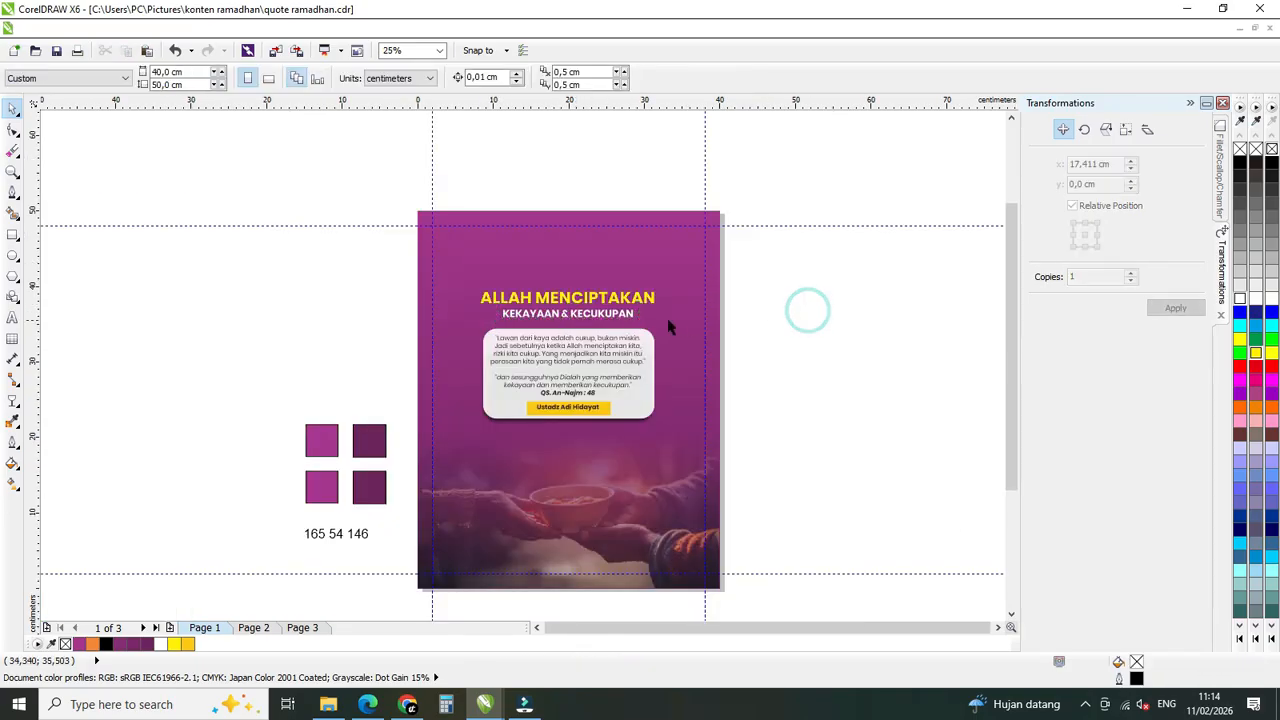
Center both title lines together with the poster background along the horizontal axis.
{"action": "scroll", "coordinate": [608, 316], "scroll_direction": "up", "scroll_amount": 1}
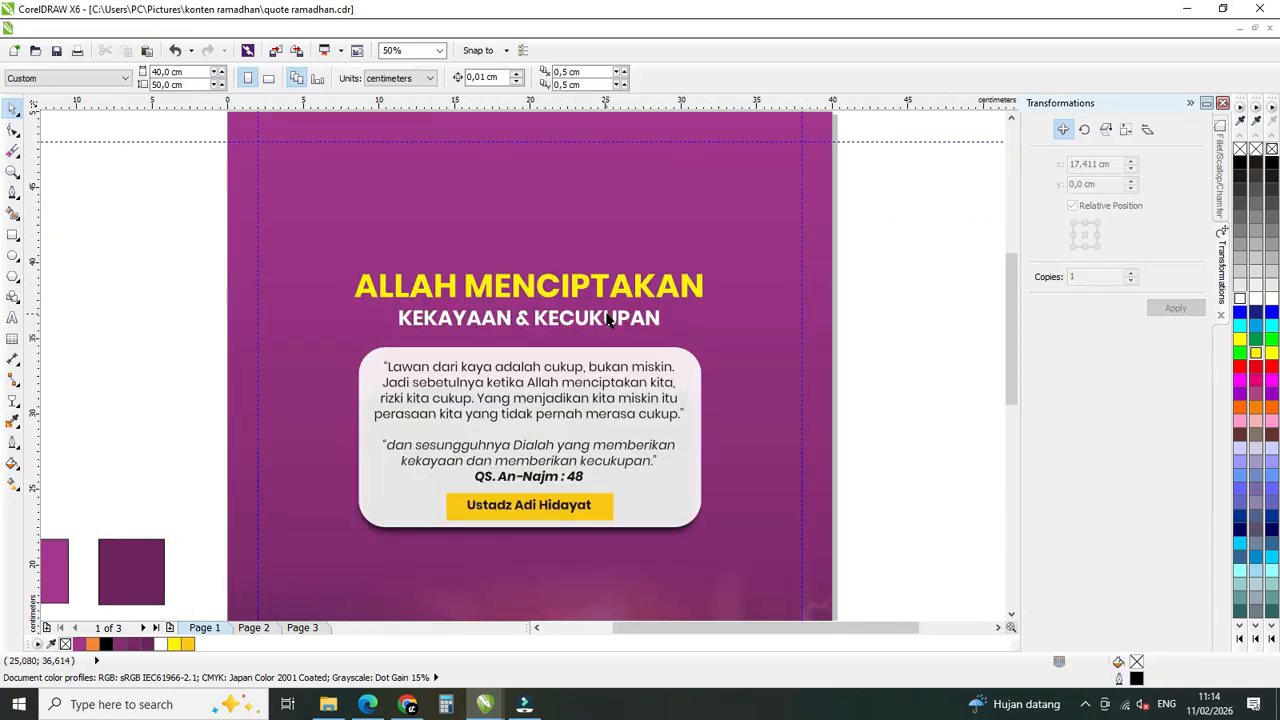
{"action": "left_click", "coordinate": [608, 318]}
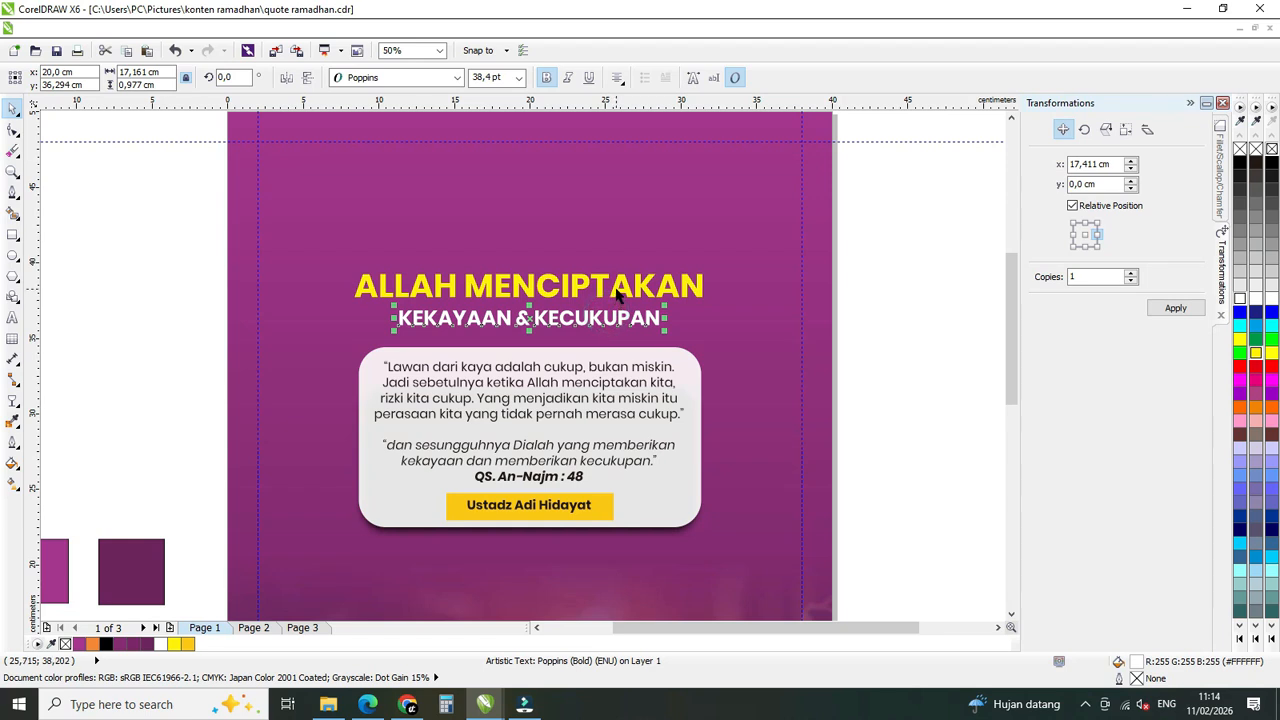
{"action": "left_click", "coordinate": [618, 293], "text": "shift"}
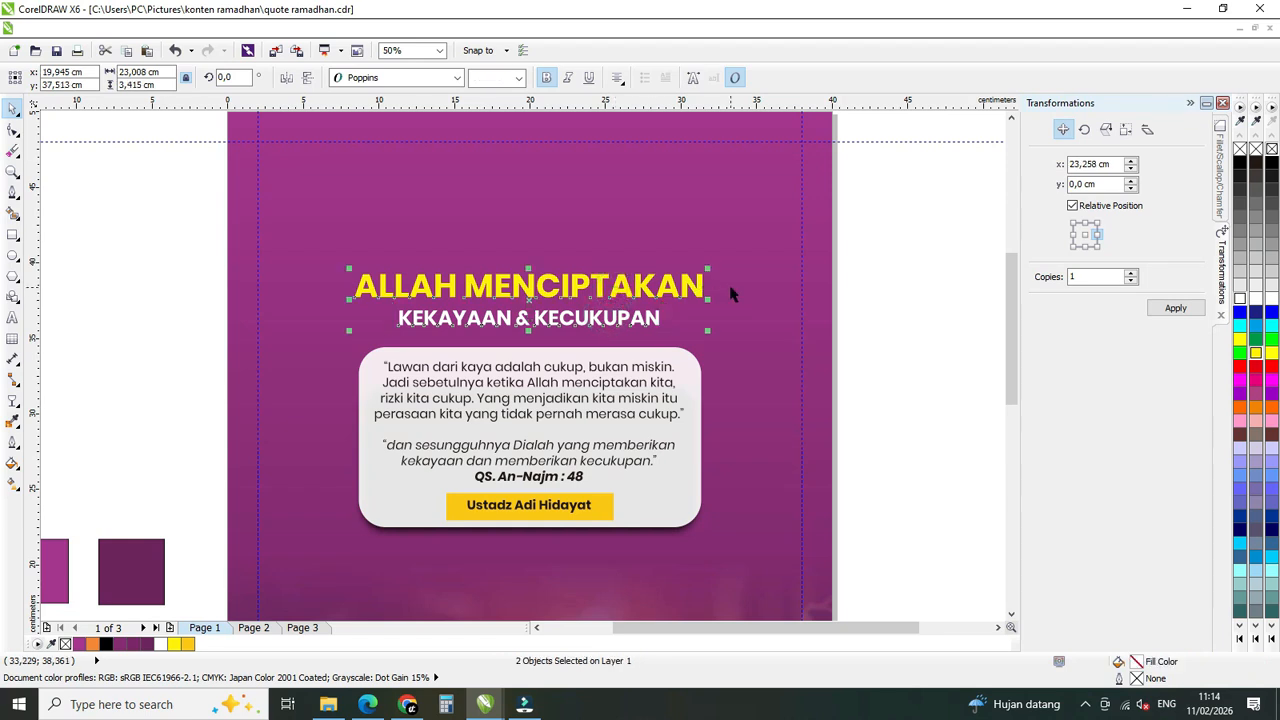
{"action": "left_click", "coordinate": [730, 294], "text": "shift"}
{"action": "key", "text": "c"}
{"action": "left_click", "coordinate": [855, 309]}
Italicize the white "KEKAYAAN & KECUKUPAN" title line and deselect it.
{"action": "left_click", "coordinate": [700, 293]}
{"action": "left_click", "coordinate": [644, 316]}
{"action": "left_click", "coordinate": [588, 311]}
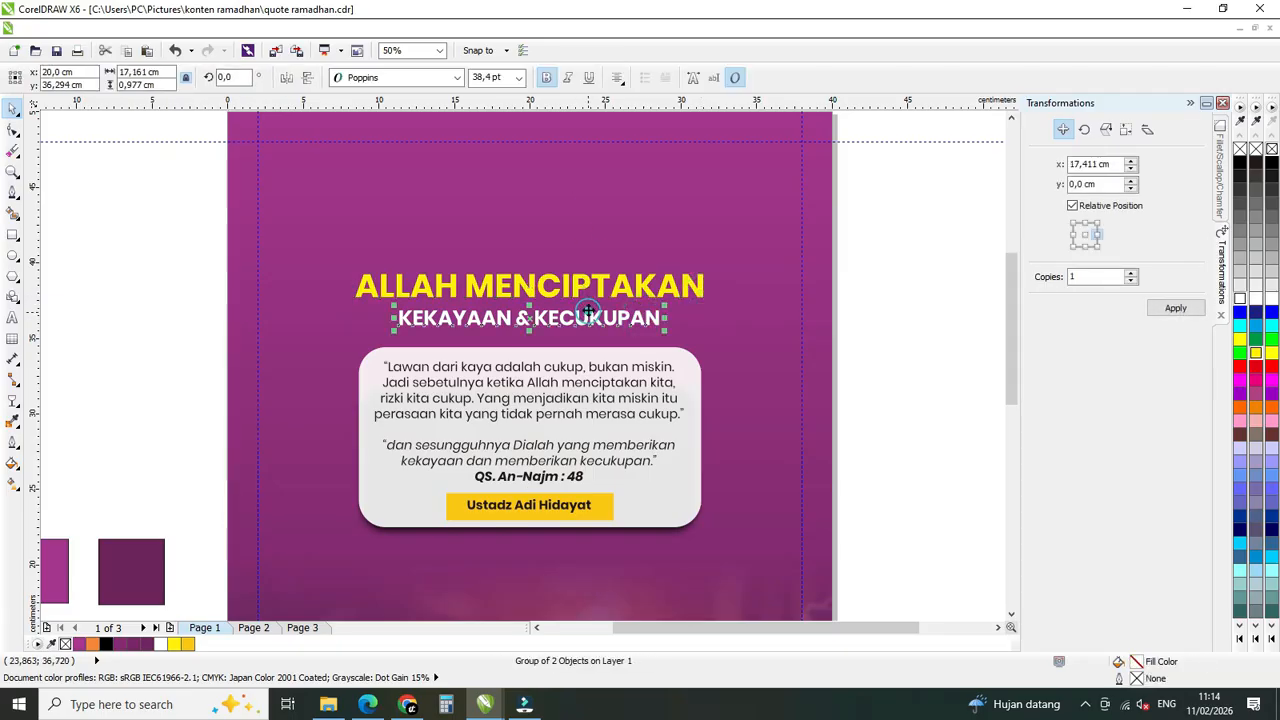
{"action": "left_click", "coordinate": [573, 79]}
{"action": "left_click", "coordinate": [920, 289]}
{"action": "scroll", "coordinate": [537, 252], "scroll_direction": "down", "scroll_amount": 1}
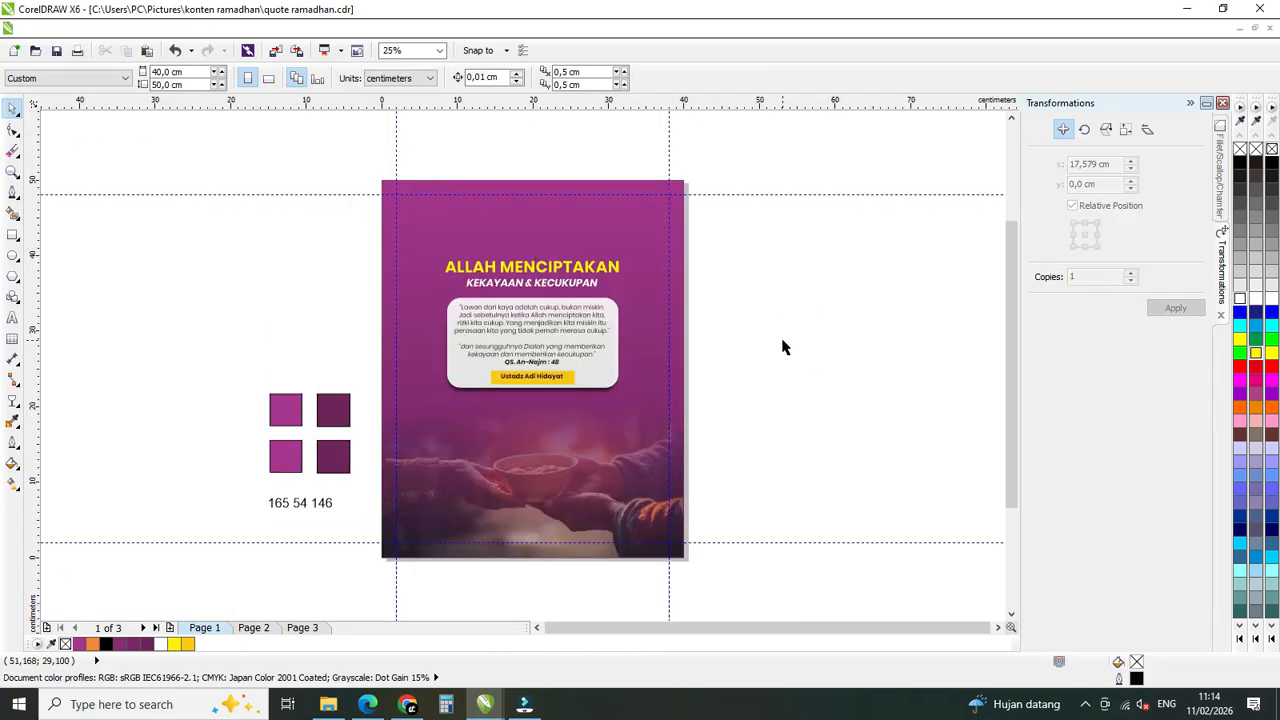
Duplicate the "KEKAYAAN & KECUKUPAN" line to just below the quote box and set the copy to 24 pt.
{"action": "left_click", "coordinate": [521, 288]}
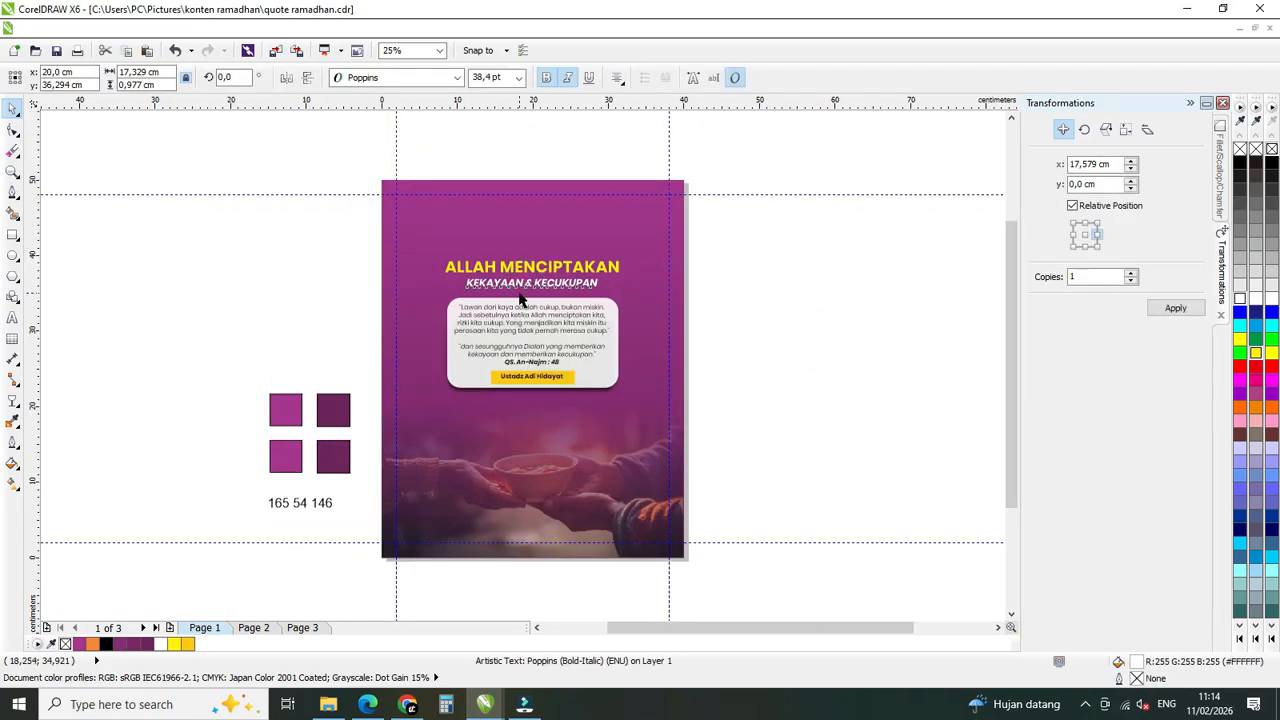
{"action": "scroll", "coordinate": [520, 297], "scroll_direction": "up", "scroll_amount": 1}
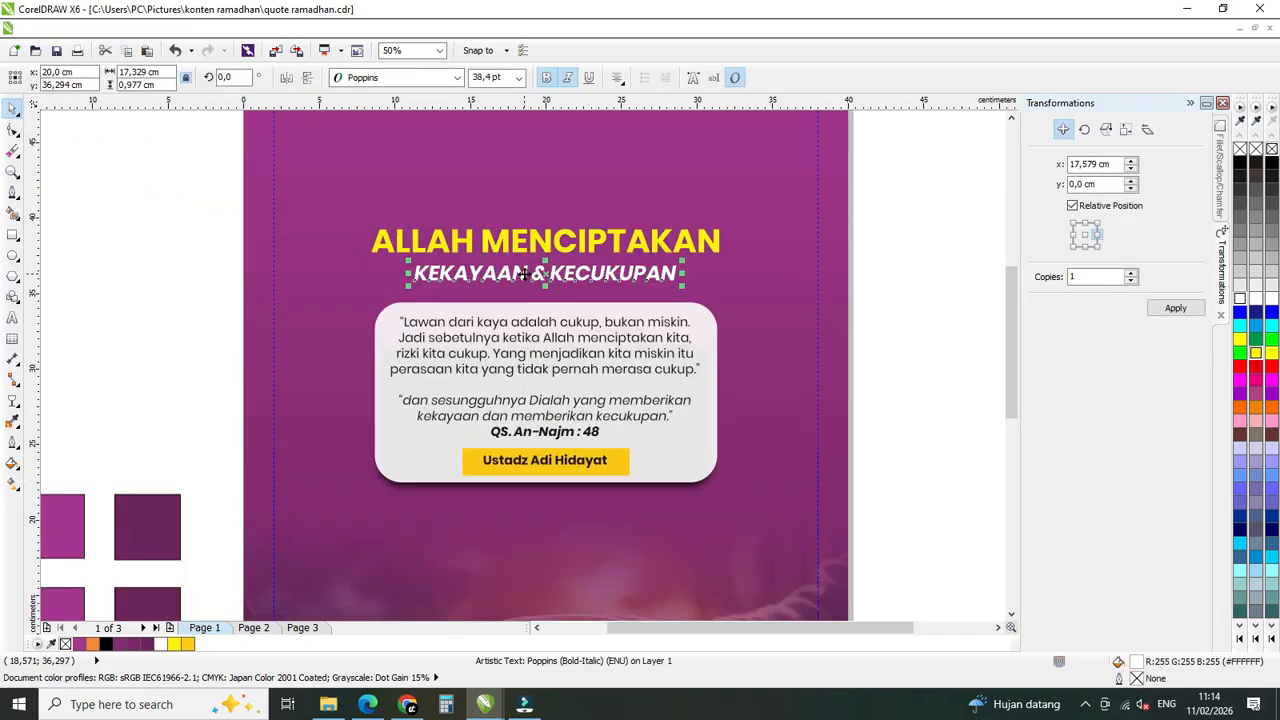
{"action": "left_click", "coordinate": [554, 460]}
{"action": "left_click", "coordinate": [508, 275]}
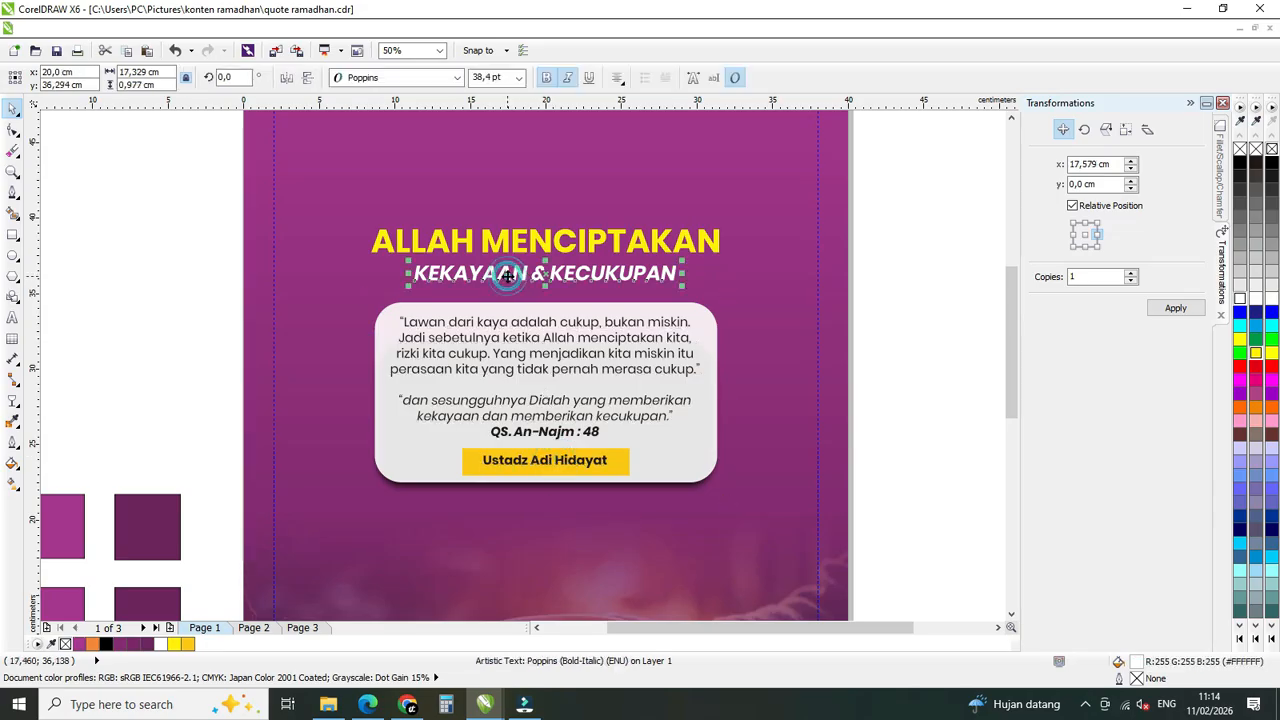
{"action": "left_click_drag", "start_coordinate": [508, 275], "coordinate": [510, 530]}
{"action": "left_click", "coordinate": [519, 77]}
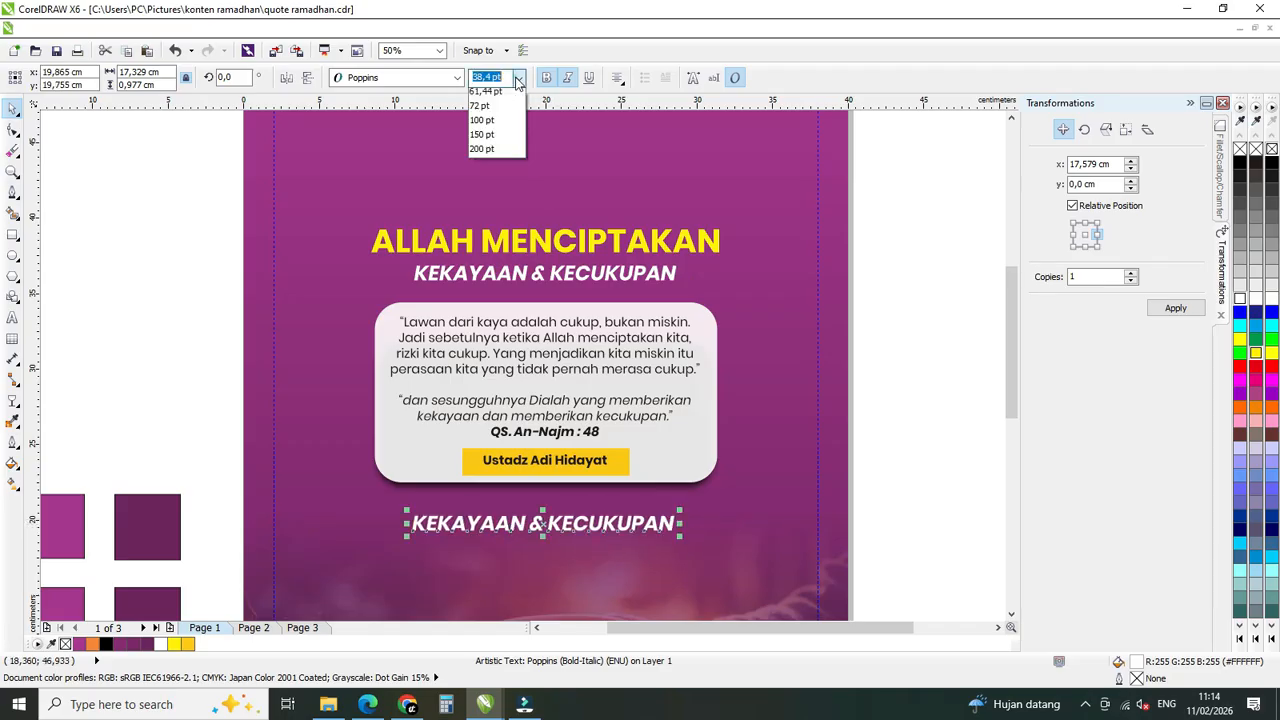
{"action": "left_click", "coordinate": [482, 267]}
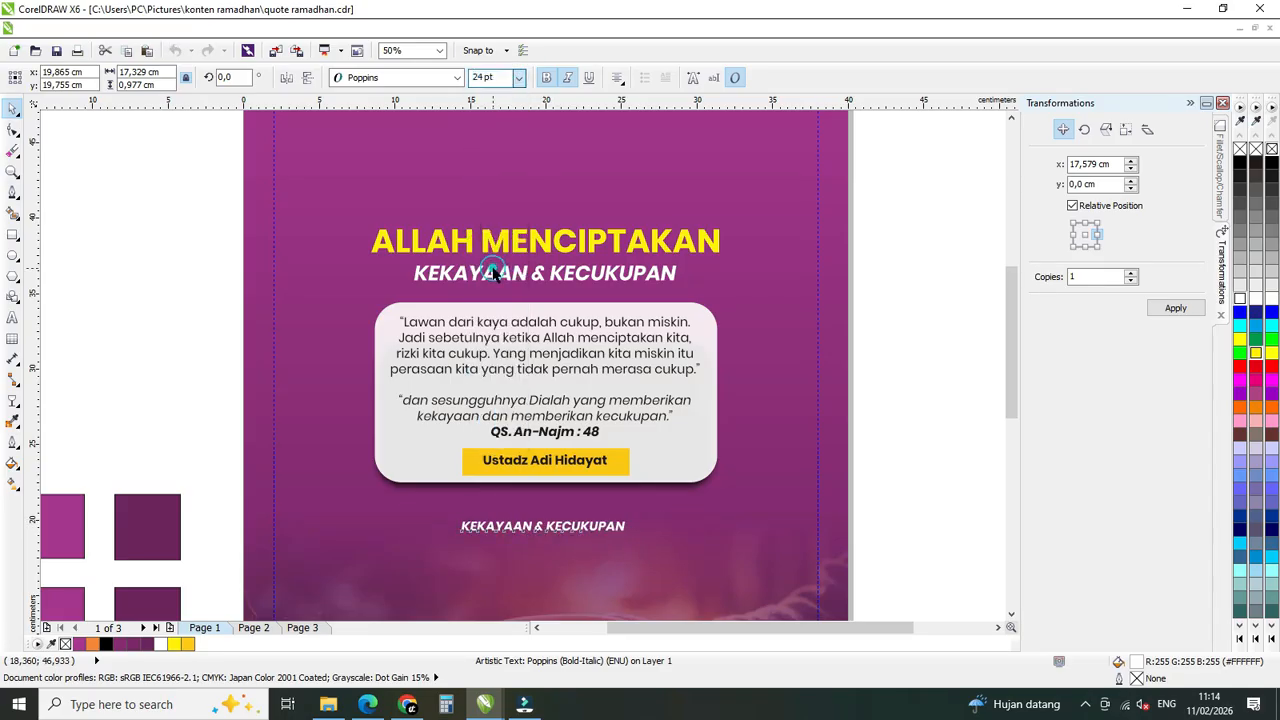
Replace the text of the copied line below the quote box with "Namanya Siapa?".
{"action": "double_click", "coordinate": [572, 528]}
{"action": "type", "text": "Namanya S"}
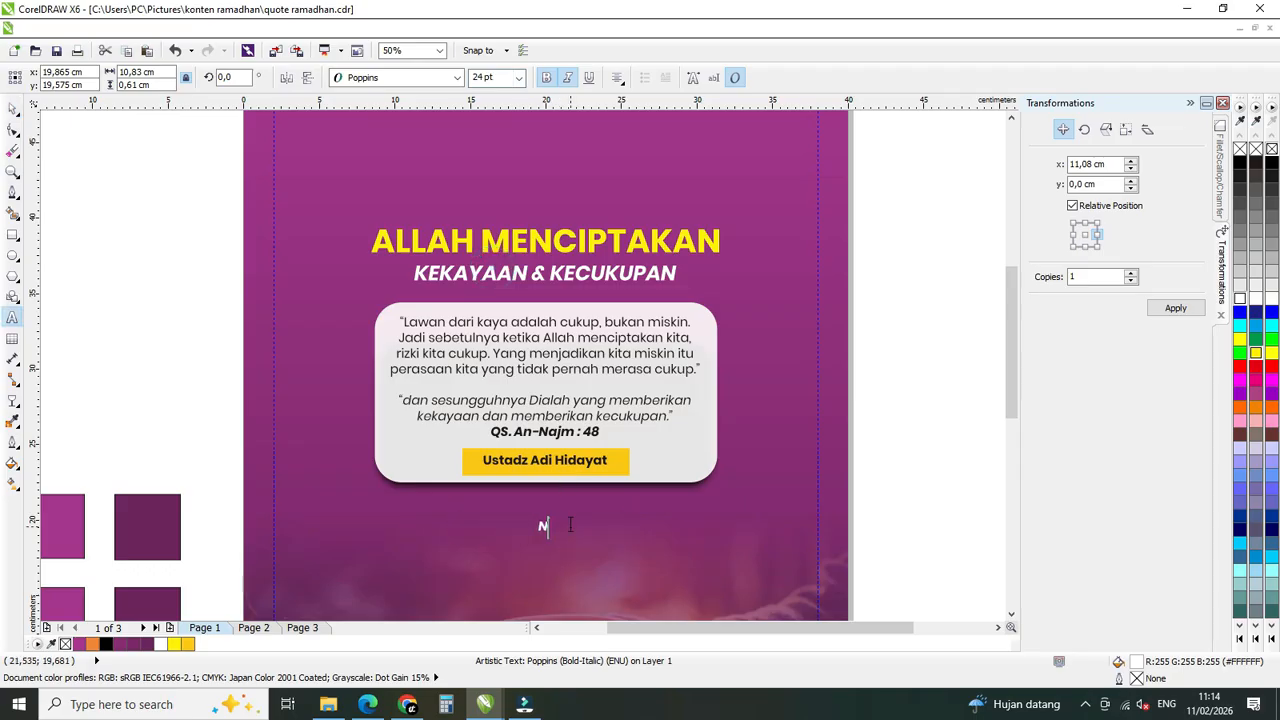
{"action": "type", "text": "iapa?"}
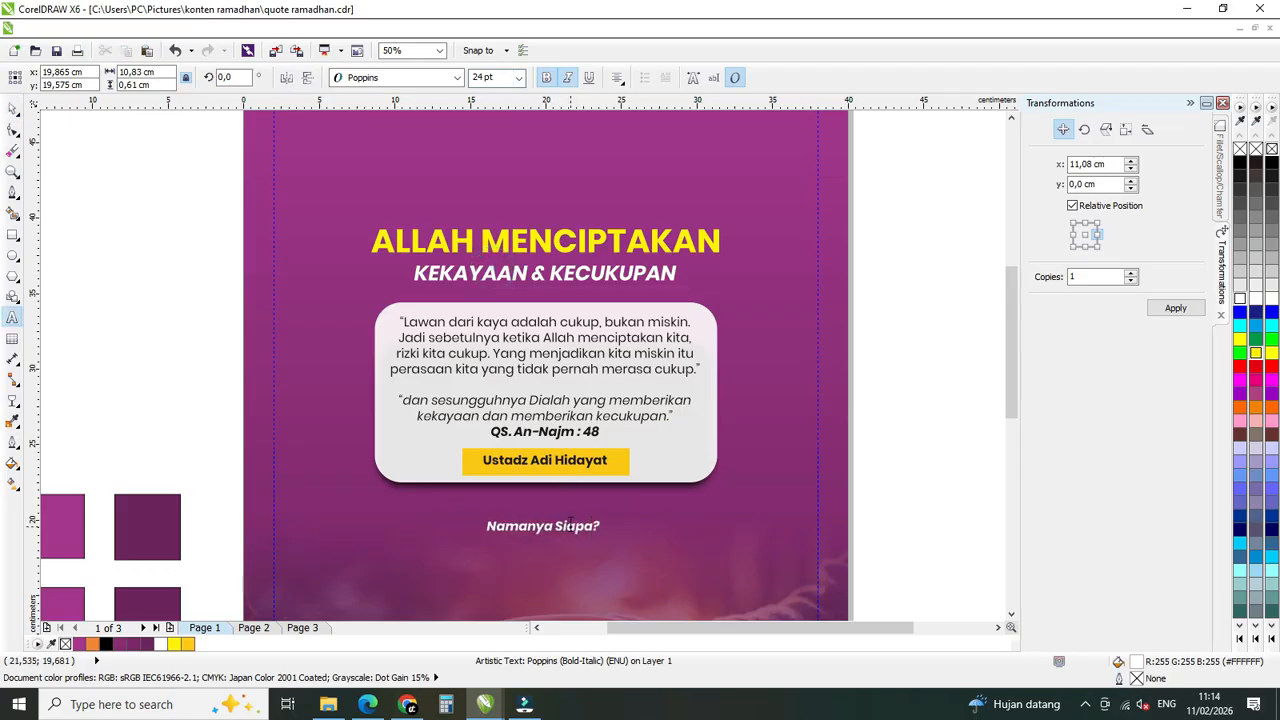
{"action": "left_click", "coordinate": [12, 107]}
Center the "Namanya Siapa?" line horizontally with the poster background and deselect both objects.
{"action": "left_click", "coordinate": [770, 361], "text": "shift"}
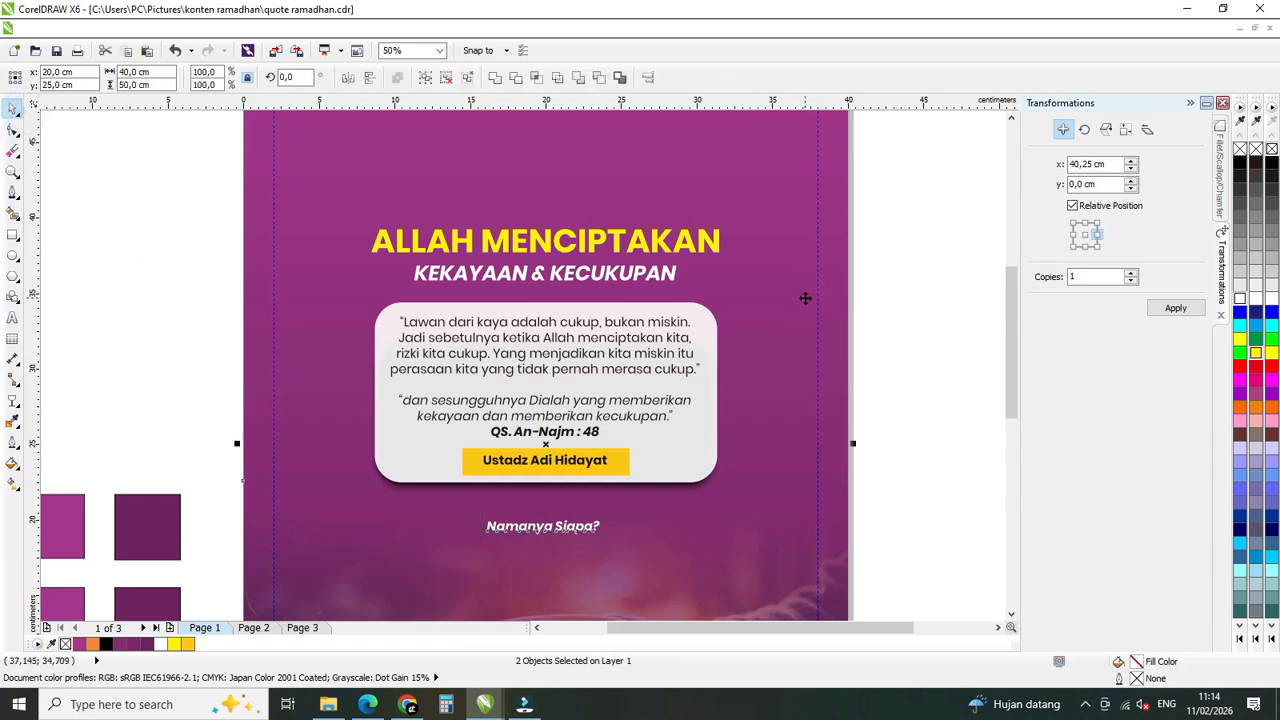
{"action": "key", "text": "ctrl+g"}
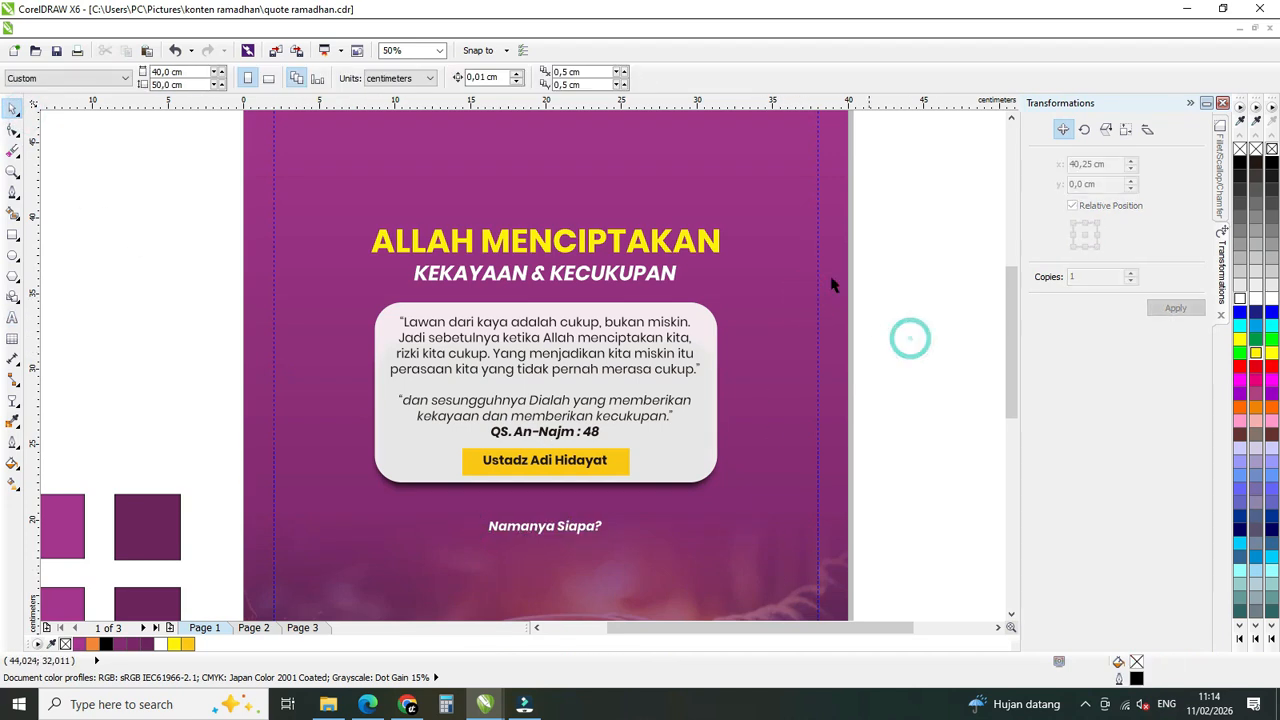
{"action": "left_click", "coordinate": [875, 262]}
{"action": "left_click", "coordinate": [99, 28]}
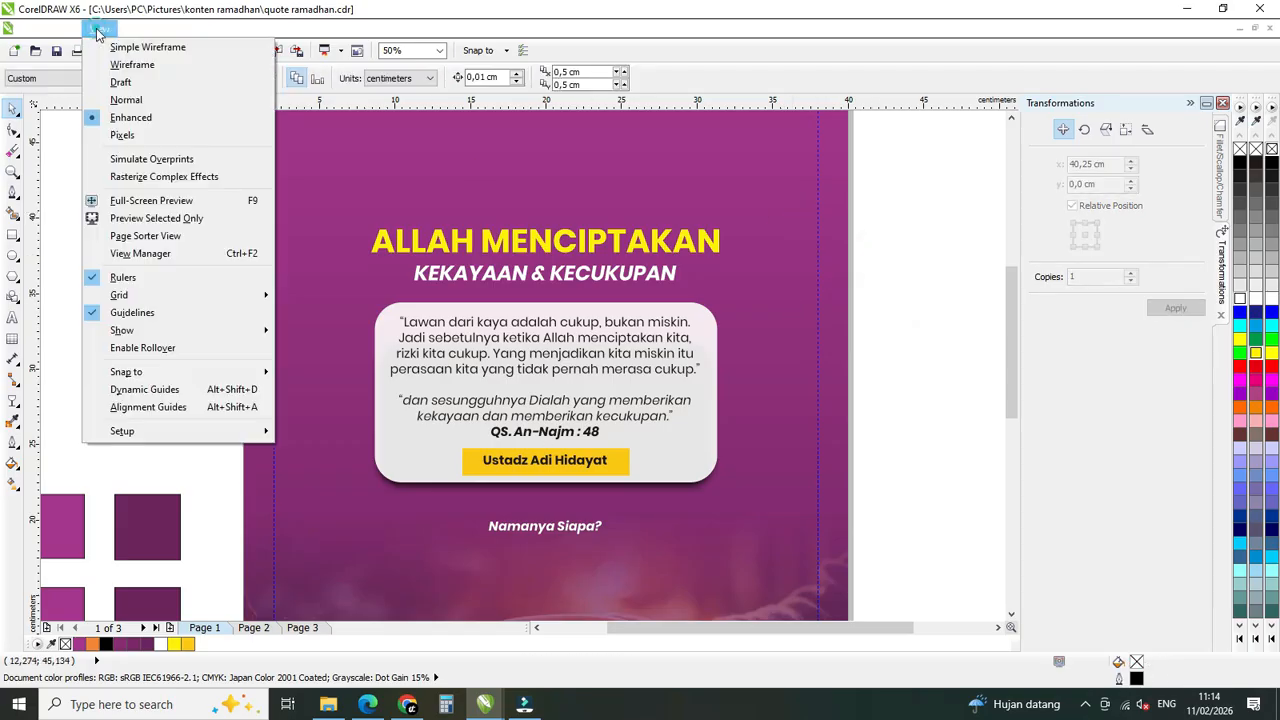
{"action": "left_click", "coordinate": [894, 332]}
{"action": "scroll", "coordinate": [386, 254], "scroll_direction": "down", "scroll_amount": 1}
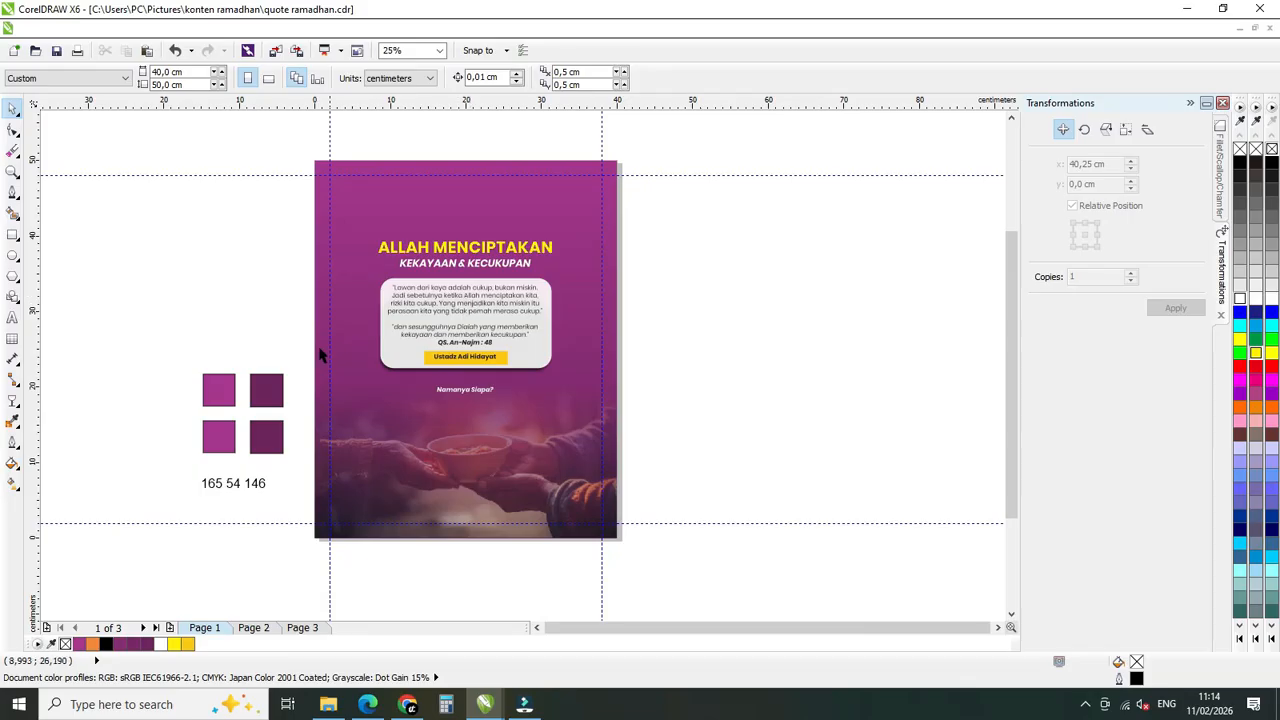
{"action": "scroll", "coordinate": [440, 355], "scroll_direction": "up", "scroll_amount": 1}
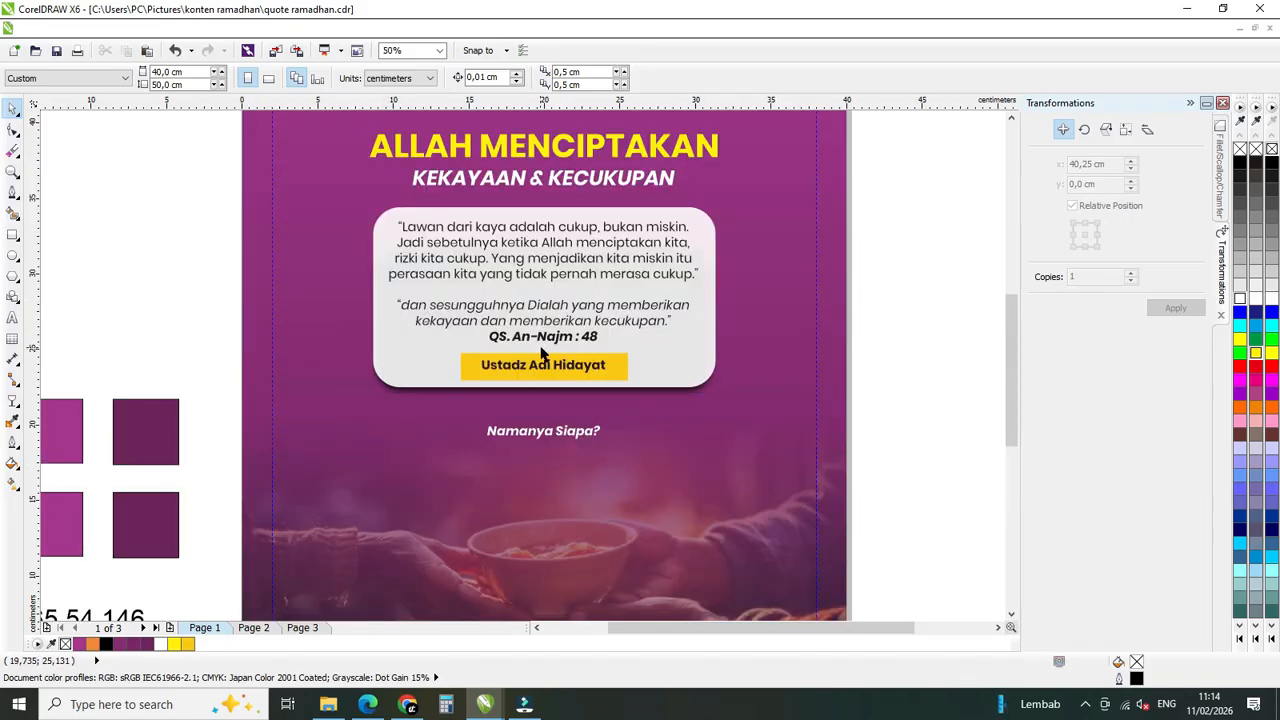
{"action": "scroll", "coordinate": [545, 355], "scroll_direction": "down", "scroll_amount": 1}
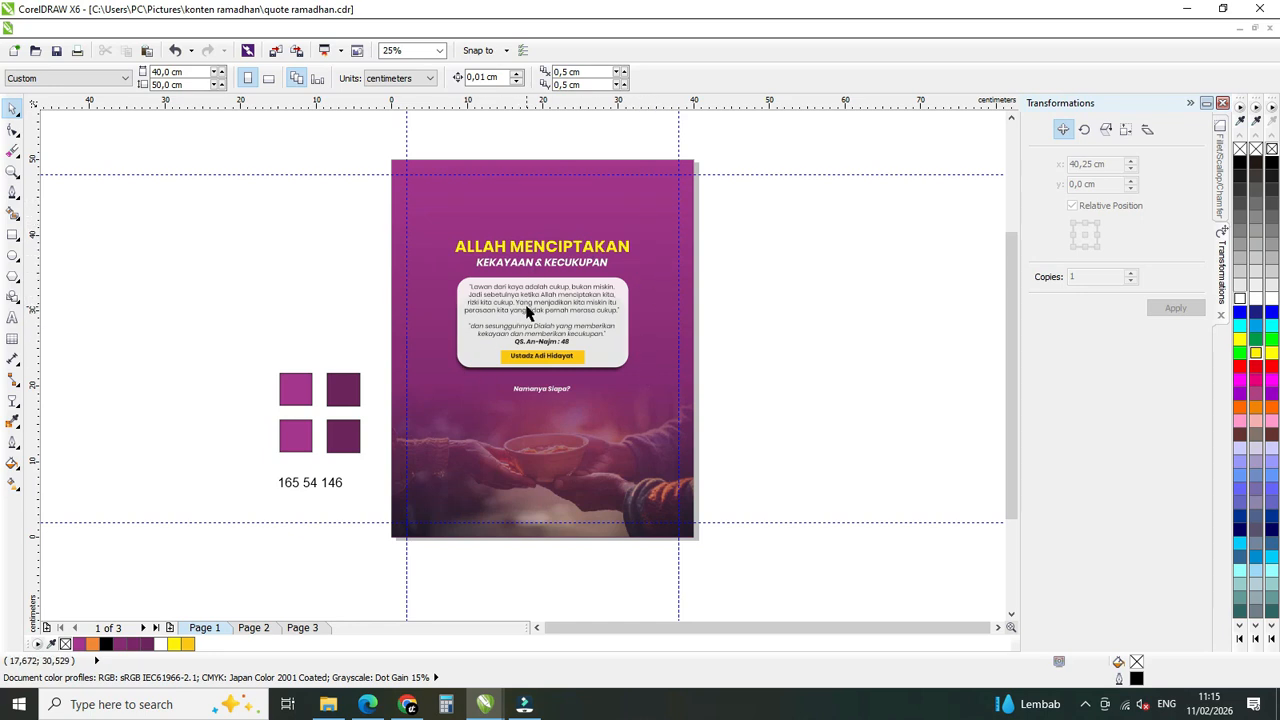
{"action": "scroll", "coordinate": [527, 312], "scroll_direction": "up", "scroll_amount": 1}
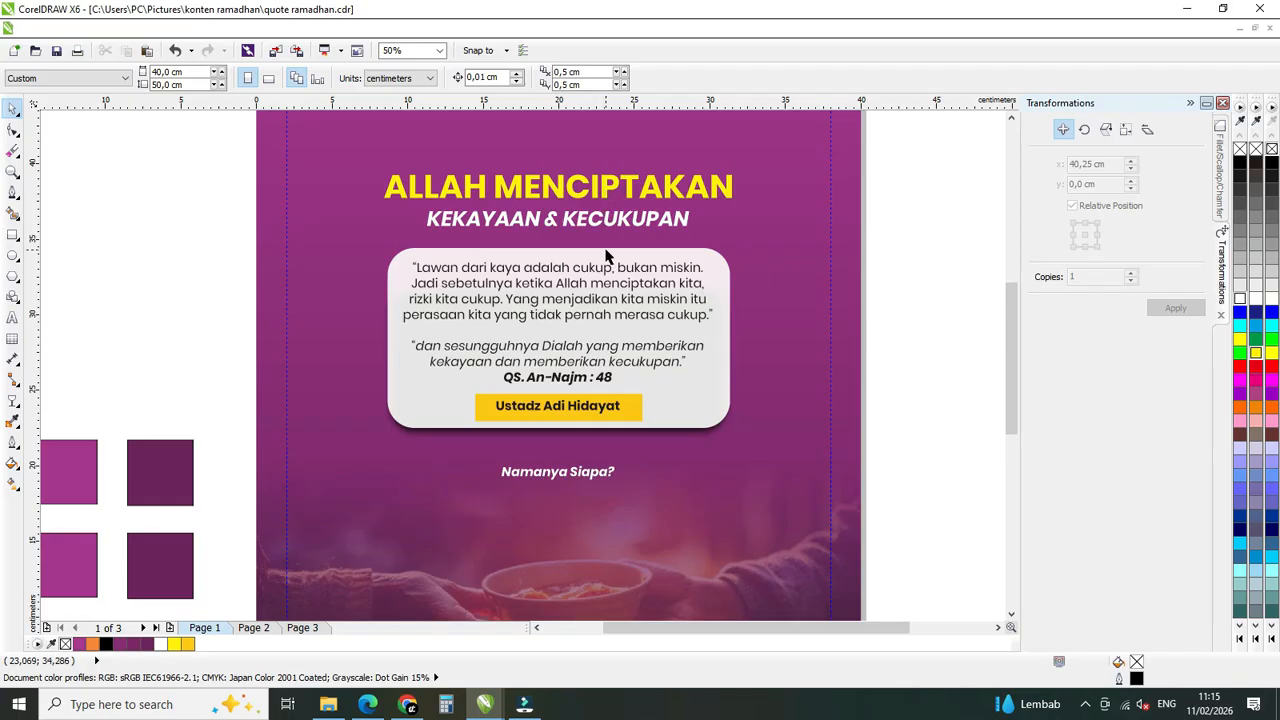
{"action": "scroll", "coordinate": [484, 228], "scroll_direction": "down", "scroll_amount": 1}
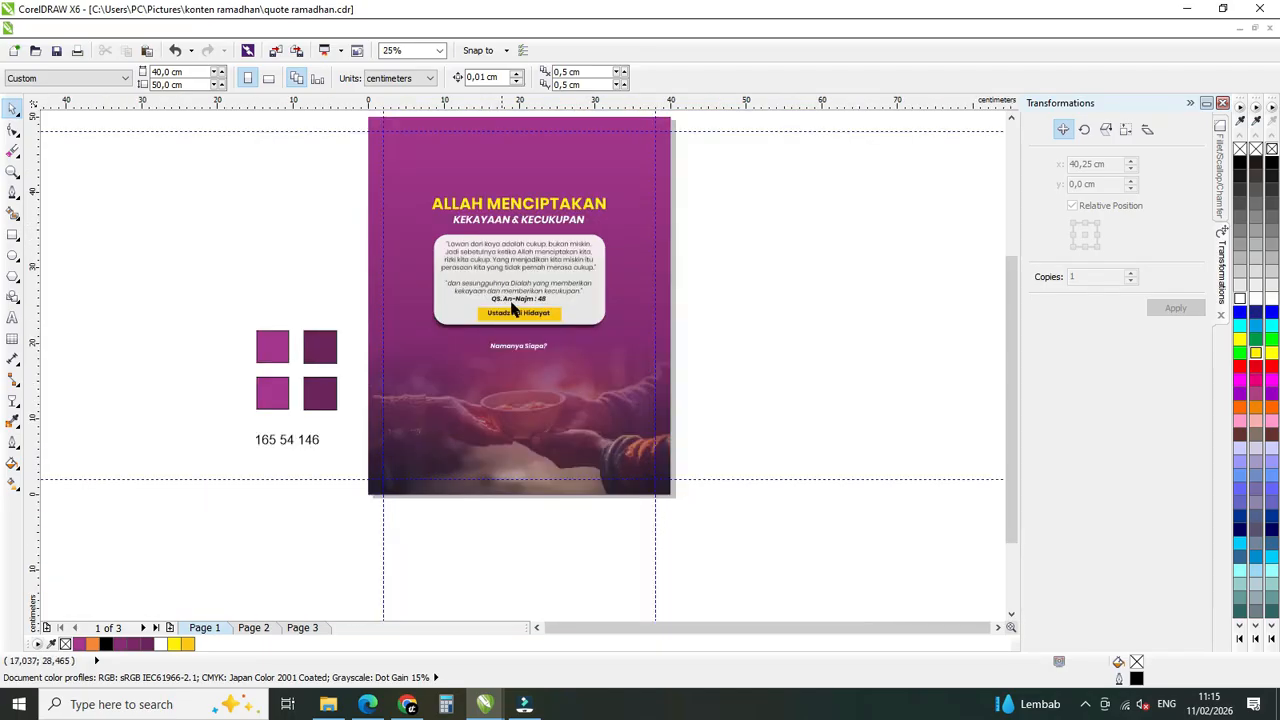
Delete the four purple colour swatches and the "165 54 146" text beside the poster.
{"action": "left_click_drag", "start_coordinate": [220, 291], "coordinate": [406, 526]}
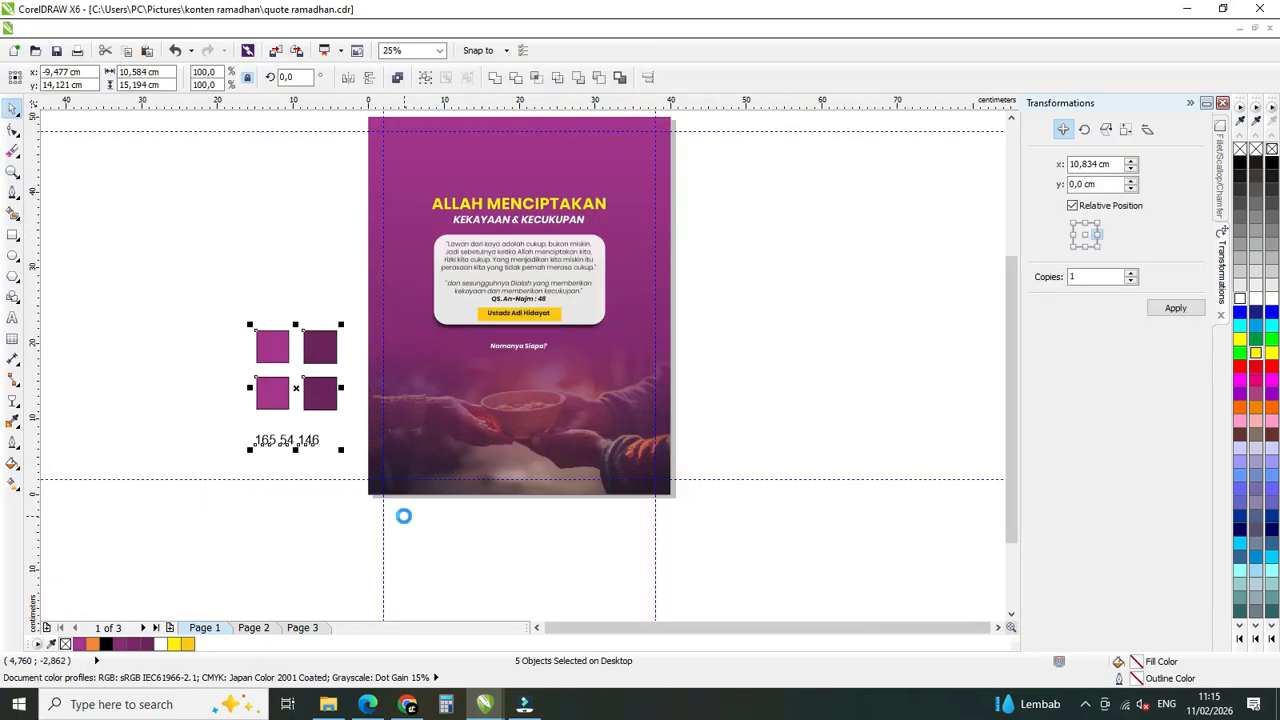
{"action": "key", "text": "Delete"}
{"action": "key", "text": "F4"}
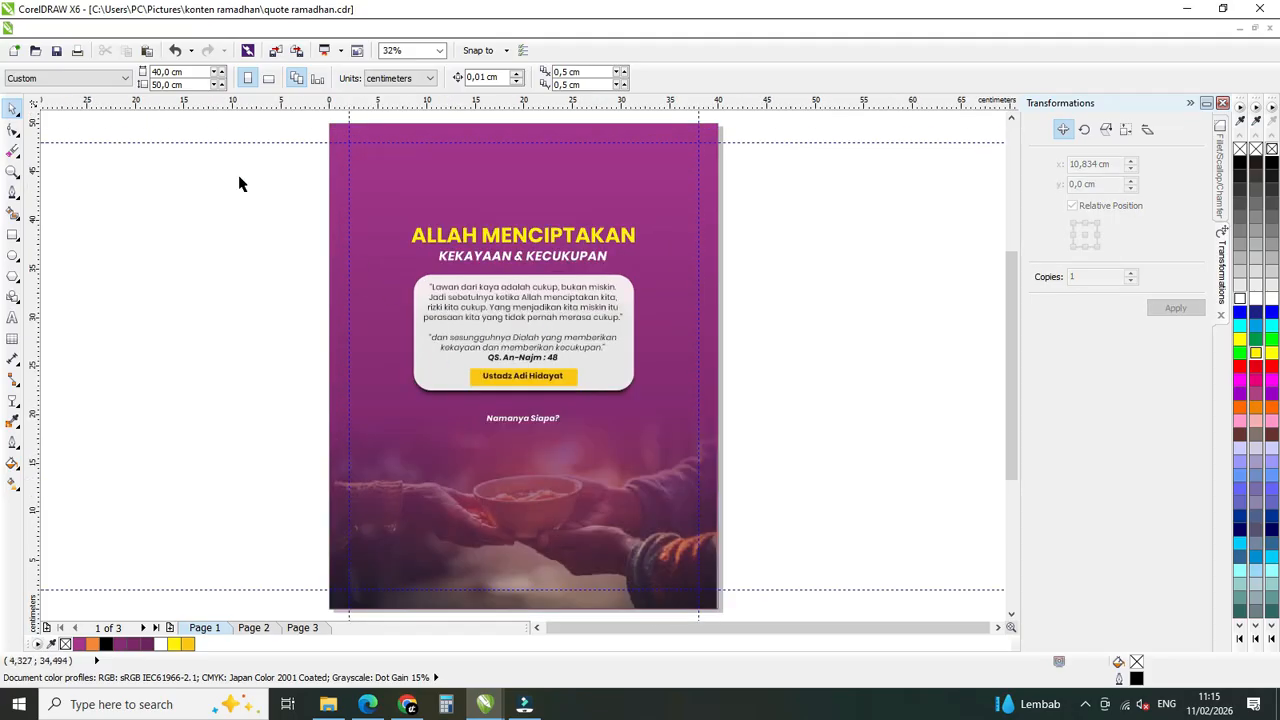
Export the poster as the JPG file "quote ramadhan" in the konten ramadhan folder, in RGB color at 300 dpi with high quality.
{"action": "left_click", "coordinate": [34, 28]}
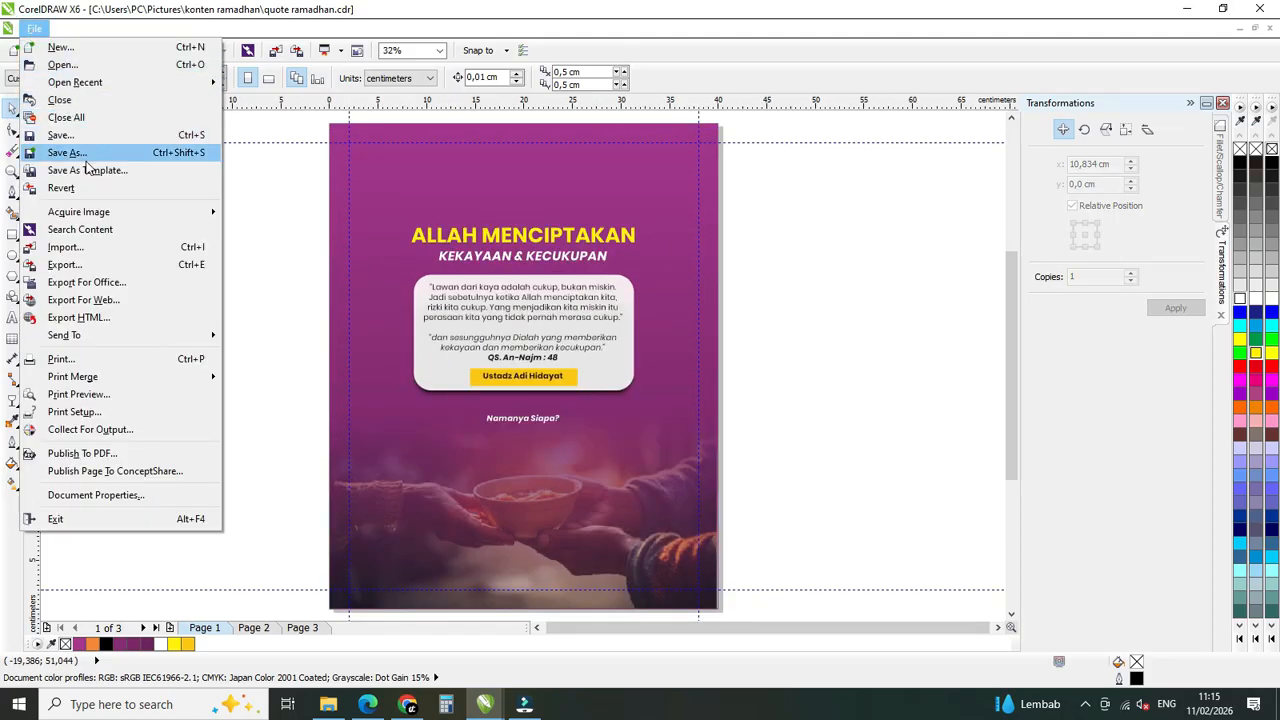
{"action": "left_click", "coordinate": [198, 270]}
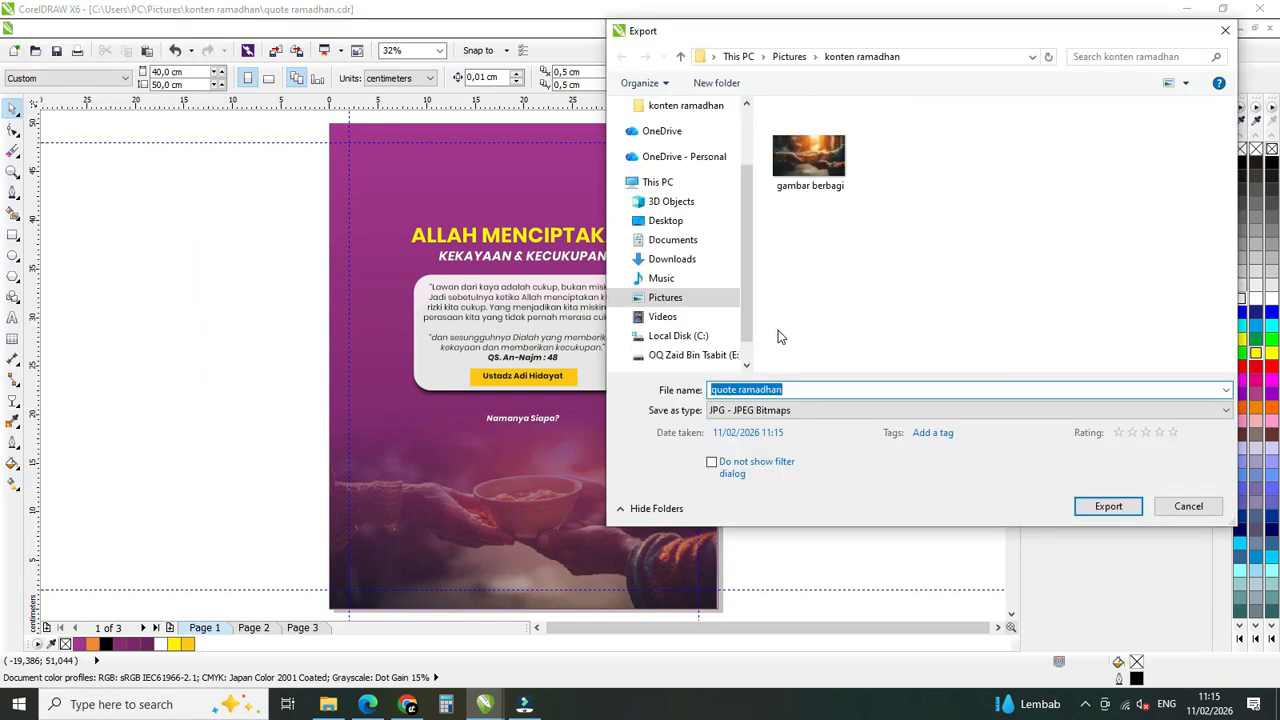
{"action": "left_click", "coordinate": [728, 413]}
{"action": "left_click", "coordinate": [752, 44]}
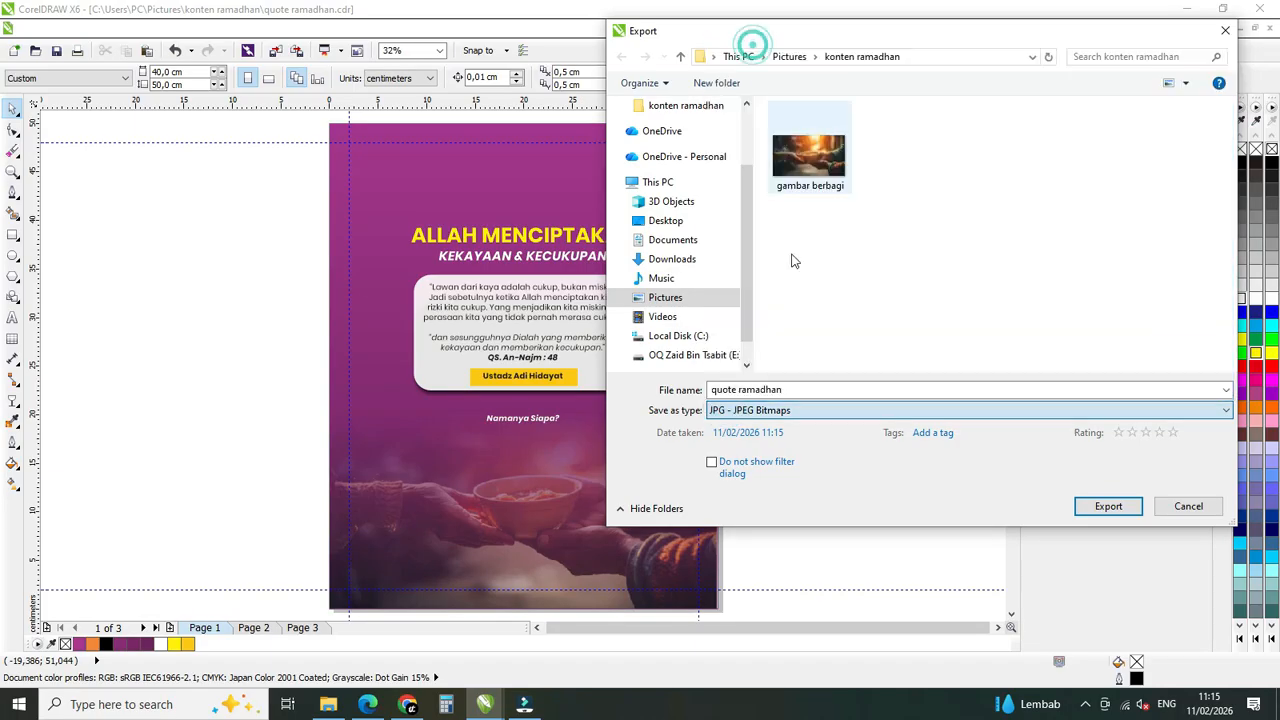
{"action": "left_click", "coordinate": [1092, 506]}
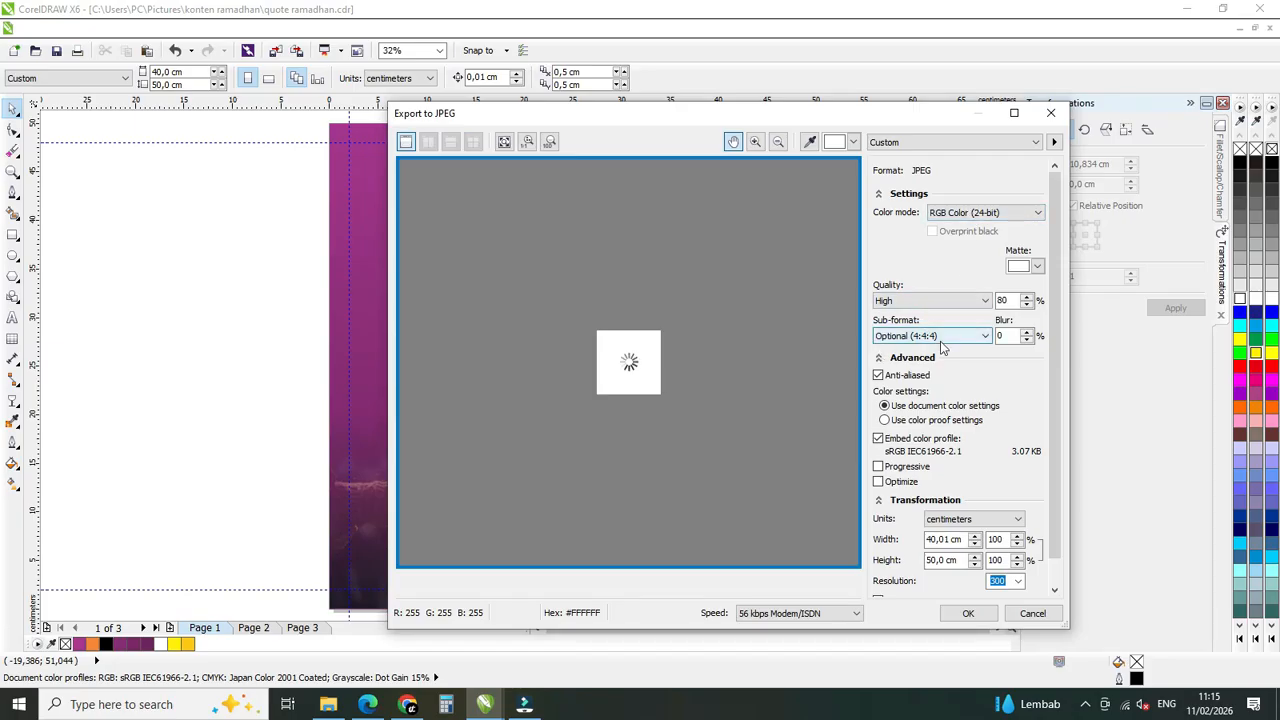
{"action": "left_click_drag", "start_coordinate": [1051, 363], "coordinate": [1047, 435]}
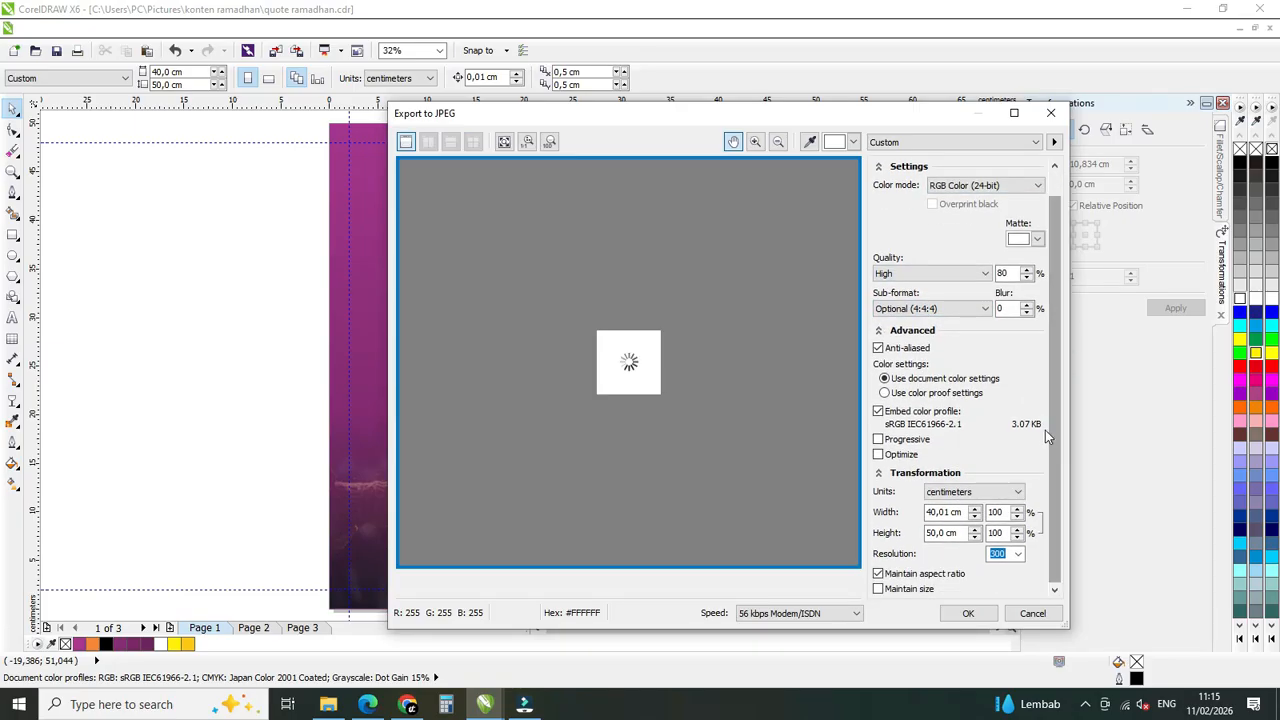
{"action": "left_click", "coordinate": [970, 612]}
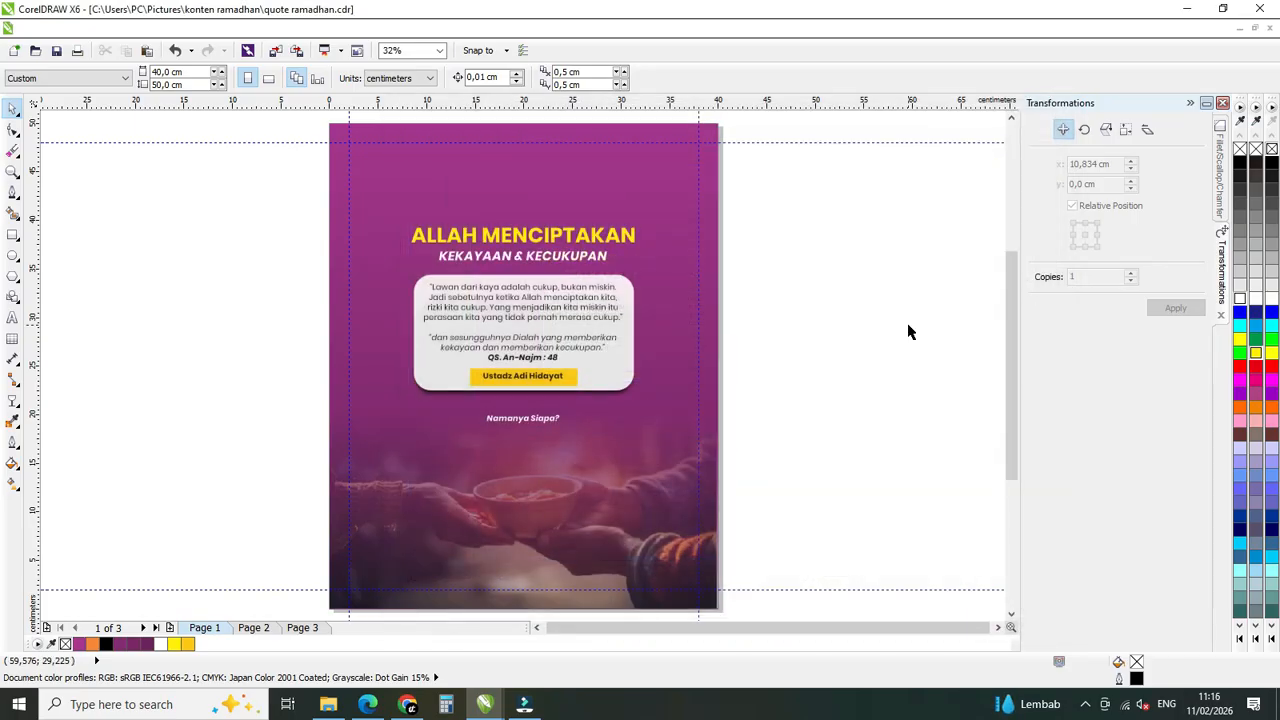
Switch to File Explorer, view the exported "quote ramadhan" JPG from the konten ramadhan folder, and close the image viewer.
{"action": "left_click", "coordinate": [328, 704]}
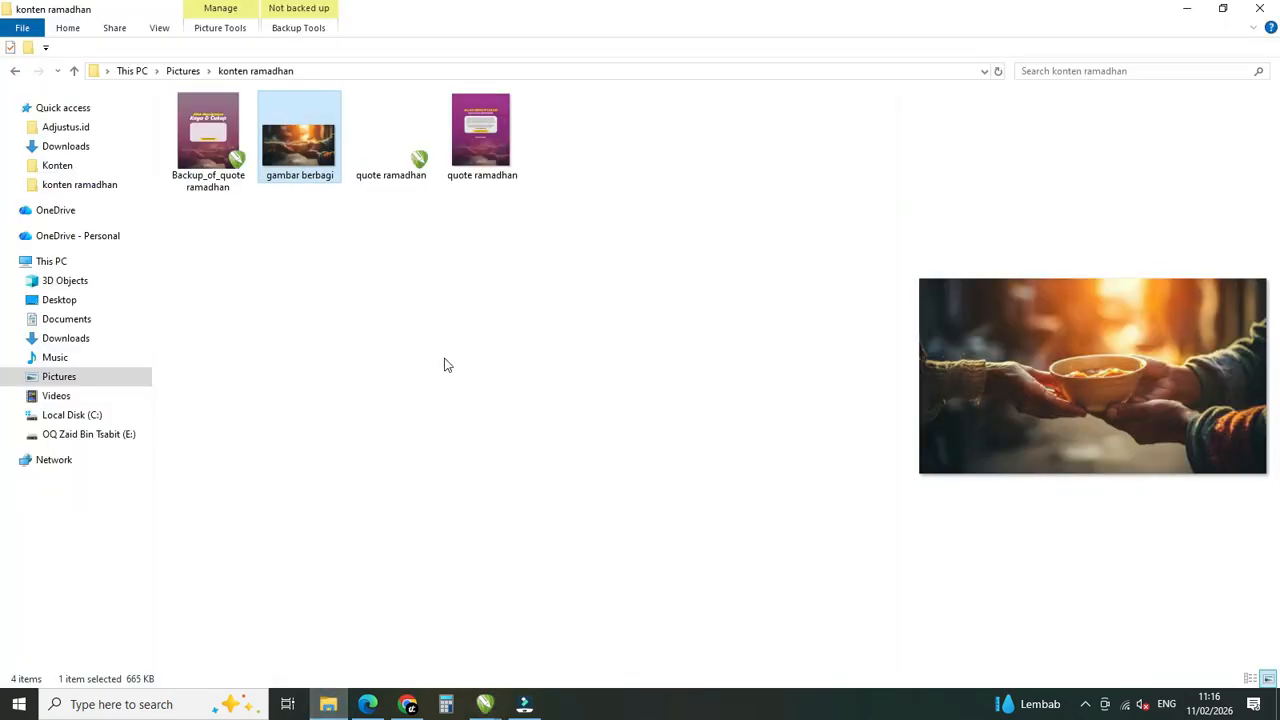
{"action": "left_click", "coordinate": [482, 148]}
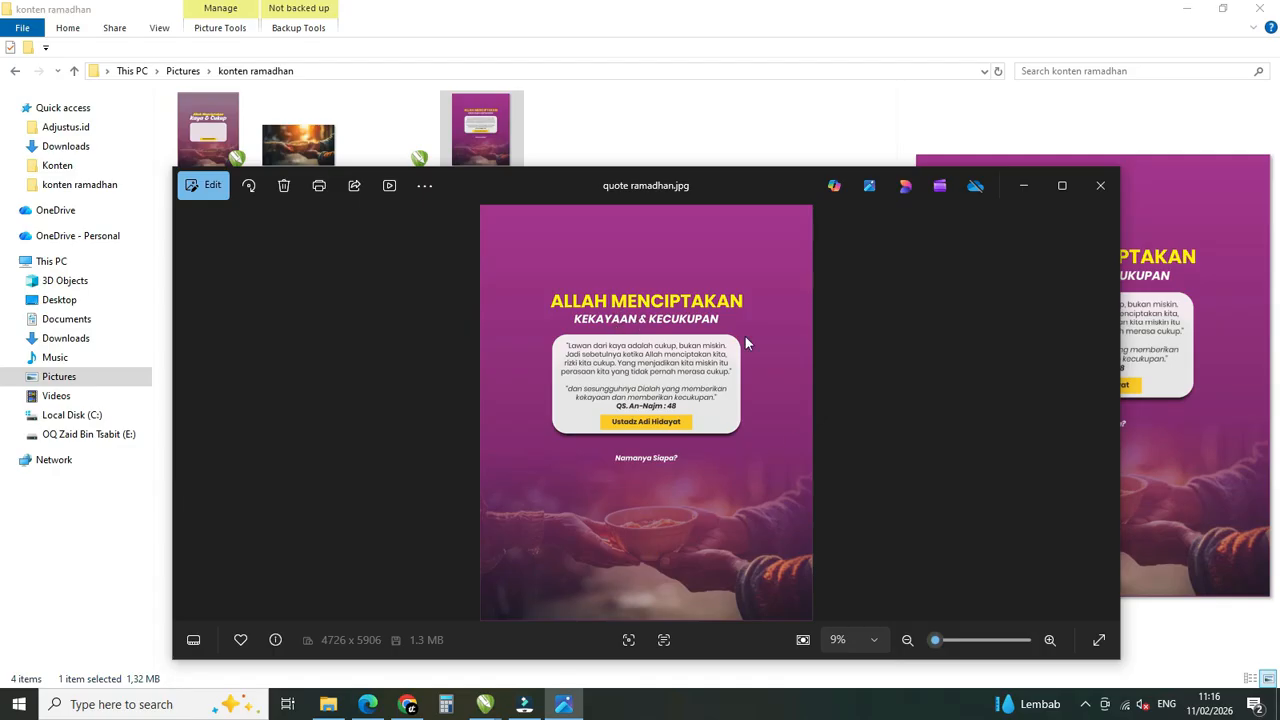
{"action": "left_click", "coordinate": [1103, 186]}
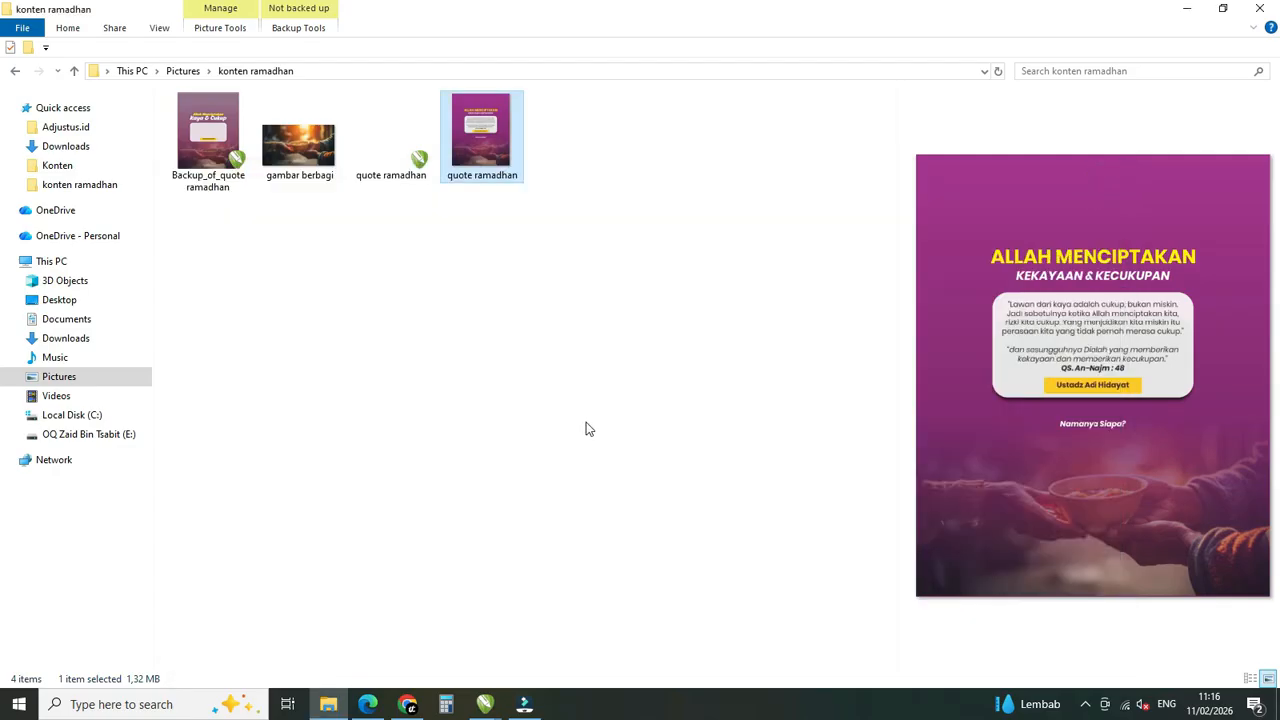
{"action": "left_click", "coordinate": [524, 704]}
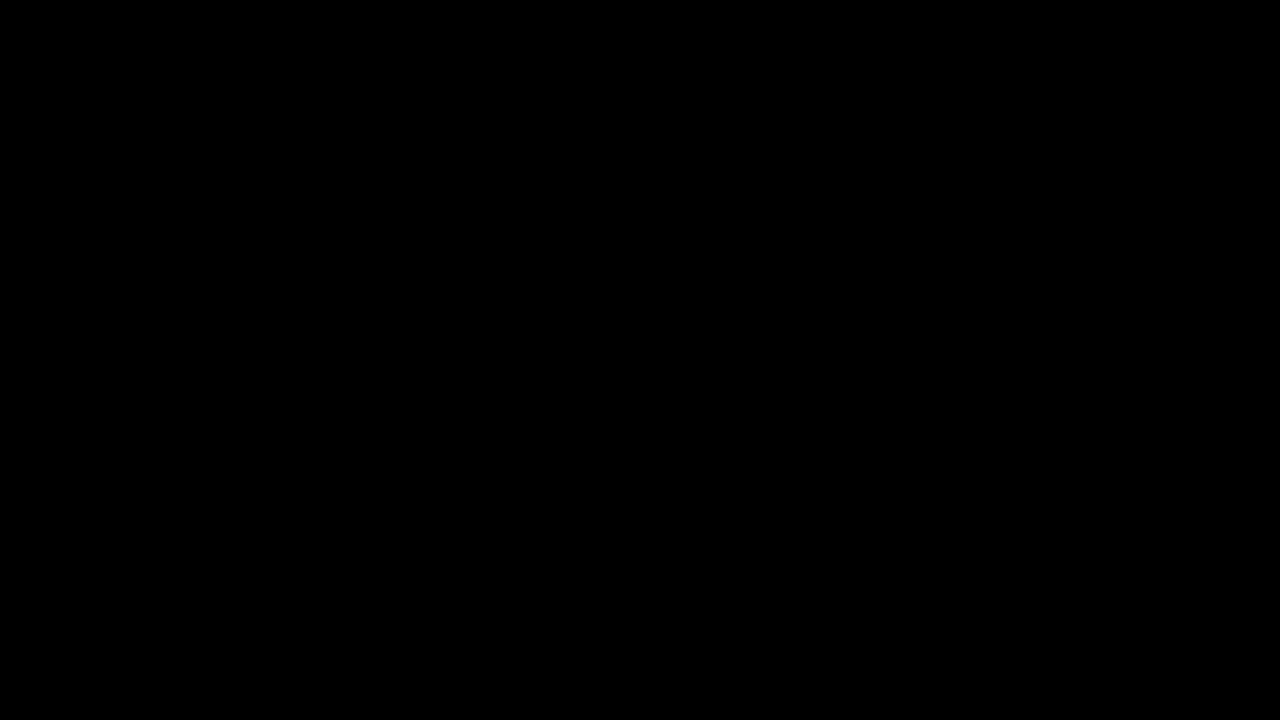